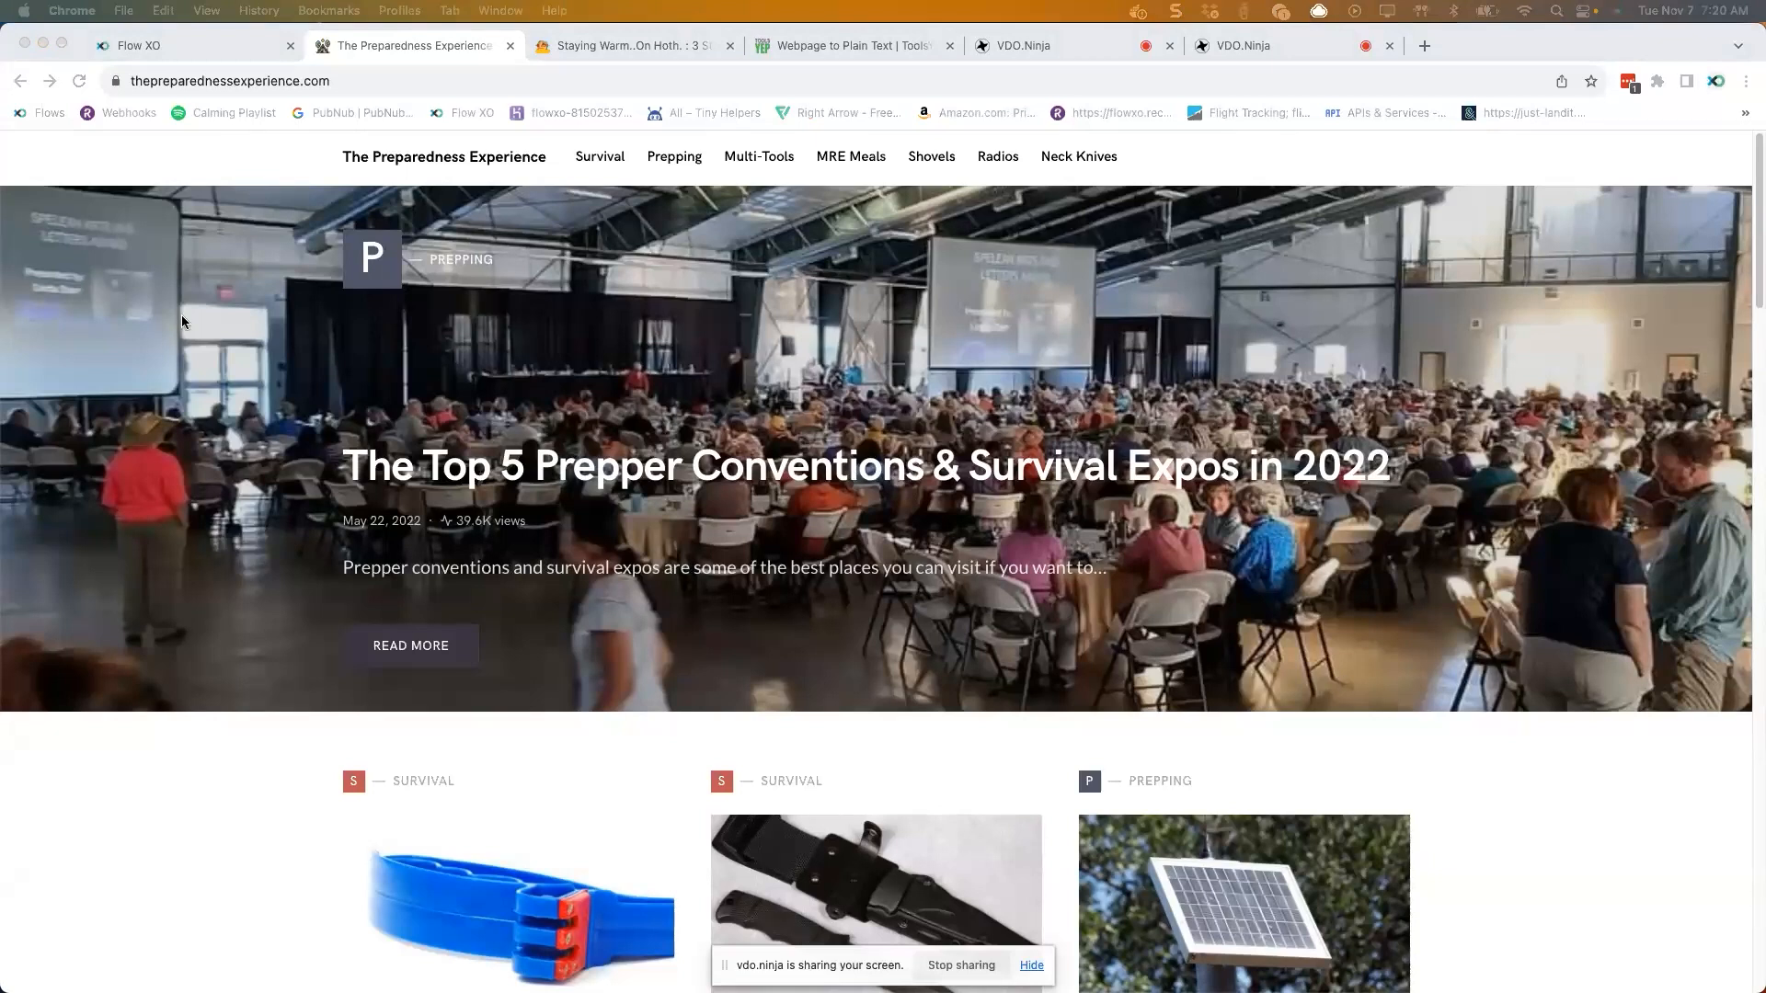
- Create a new knowledge base named TPE in Flow XO
left_click(192, 58)
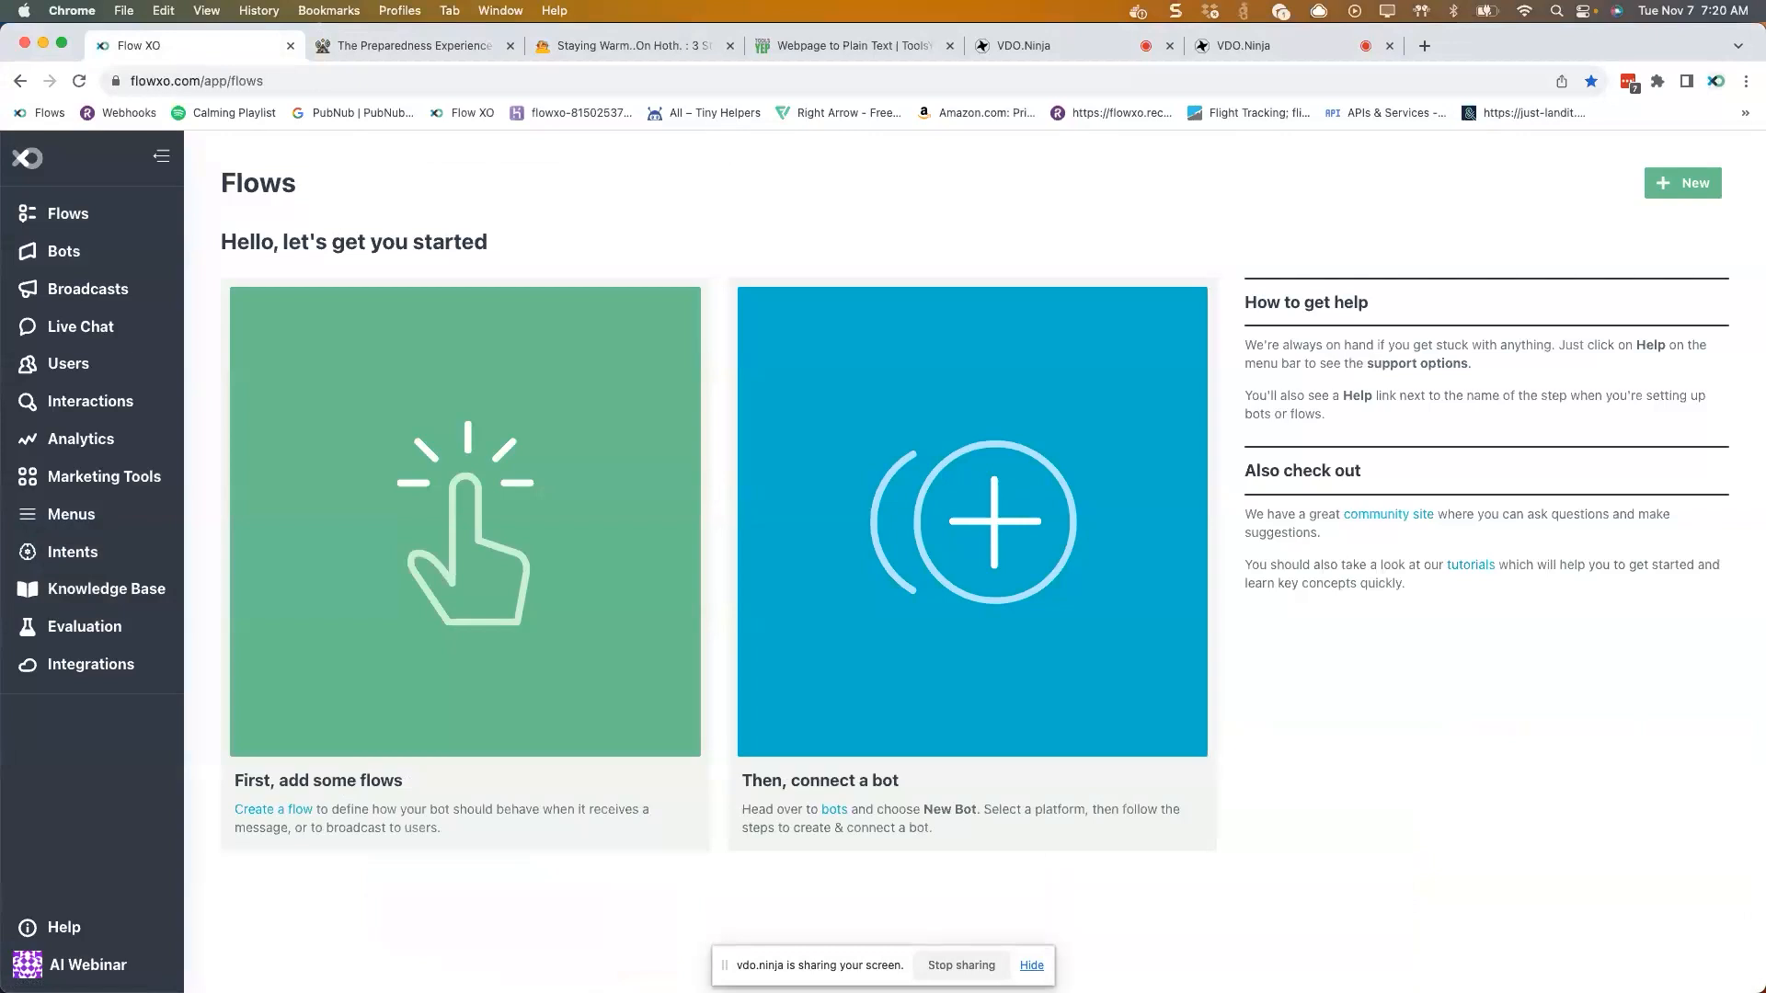
left_click(53, 598)
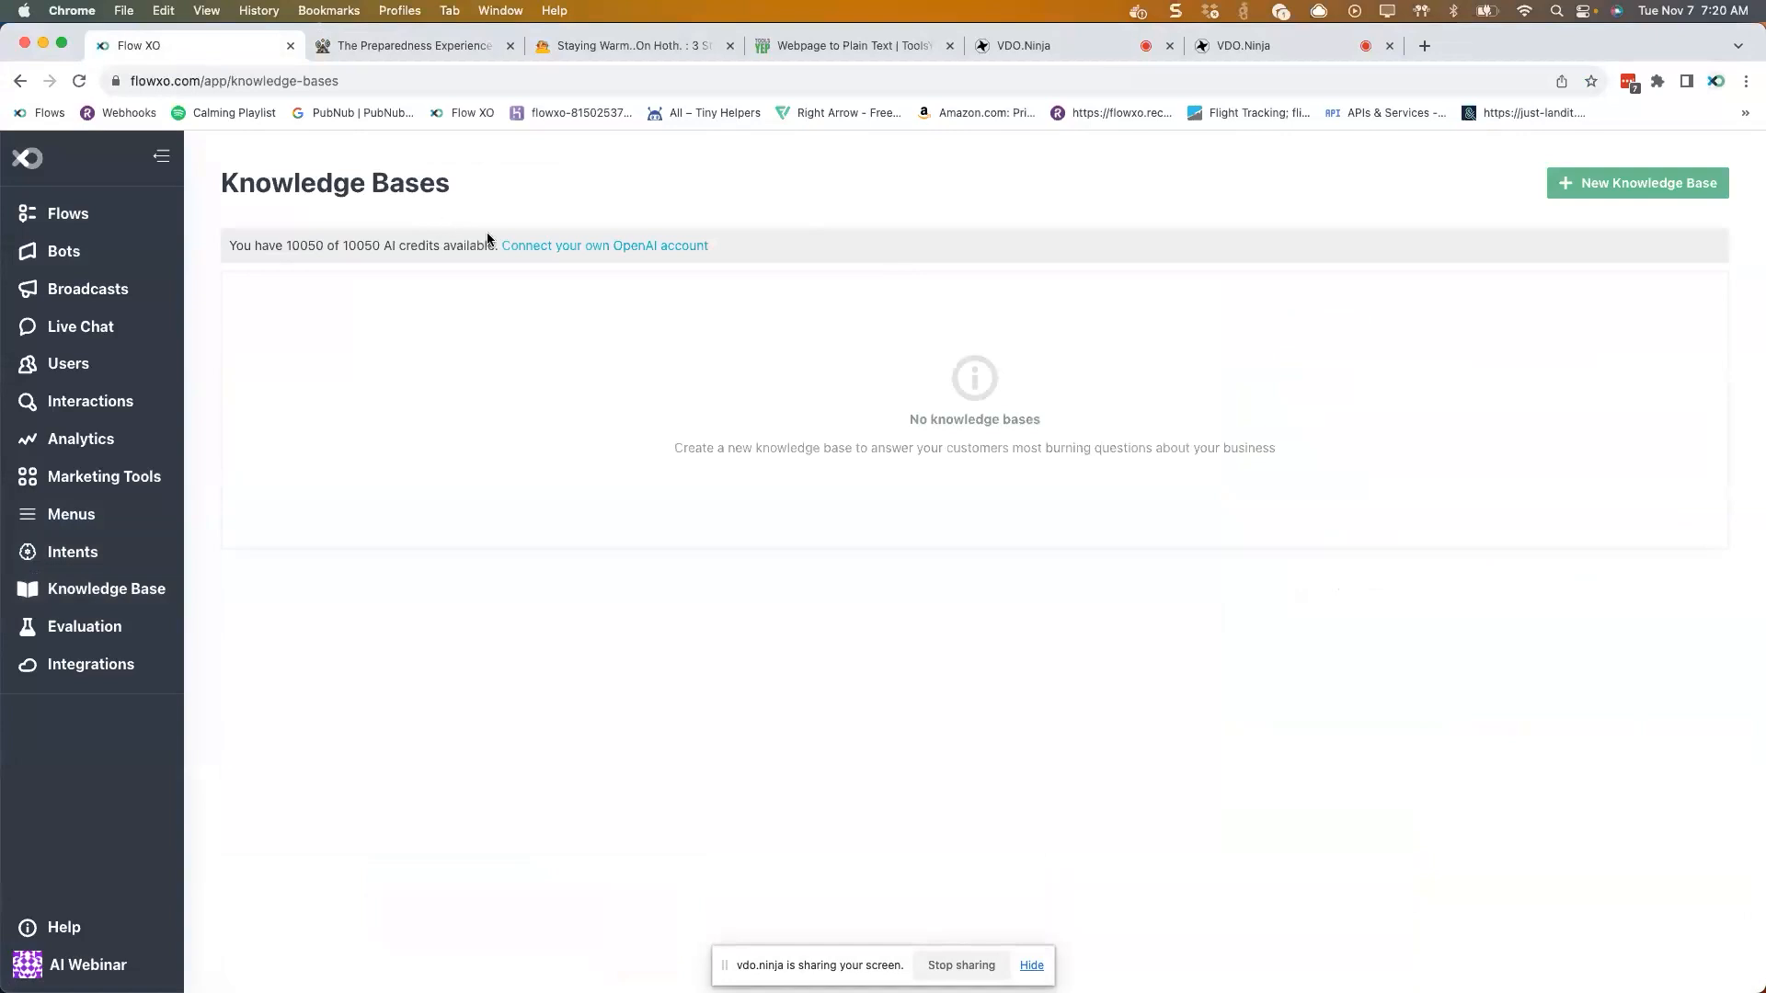
left_click(1592, 185)
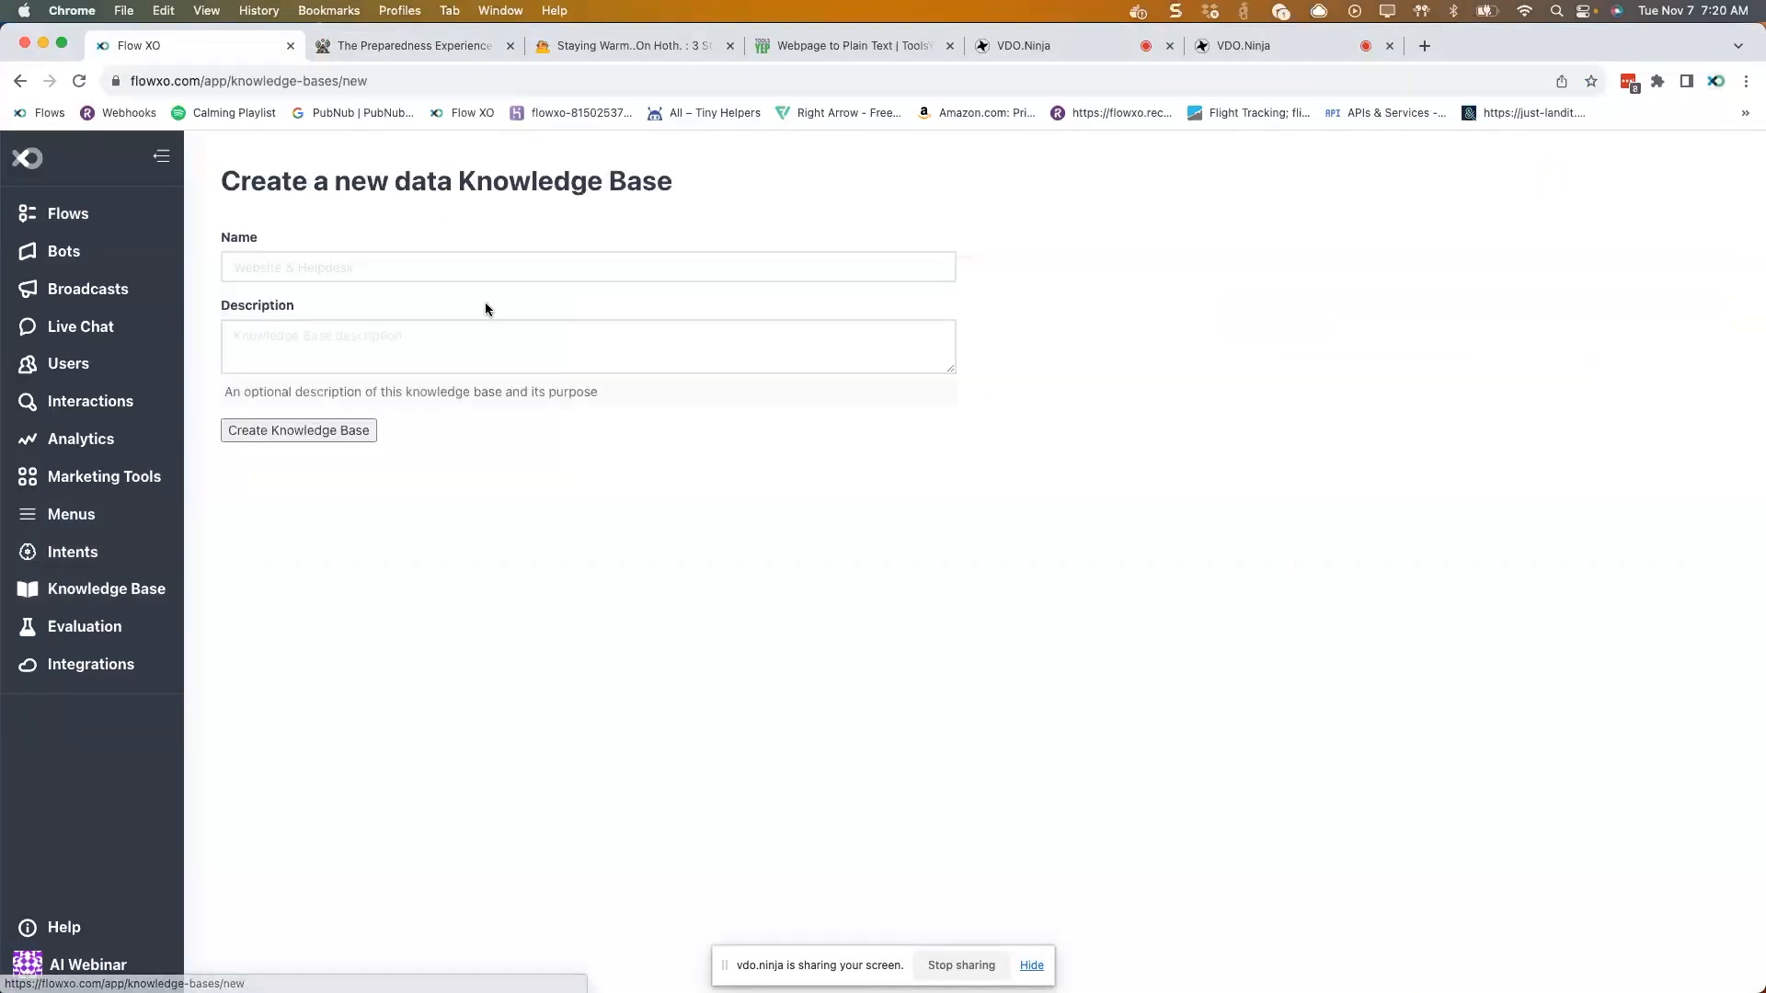
left_click(388, 265)
type("TPE")
key("ctrl+shift+Tab")
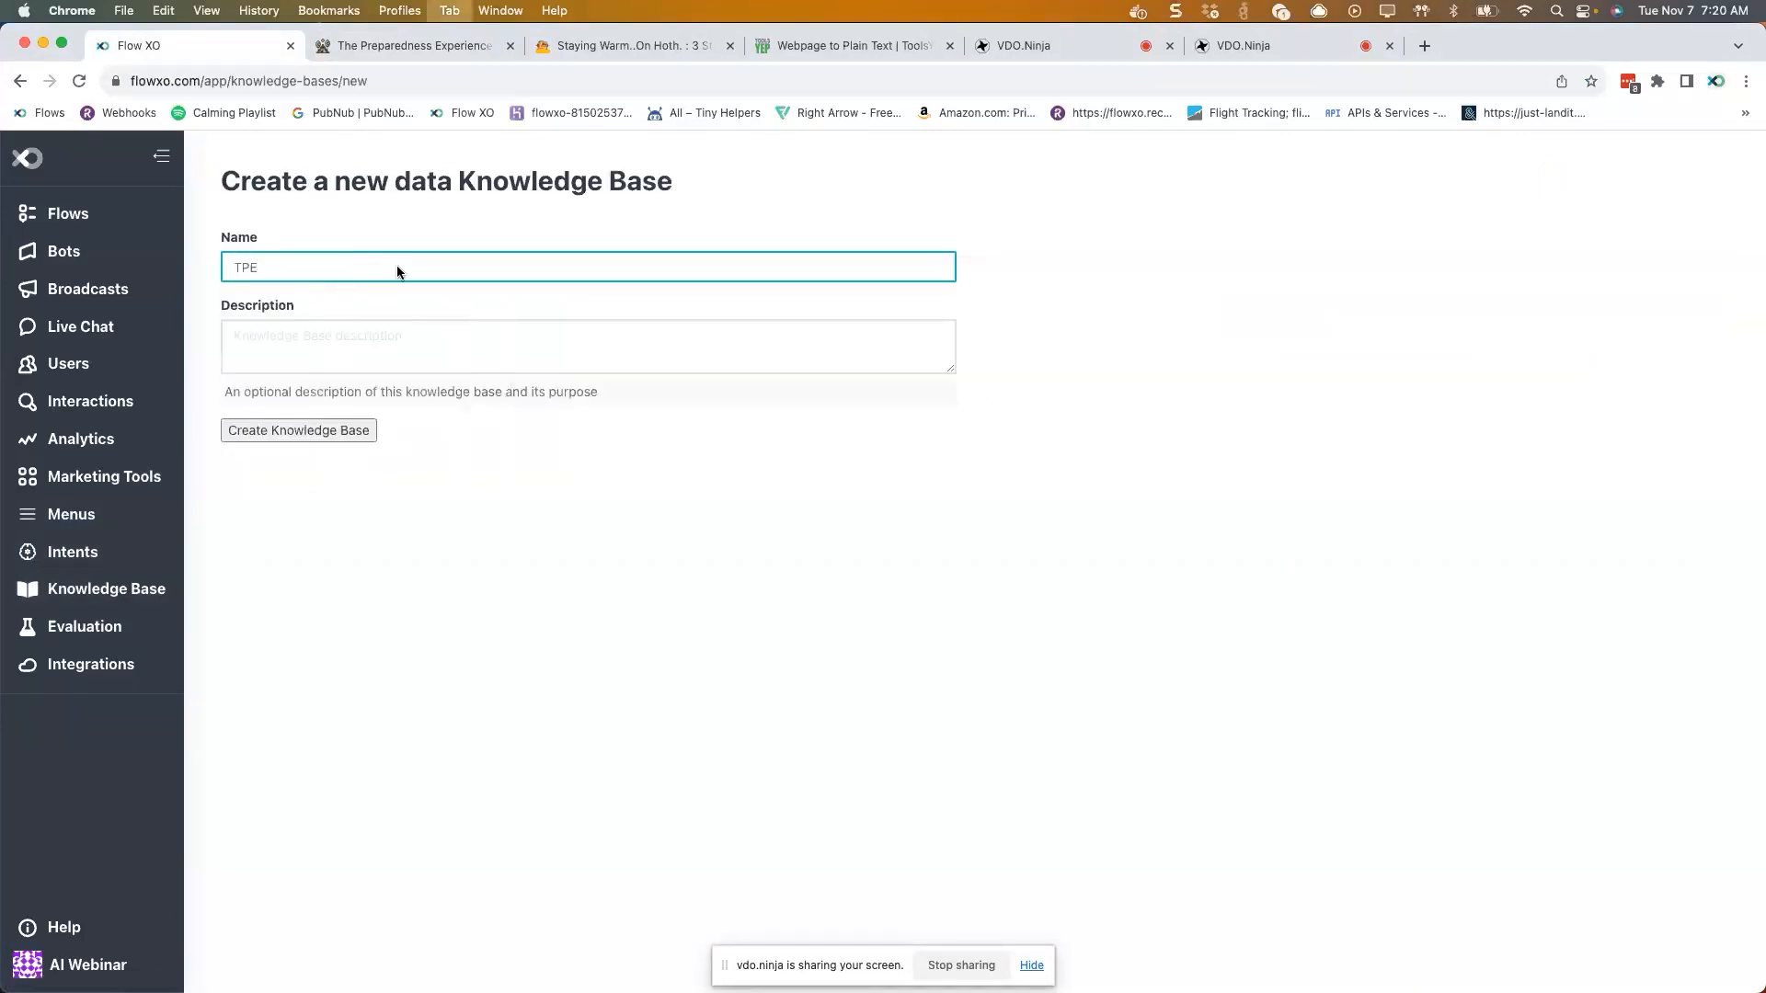
left_click(239, 46)
left_click(285, 429)
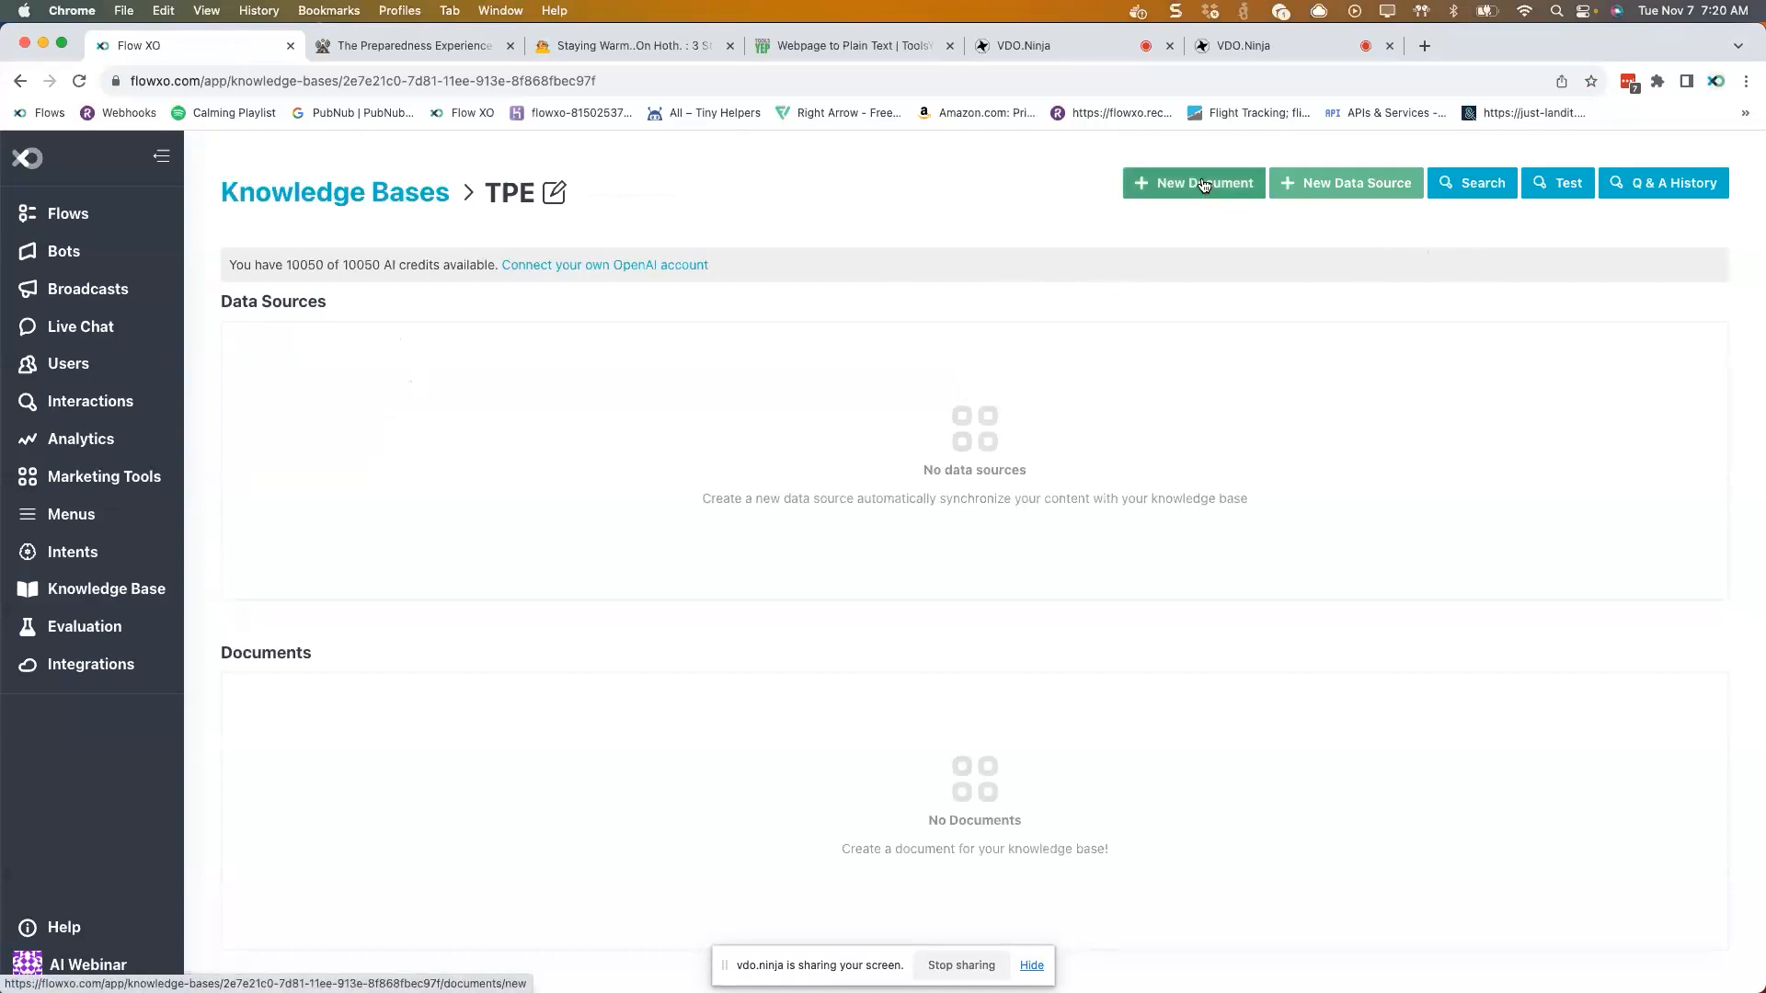
left_click(1335, 187)
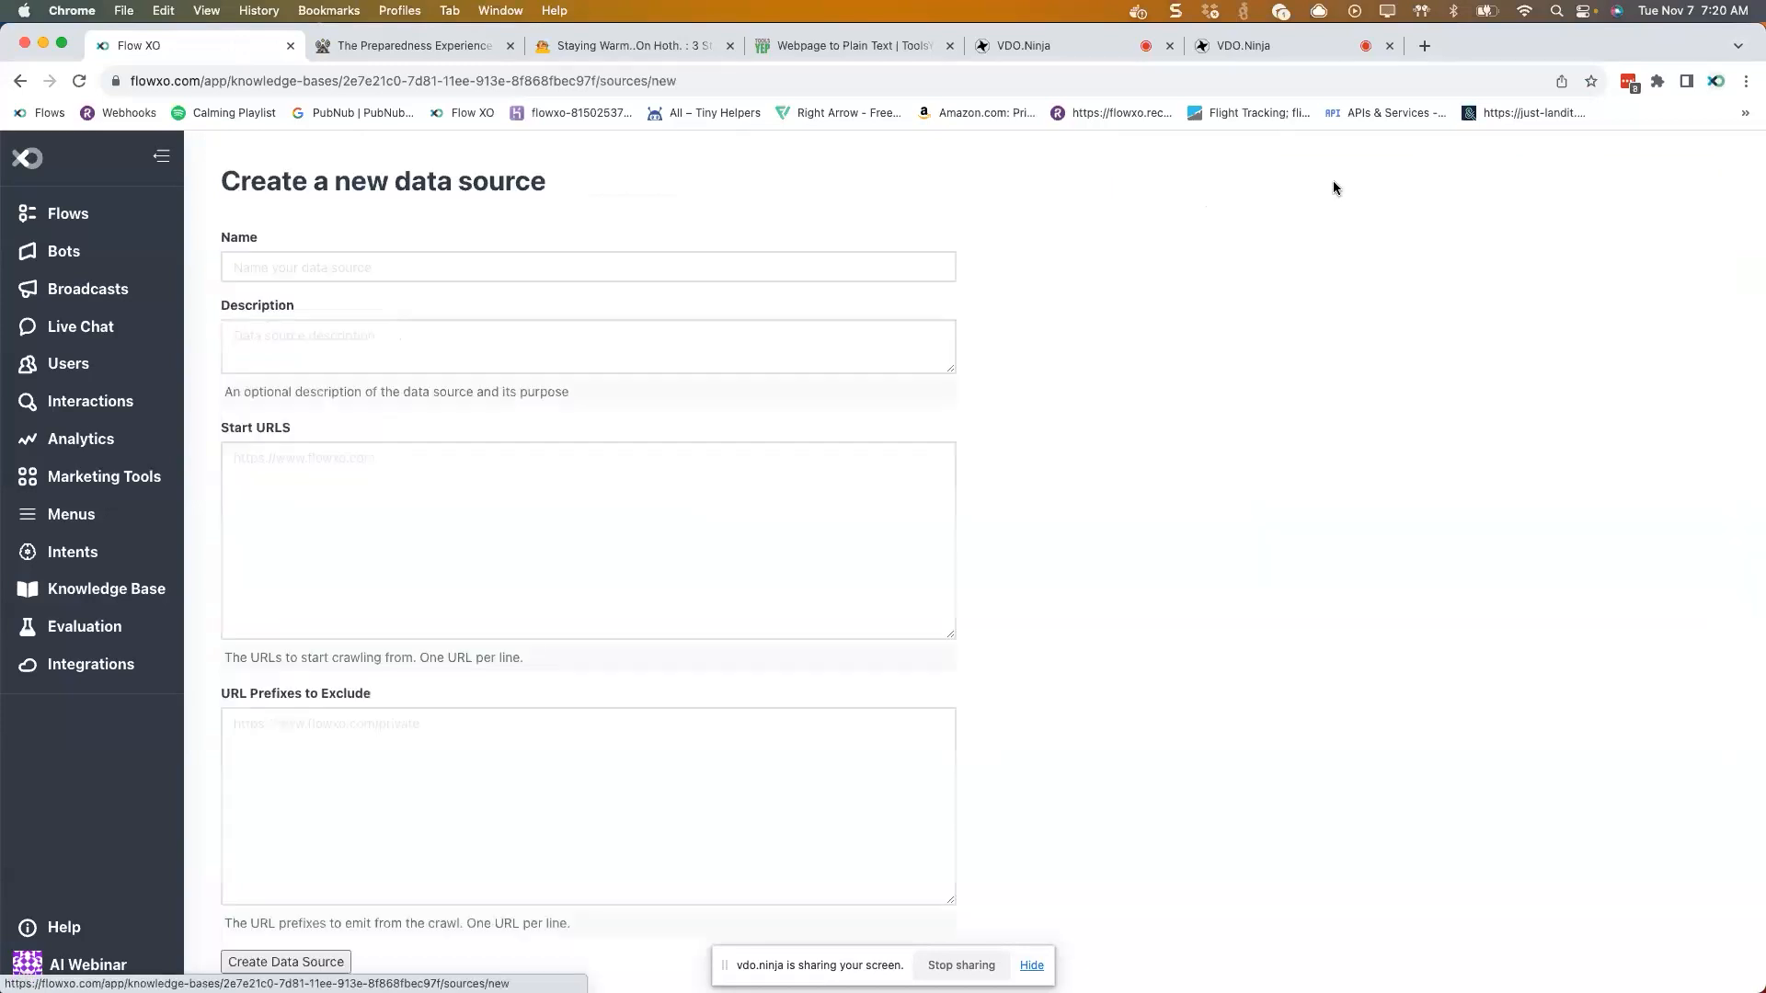
left_click(414, 45)
left_click(422, 81)
key("cmd+c")
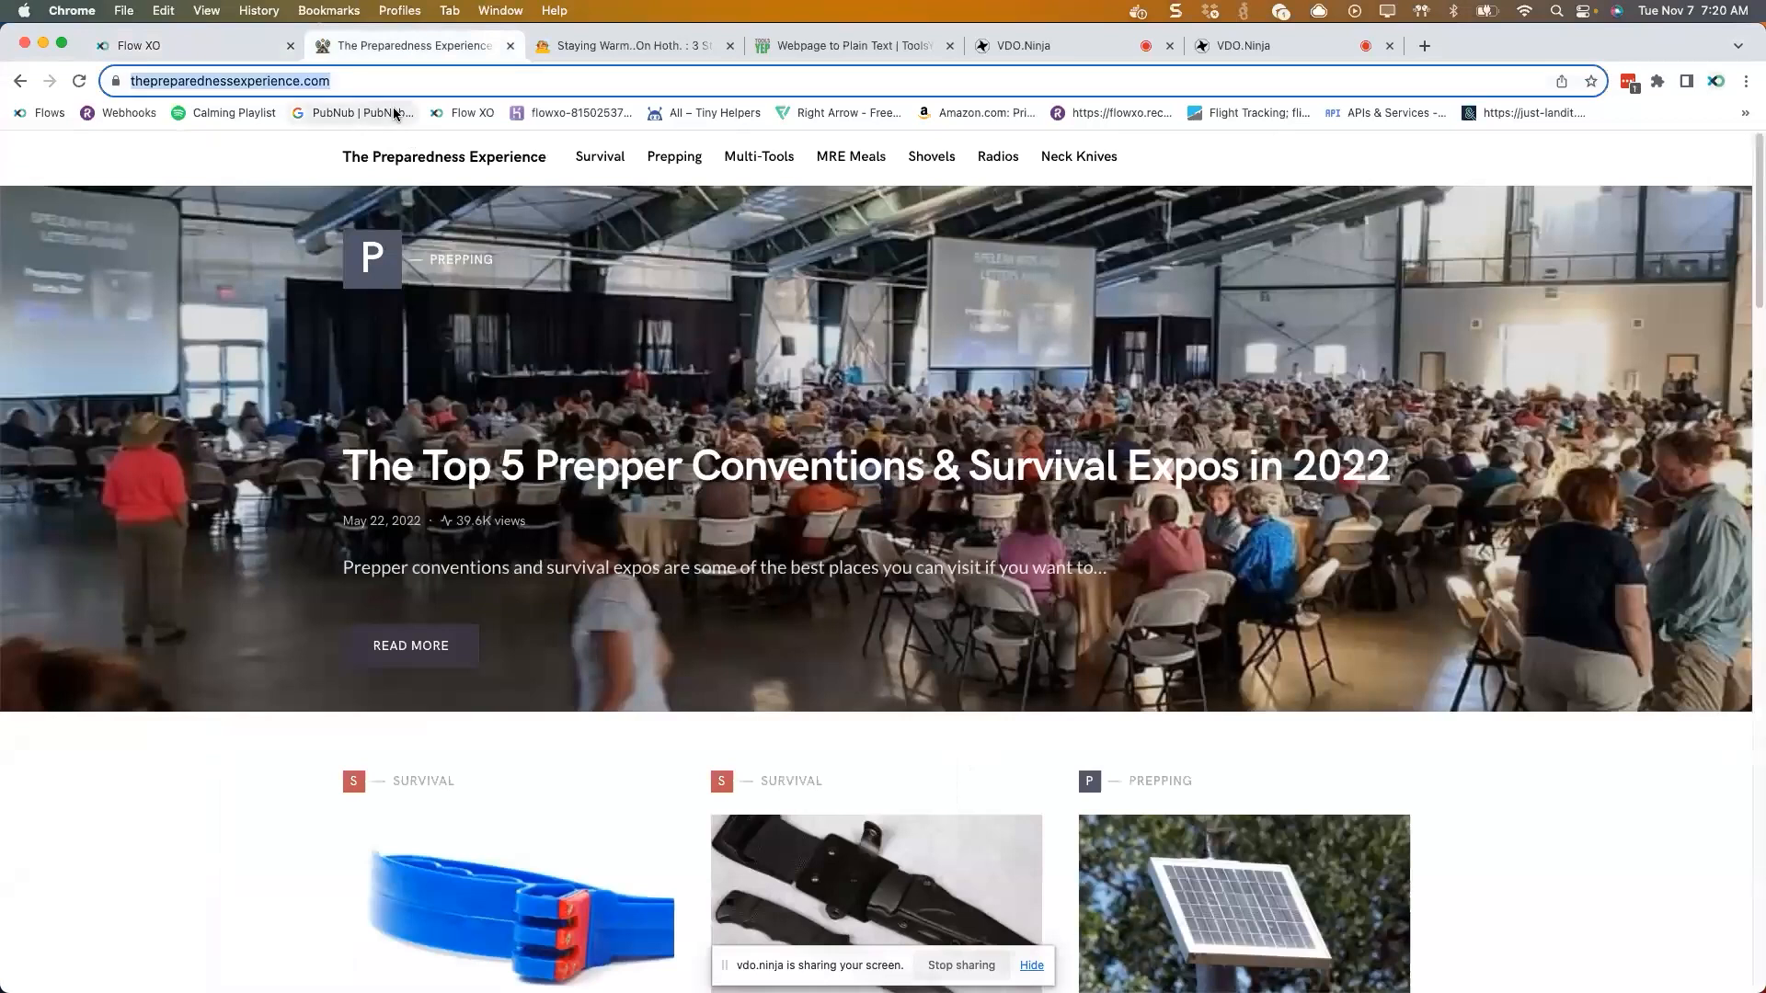
left_click(182, 43)
left_click(294, 481)
key("cmd+v")
- Name the data source "Public Website" and create it
left_click(278, 264)
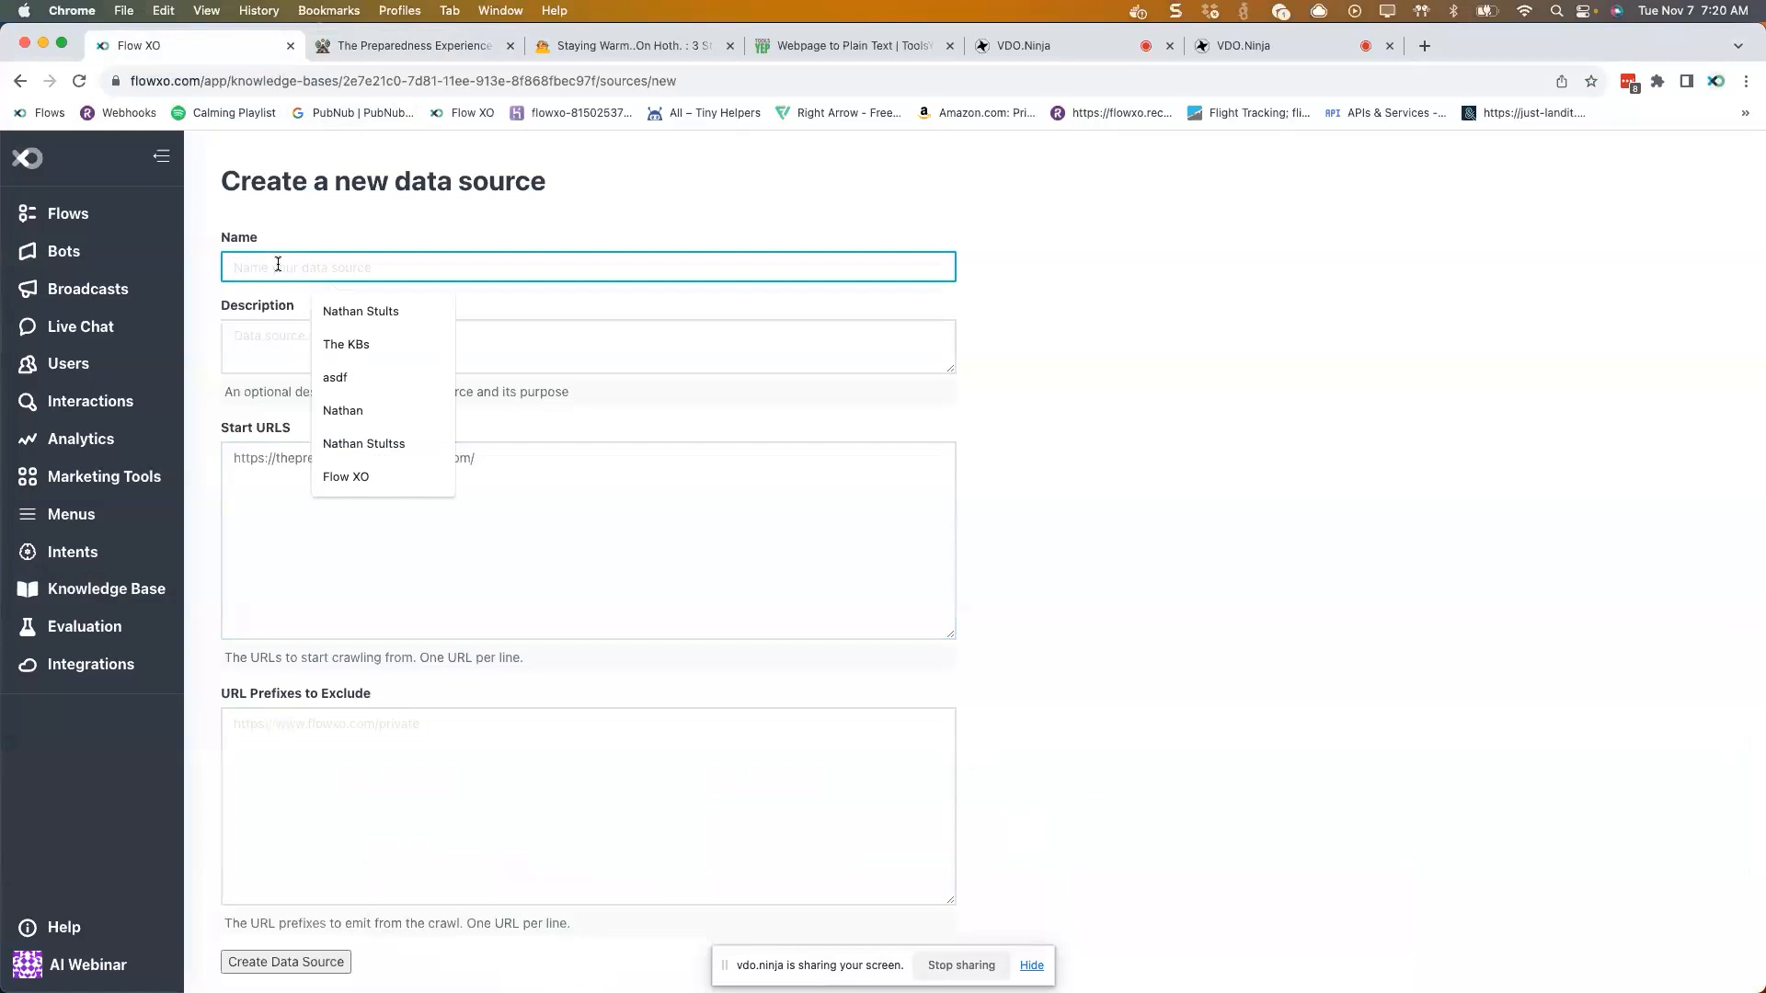
type("{P")
key("BackSpace")
key("BackSpace")
type("P")
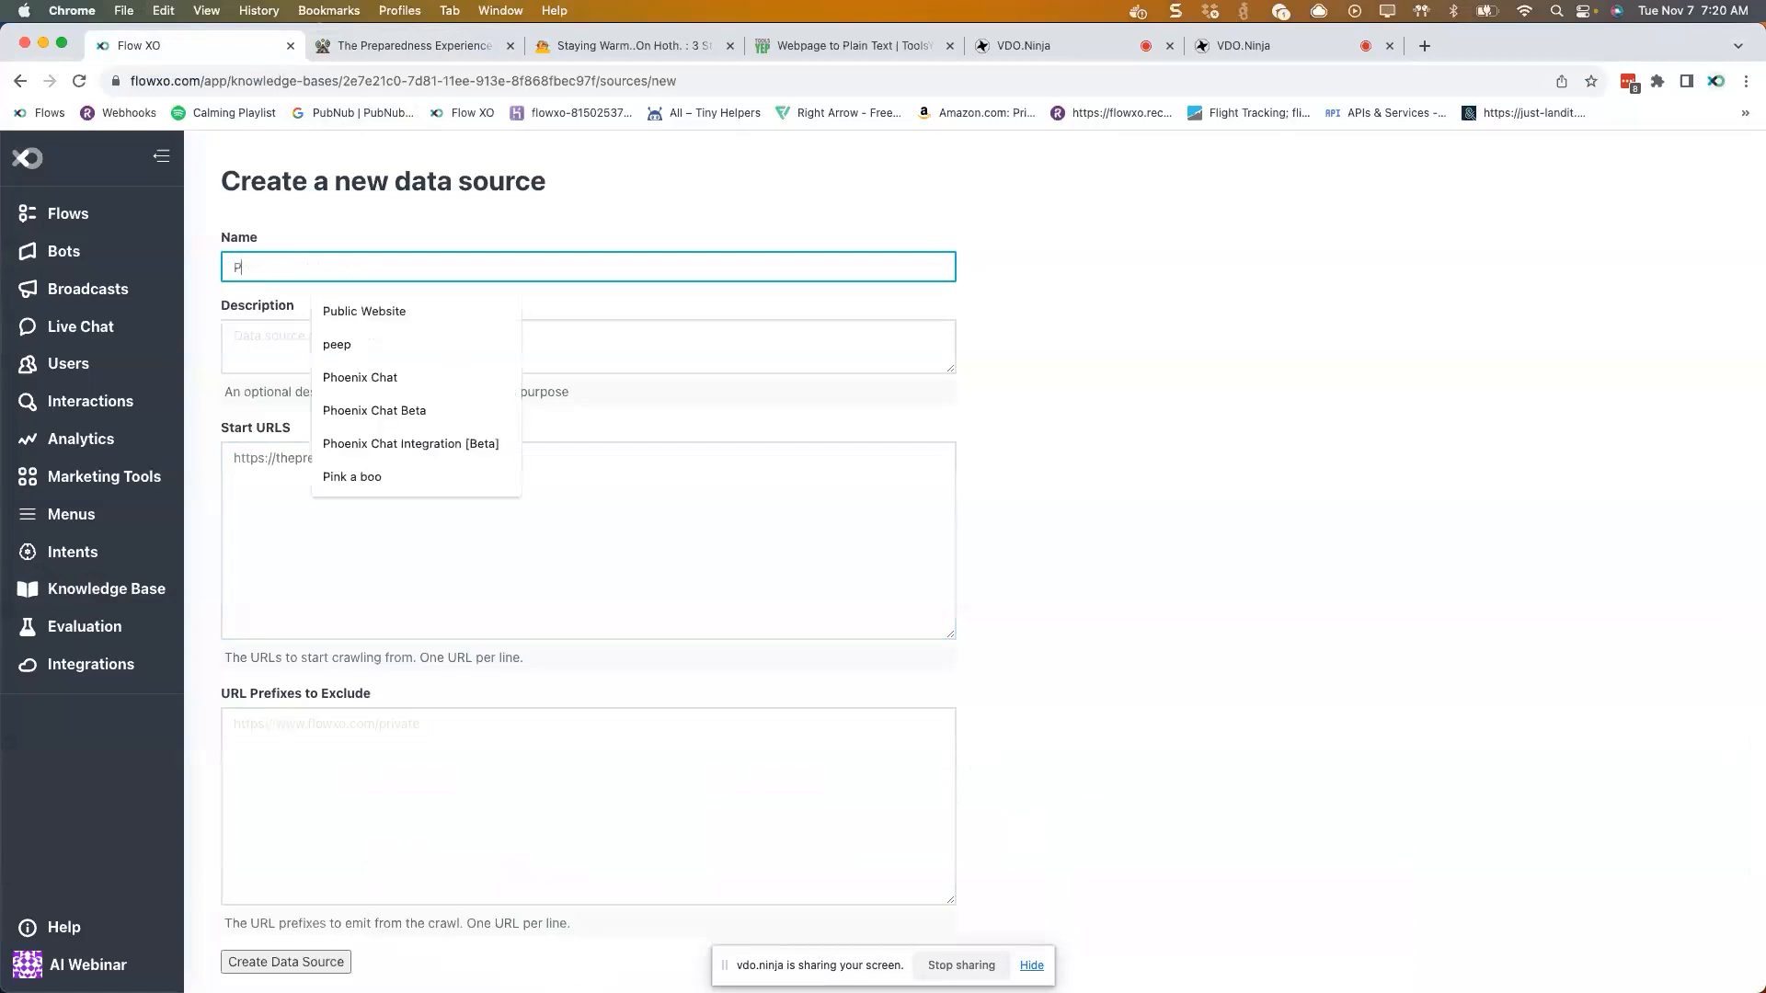
type("ublic Website")
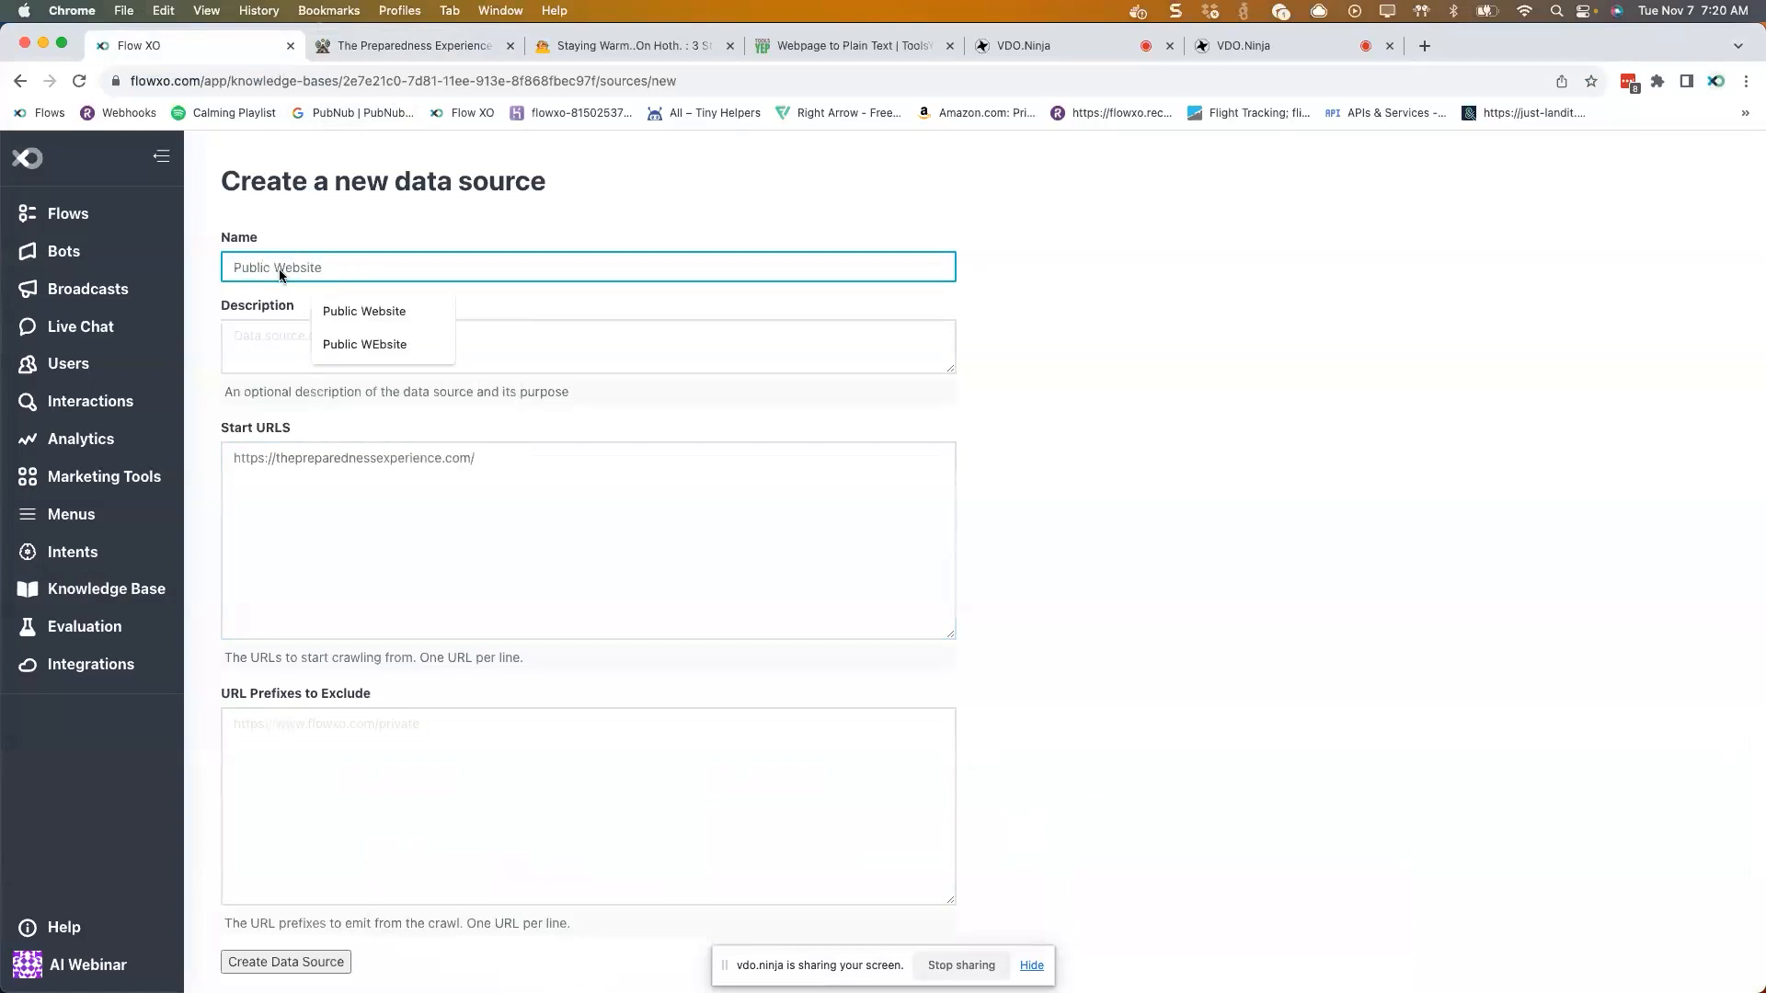
left_click(539, 503)
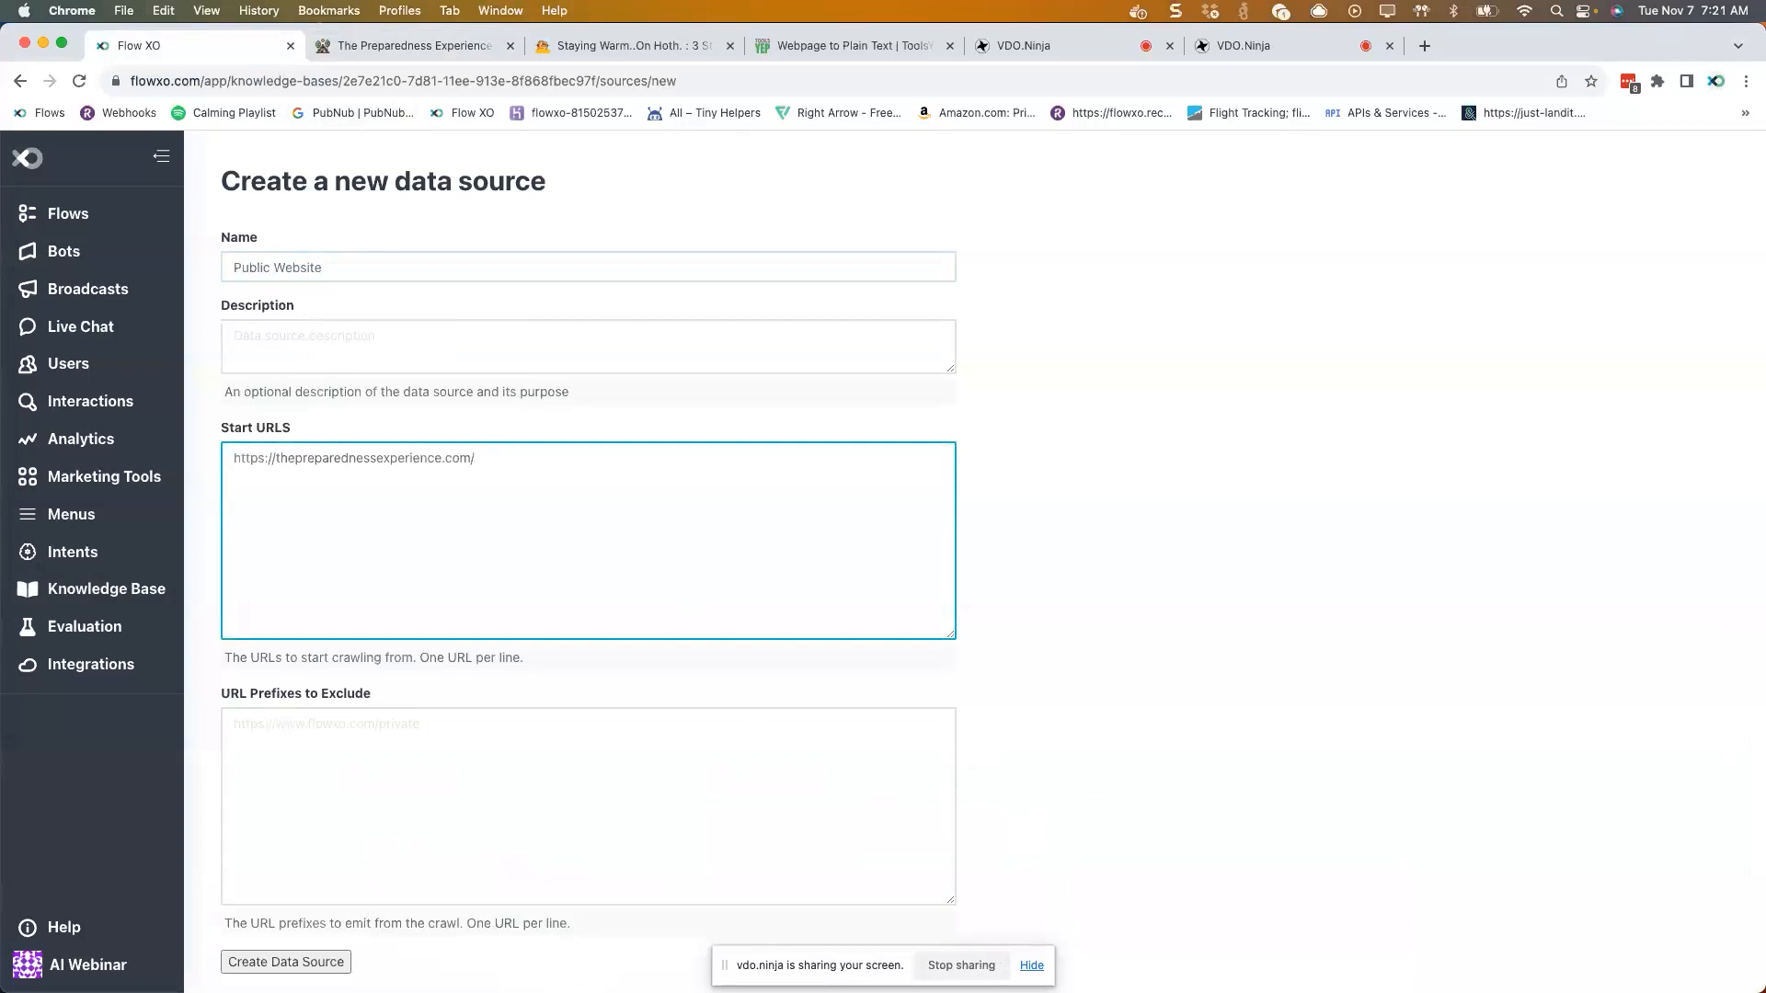
left_click(300, 963)
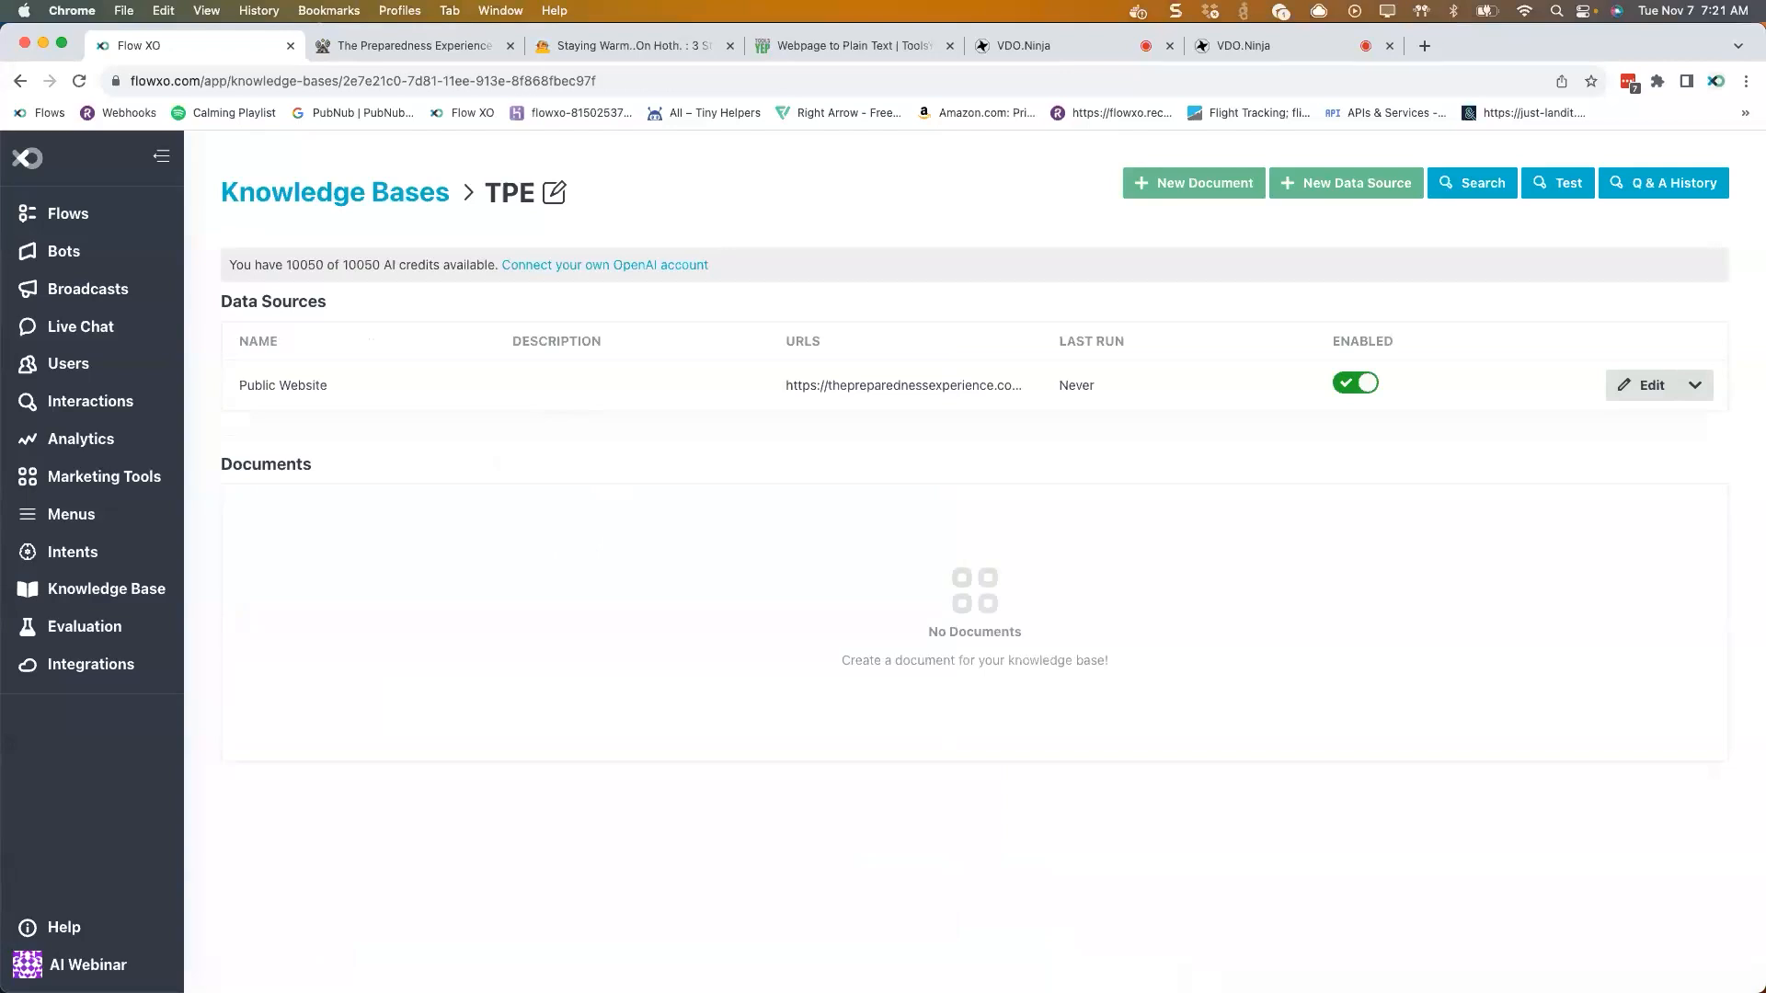
- Start a new bot on the Web platform and name it "The Preparedness Experience"
left_click(87, 257)
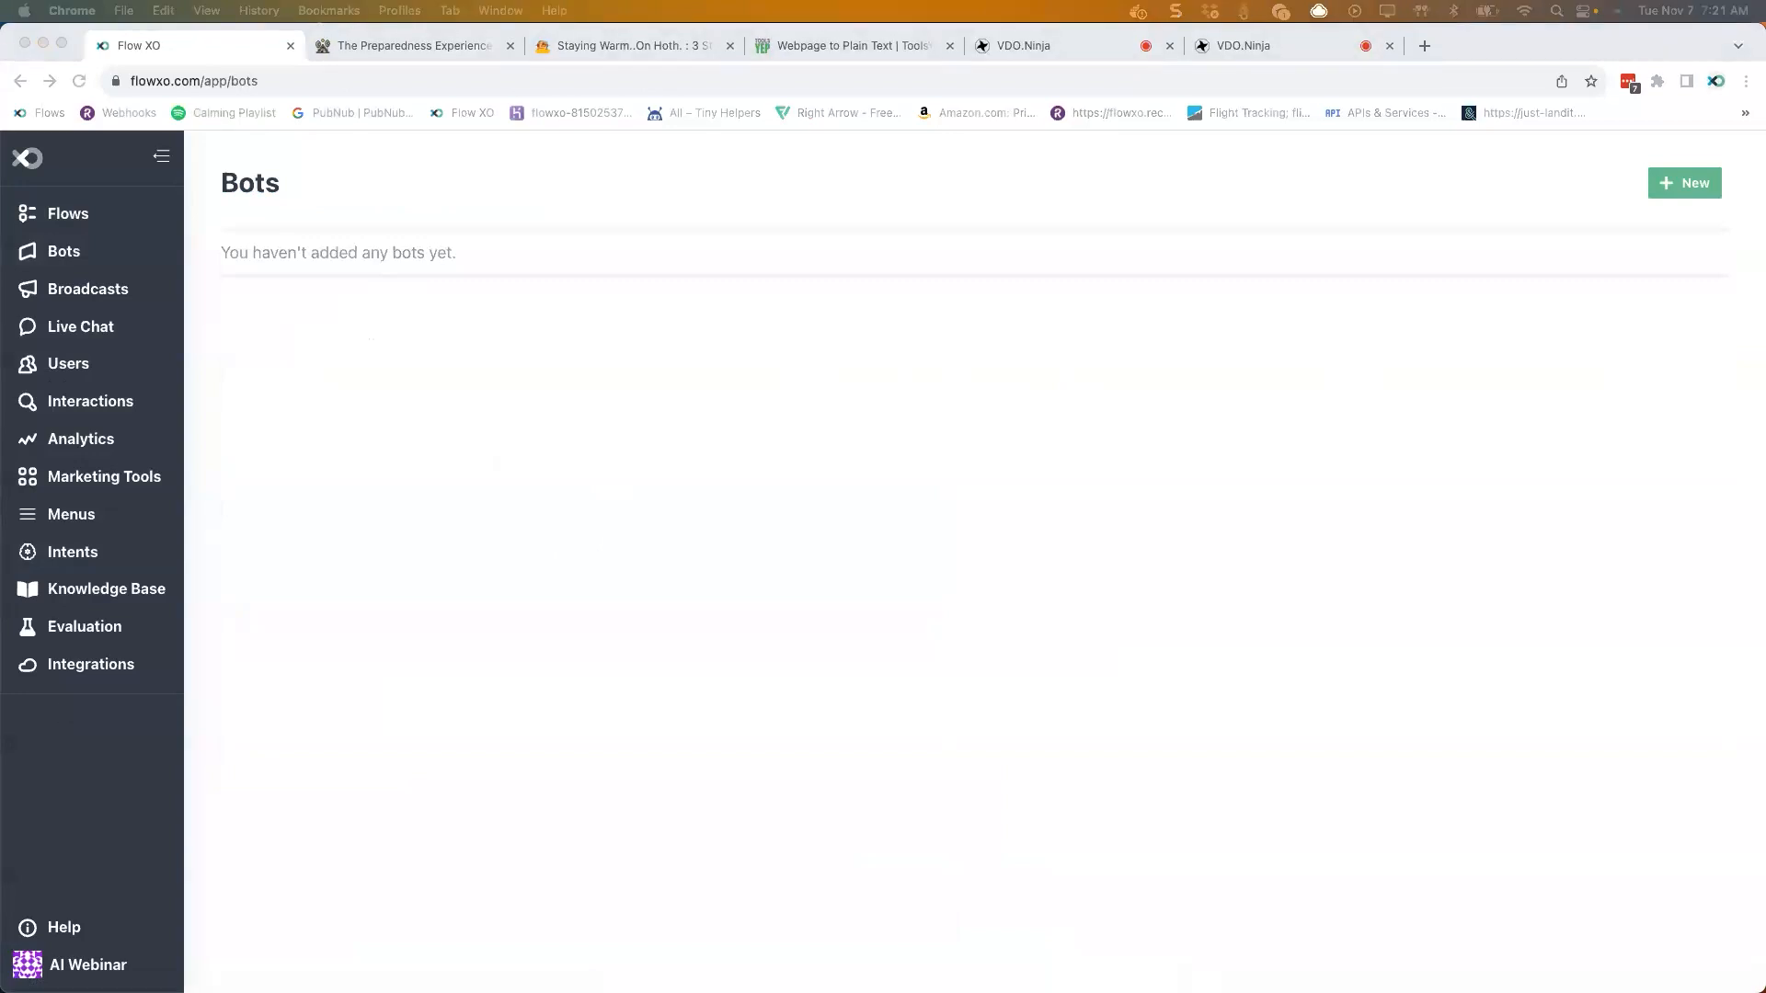
left_click(1677, 190)
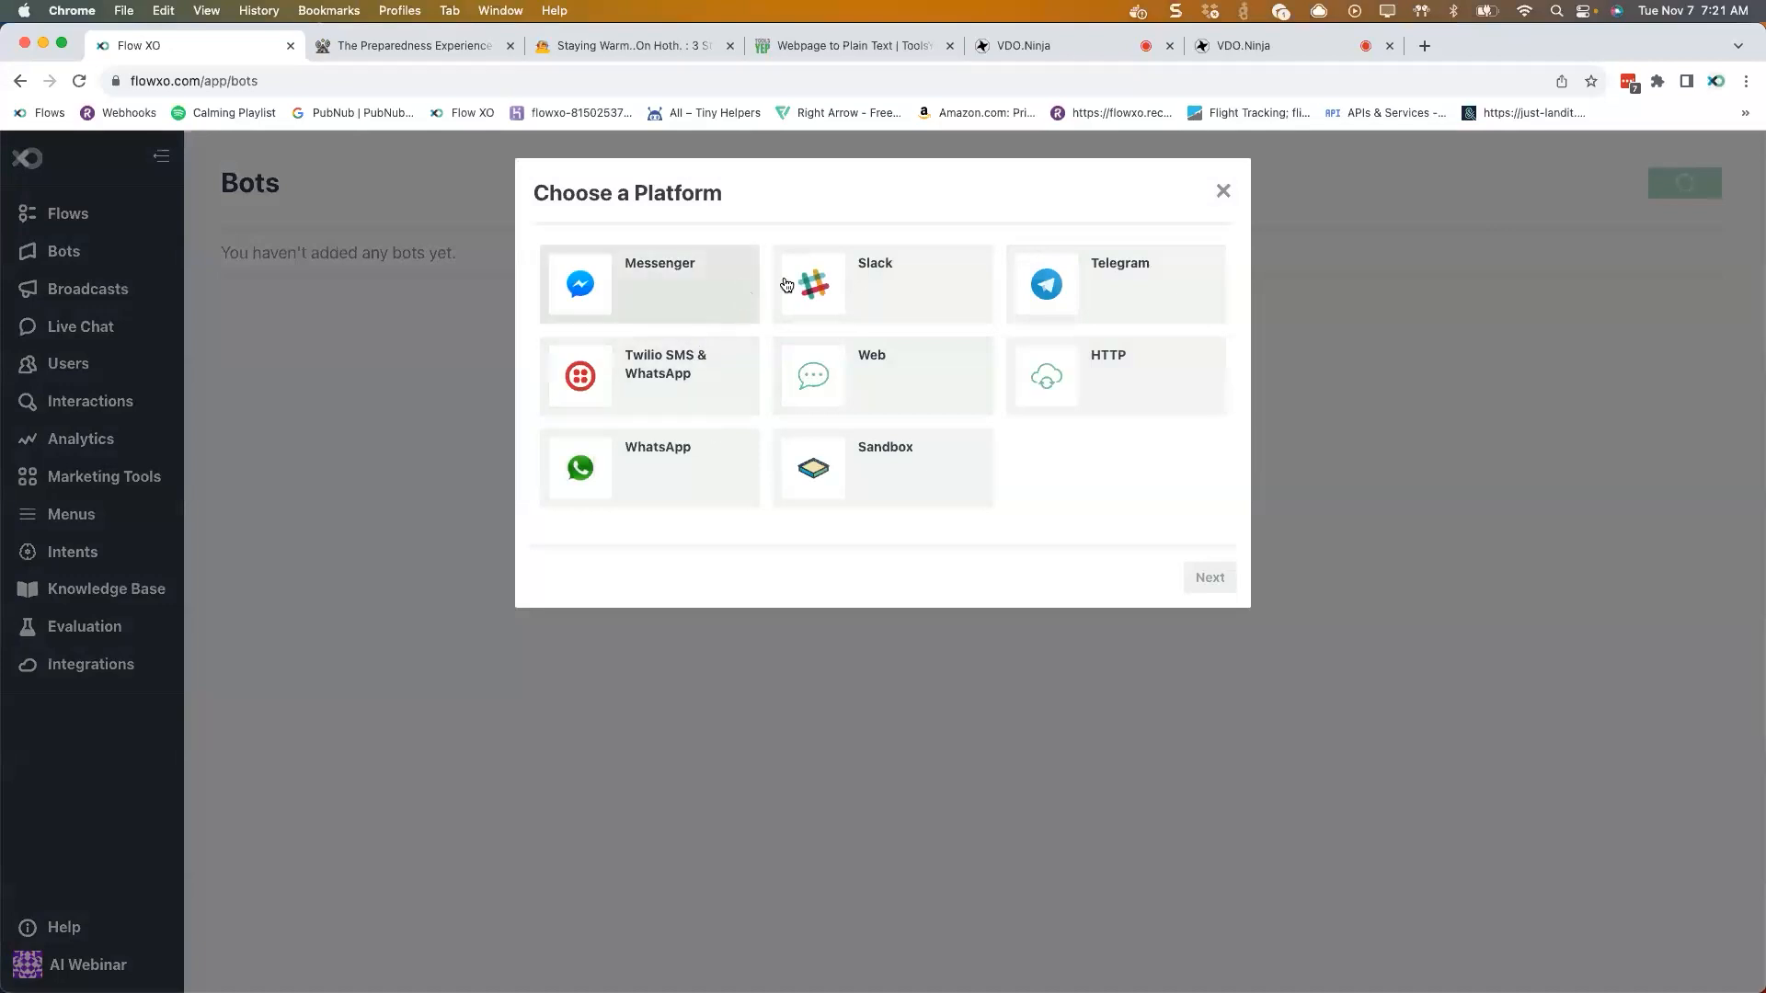
double_click(864, 381)
left_click(835, 378)
type("The Prep")
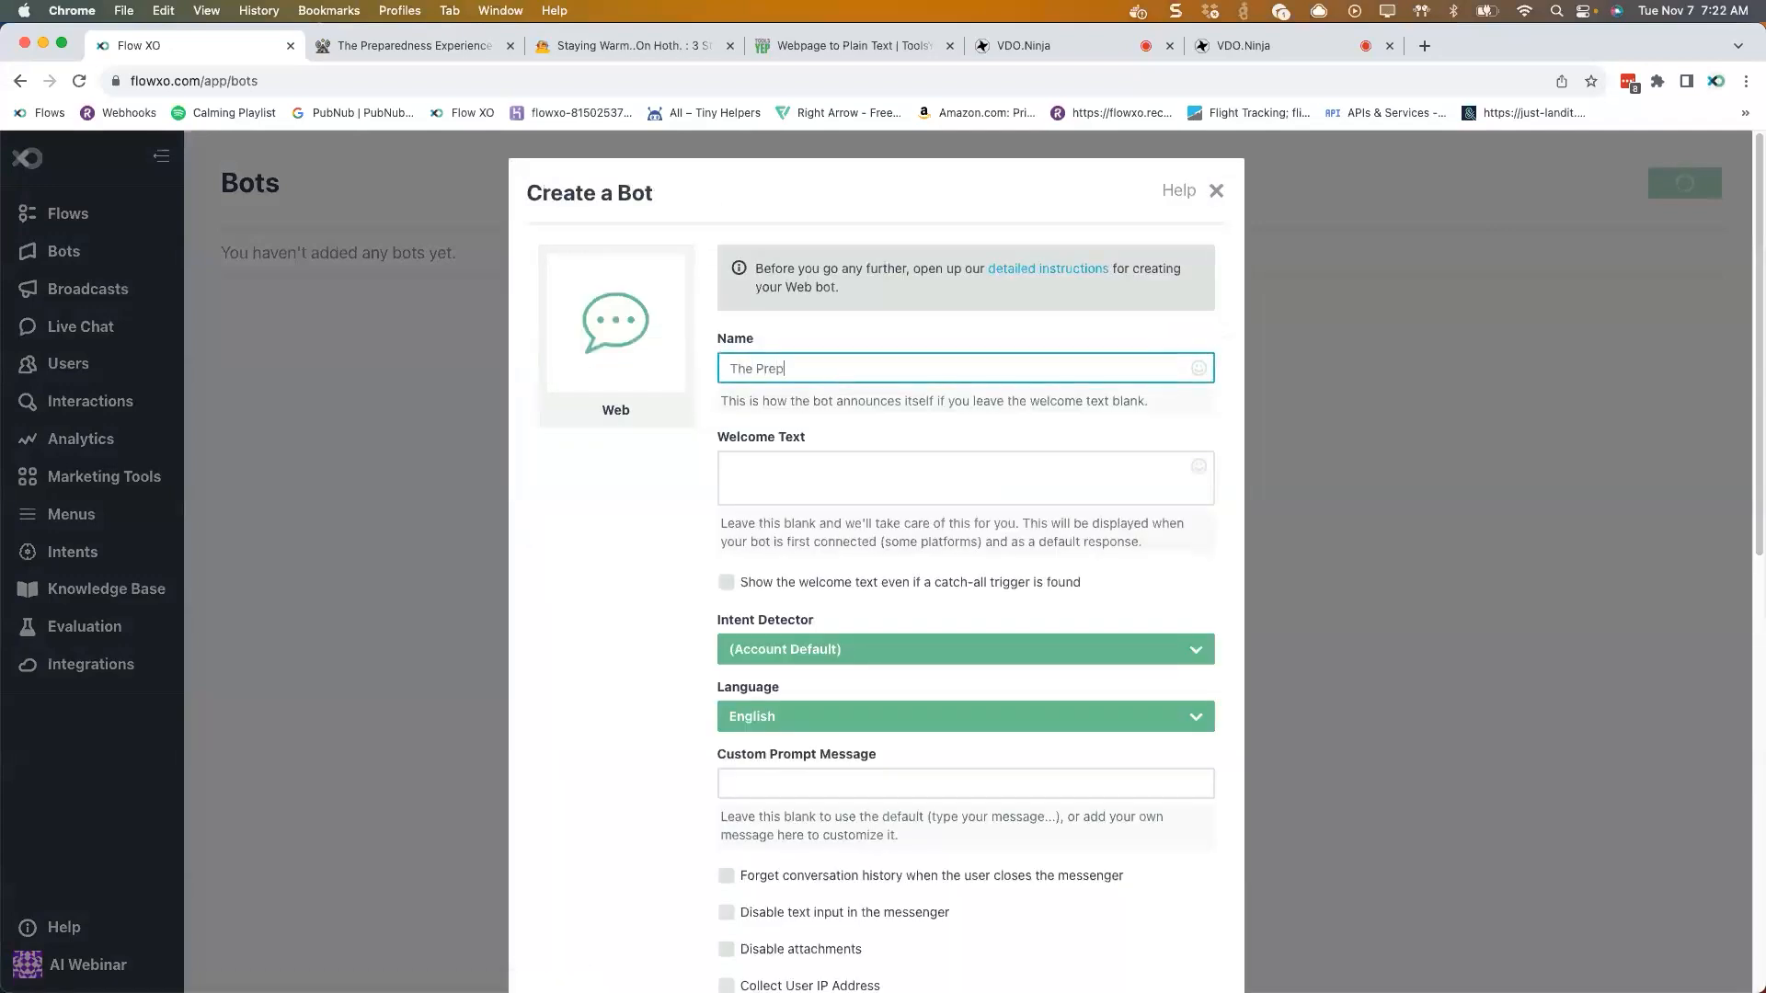
type("aredness Experience")
- Set the bot's welcome text to "Ask me anything you want about survival!" and create the bot with the remaining settings at their defaults
left_click(866, 474)
type("Hel")
key("BackSpace")
key("BackSpace")
key("BackSpace")
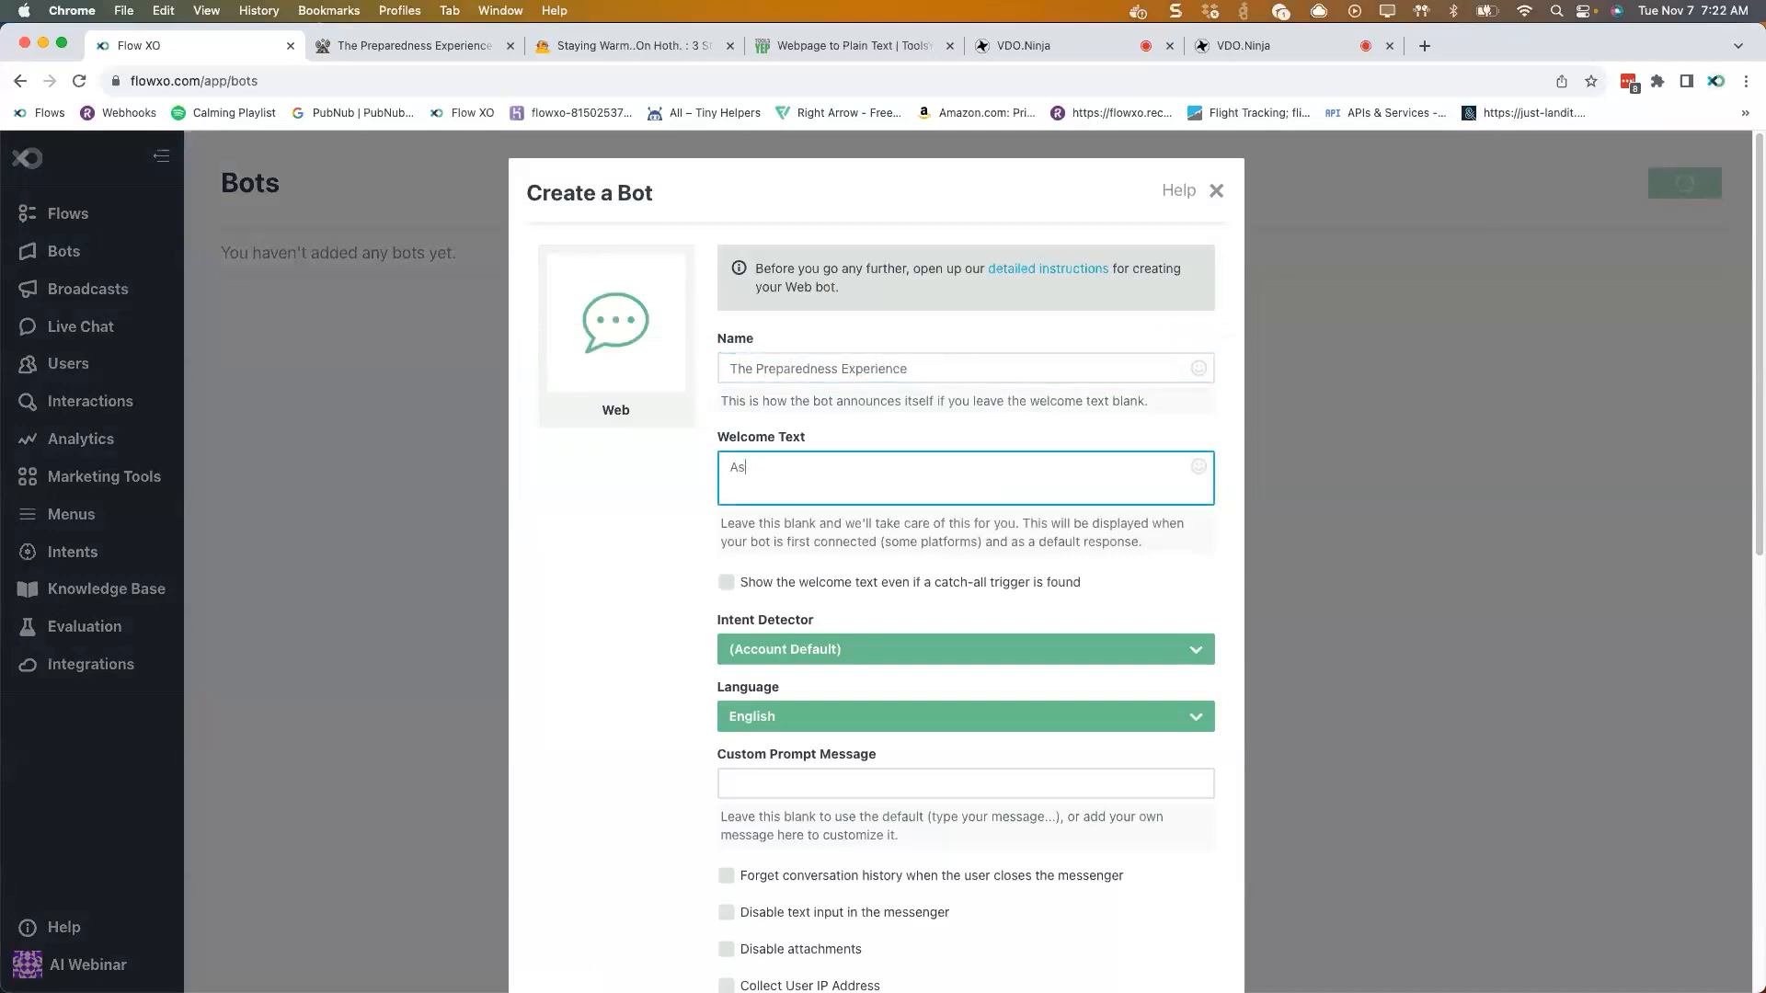
type("Ask us anything you want about survival!")
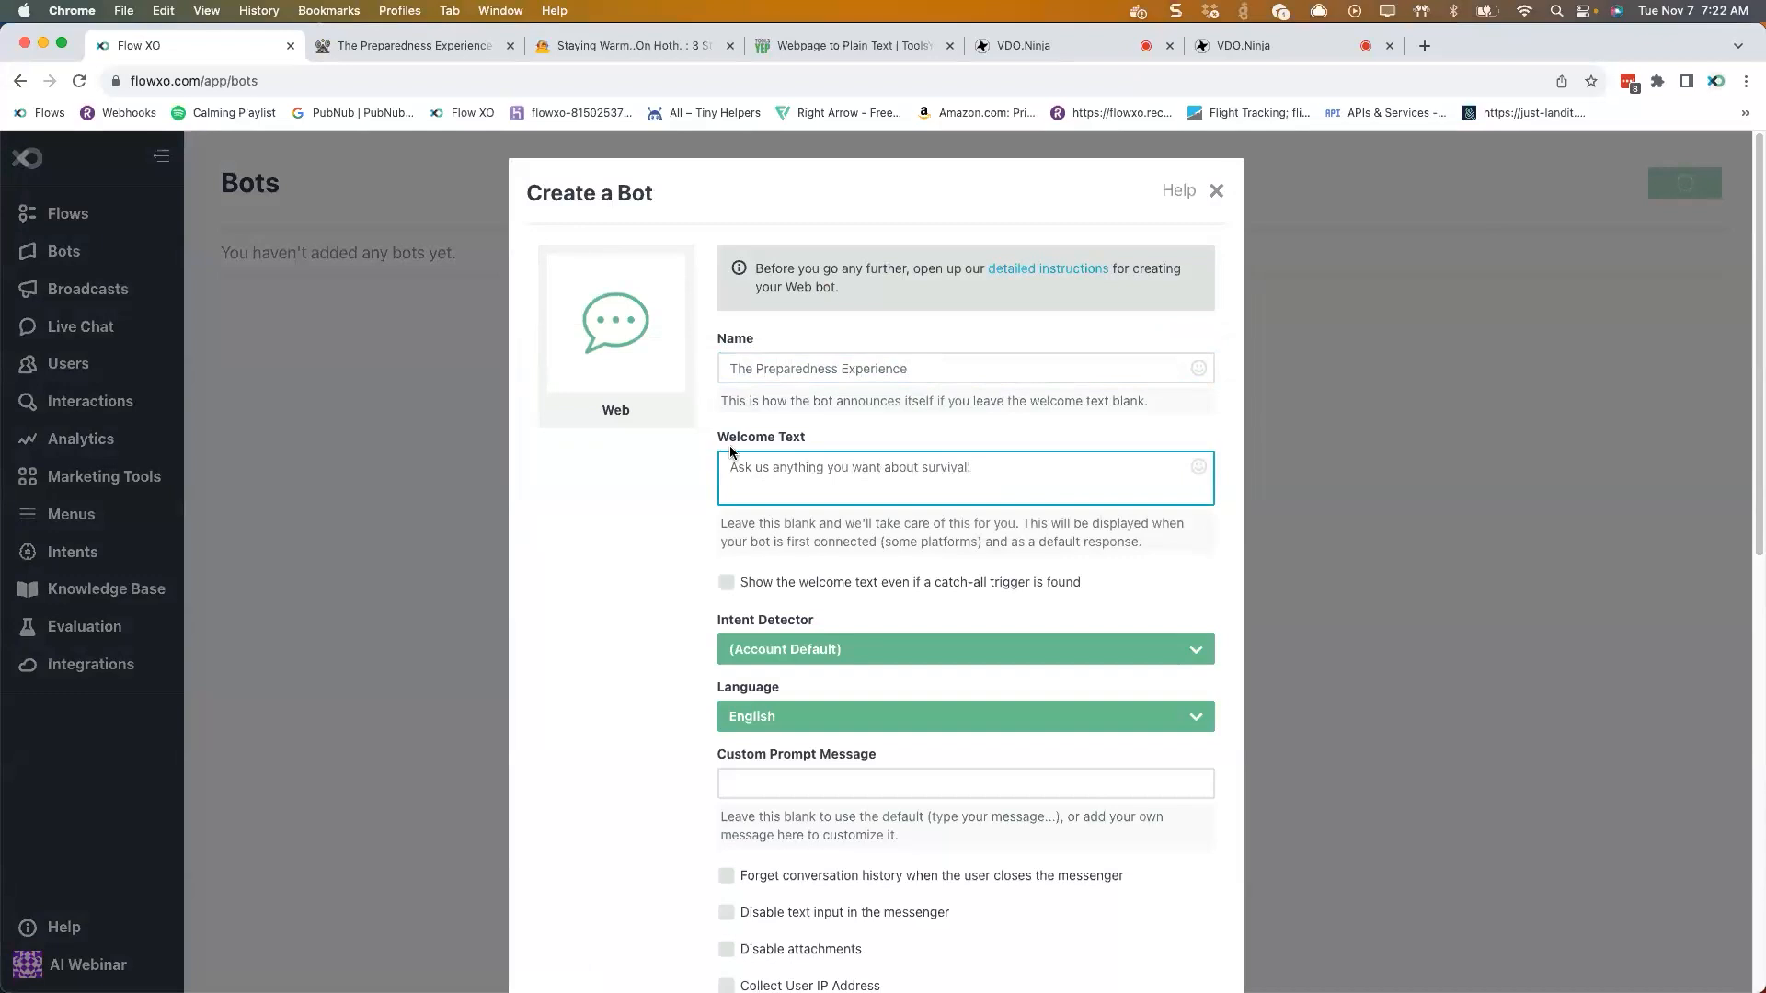
double_click(762, 466)
type("me")
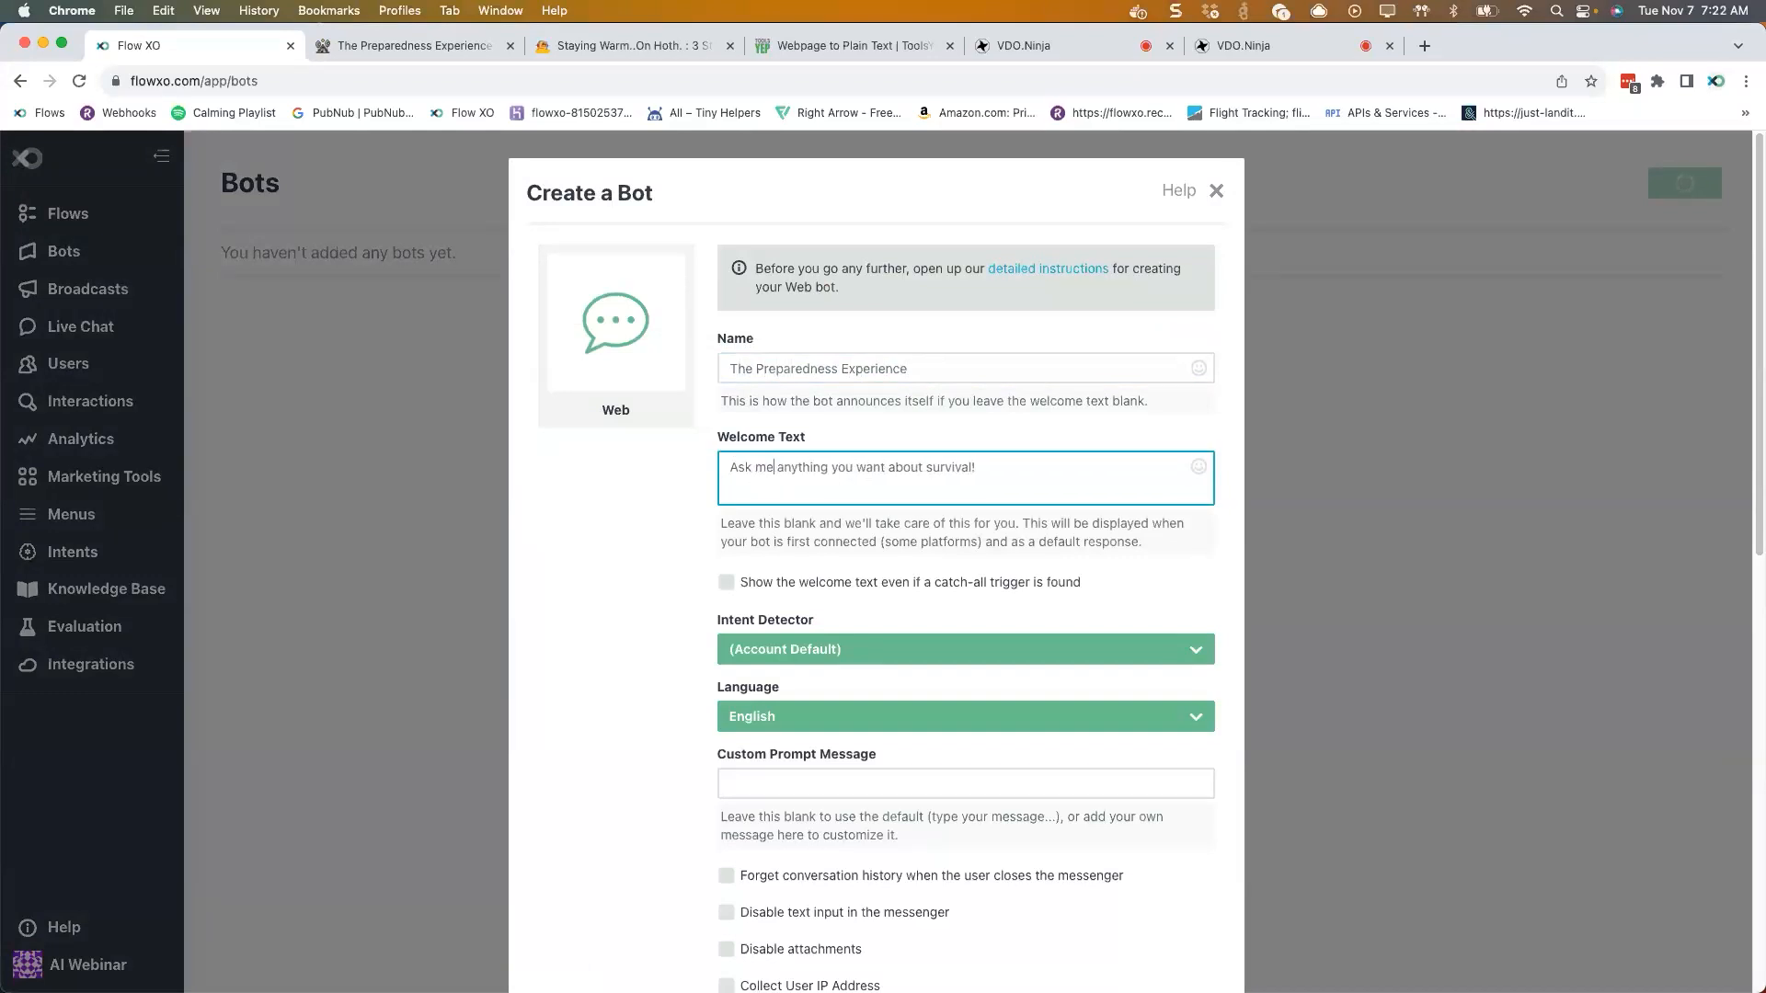
scroll(866, 595, "down", 5)
scroll(869, 593, "down", 5)
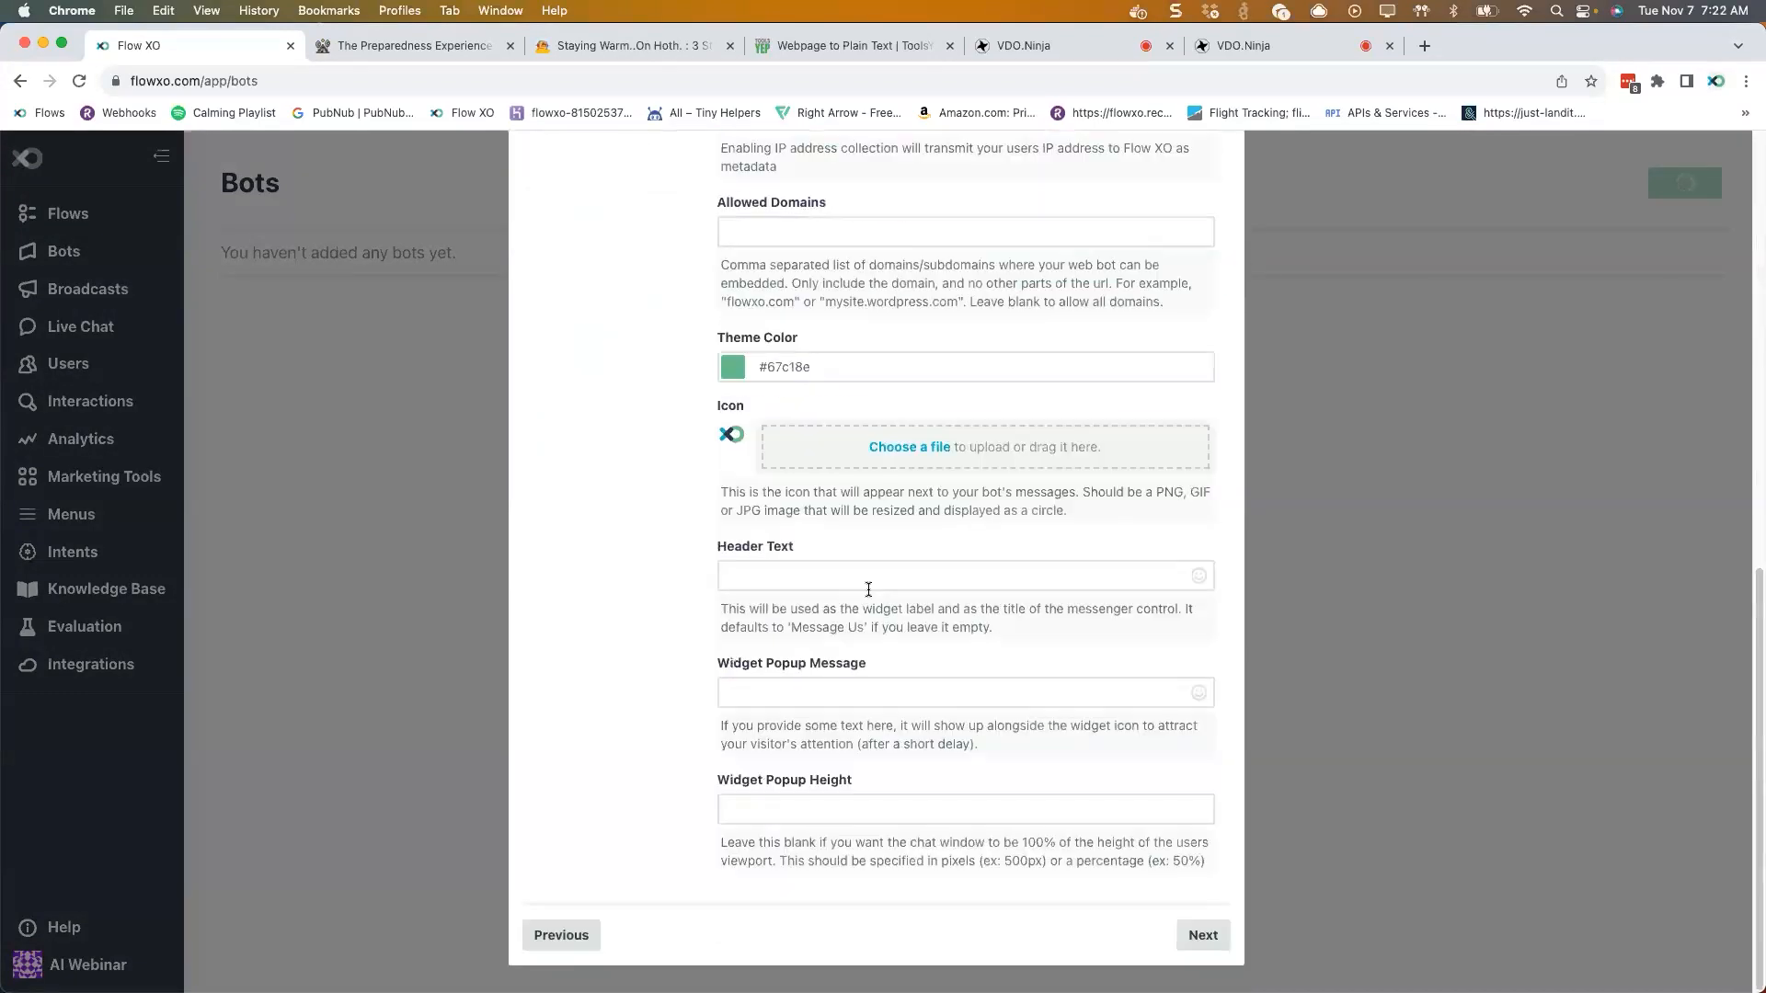
left_click(1205, 935)
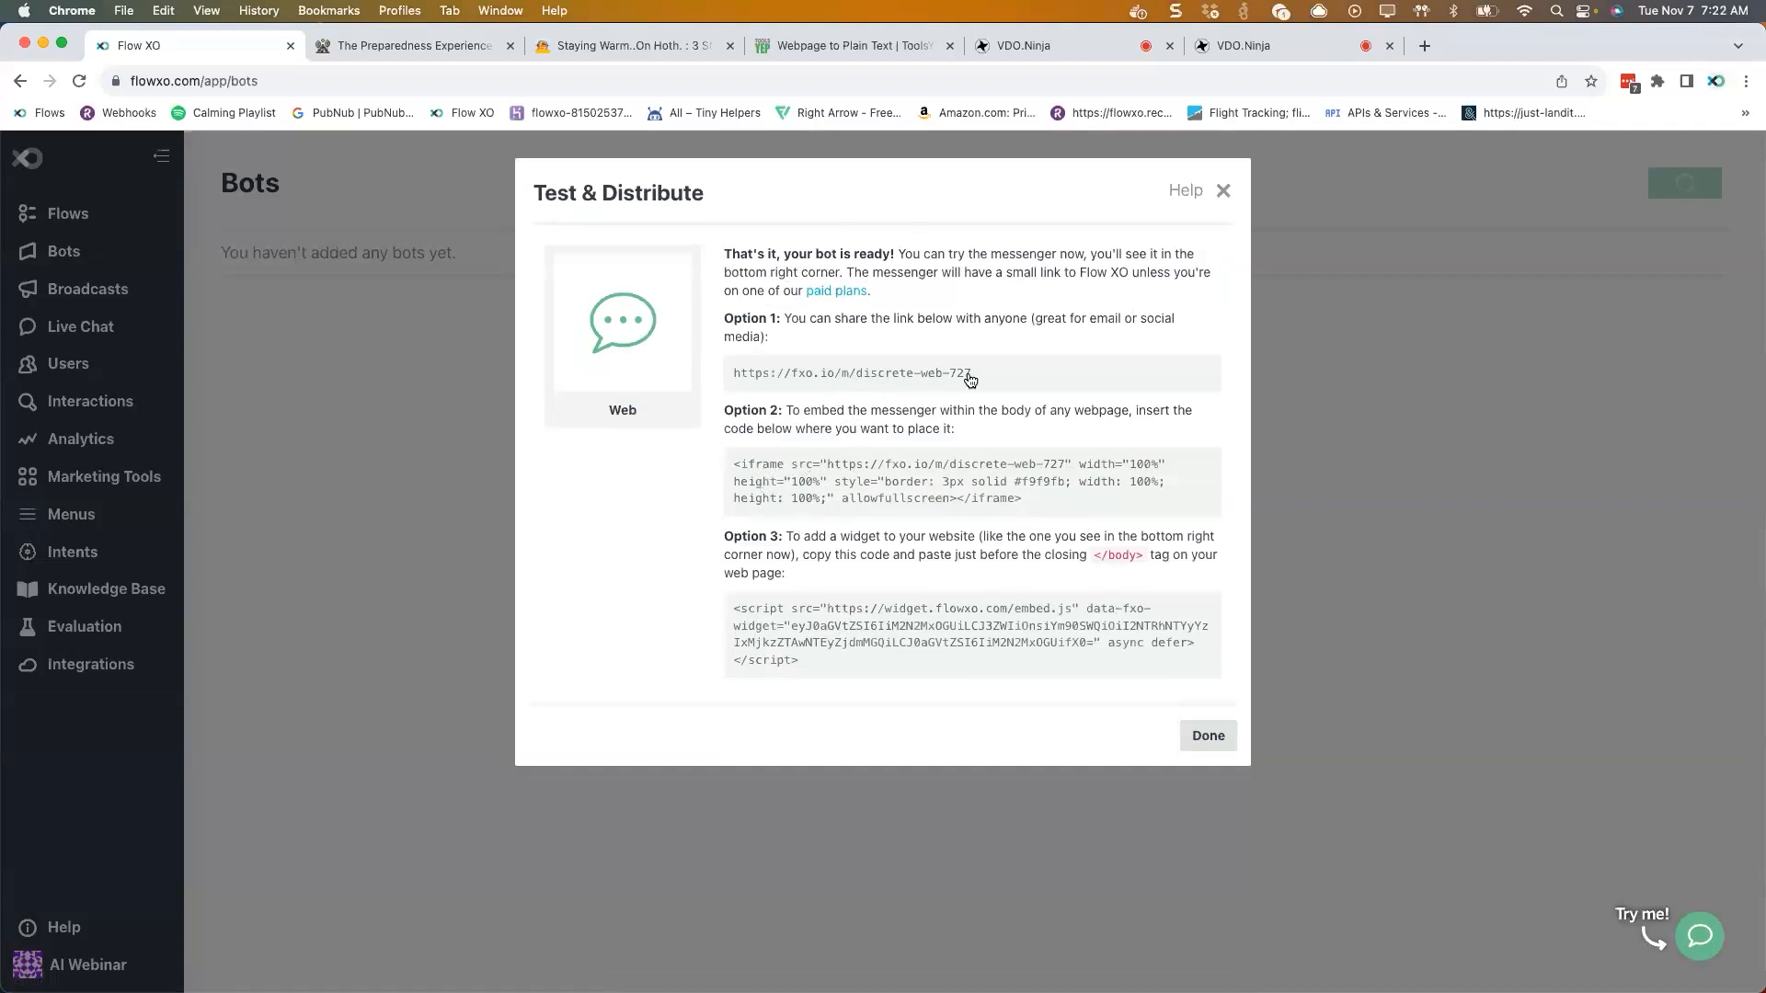
- Copy the bot's shareable link and open it in a new browser tab
left_click_drag(991, 375, 731, 372)
key("cmd+c")
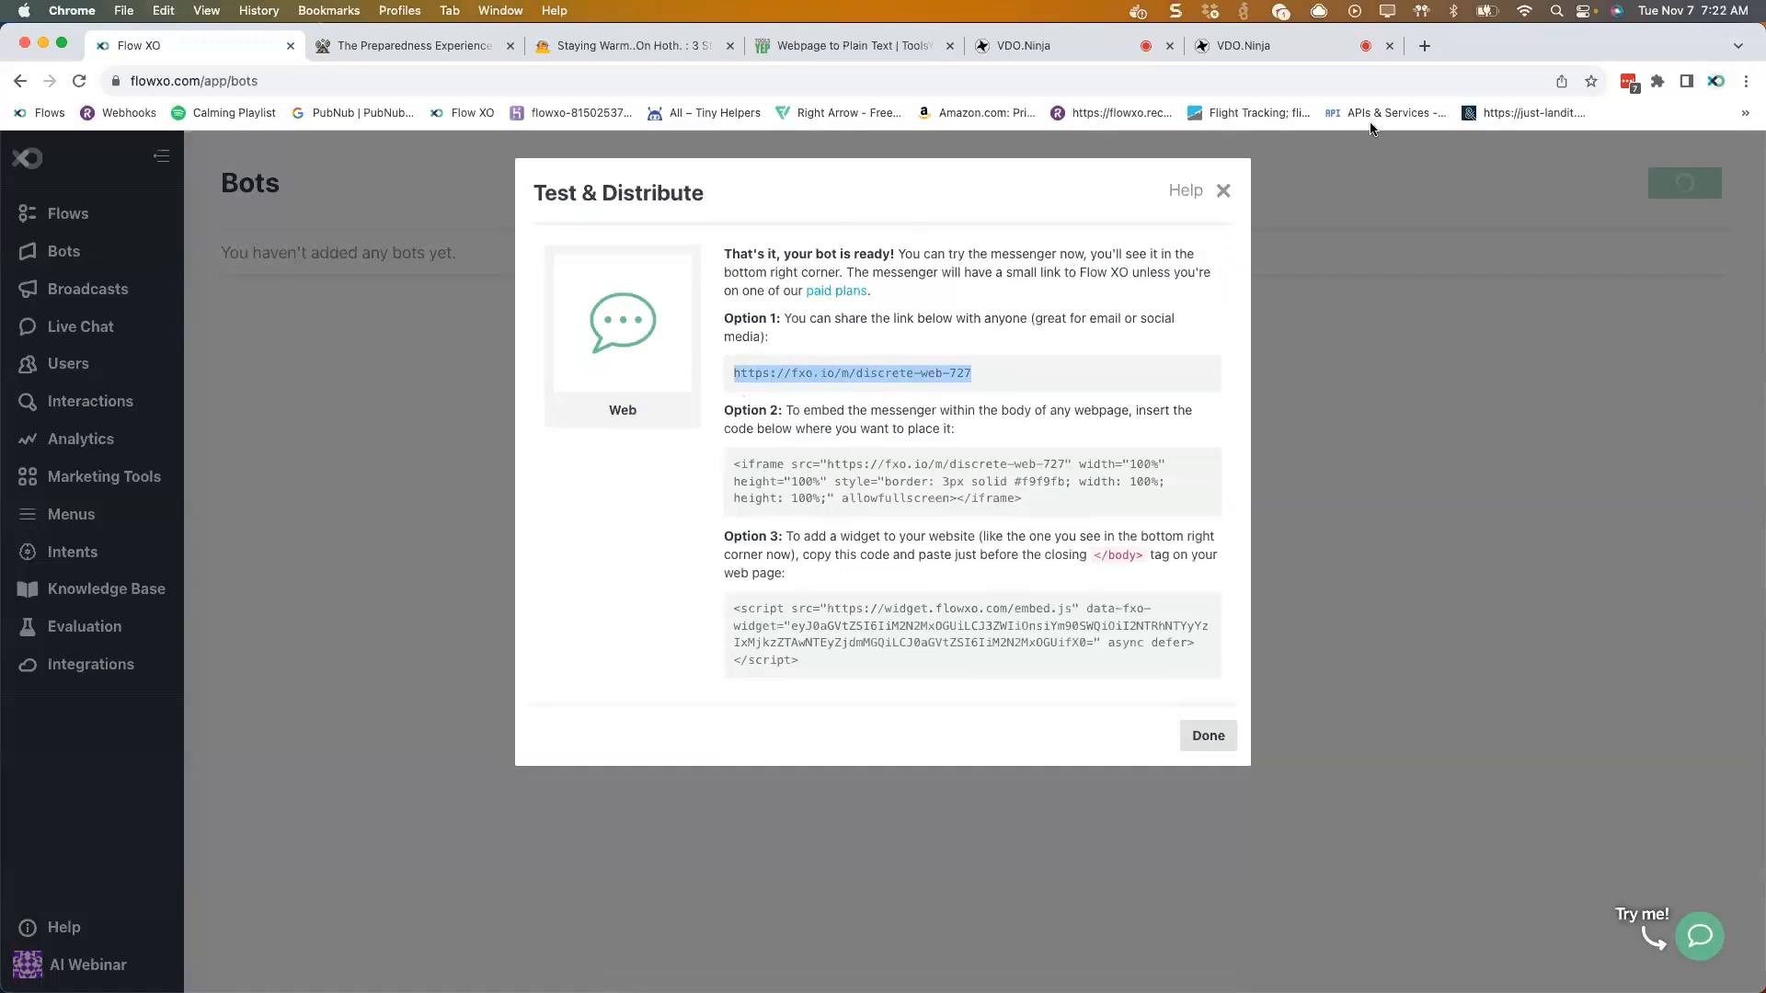
left_click(1423, 45)
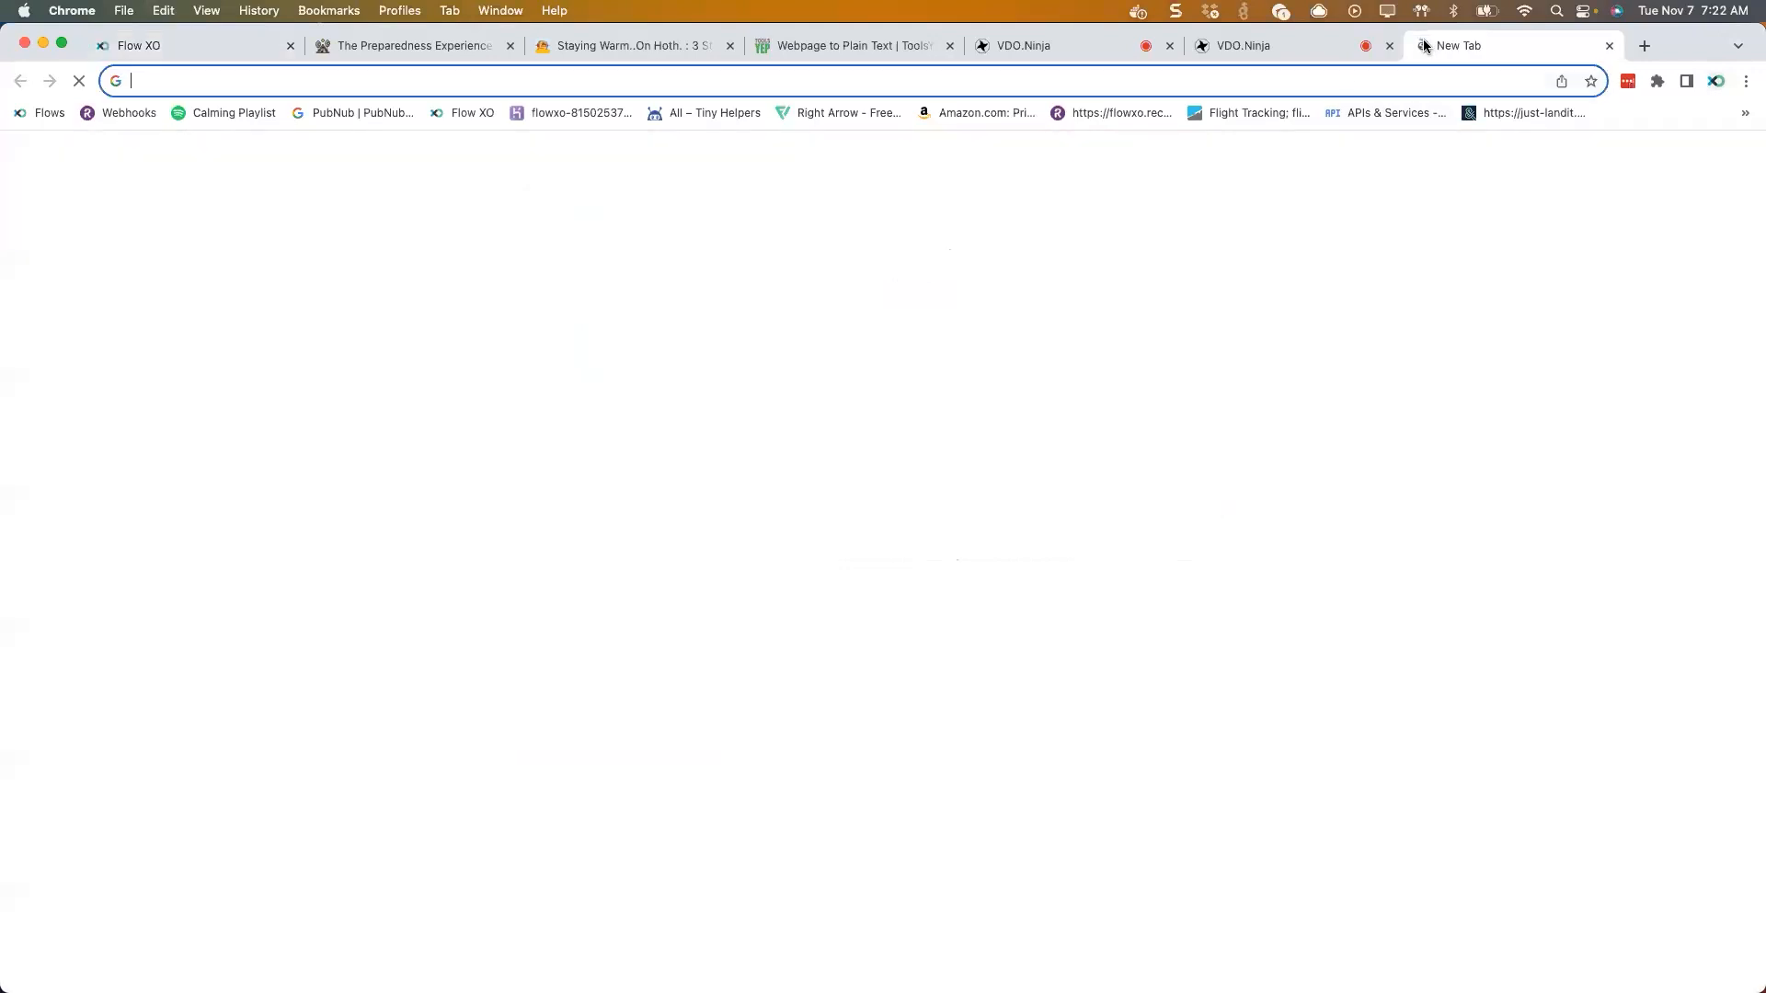
key("cmd+v")
key("Return")
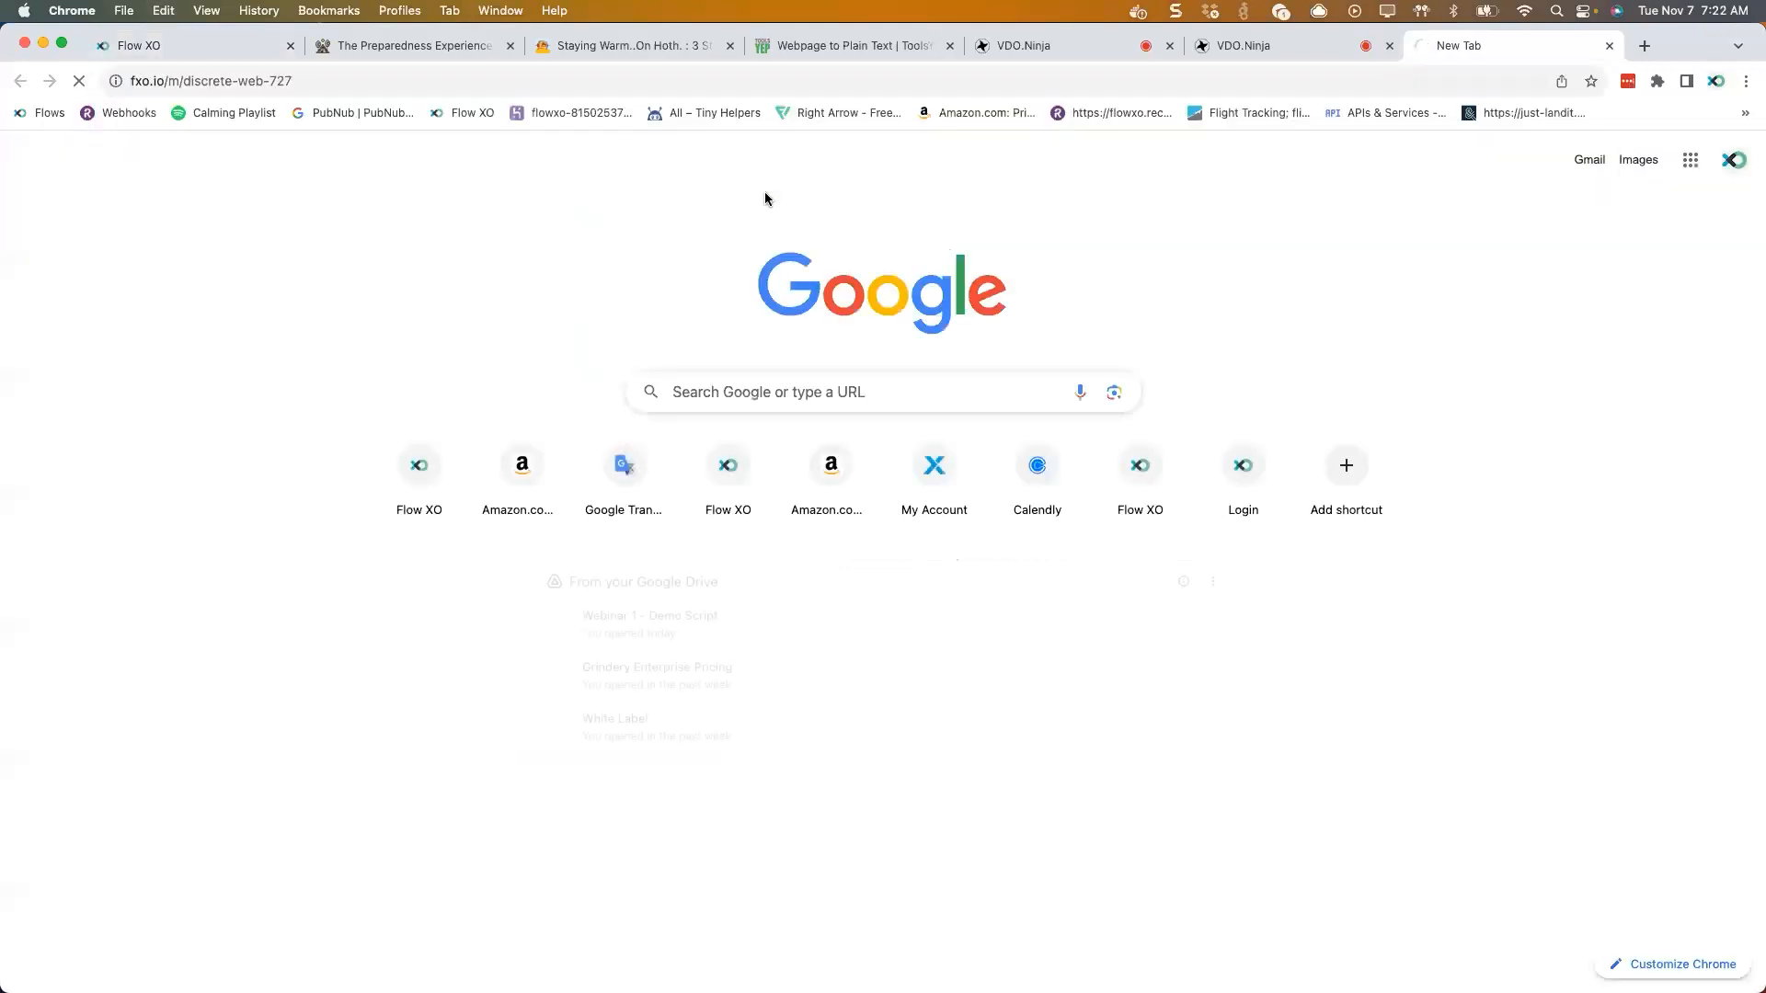
- Move the bot's chat page into its own narrow window beside the Flow XO window, and finish the bot setup dialog
left_click_drag(1462, 45, 1434, 101)
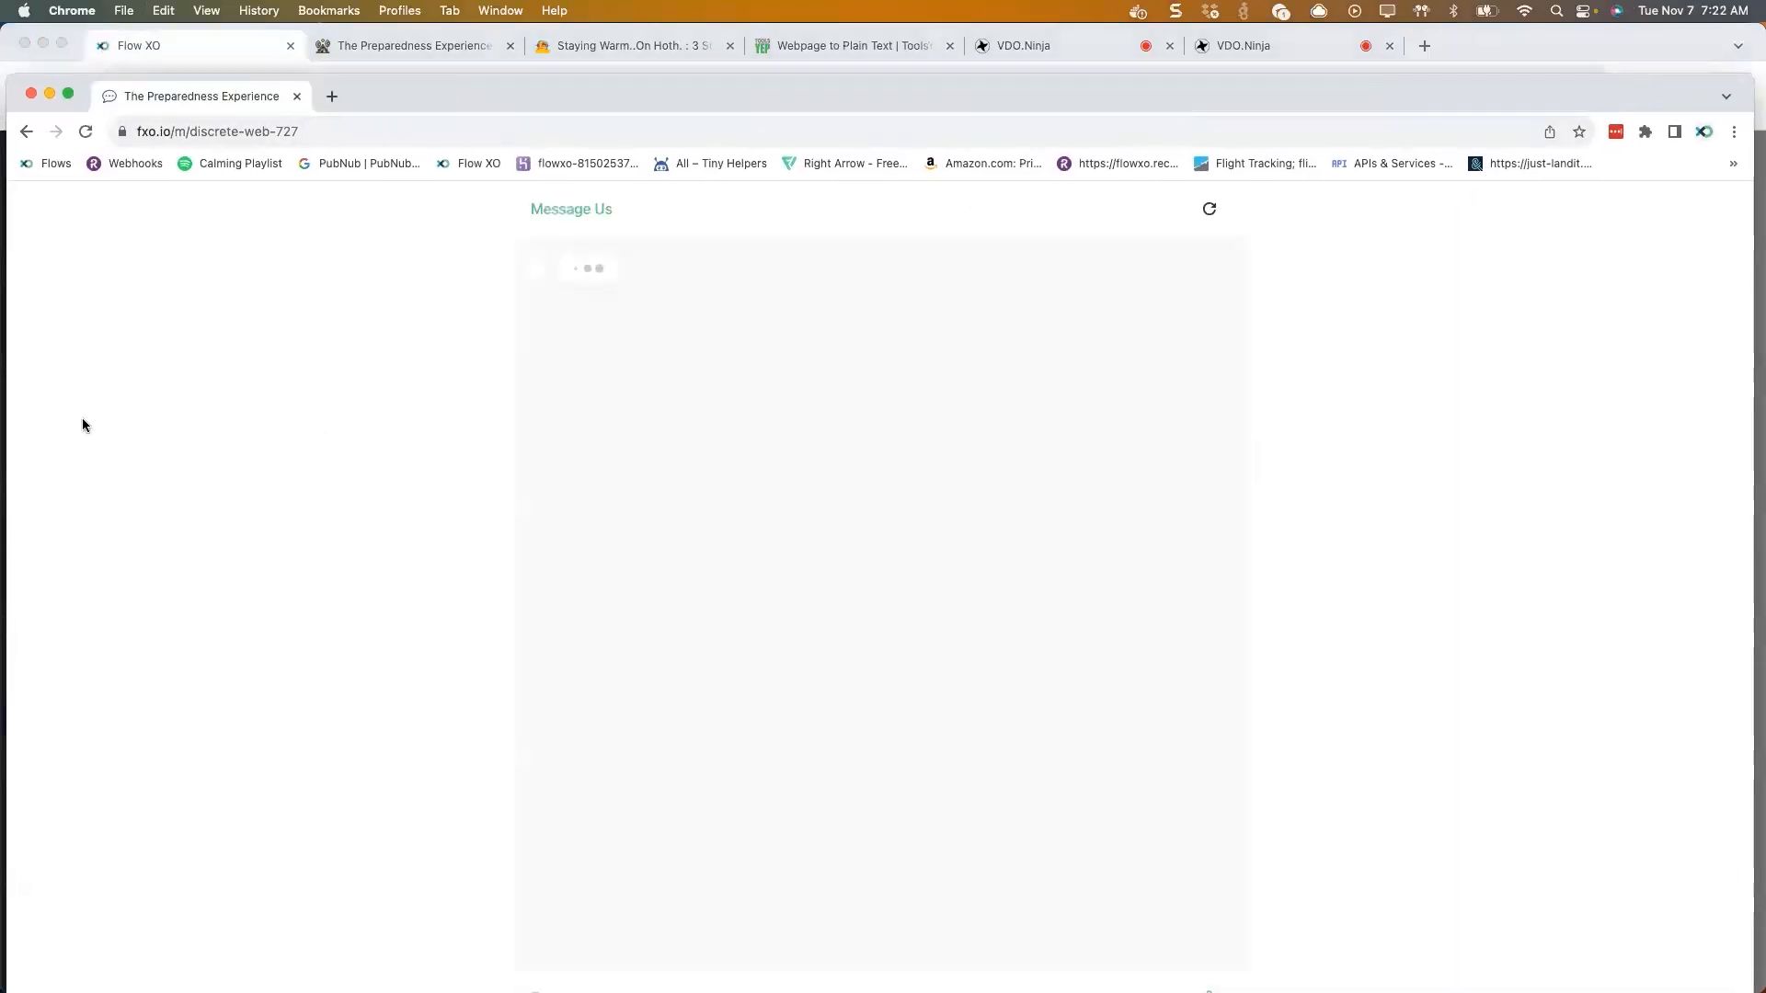
left_click_drag(10, 427, 1203, 322)
left_click_drag(1596, 92, 1616, 41)
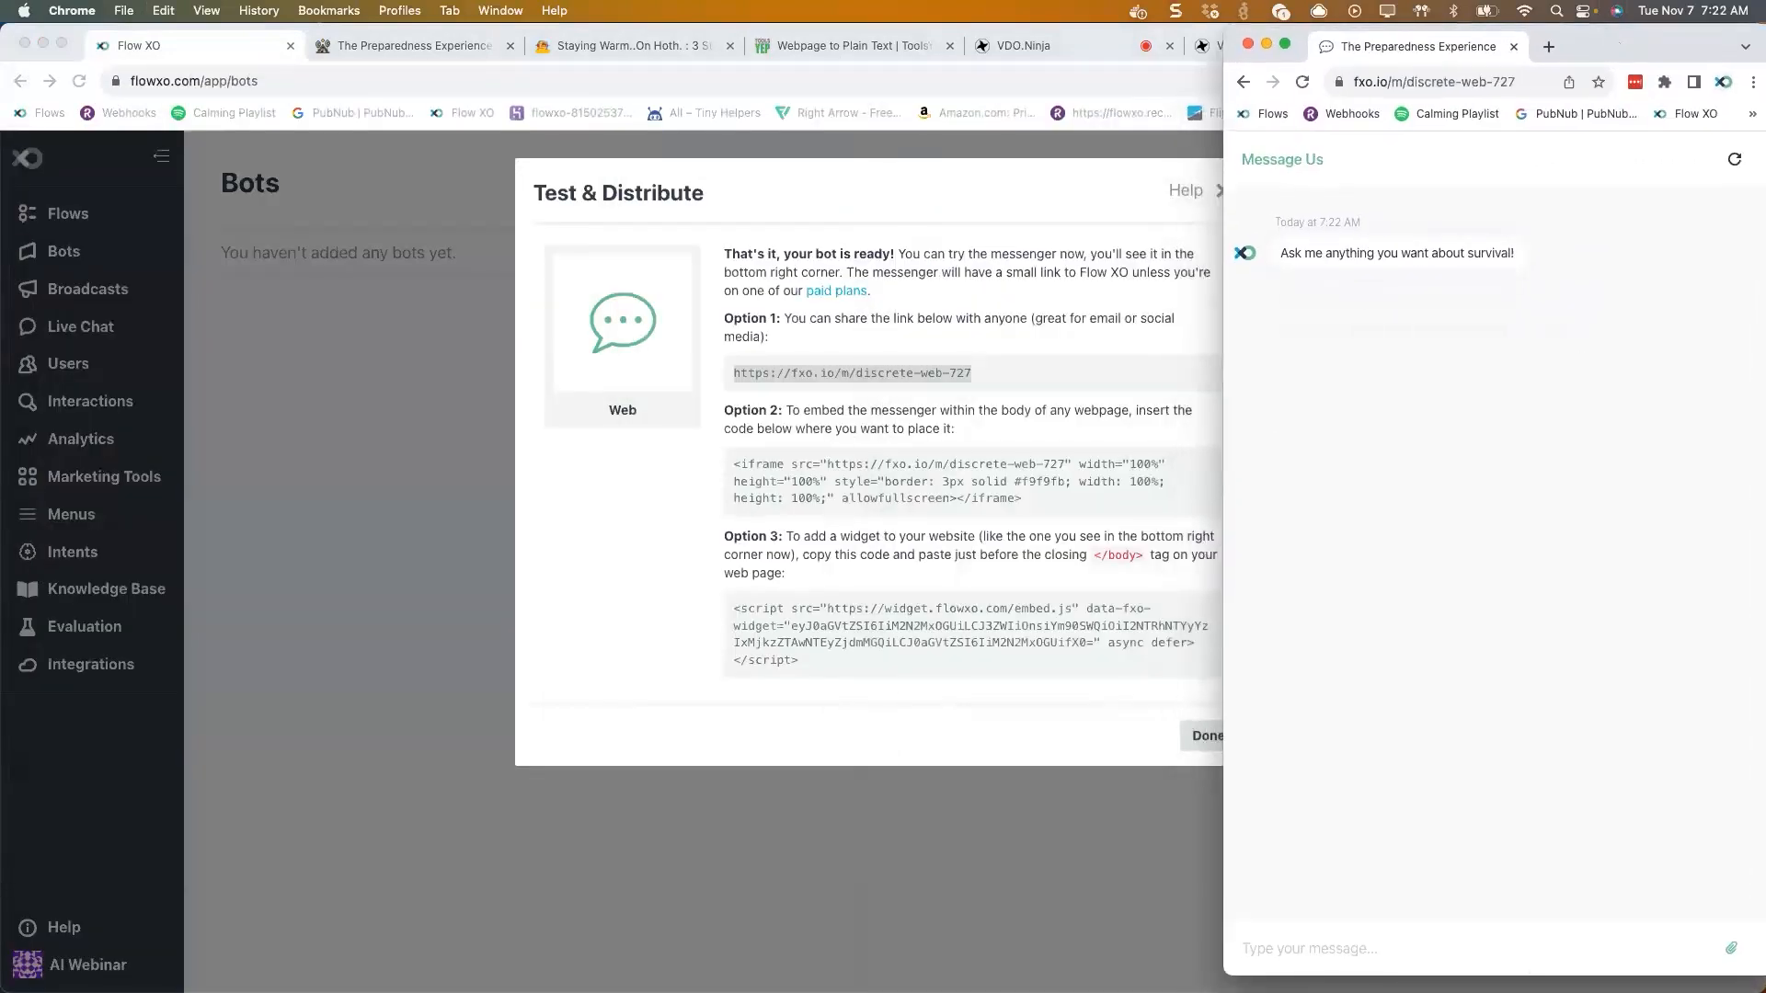
left_click_drag(1537, 976, 1534, 991)
left_click(1342, 991)
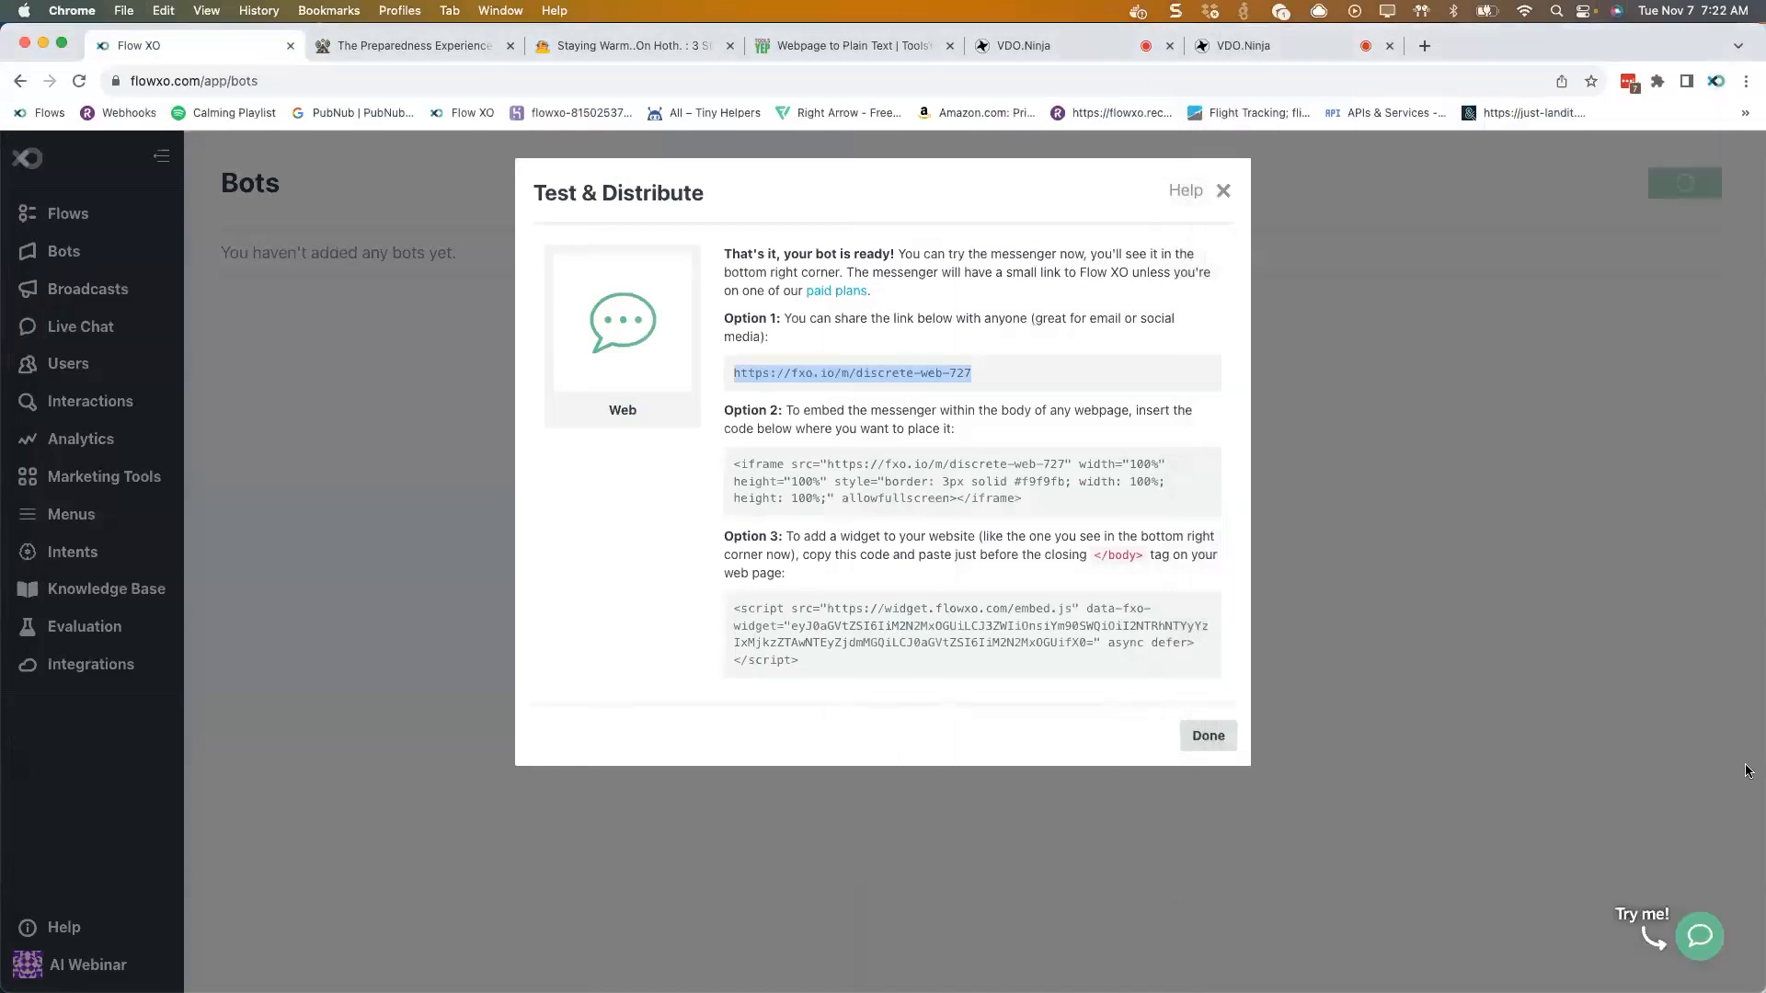
left_click_drag(1757, 763, 1221, 715)
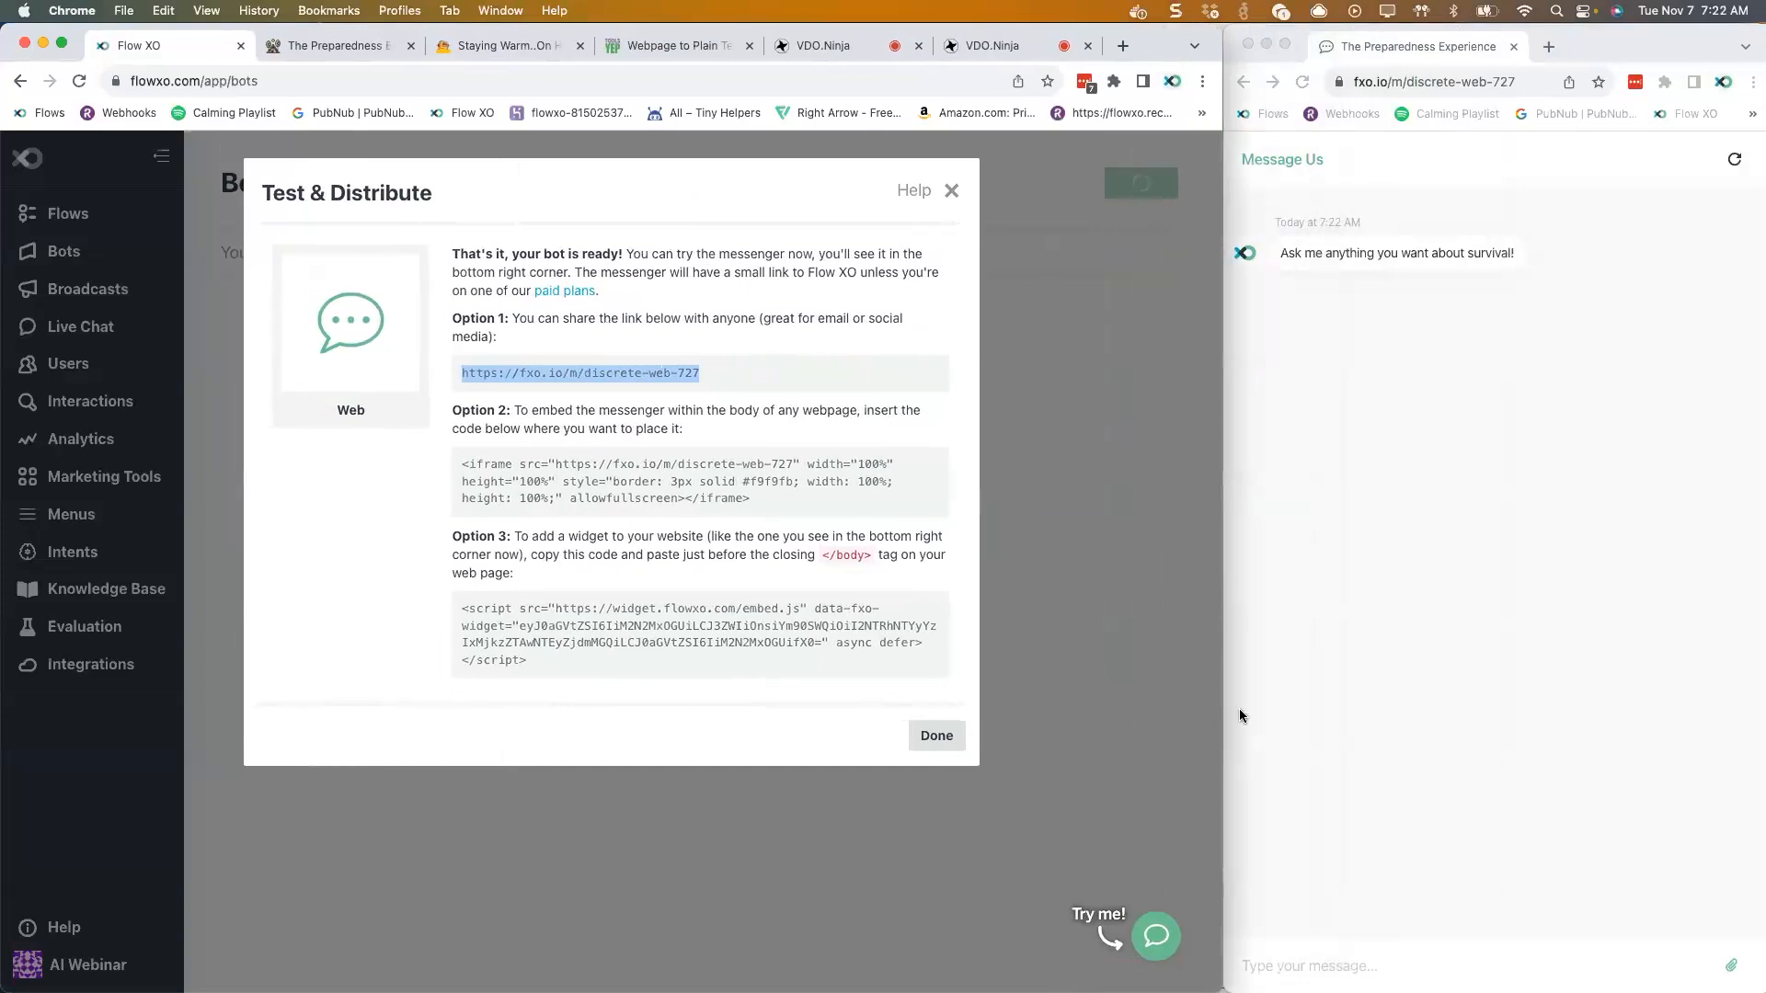
left_click(947, 734)
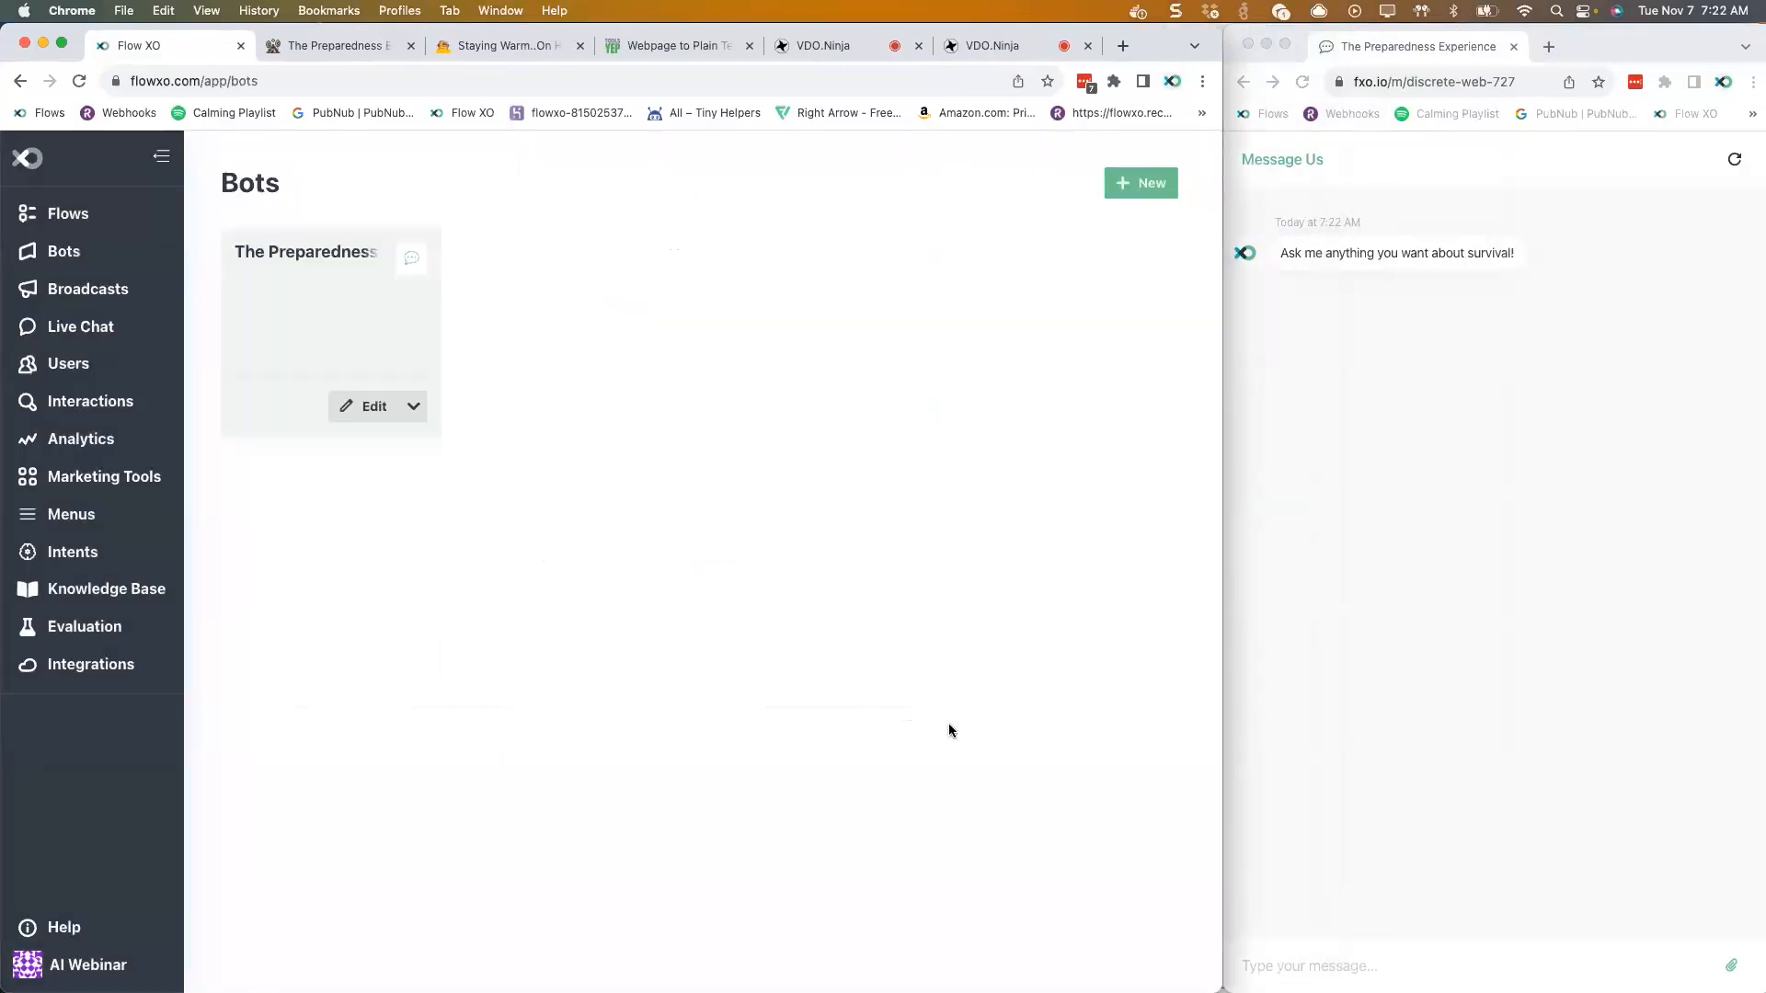
- Send the test message "Hello" to the bot in its chat window
left_click(1422, 478)
left_click(1355, 966)
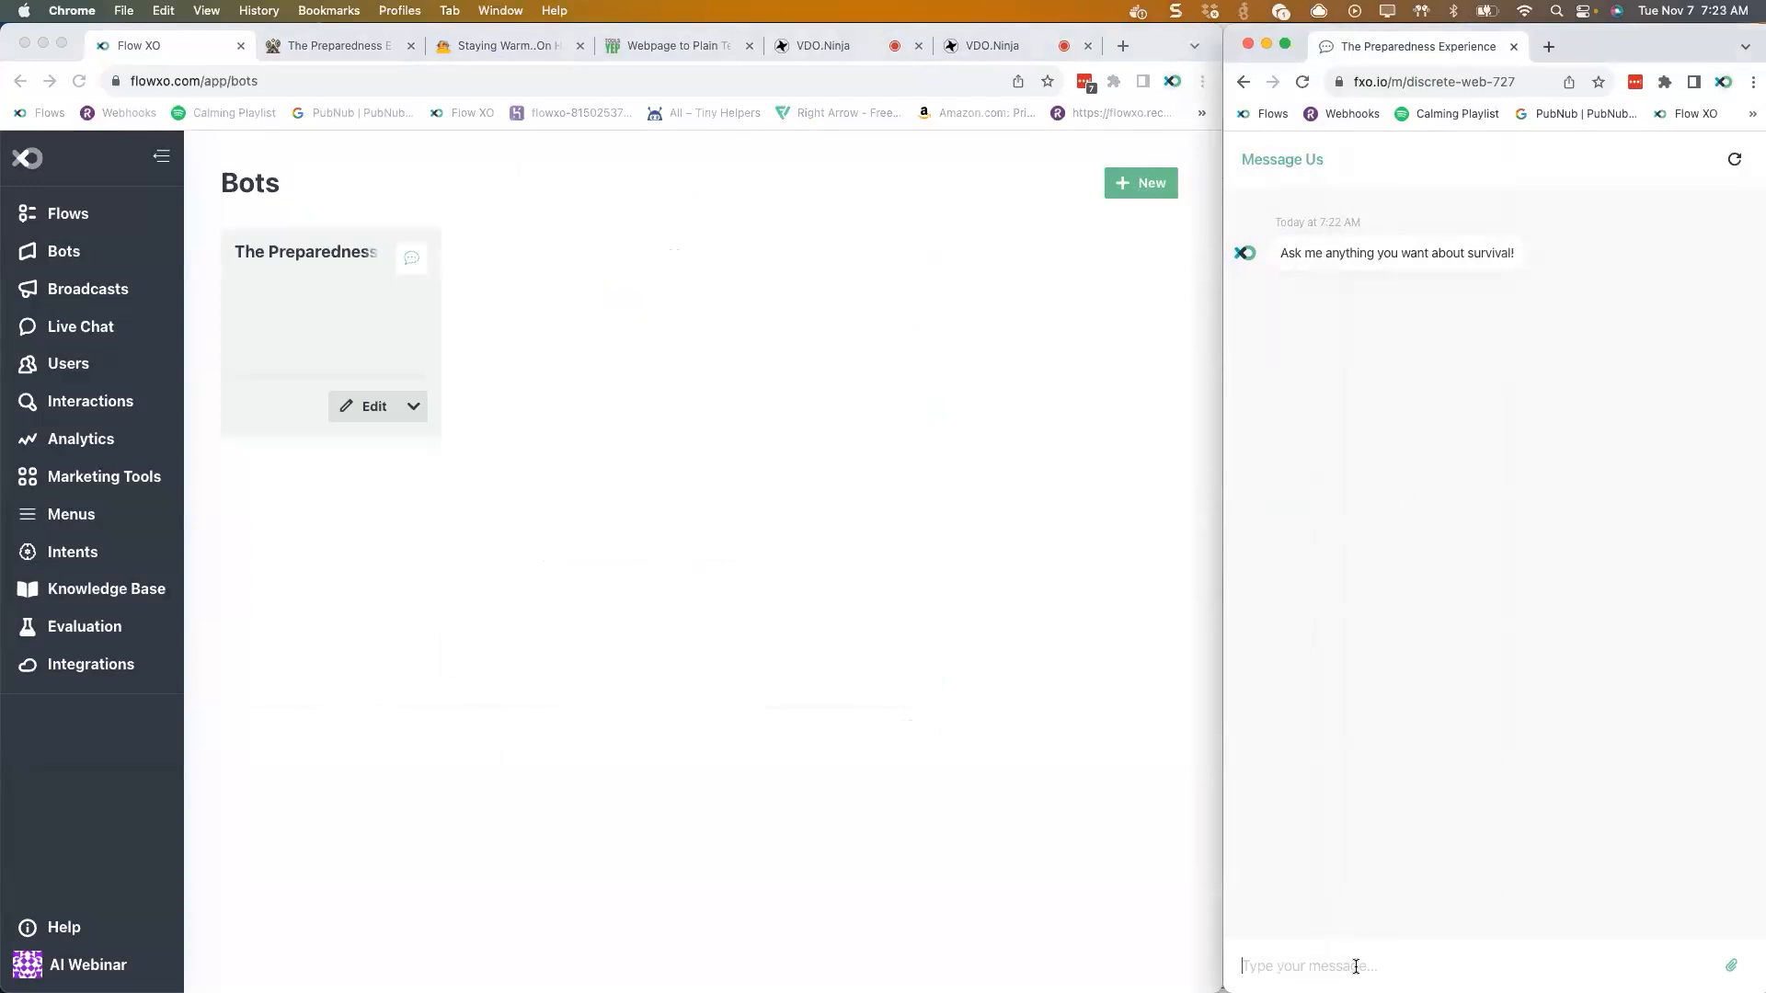
type("Hello")
key("Return")
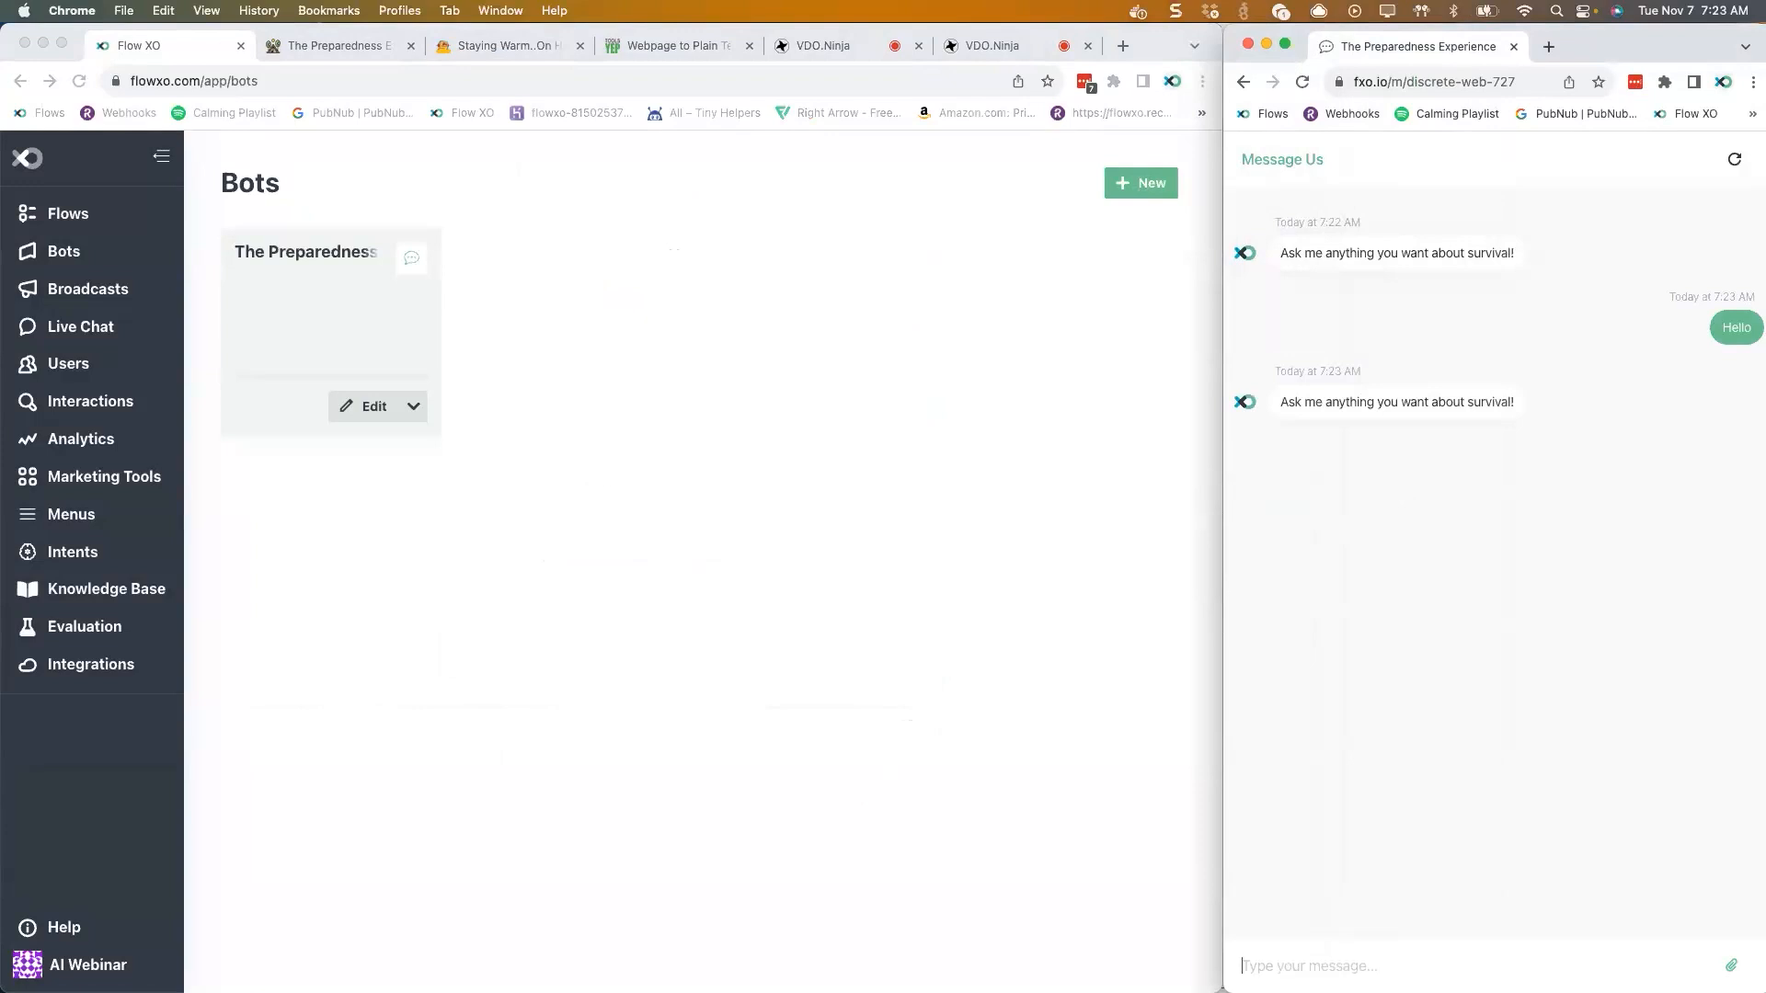
- Create a blank flow with a Catch-all trigger connected to all bots
left_click(77, 223)
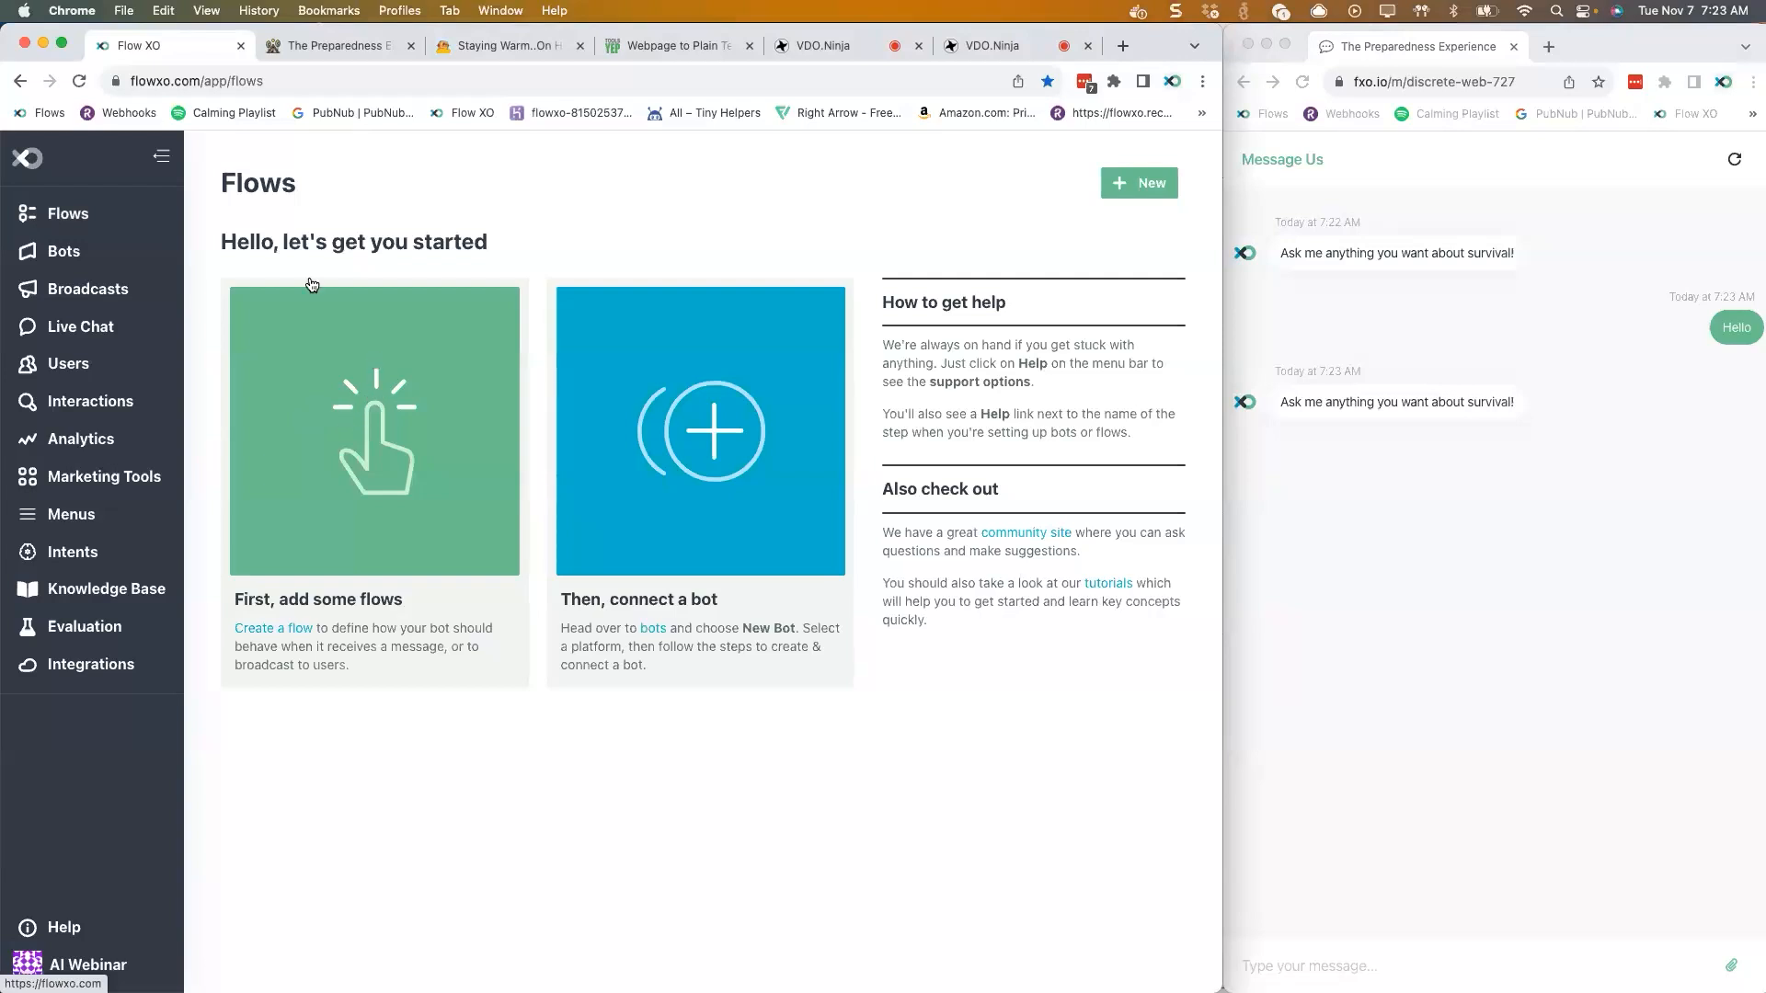
left_click(371, 426)
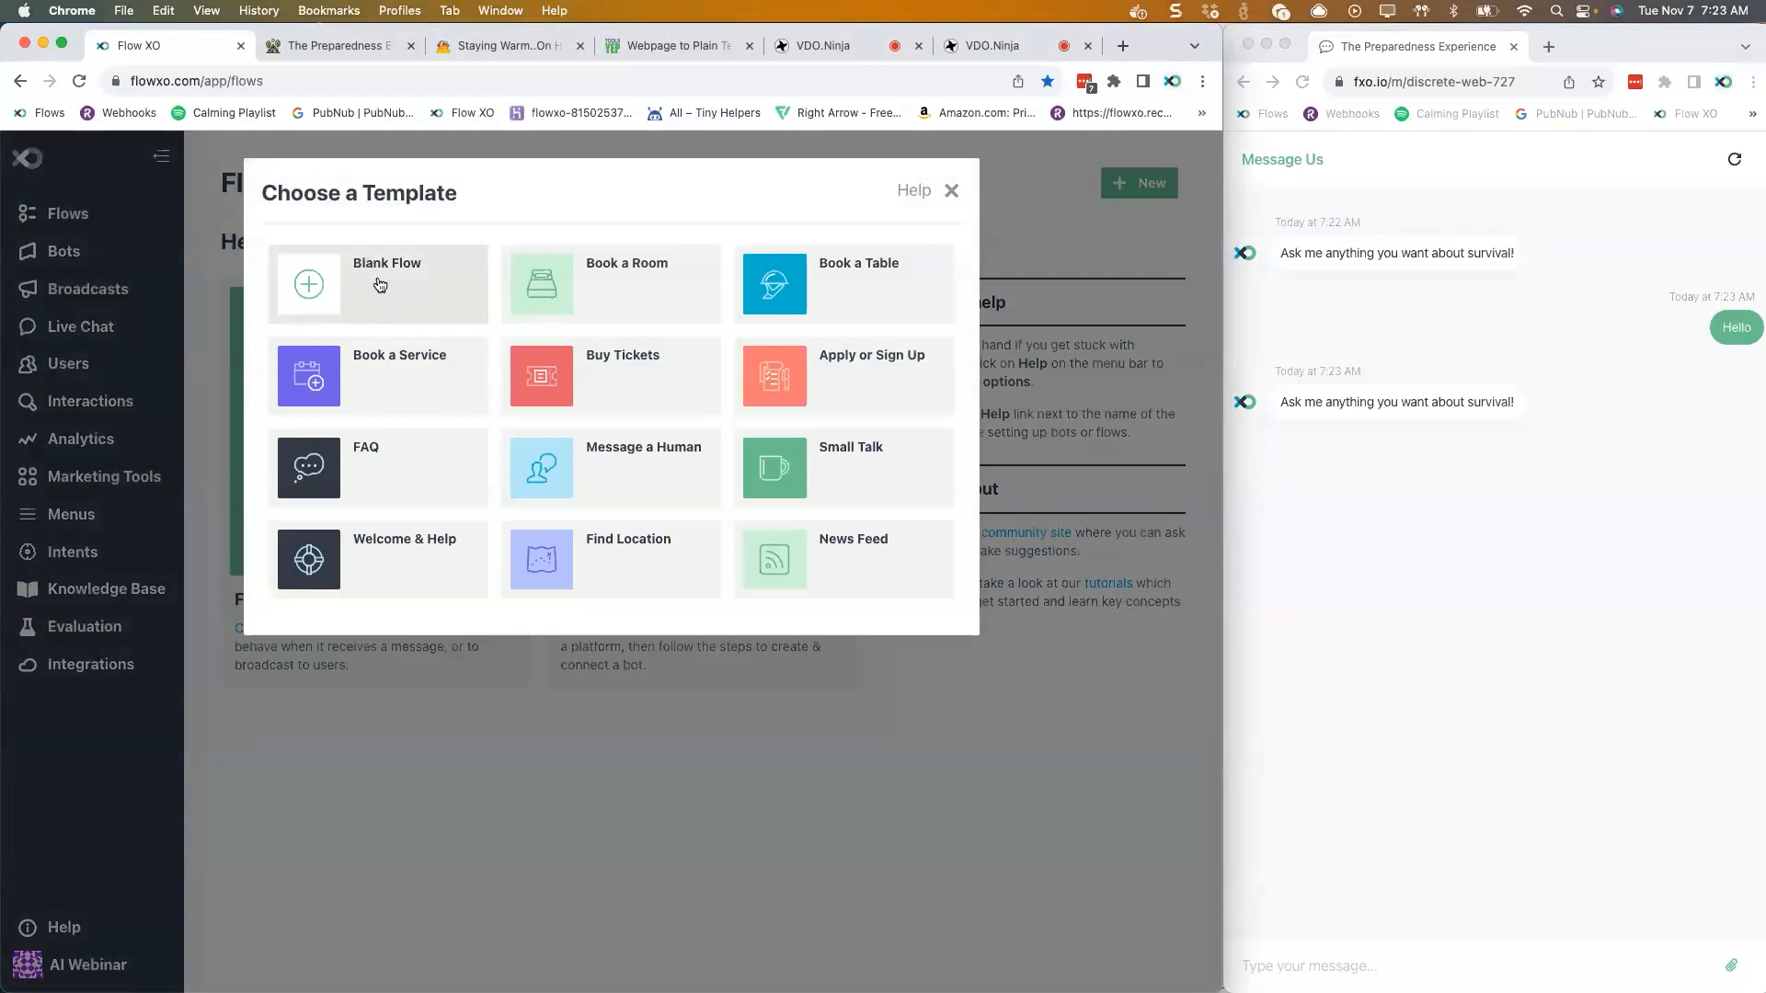
left_click(378, 280)
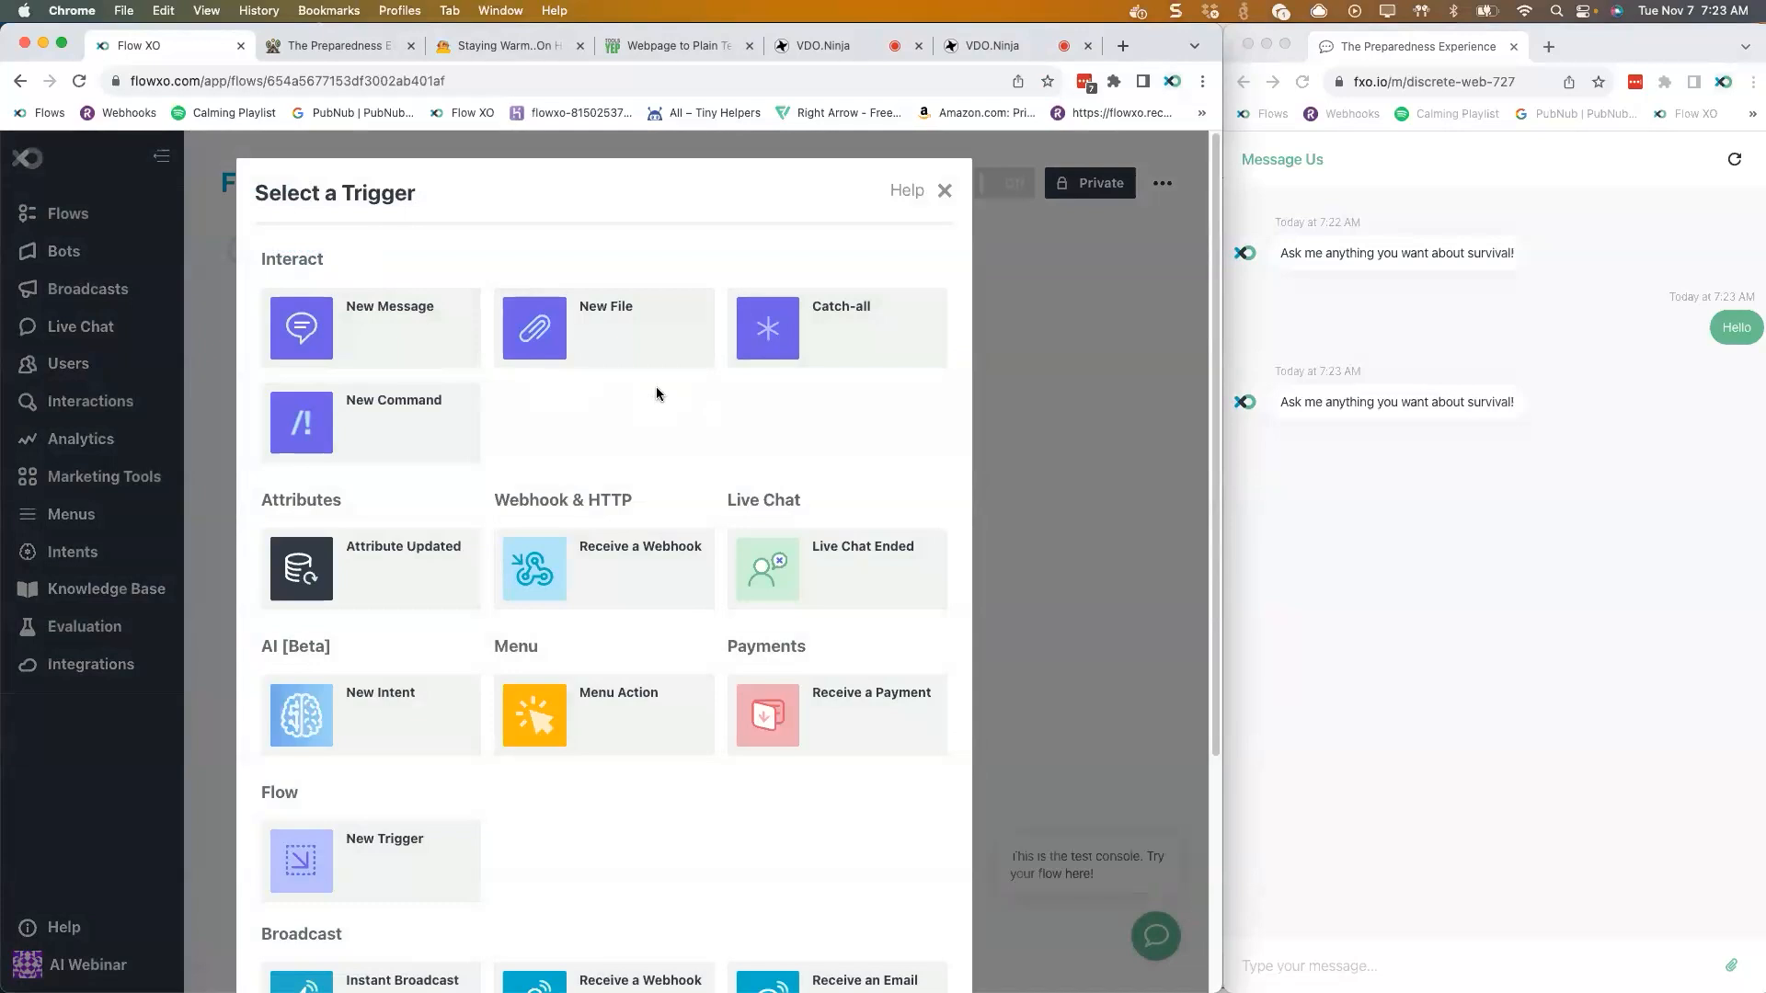
left_click(865, 342)
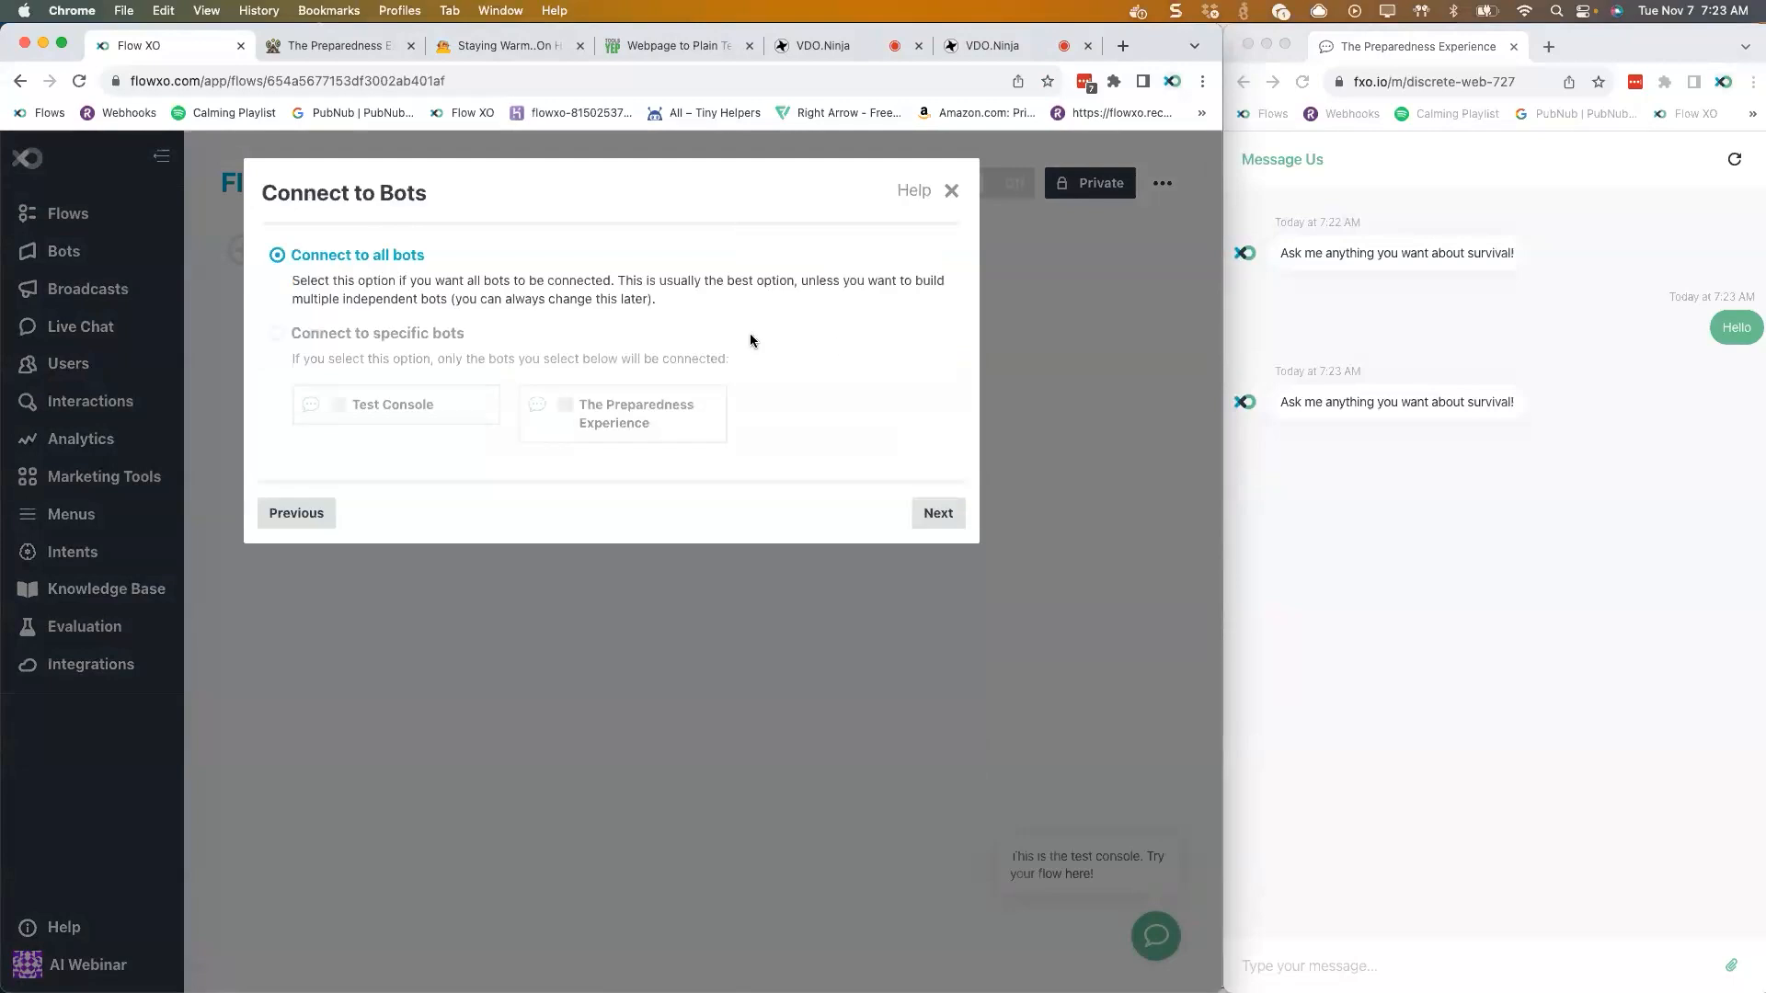
left_click(939, 514)
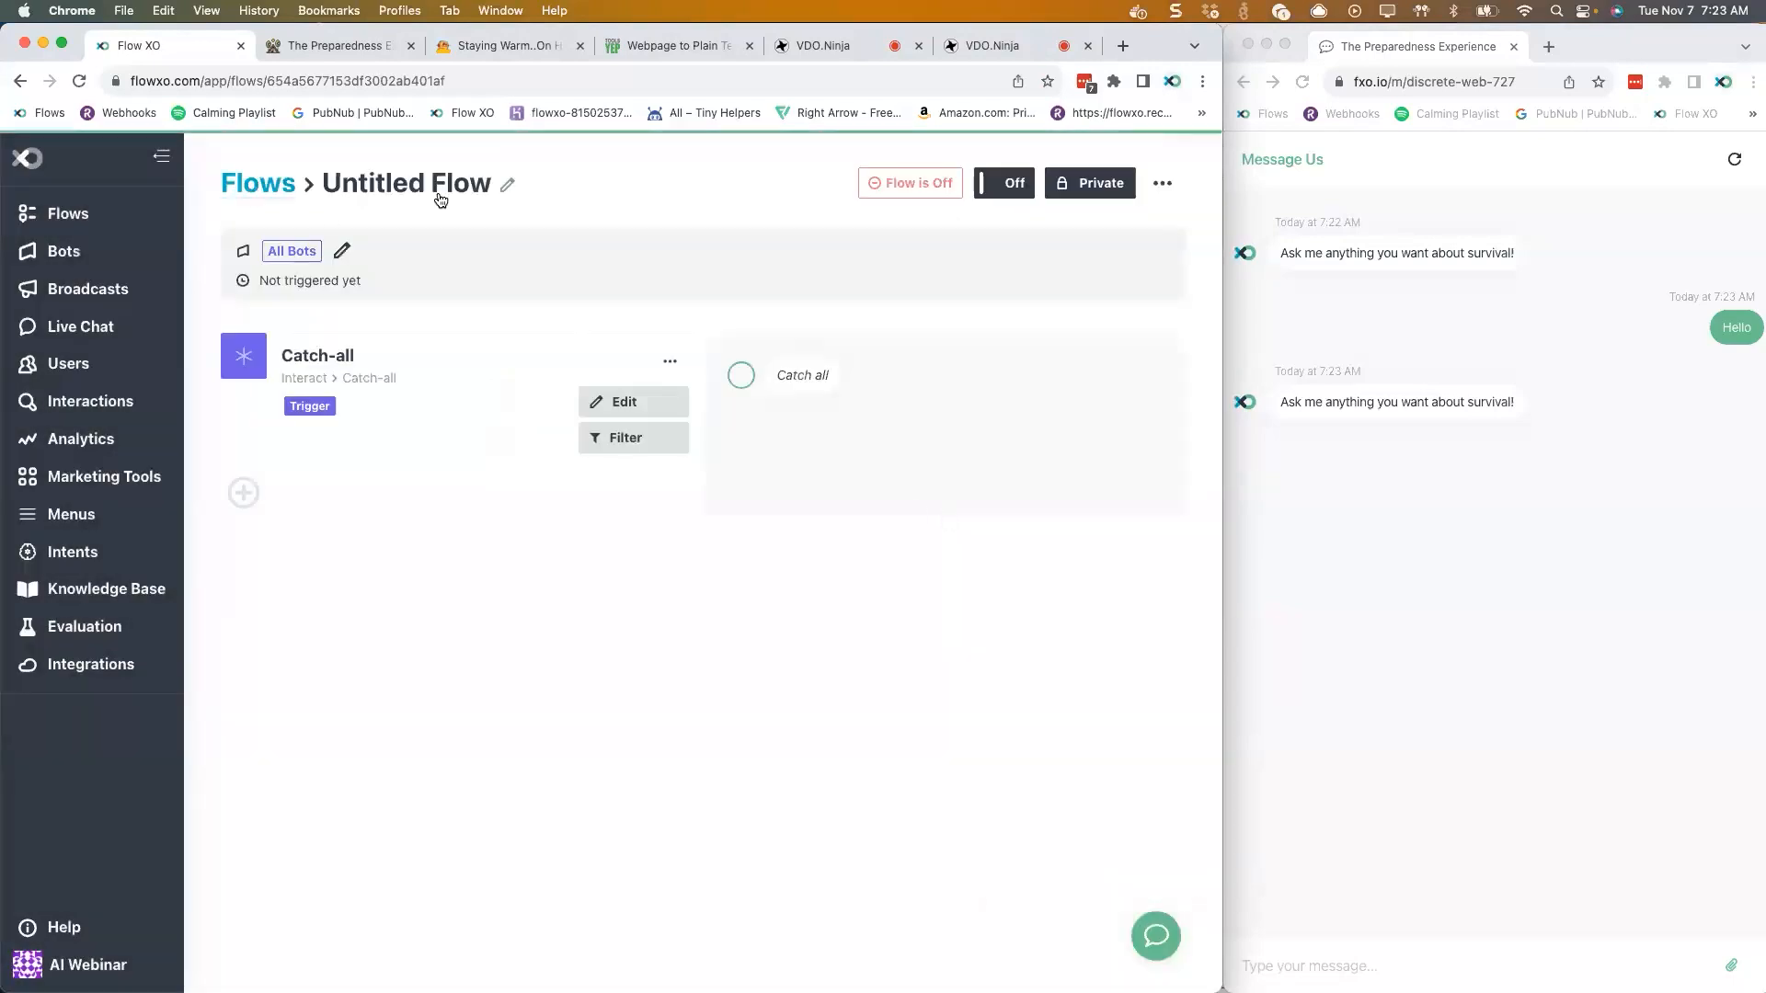
- Rename the untitled flow to "Q & A" and switch the flow on
left_click(405, 188)
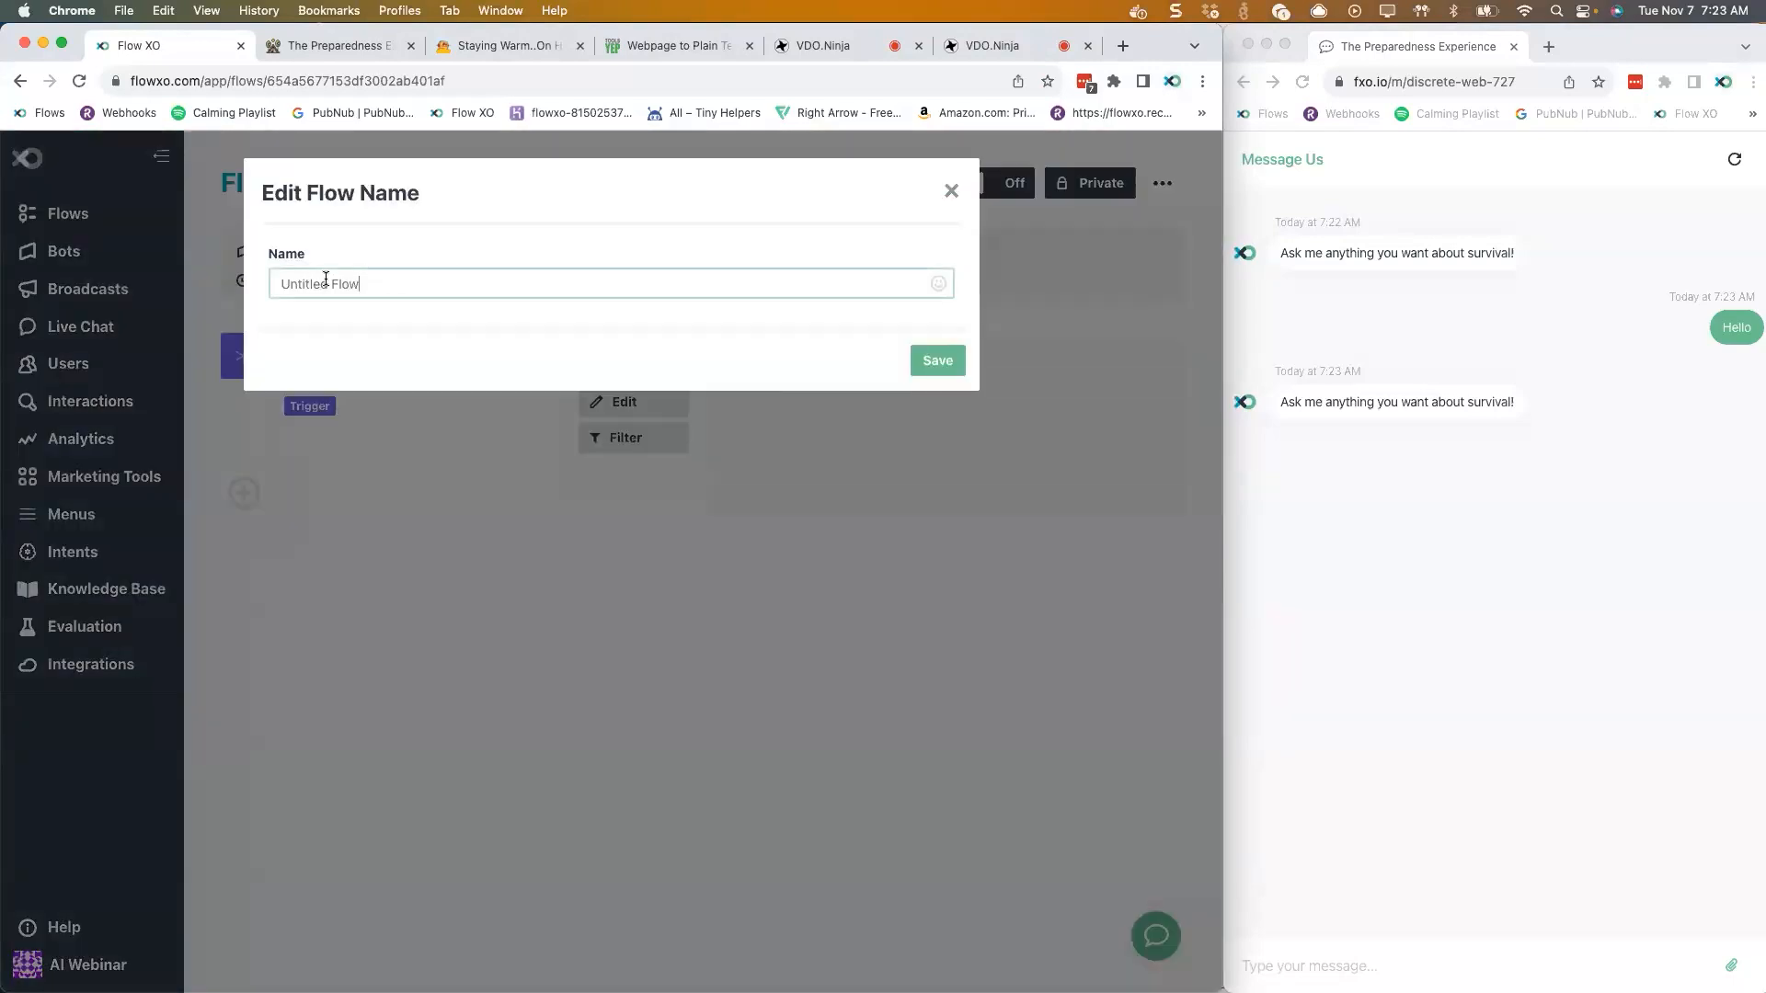
key("super+a")
type("Q & A")
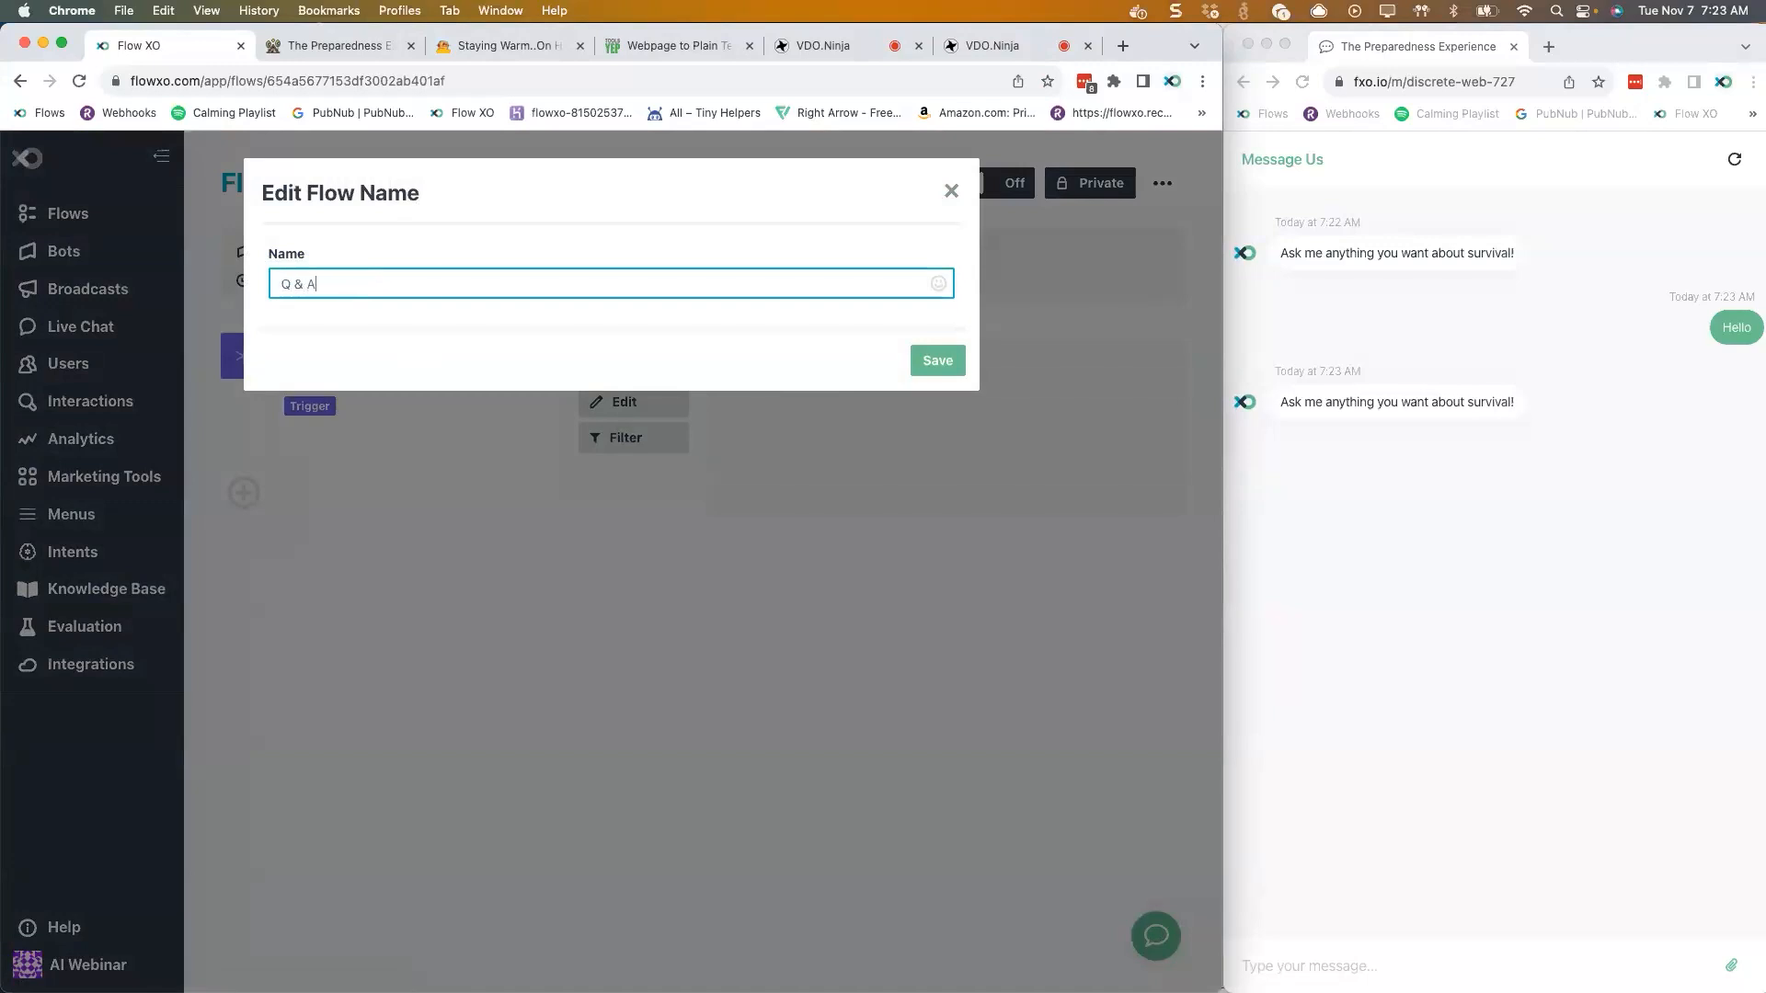
key("Return")
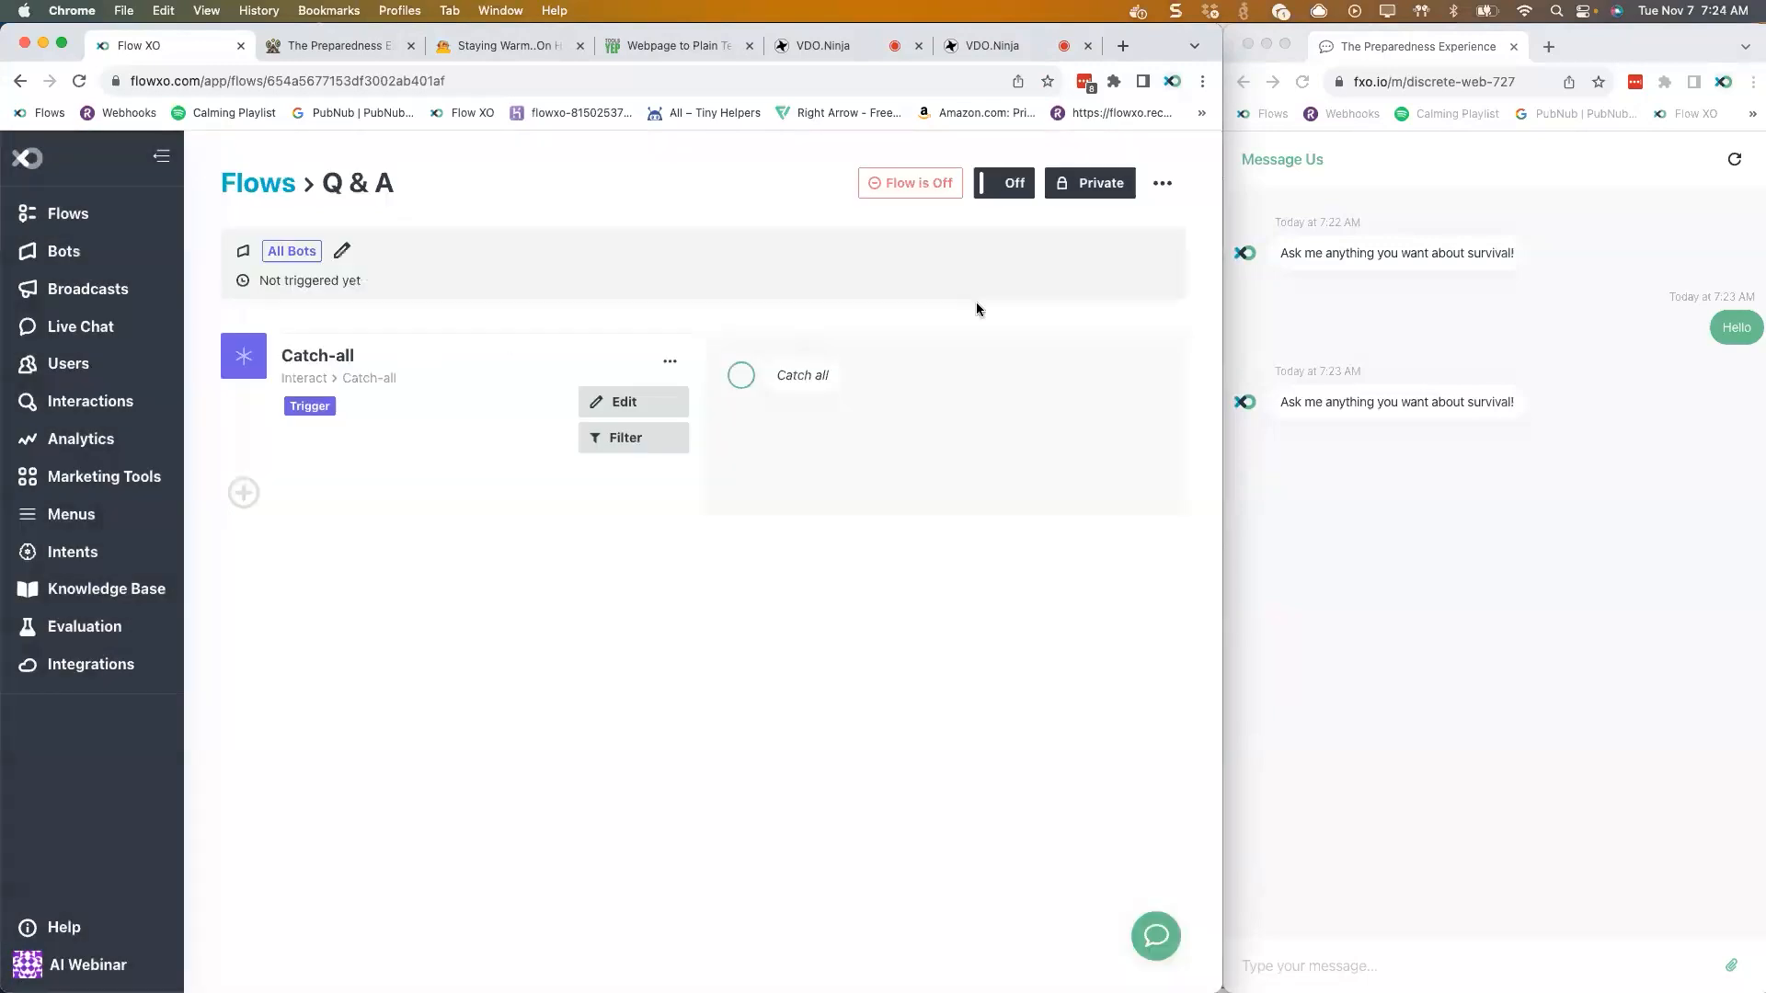
left_click(1019, 183)
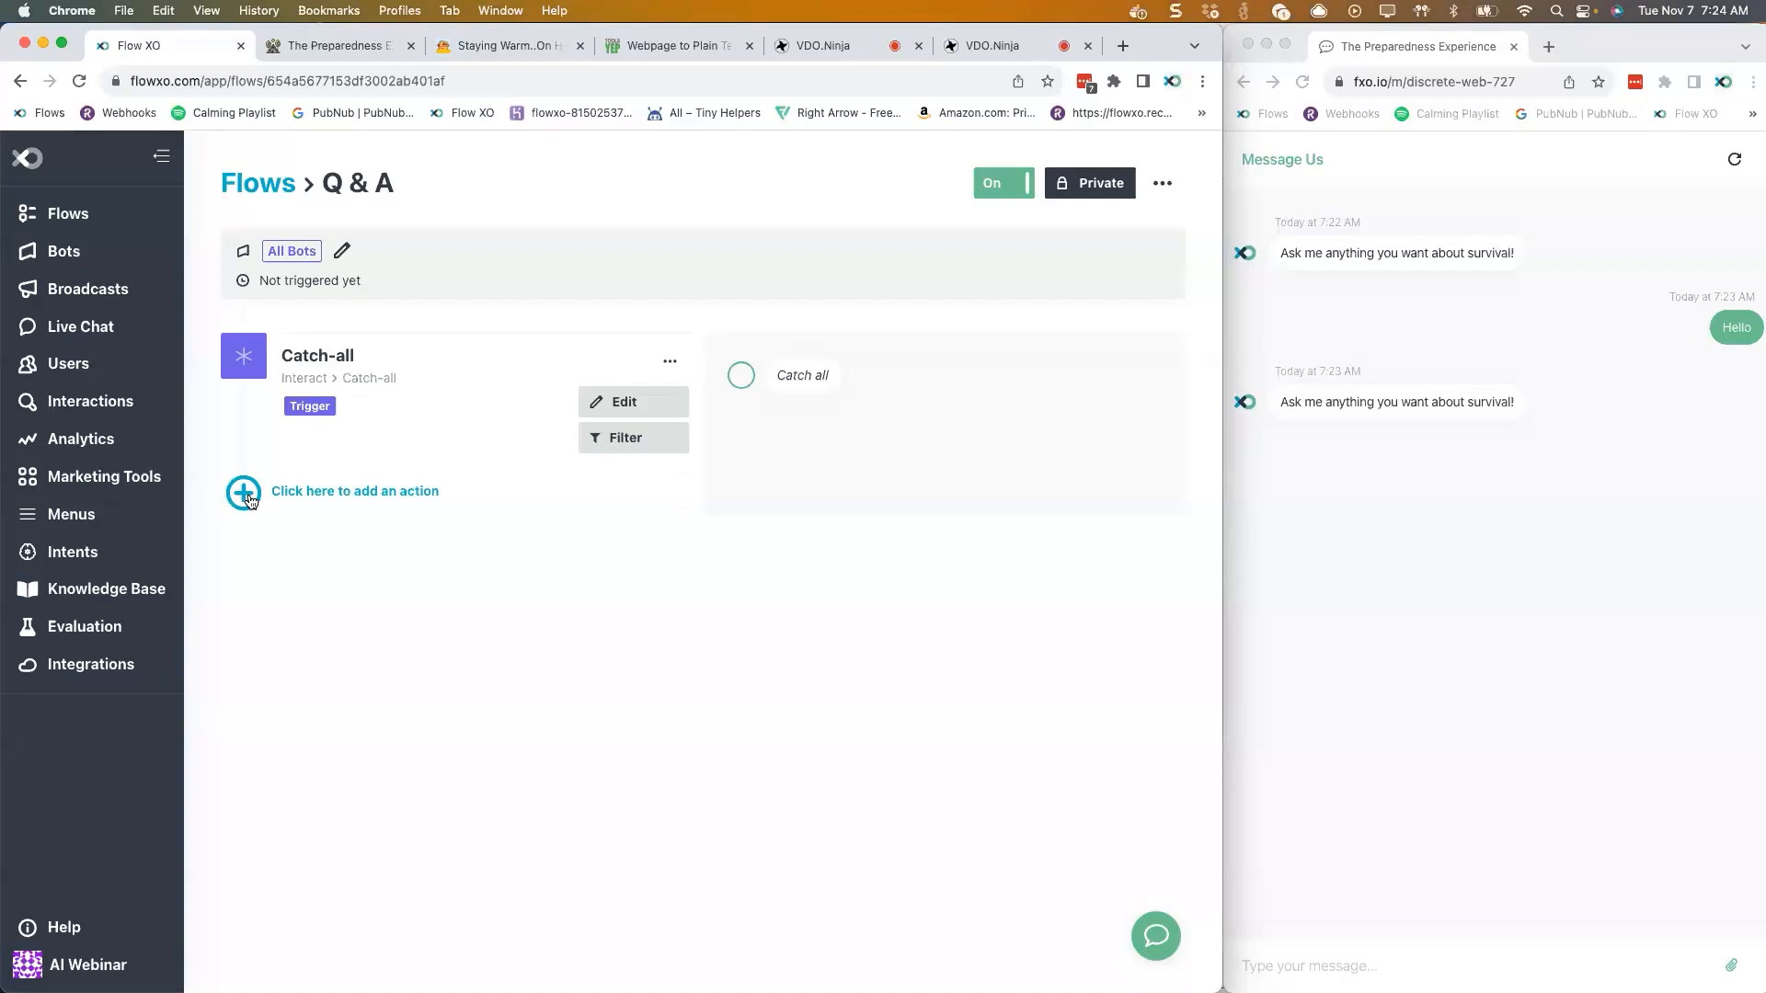
- Add the Knowledge Base "Answer Question" action after the flow's Catch-all trigger
left_click(272, 508)
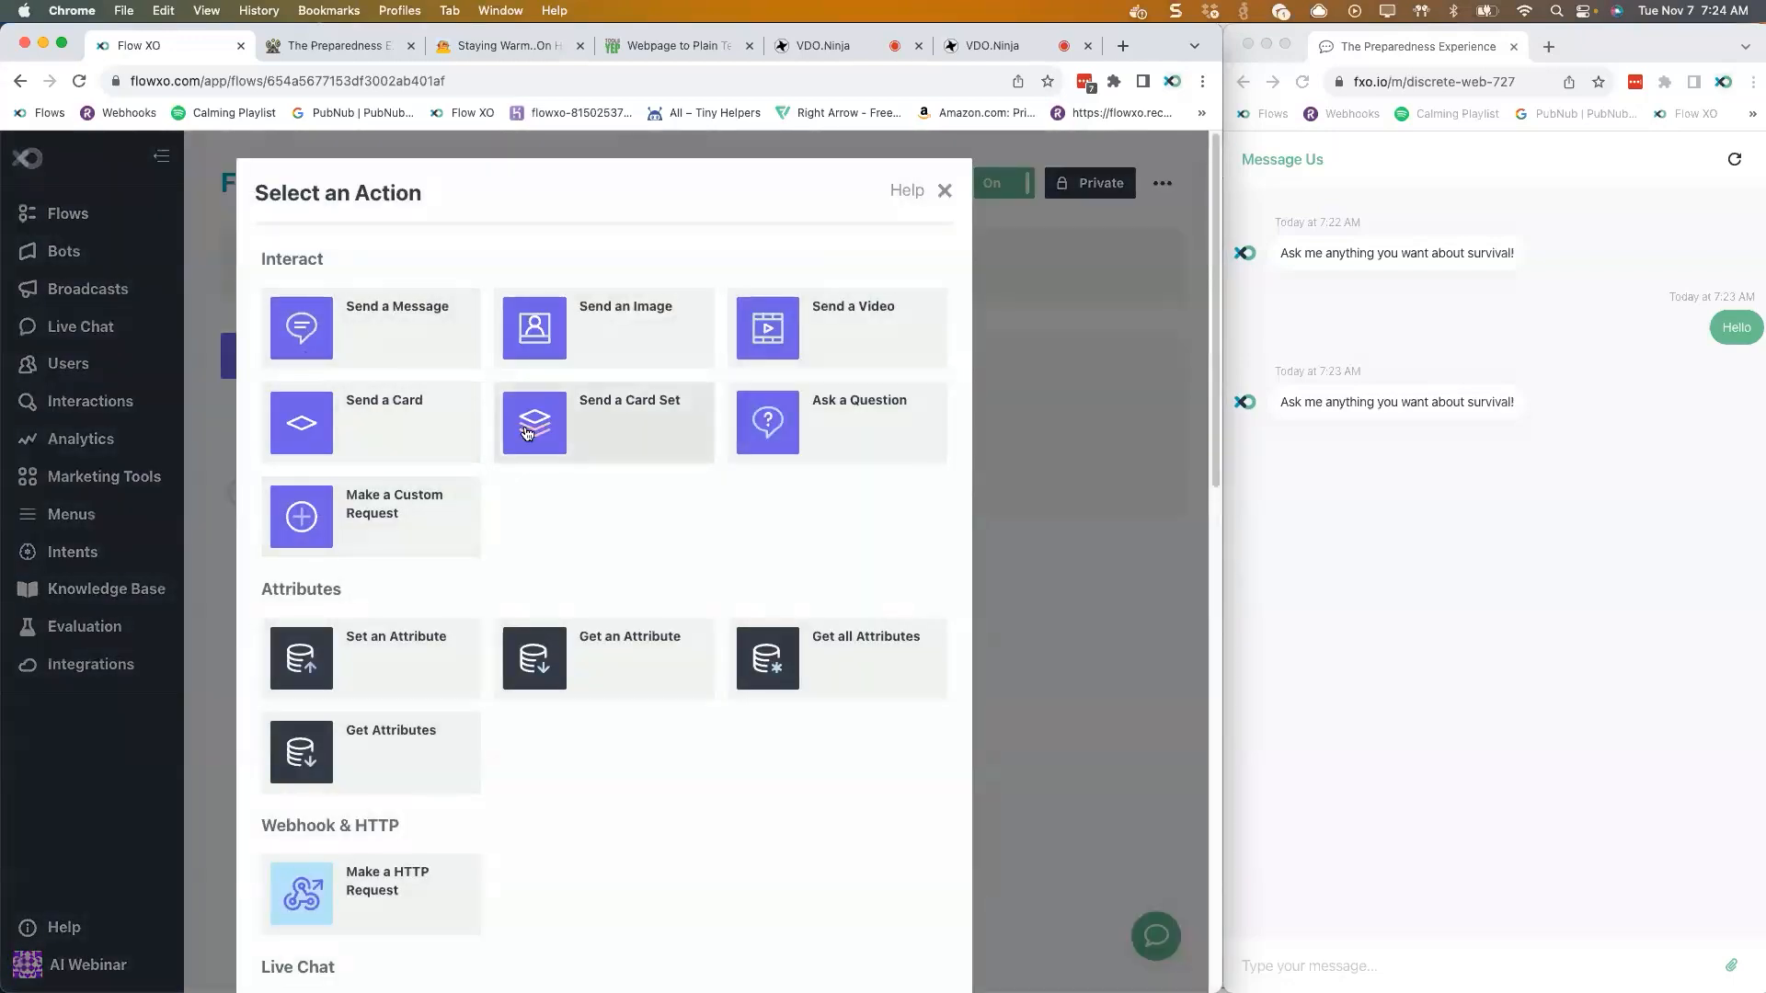
scroll(527, 432, "down", 2)
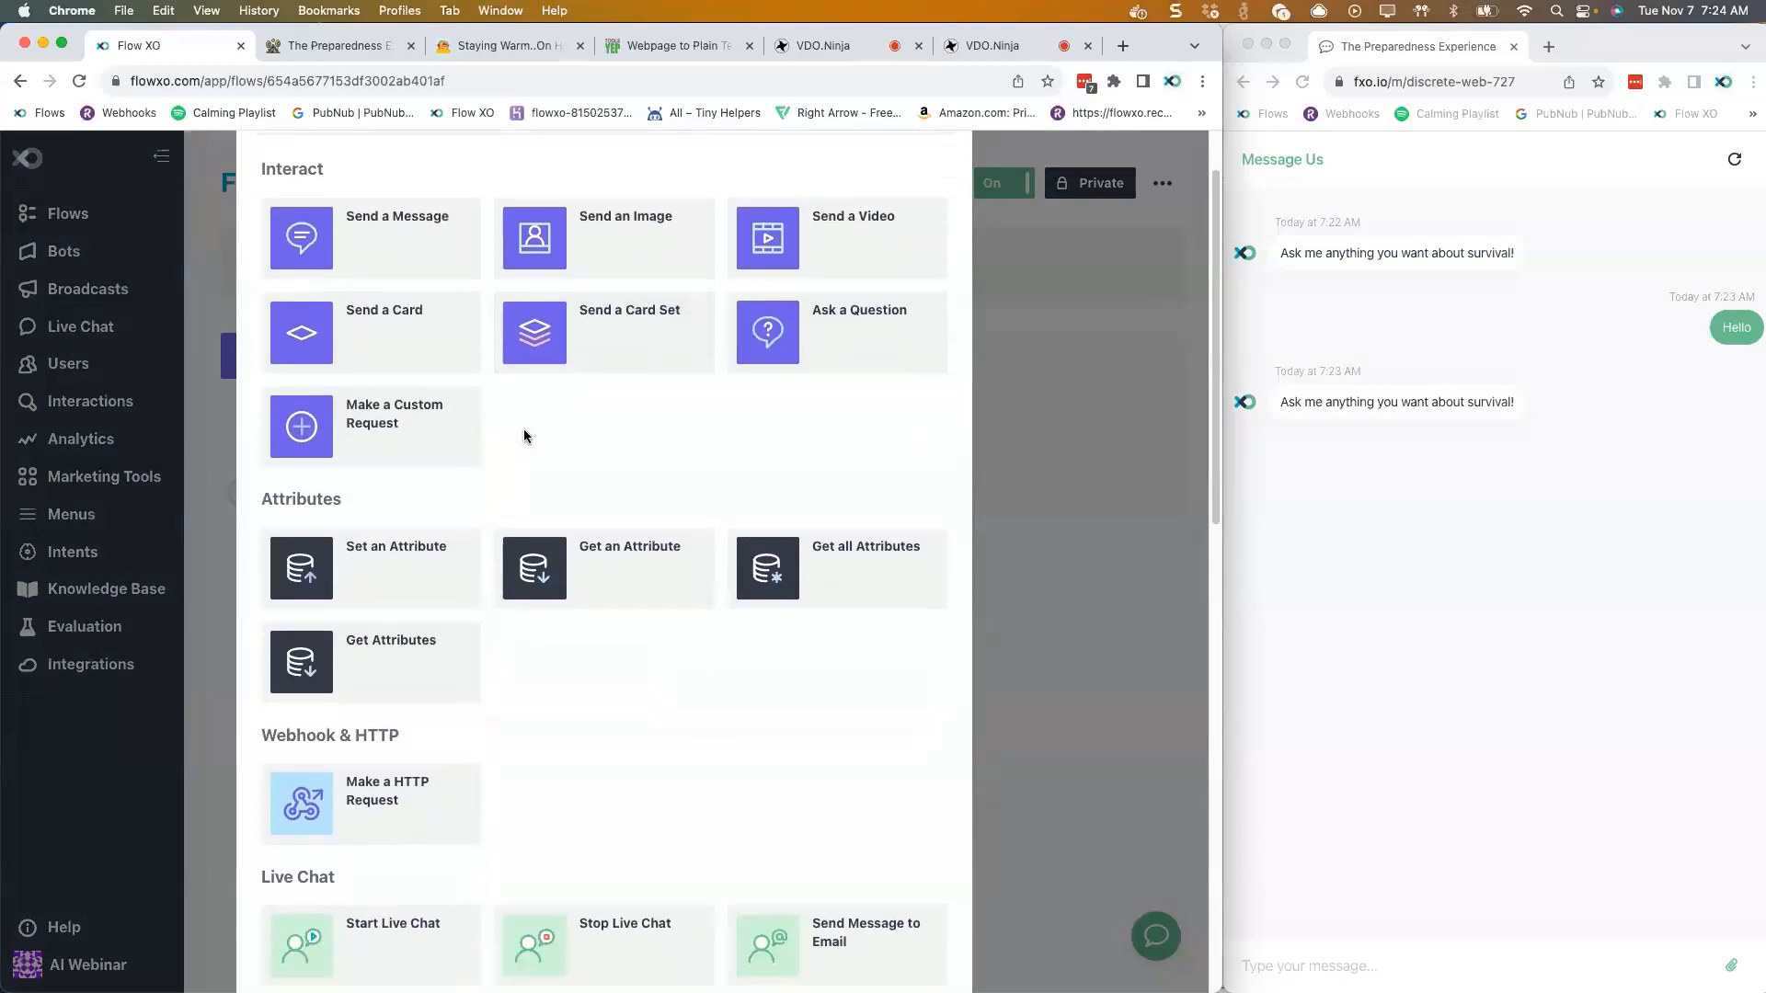
scroll(526, 432, "down", 8)
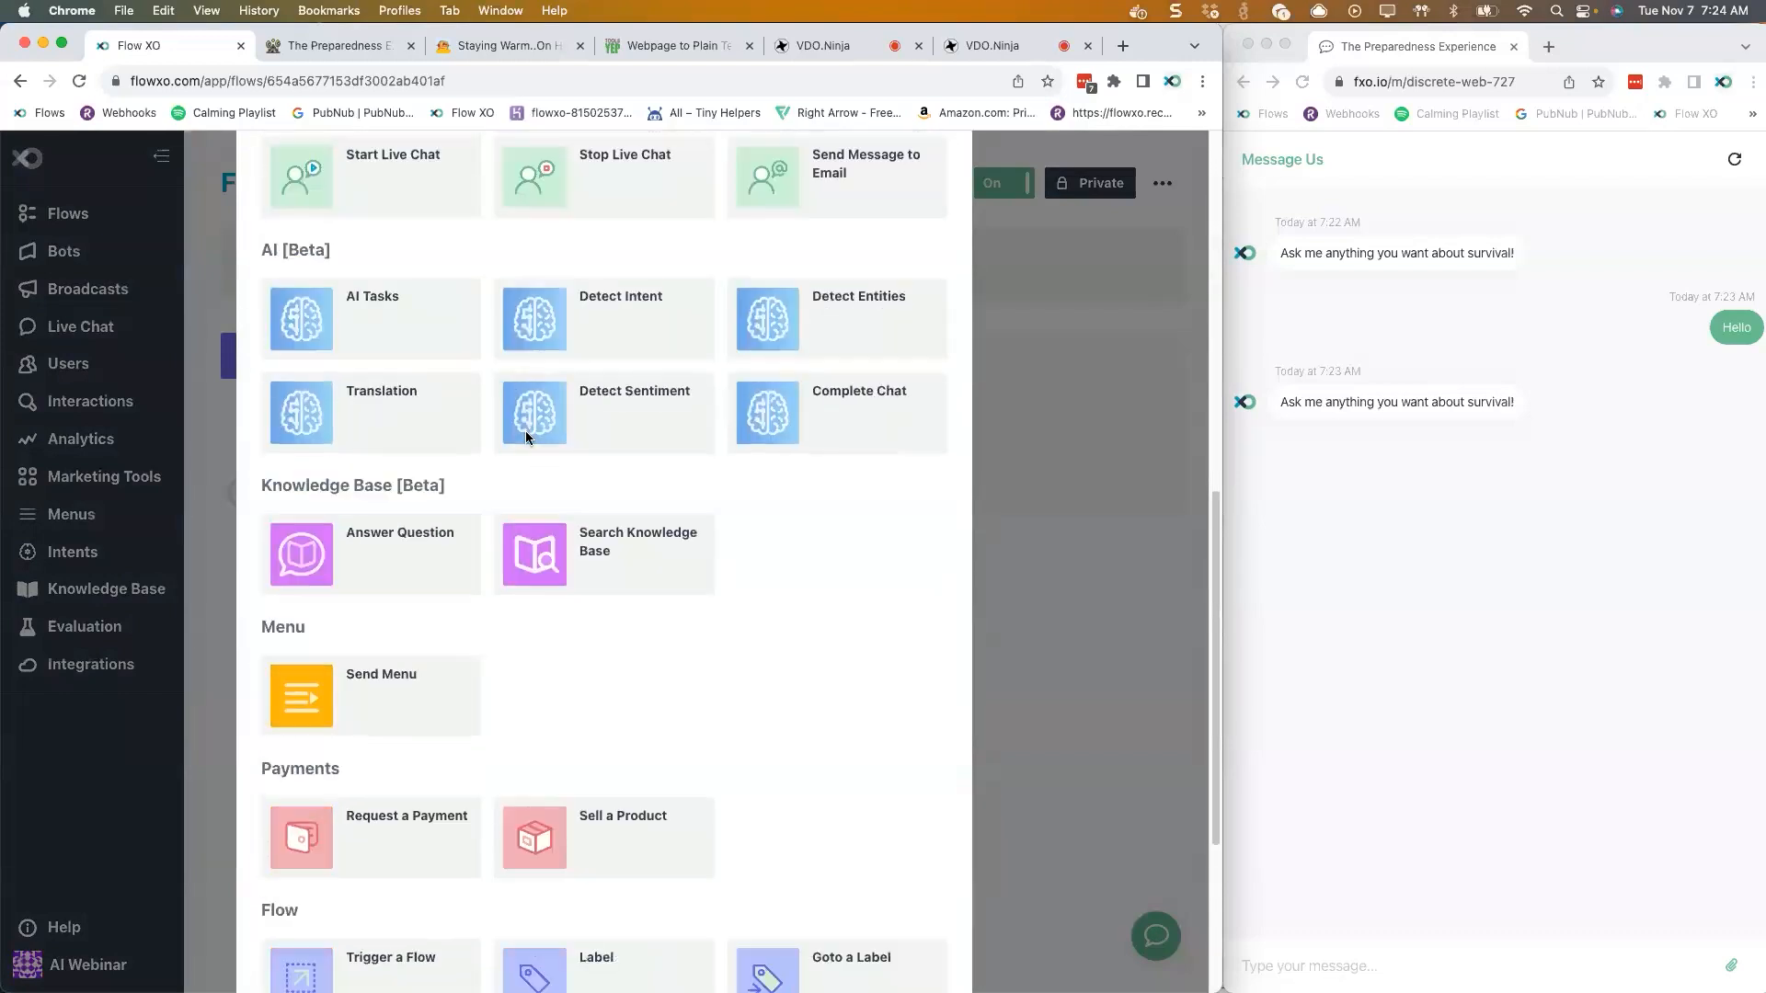
scroll(628, 647, "down", 4)
scroll(626, 653, "up", 7)
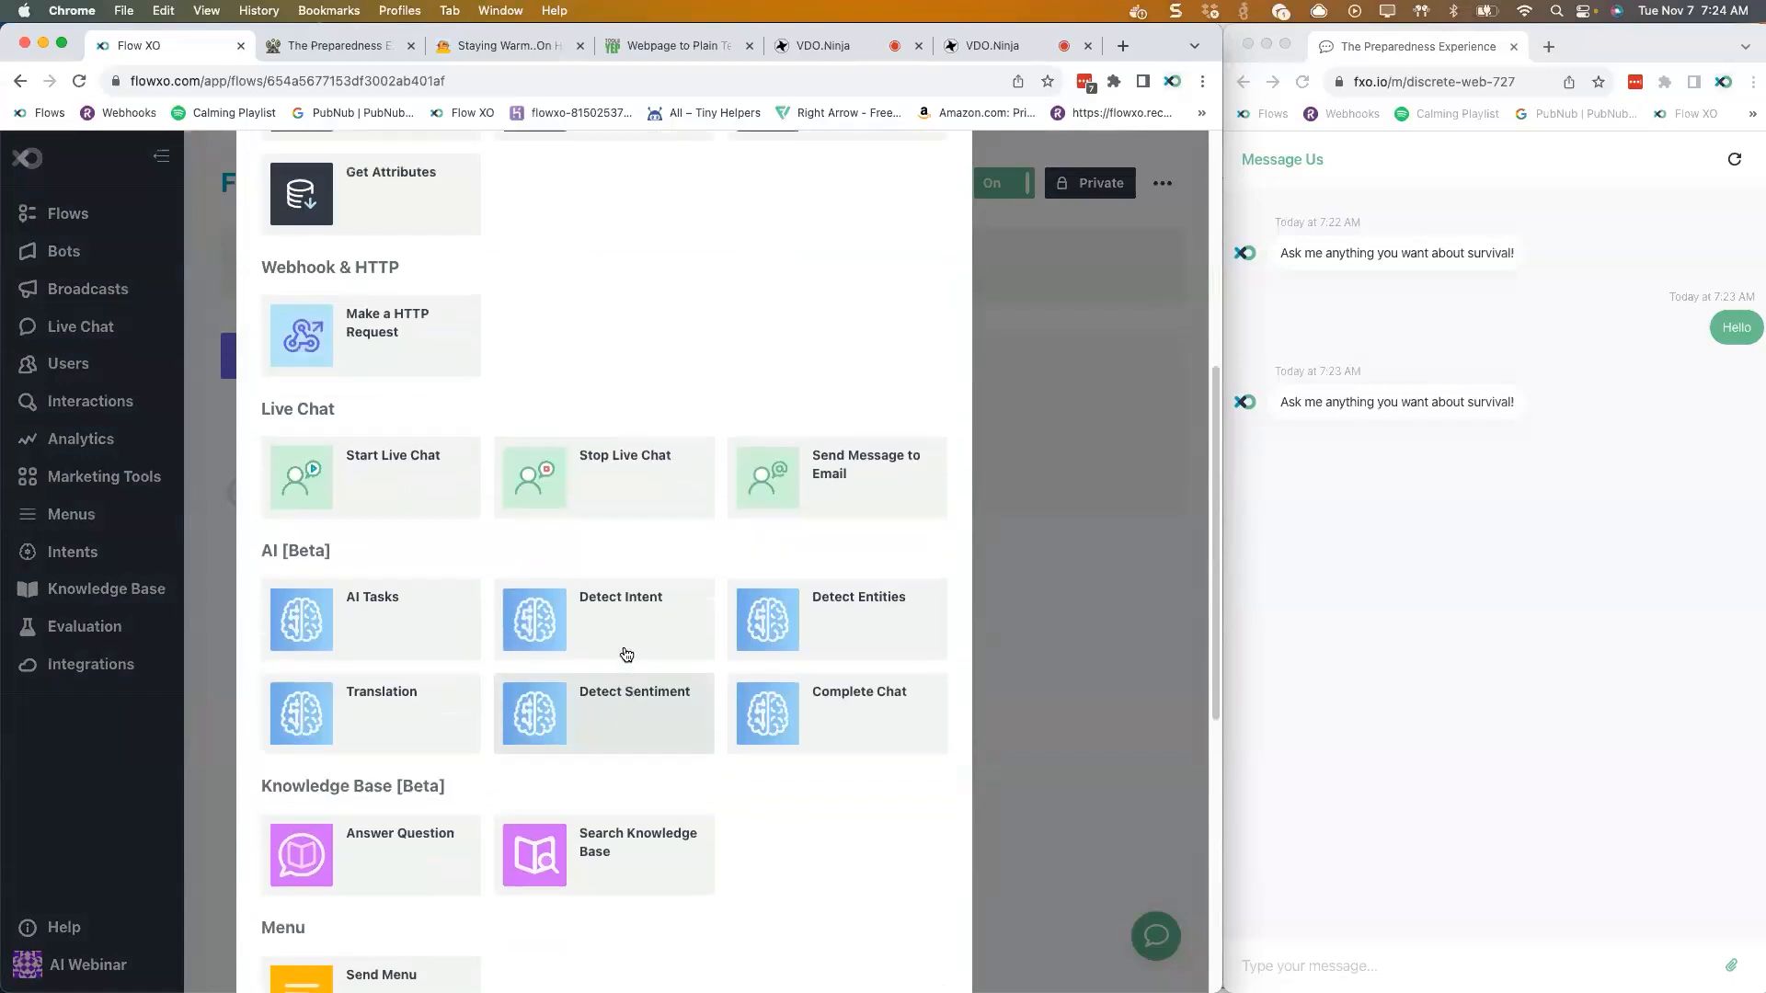
scroll(626, 652, "up", 6)
scroll(626, 653, "down", 4)
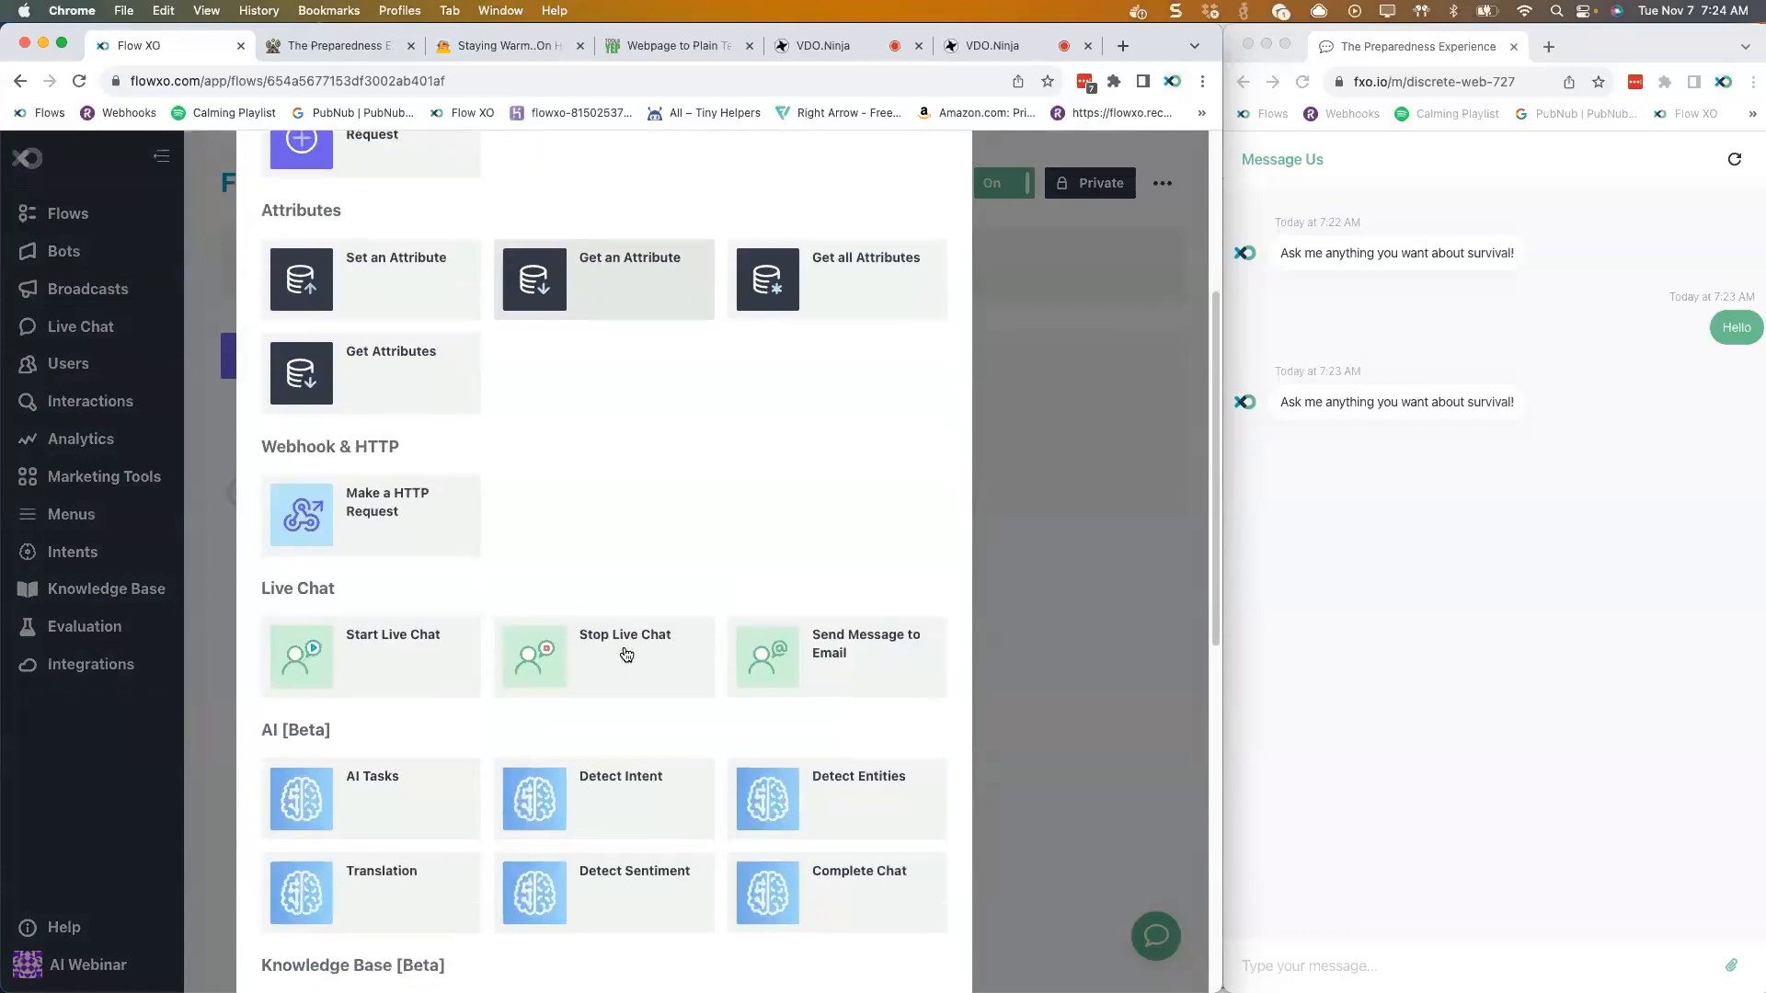
scroll(626, 653, "down", 4)
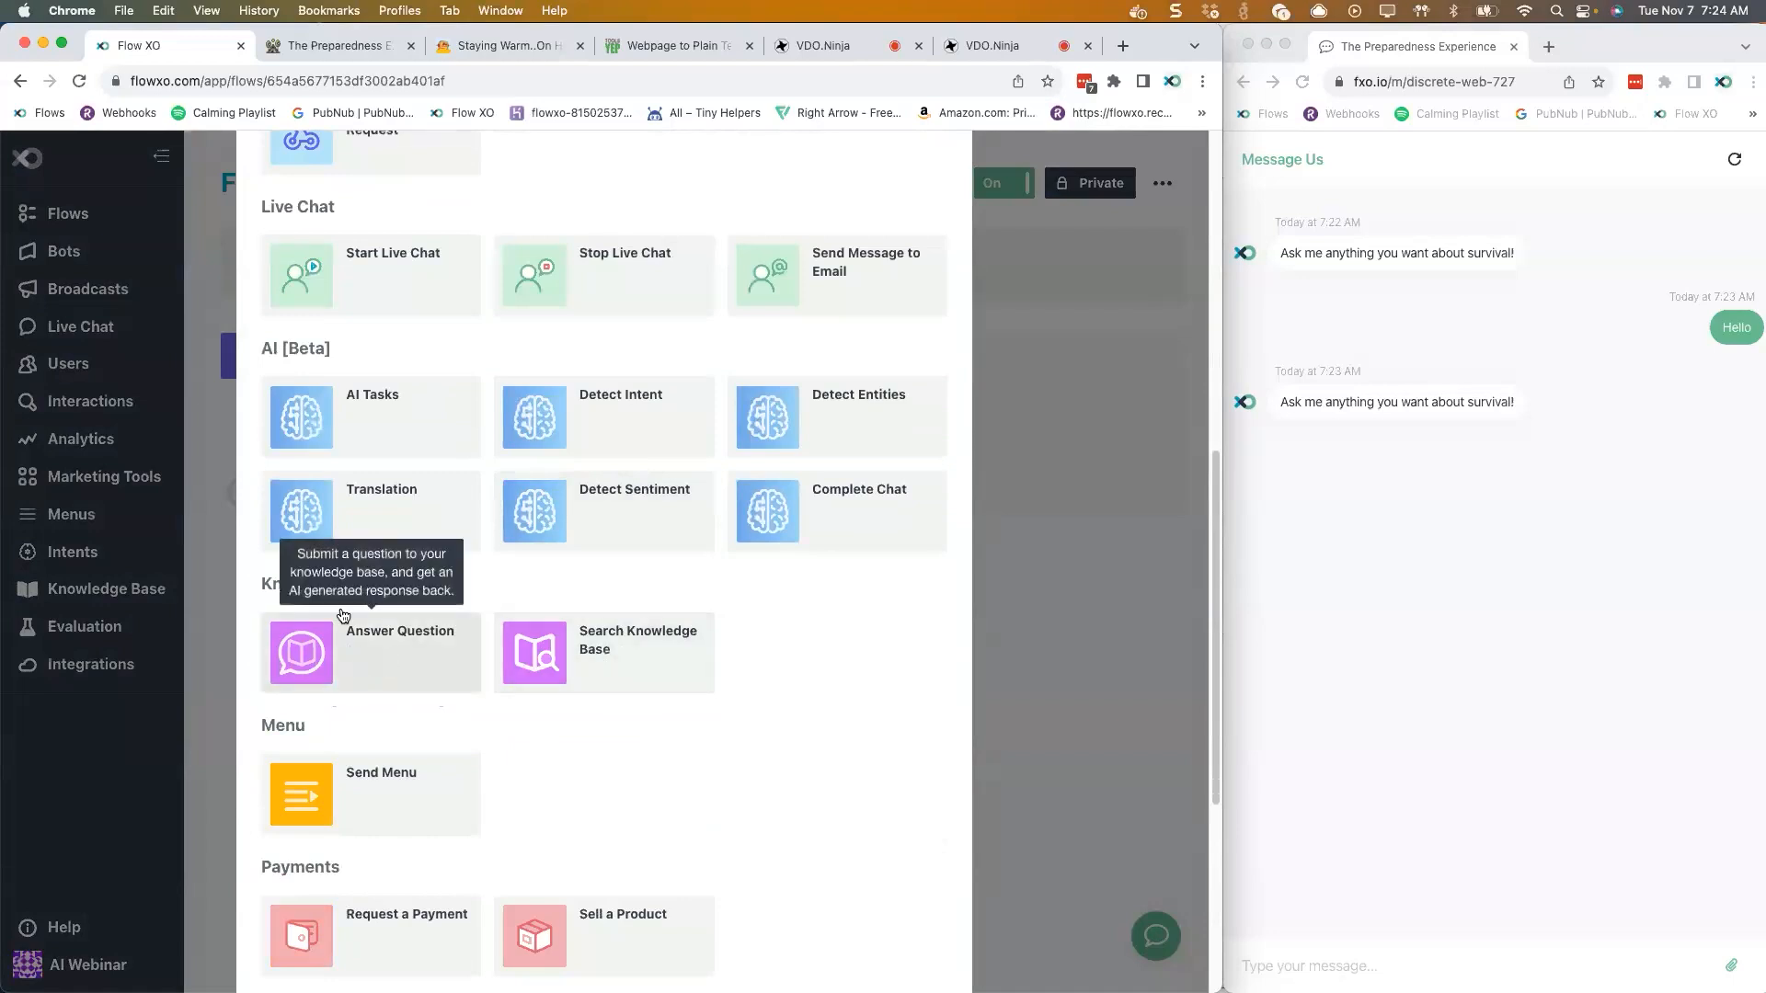
left_click(358, 673)
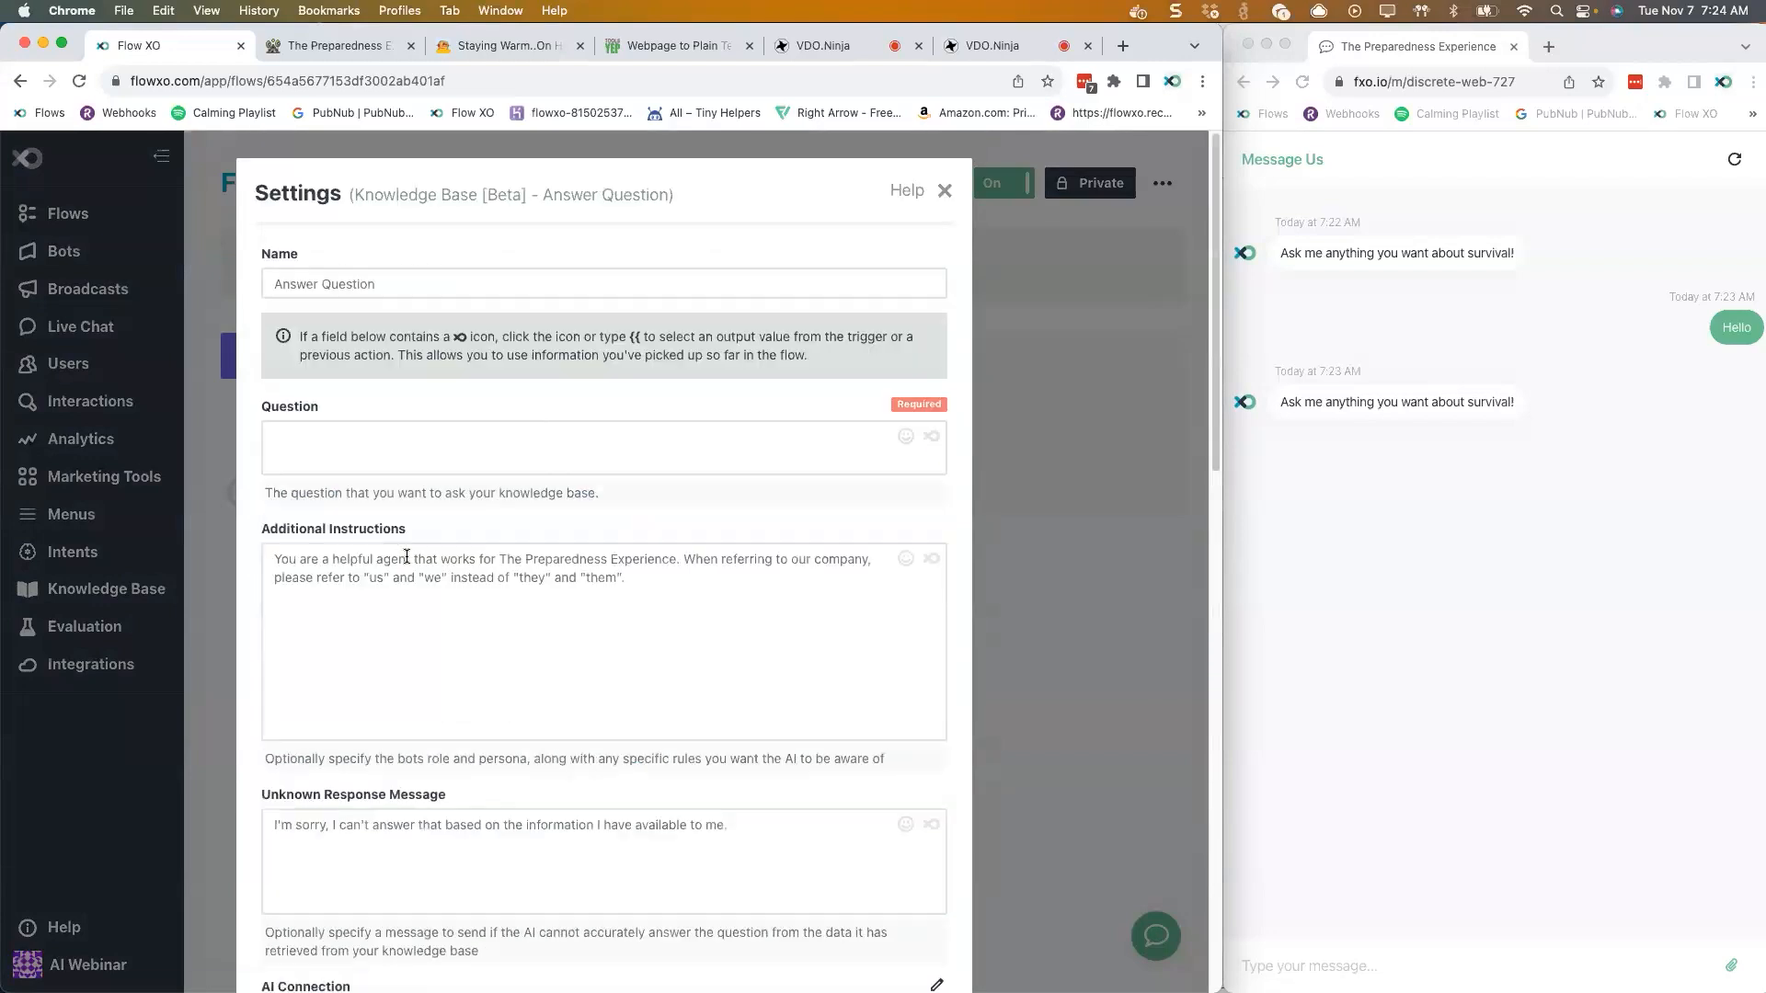
- Set the action's Question to the Message output of the Catch-all trigger
left_click(386, 446)
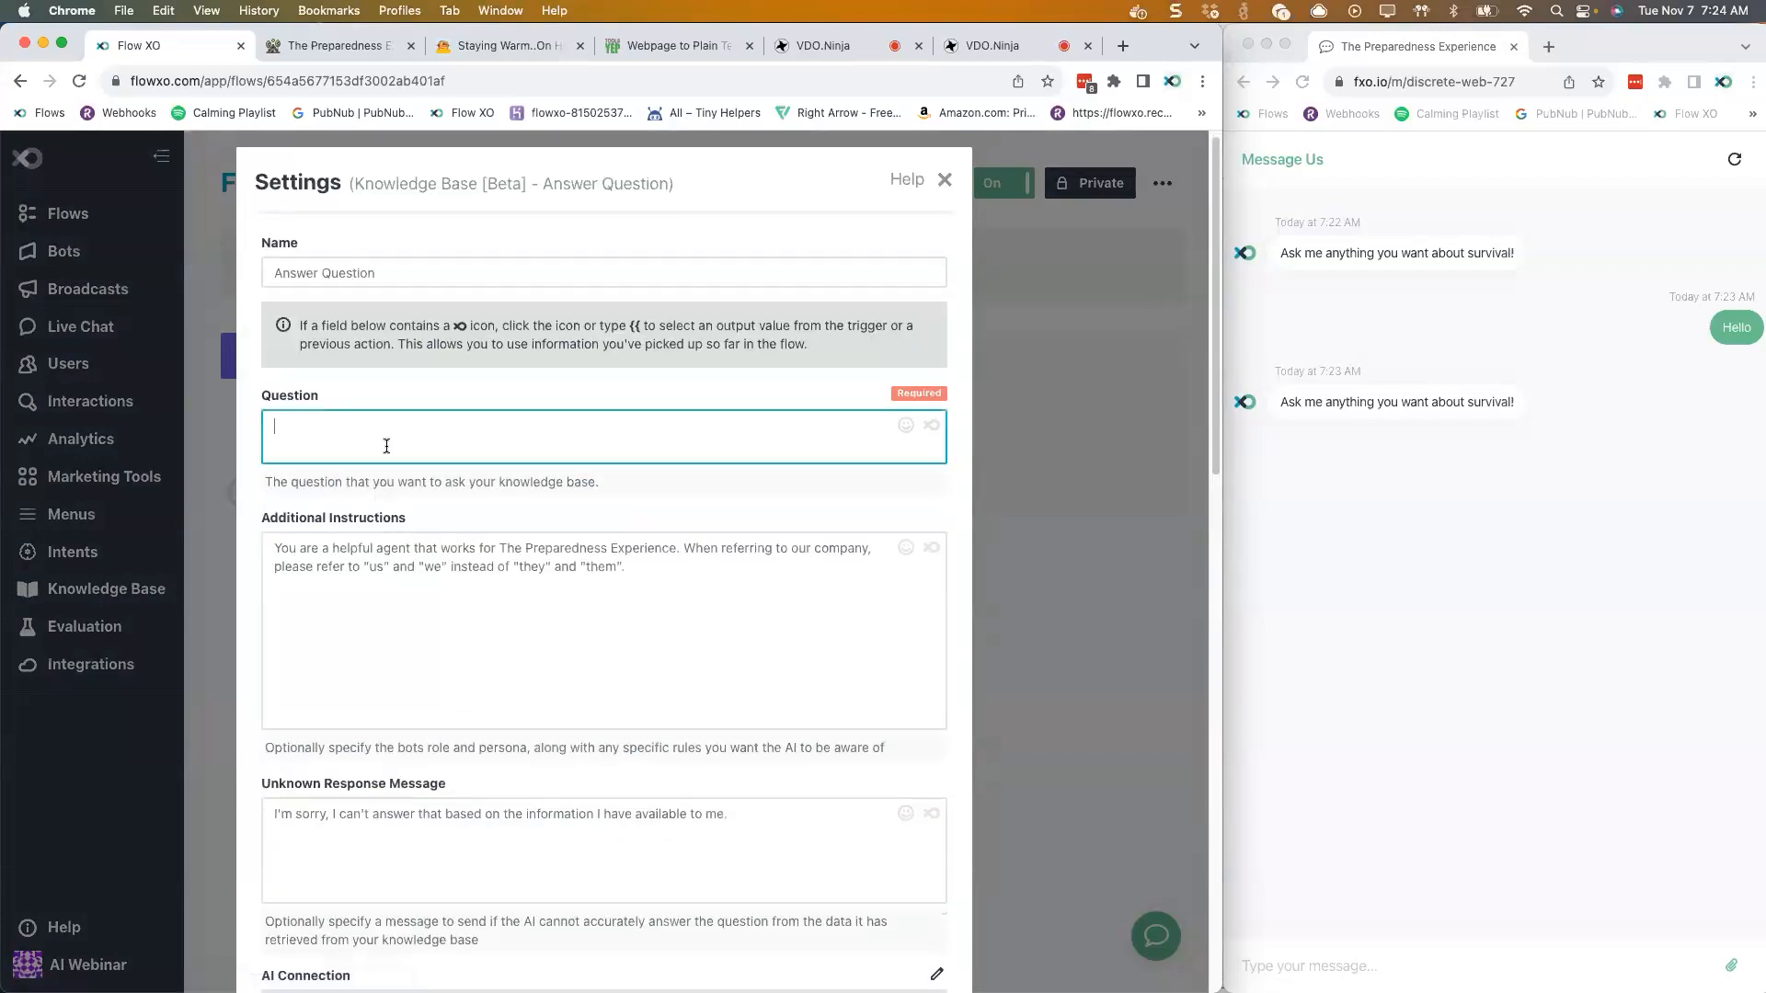
left_click(932, 426)
scroll(362, 555, "down", 5)
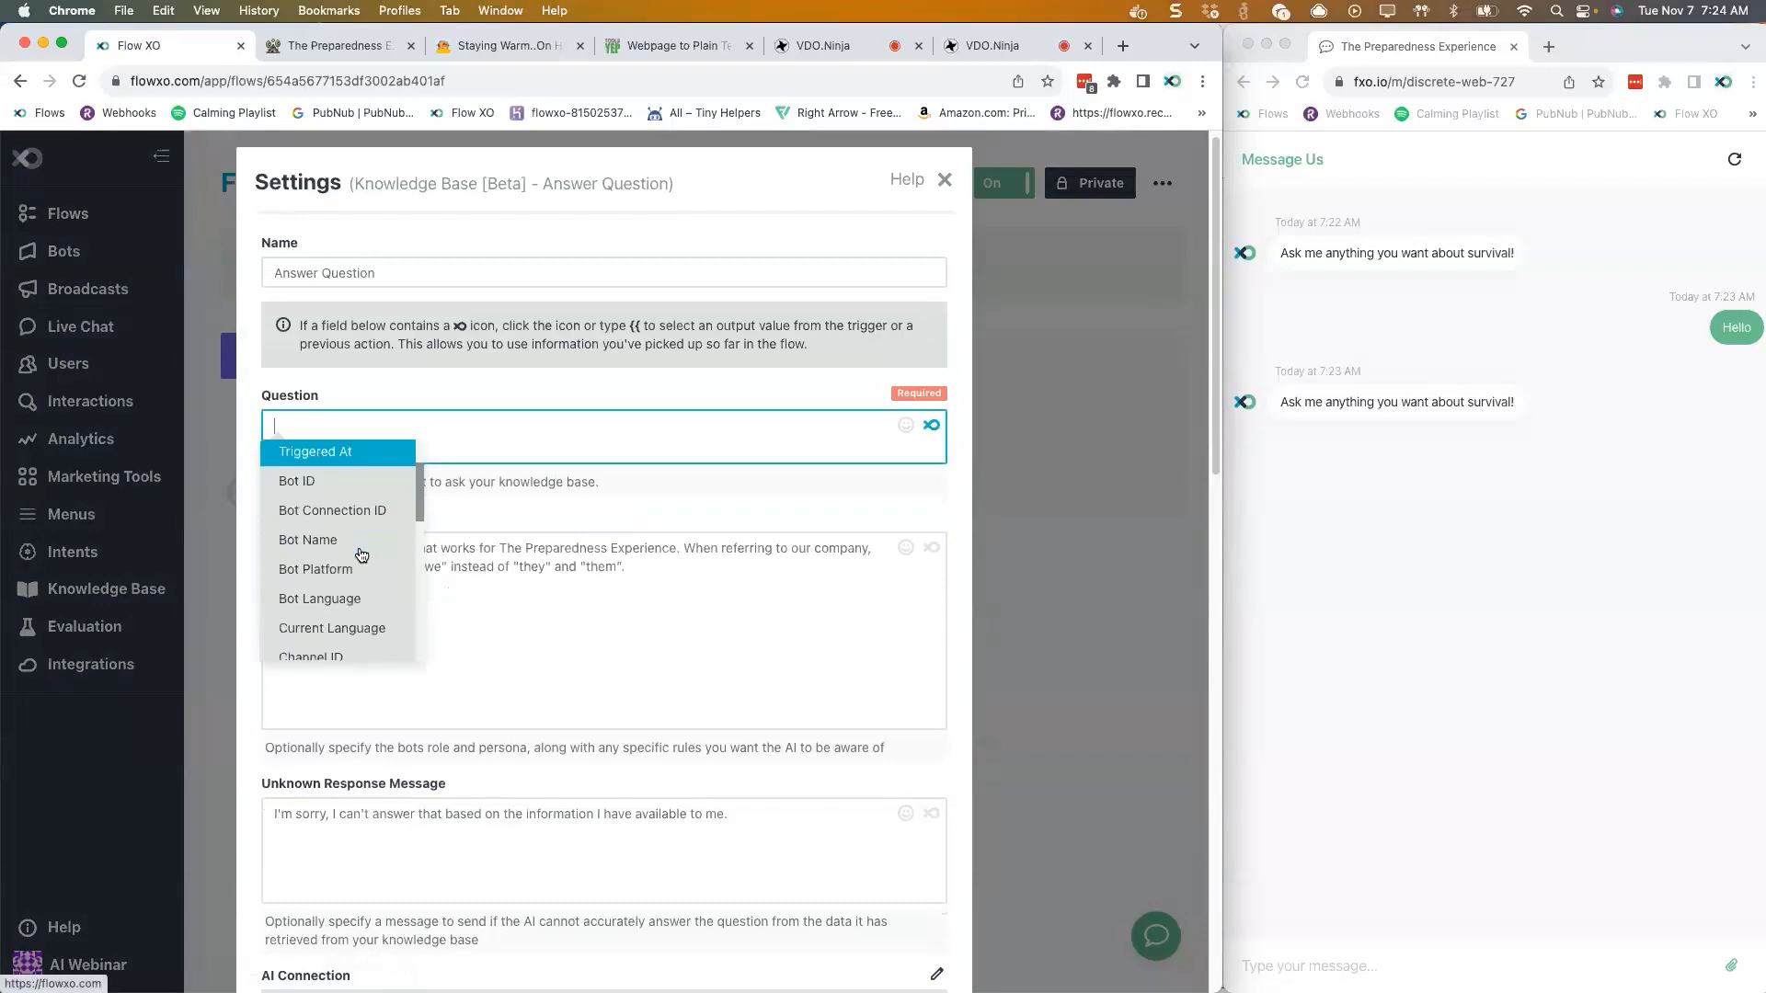
scroll(358, 551, "down", 5)
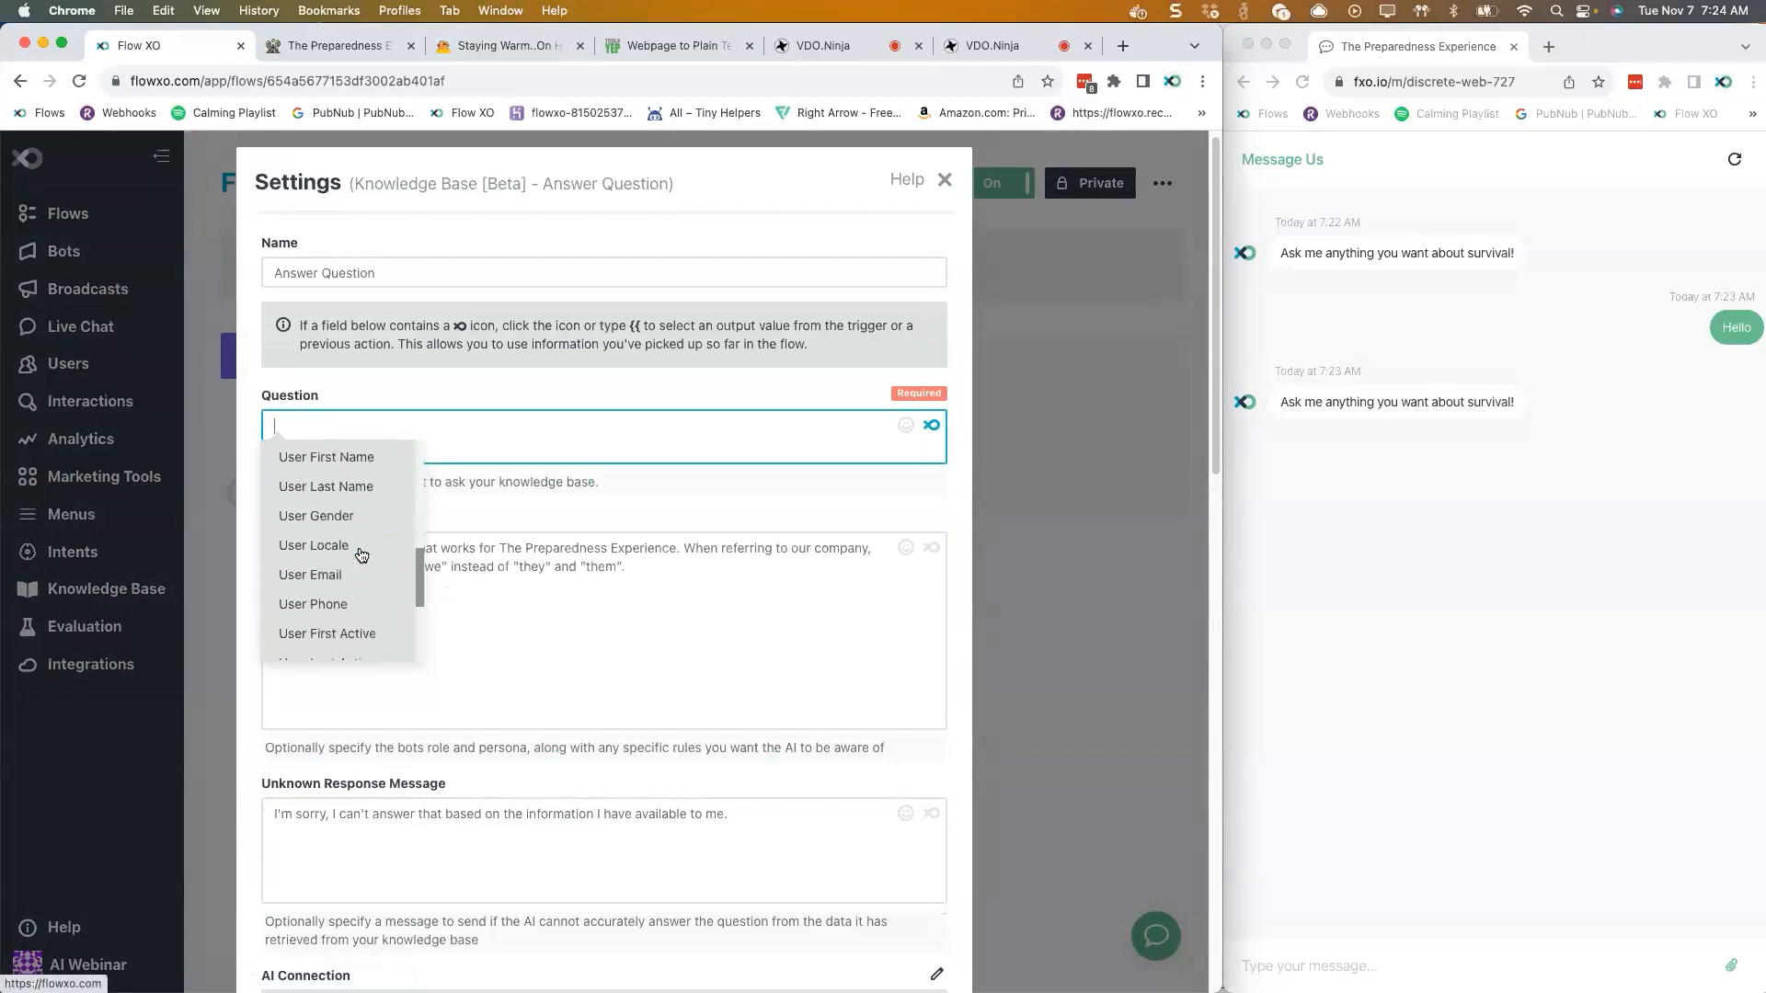
left_click(339, 534)
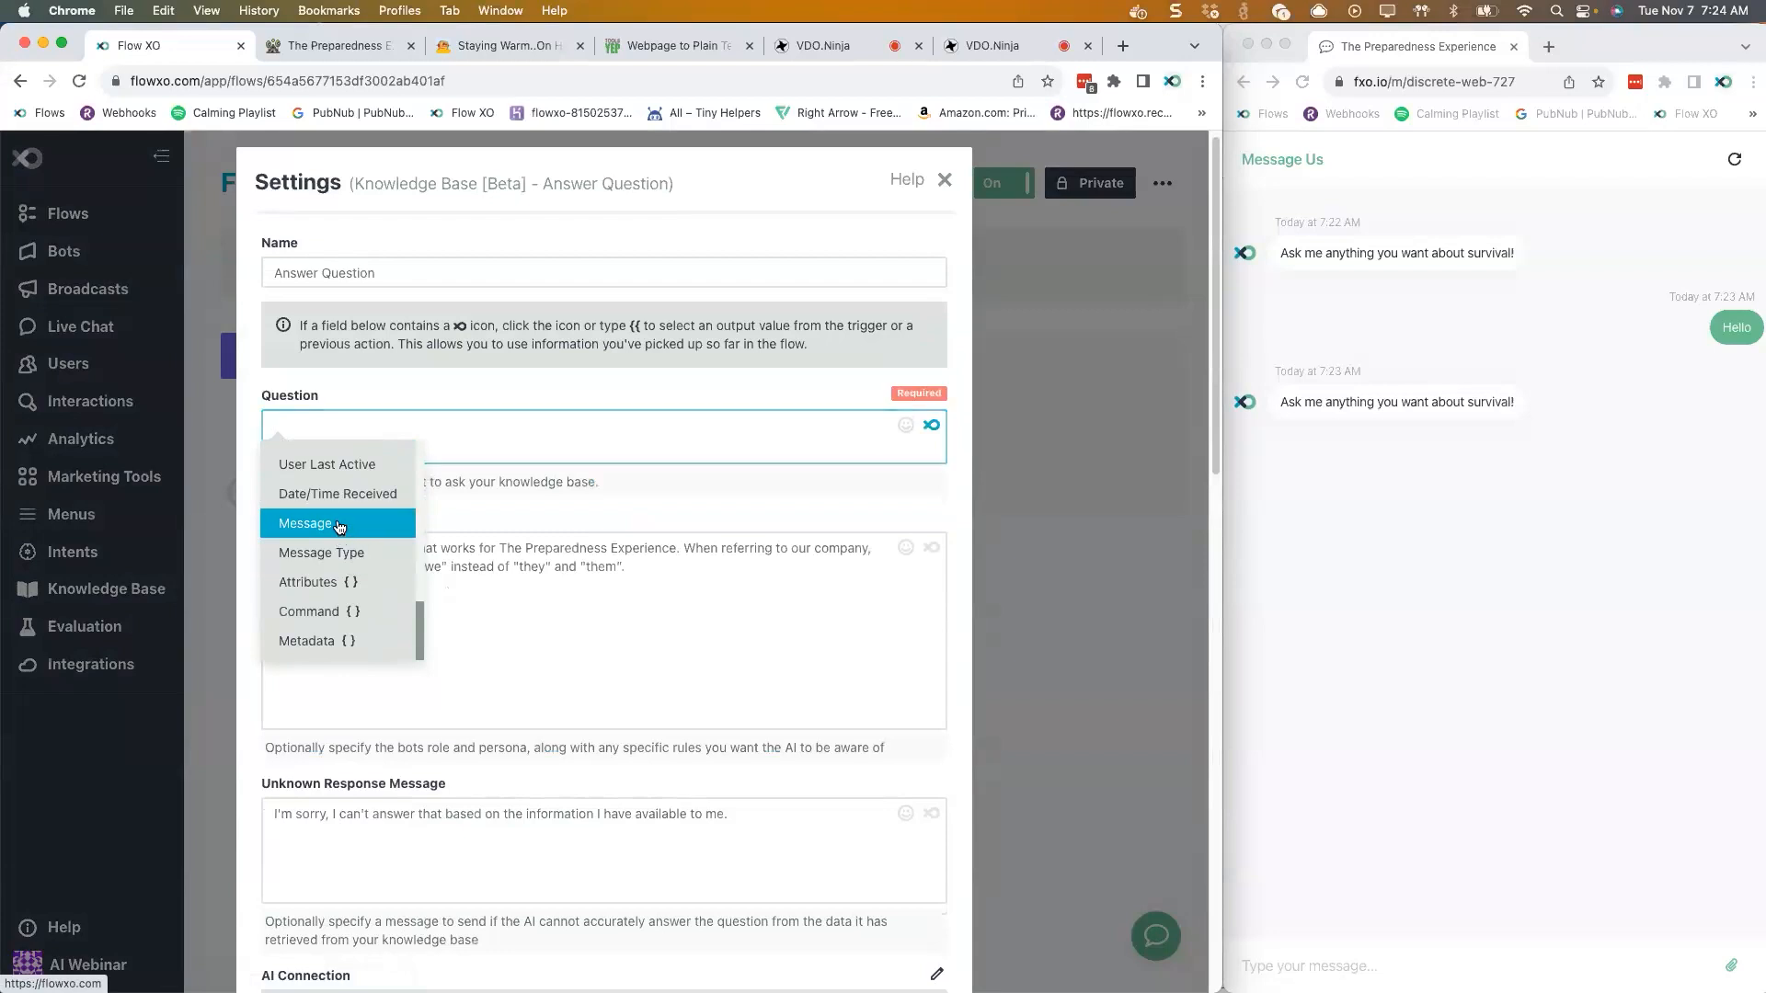
- Set "Include source links in response" to Yes and save the Answer Question action without a filter
scroll(519, 565, "down", 1)
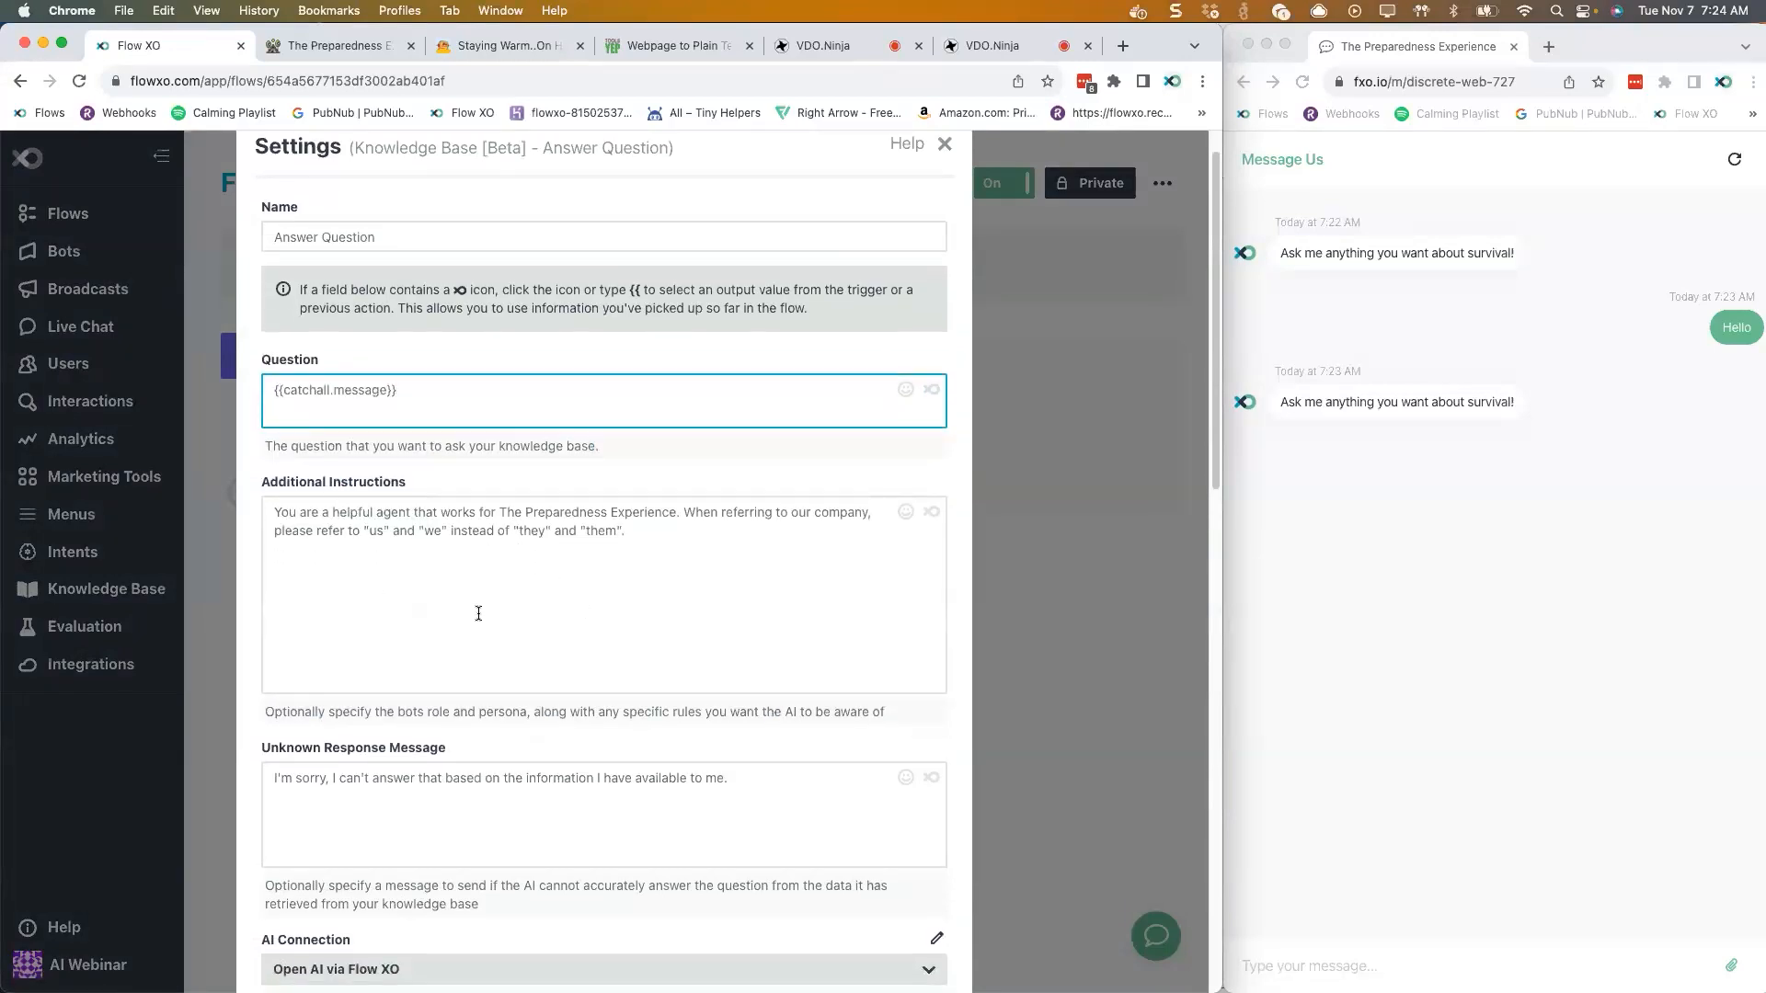
scroll(478, 613, "down", 3)
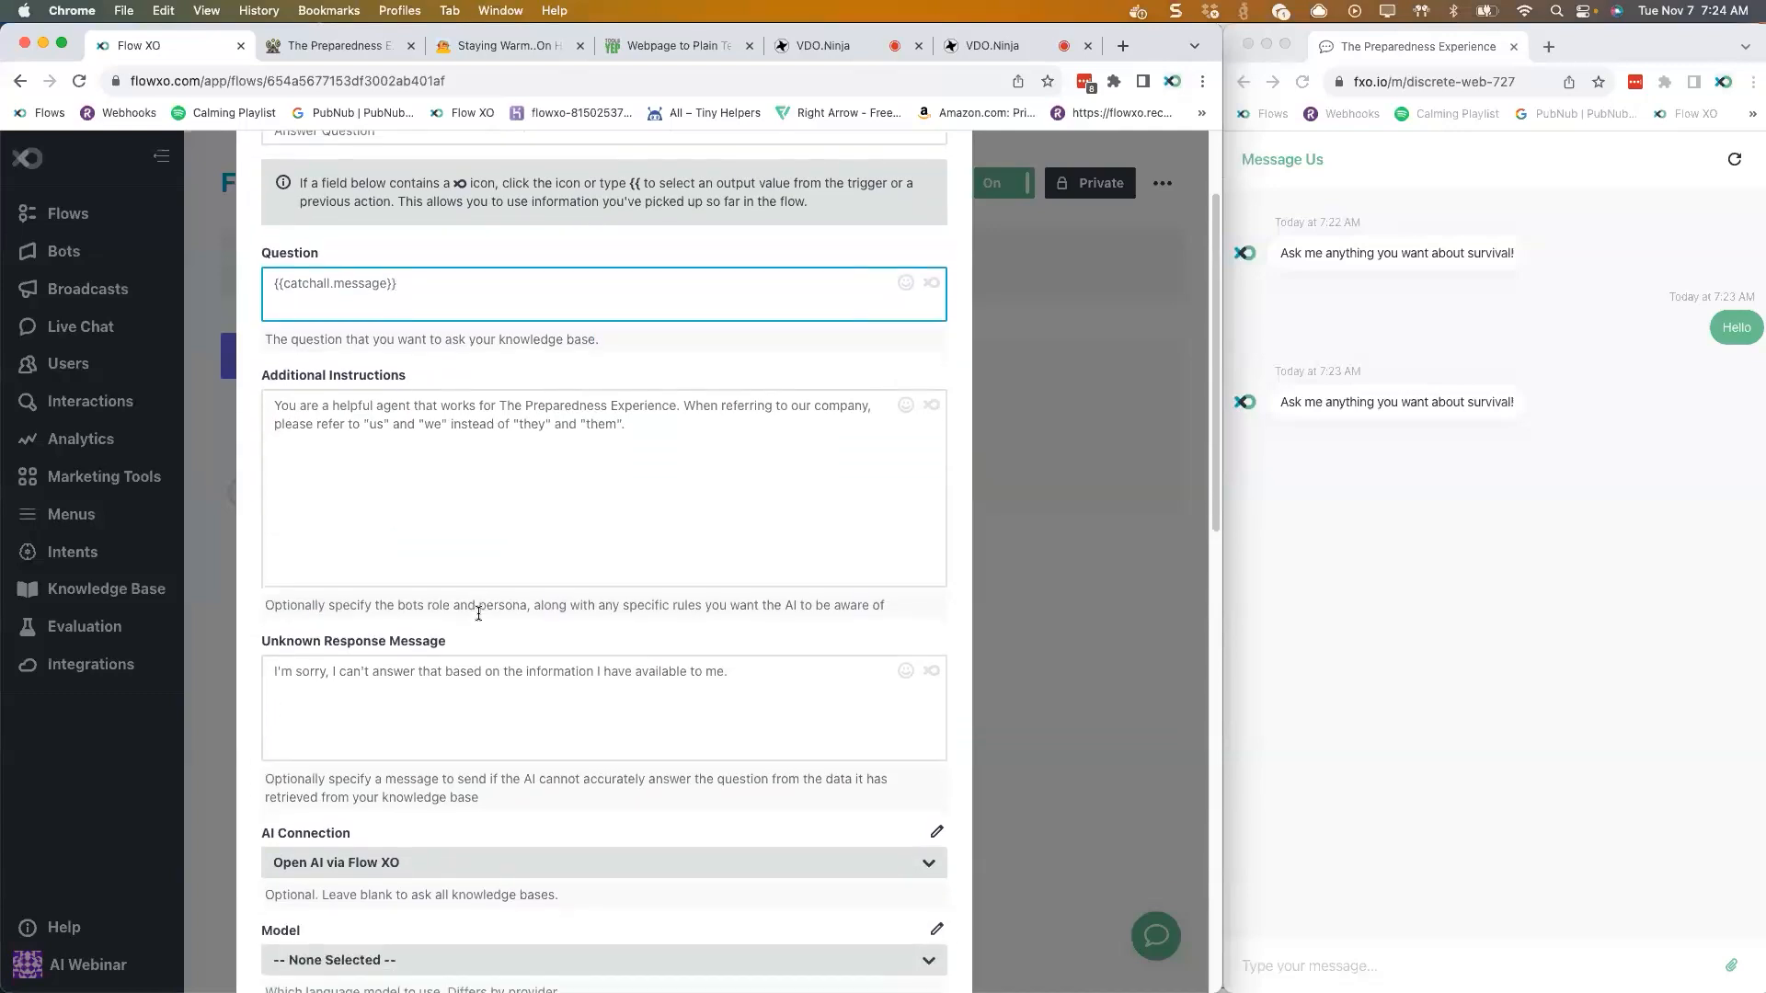
scroll(478, 614, "down", 4)
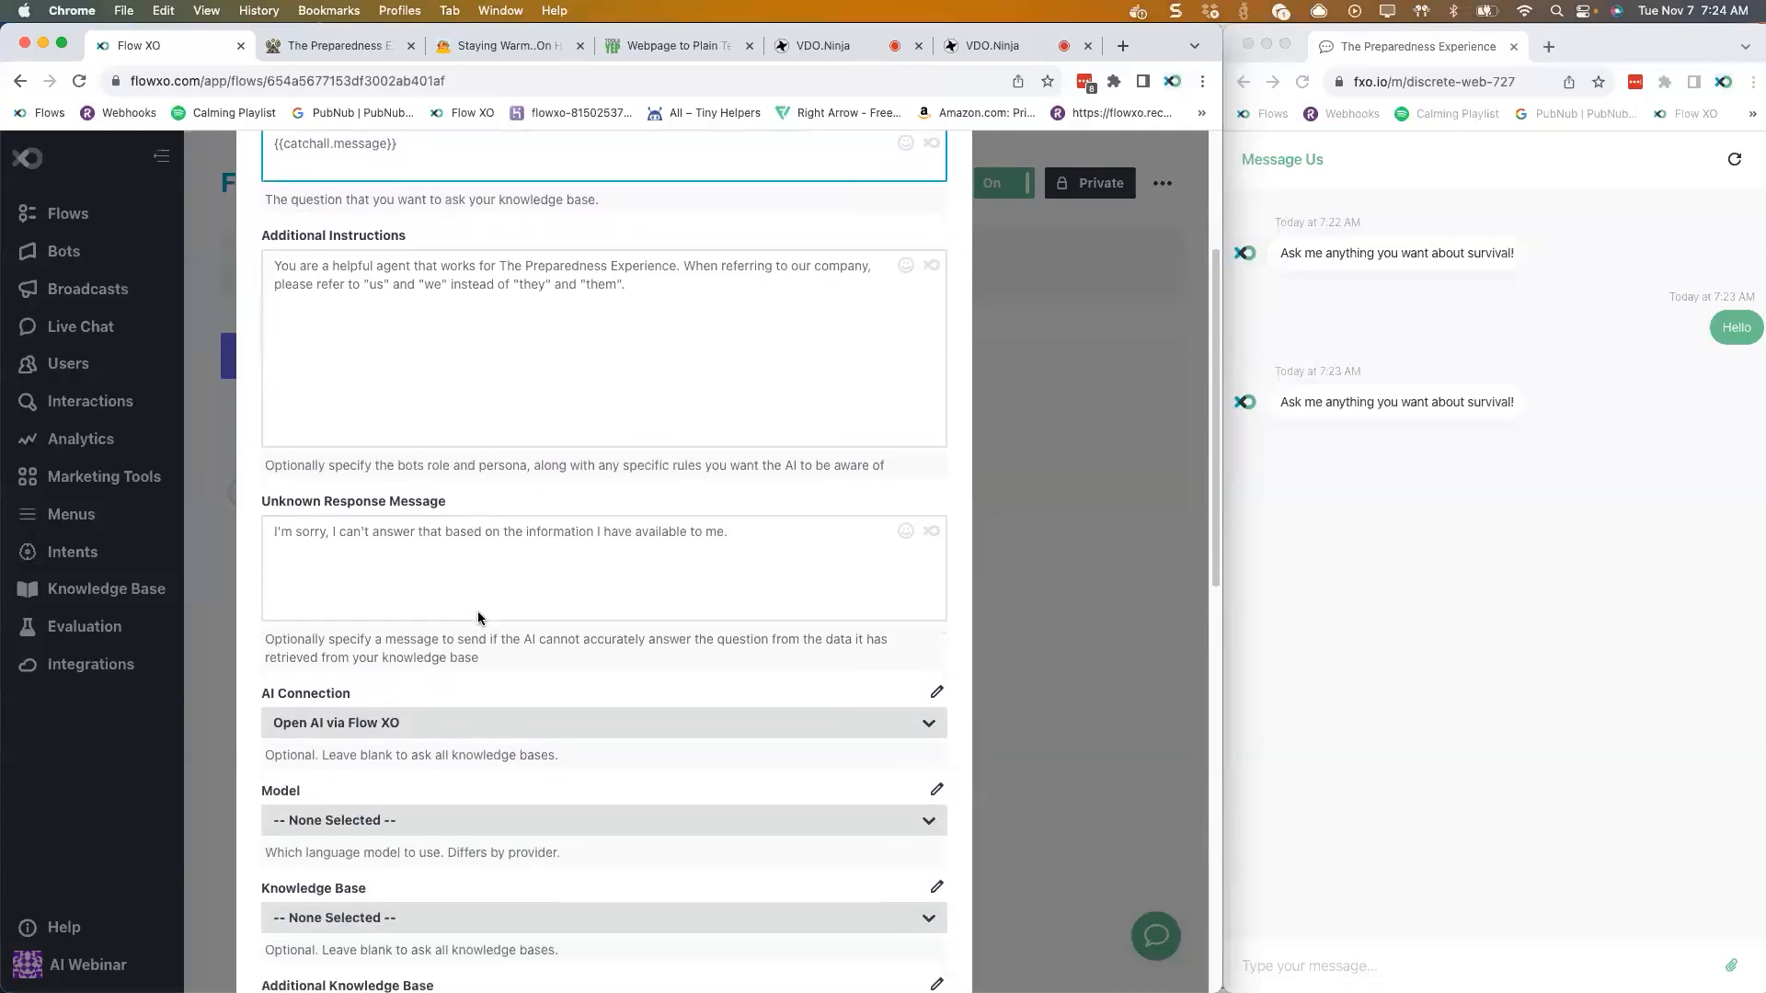
scroll(477, 618, "down", 10)
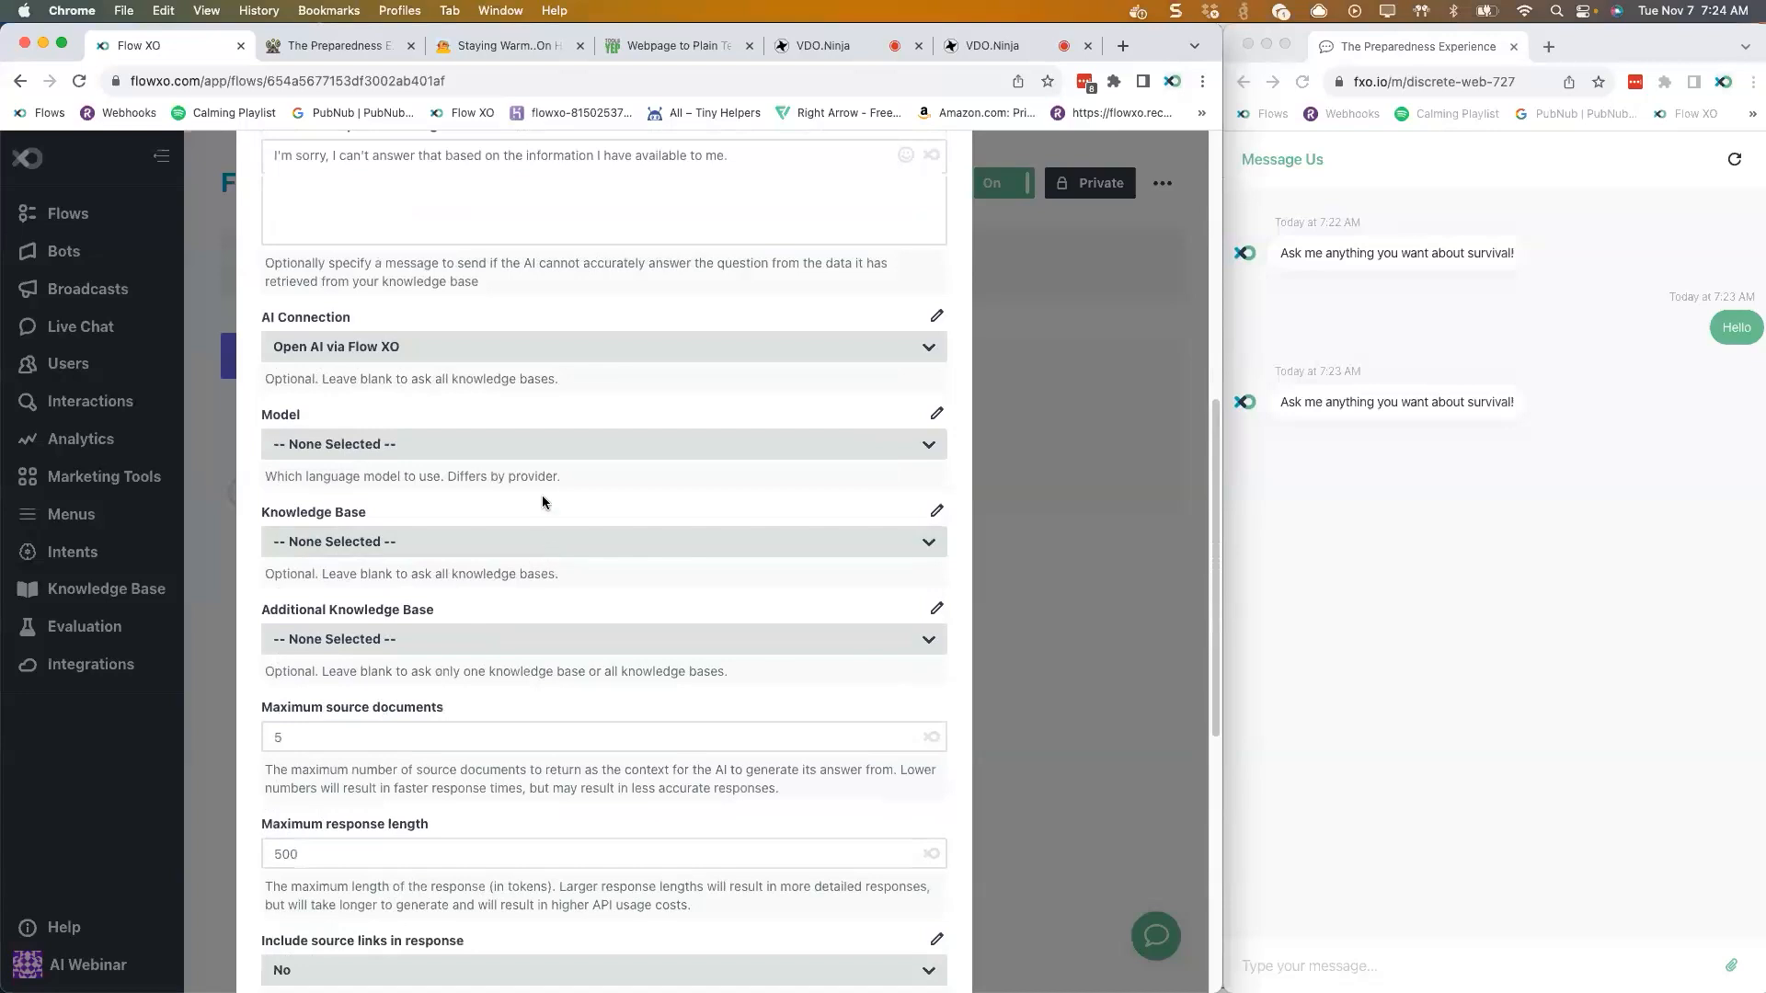
scroll(543, 497, "down", 5)
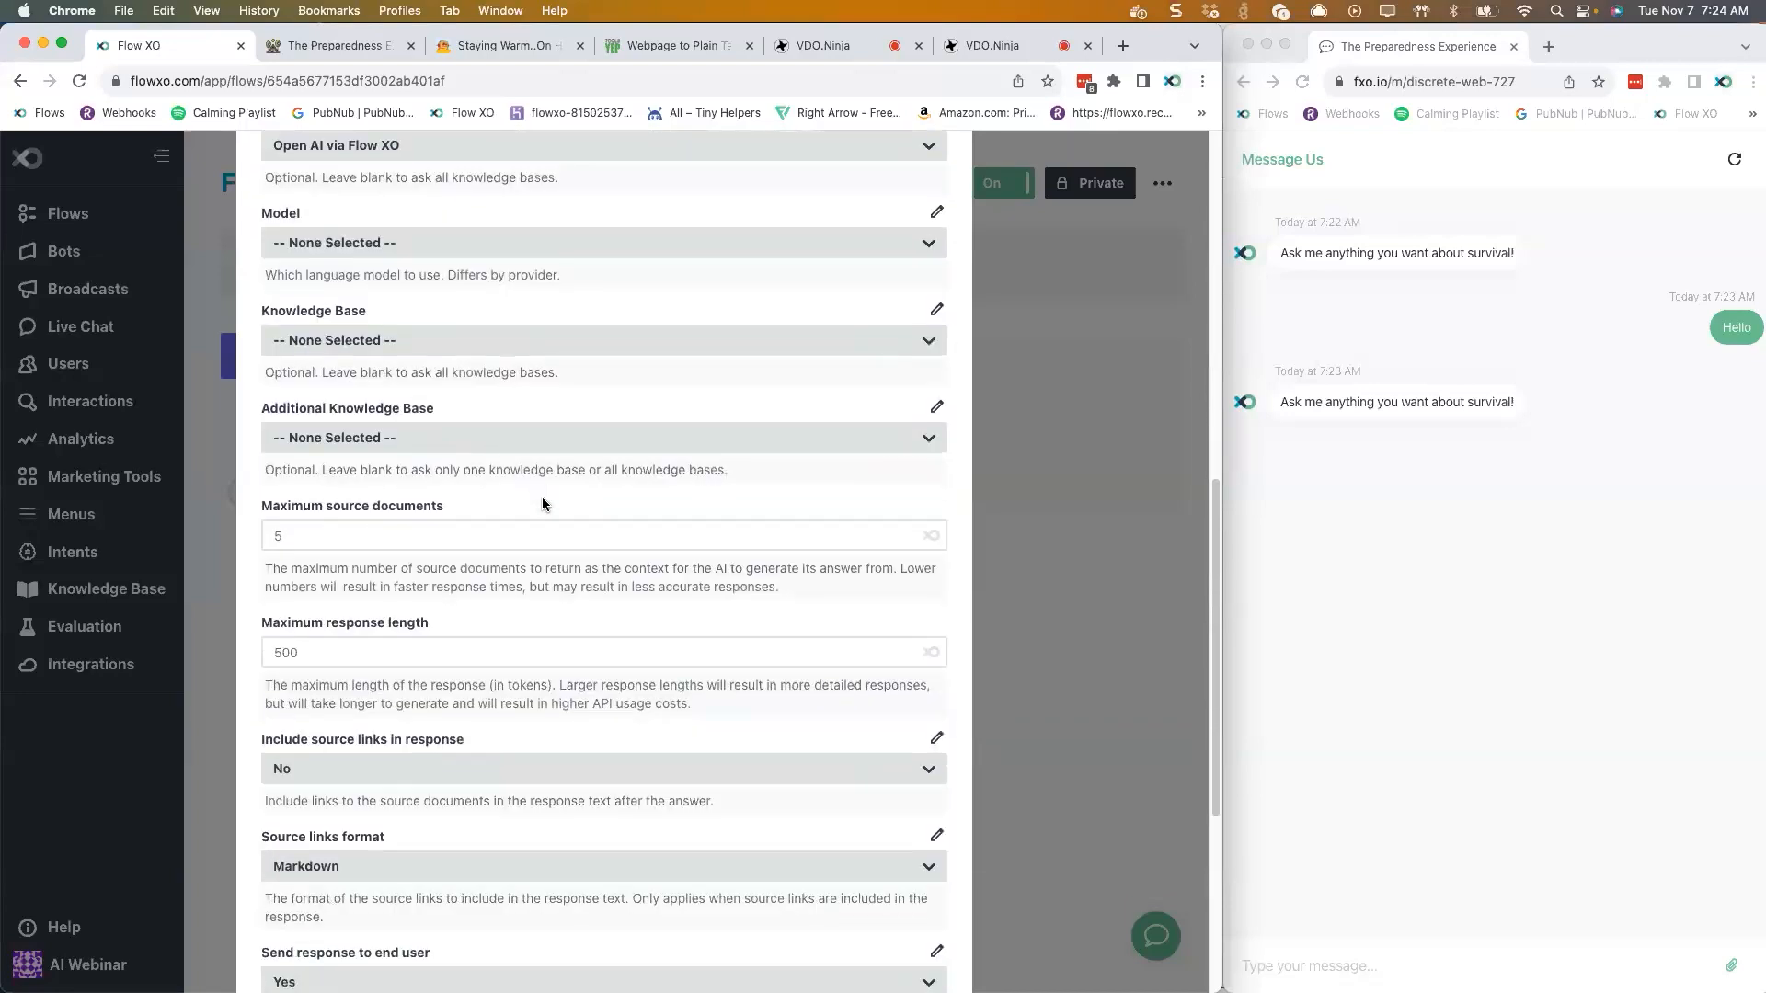
scroll(543, 503, "down", 8)
left_click(423, 434)
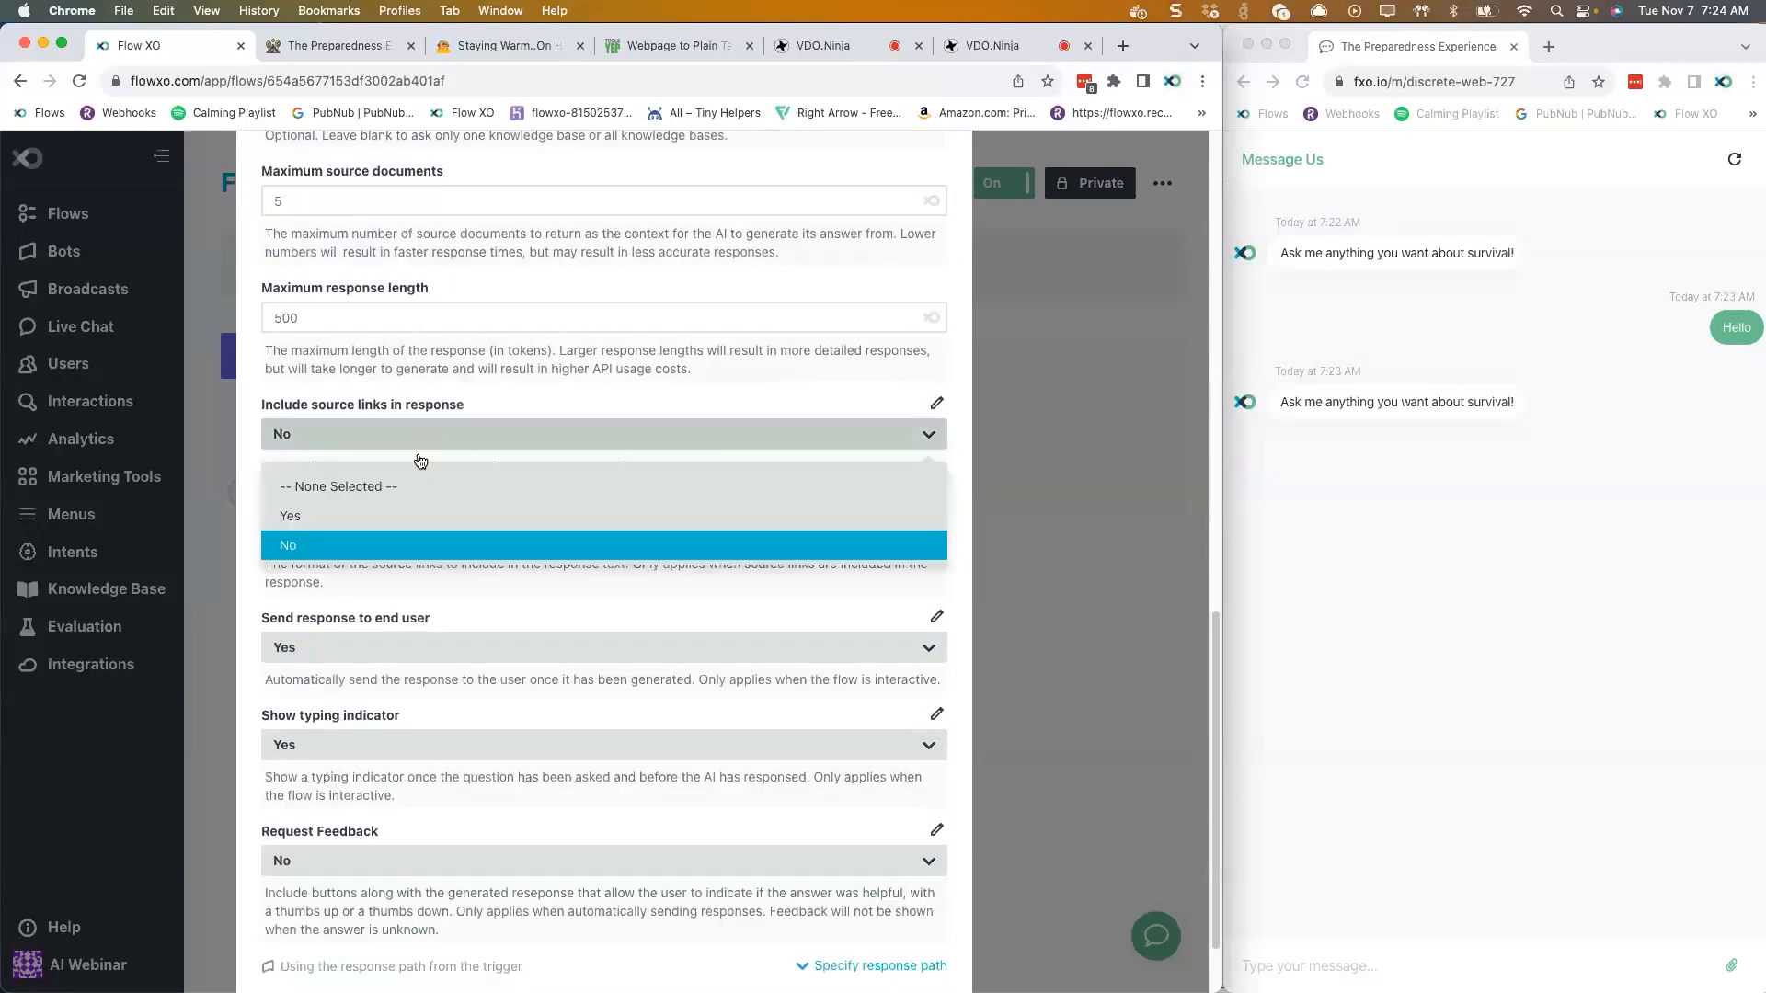
left_click(395, 515)
scroll(686, 494, "down", 3)
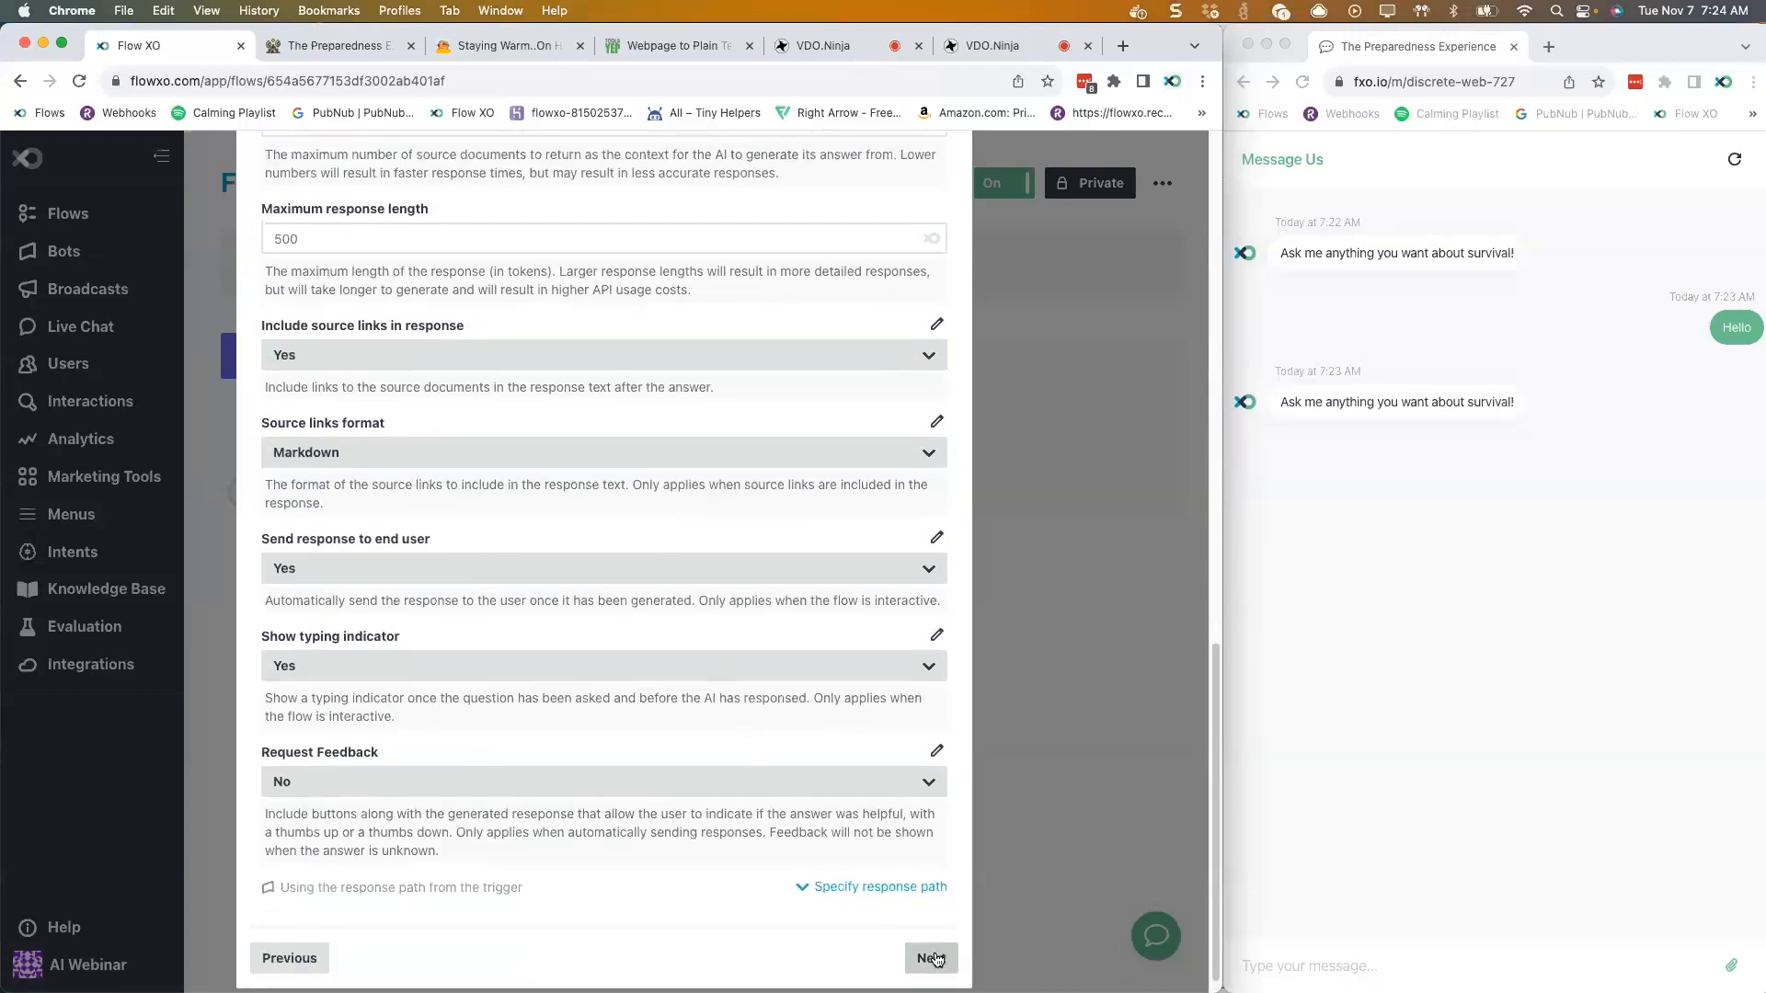
left_click(935, 958)
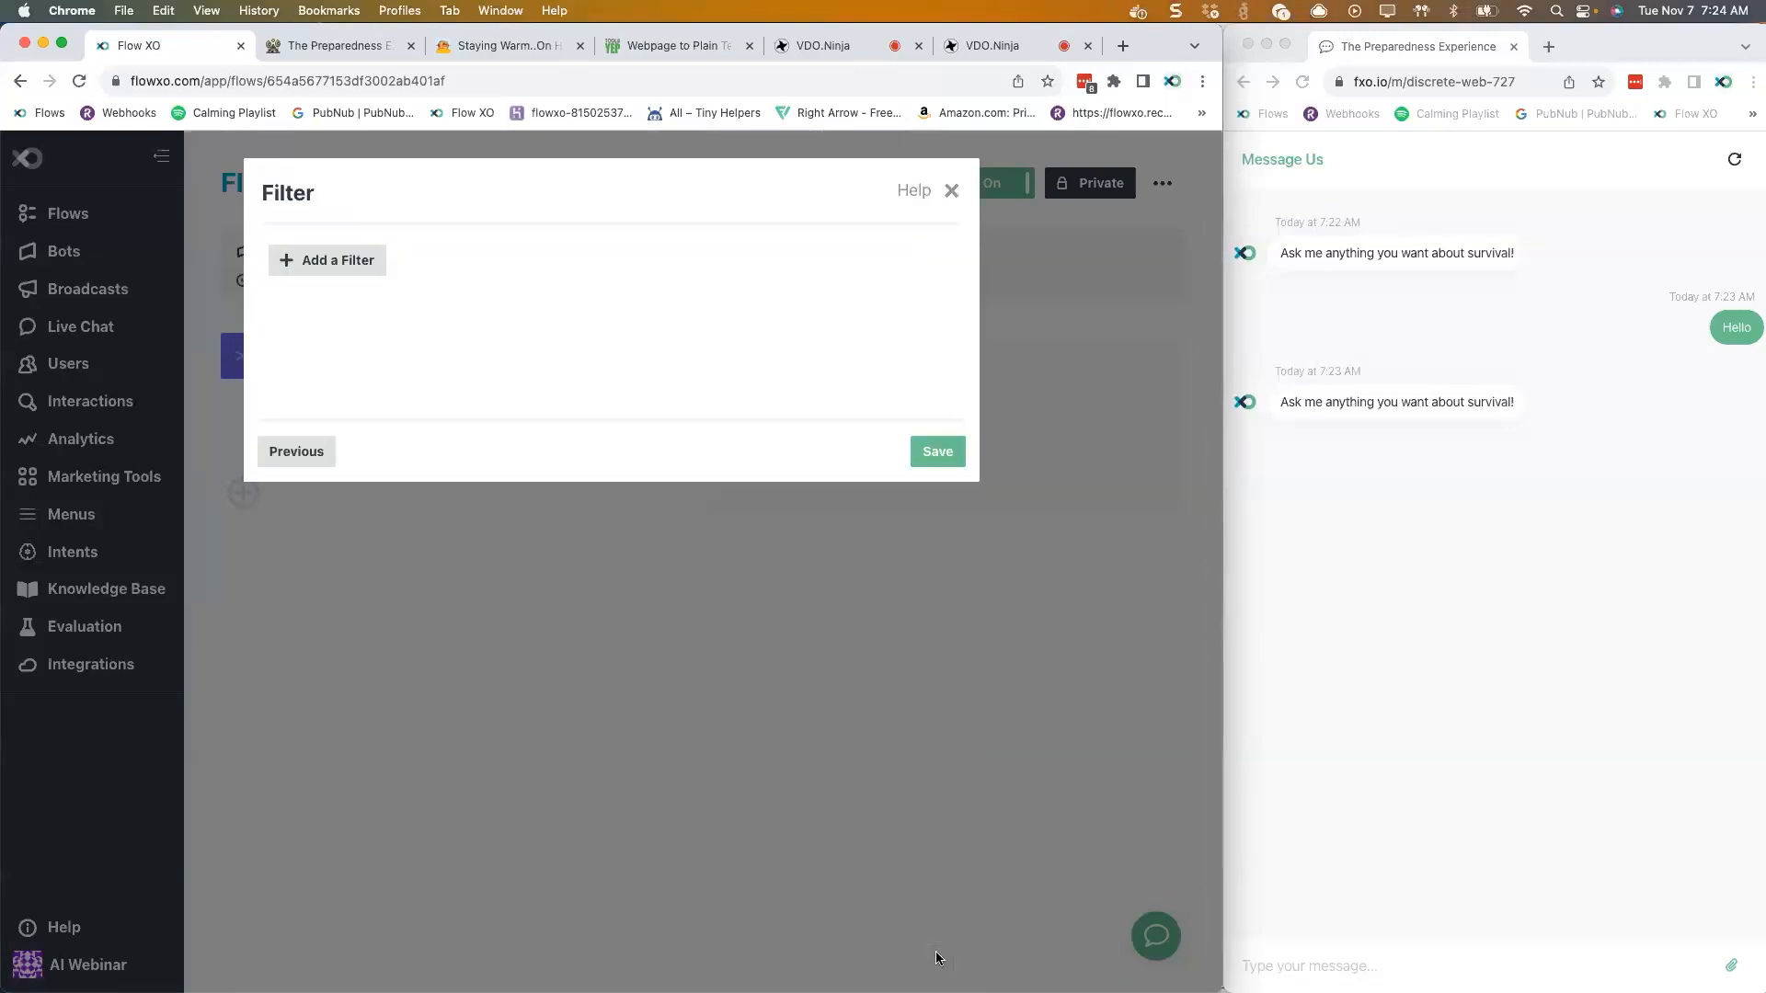
left_click(935, 457)
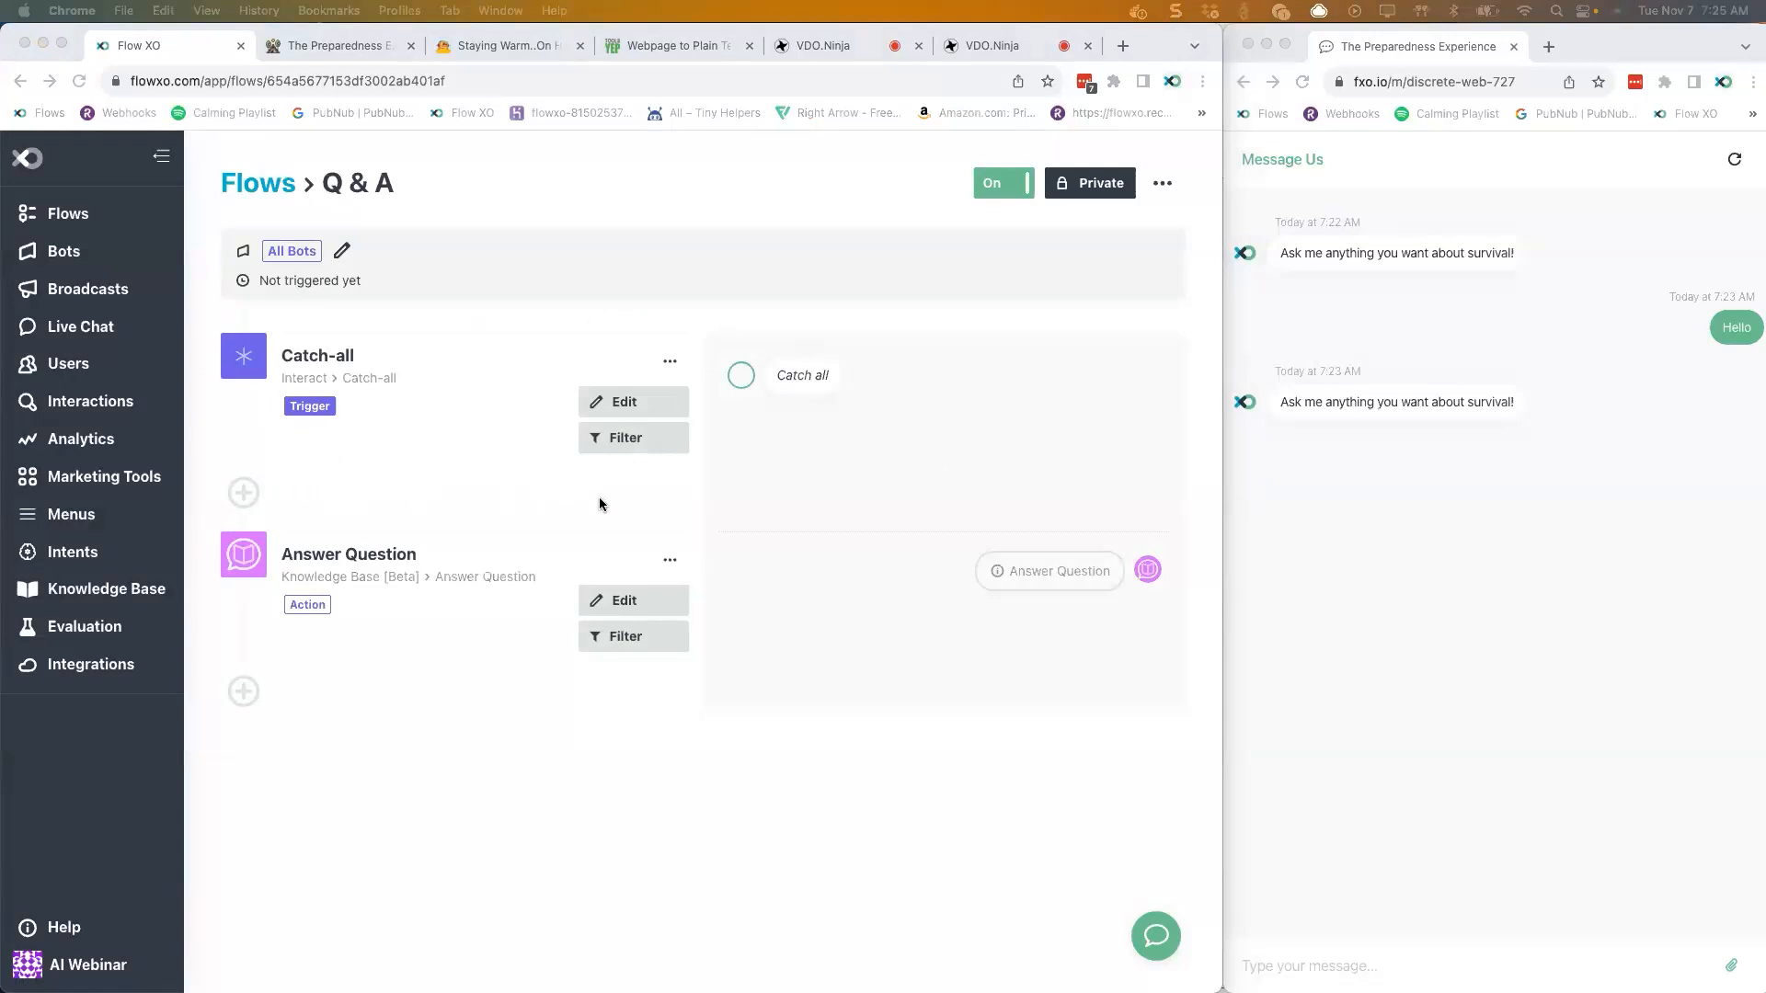
- Open the TPE knowledge base and check its data source's last run and its documents
left_click(107, 594)
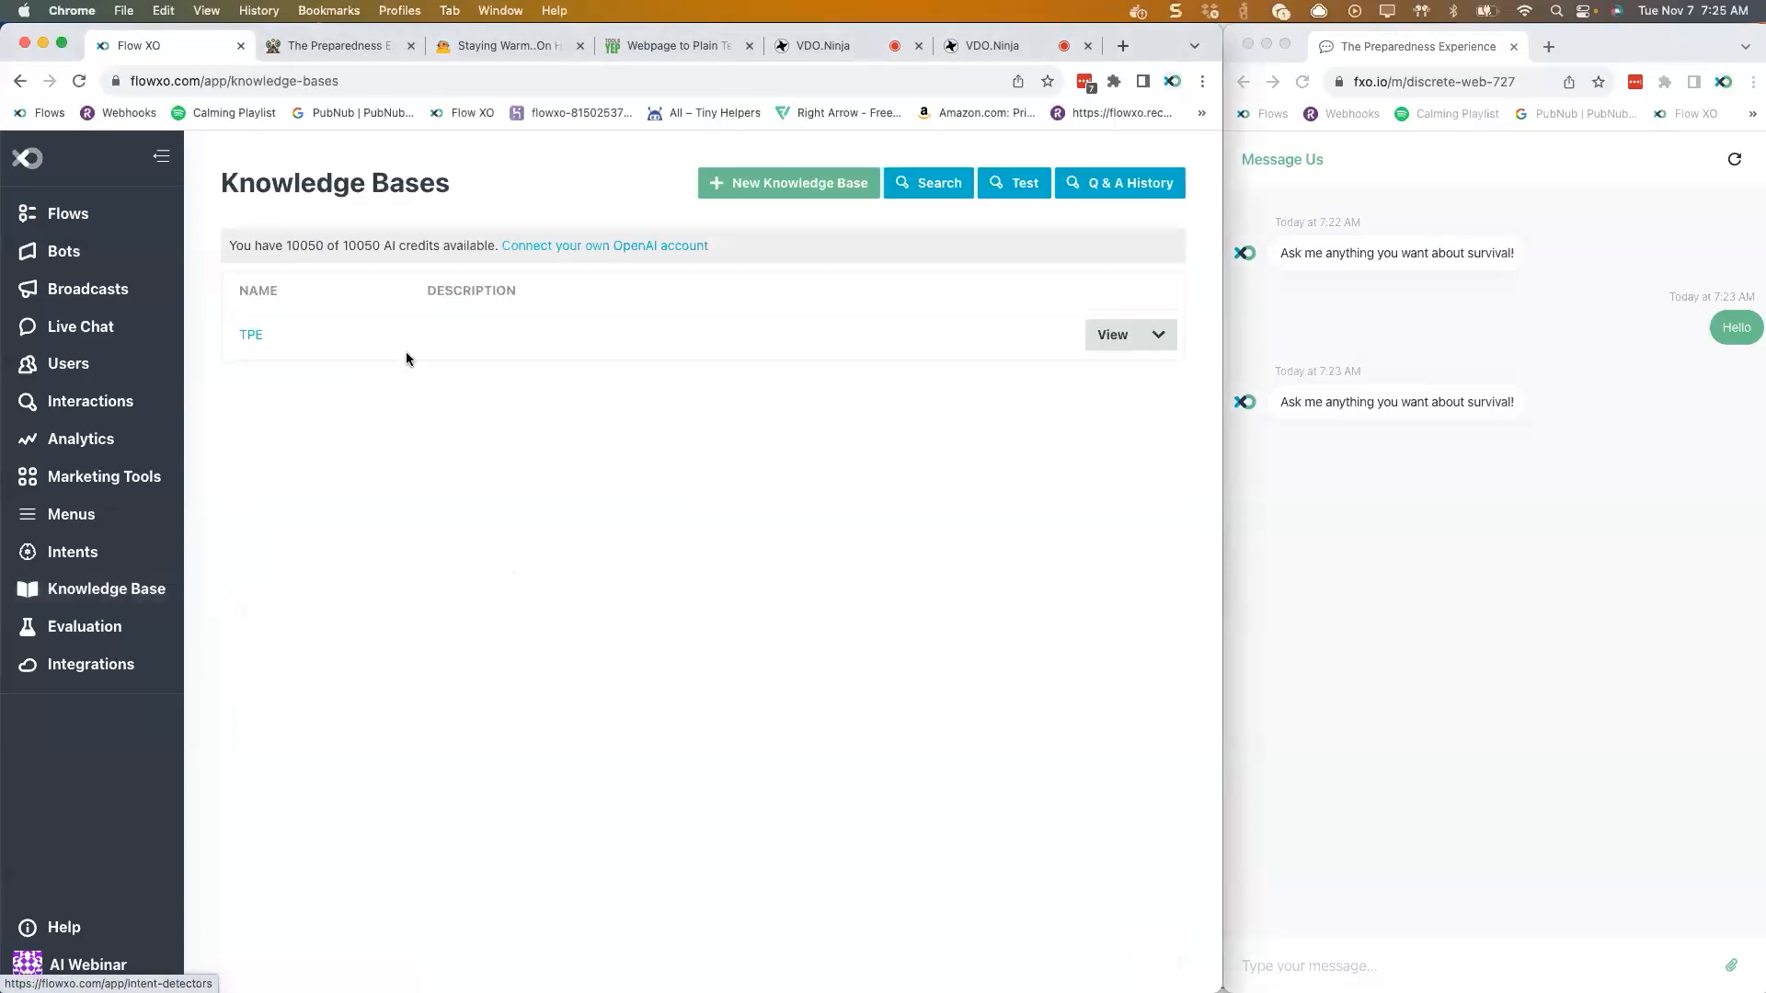
left_click(1113, 335)
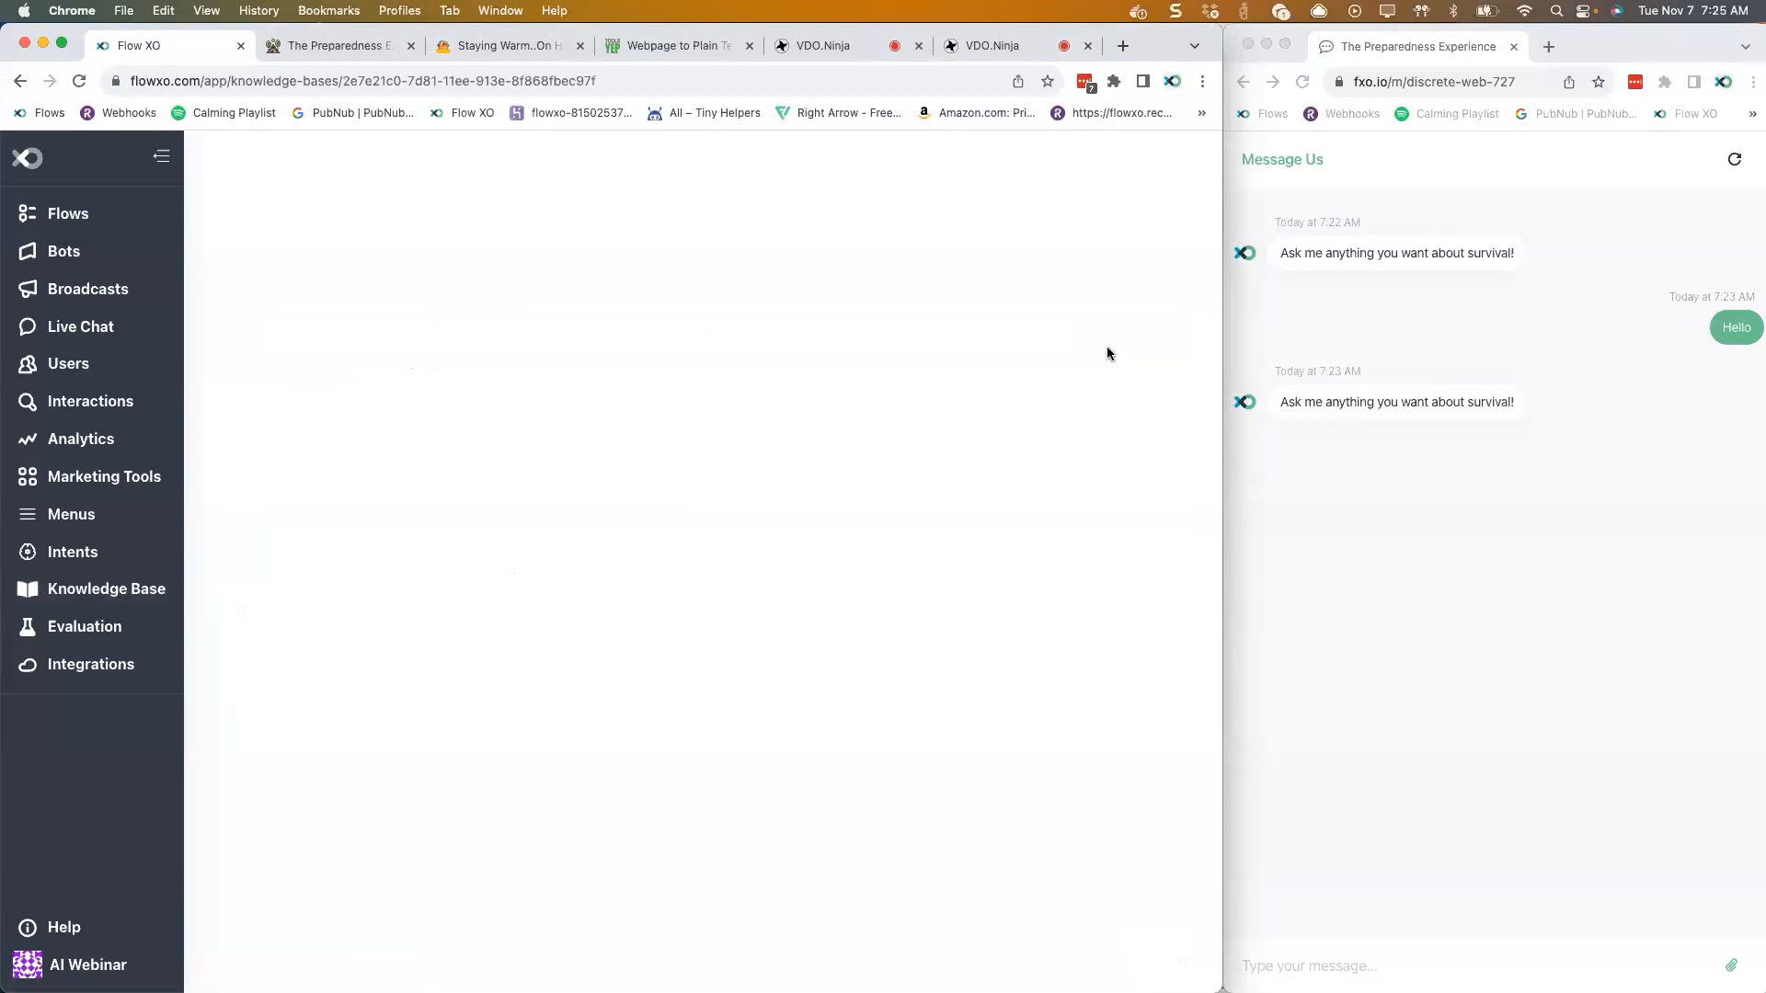
mouse_move(795, 420)
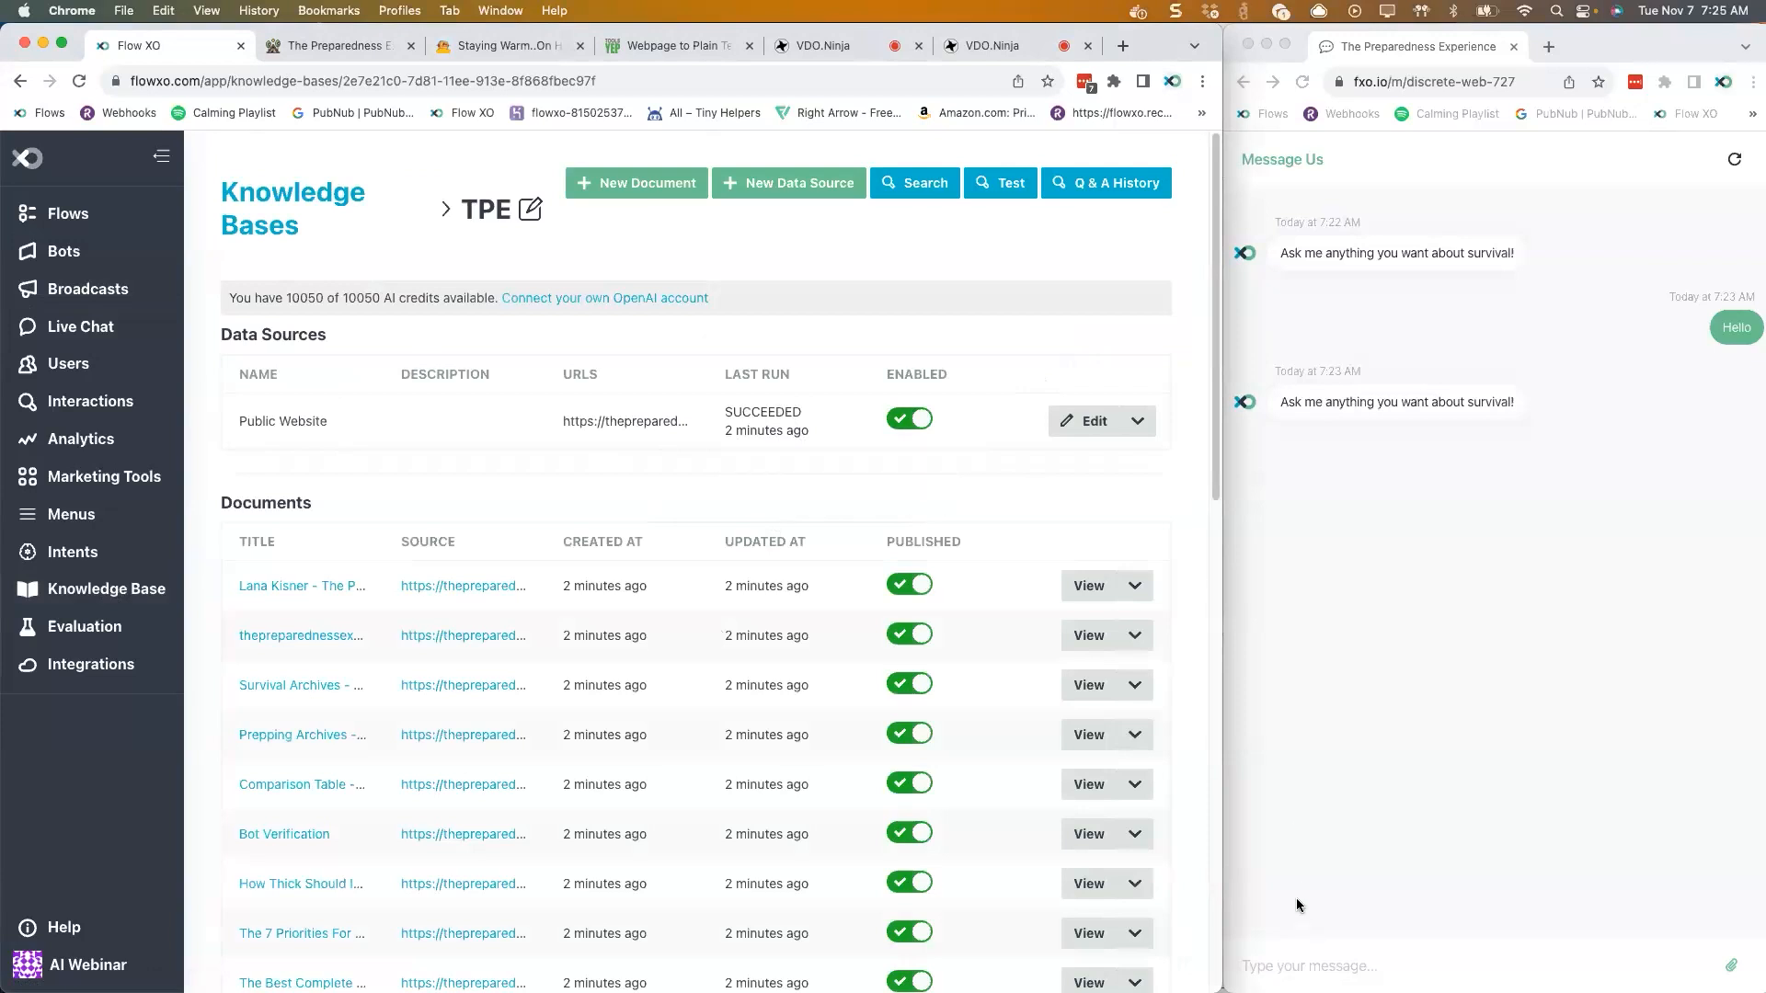
- Ask the bot "What is a good survival bow?" in its chat window
left_click(1316, 967)
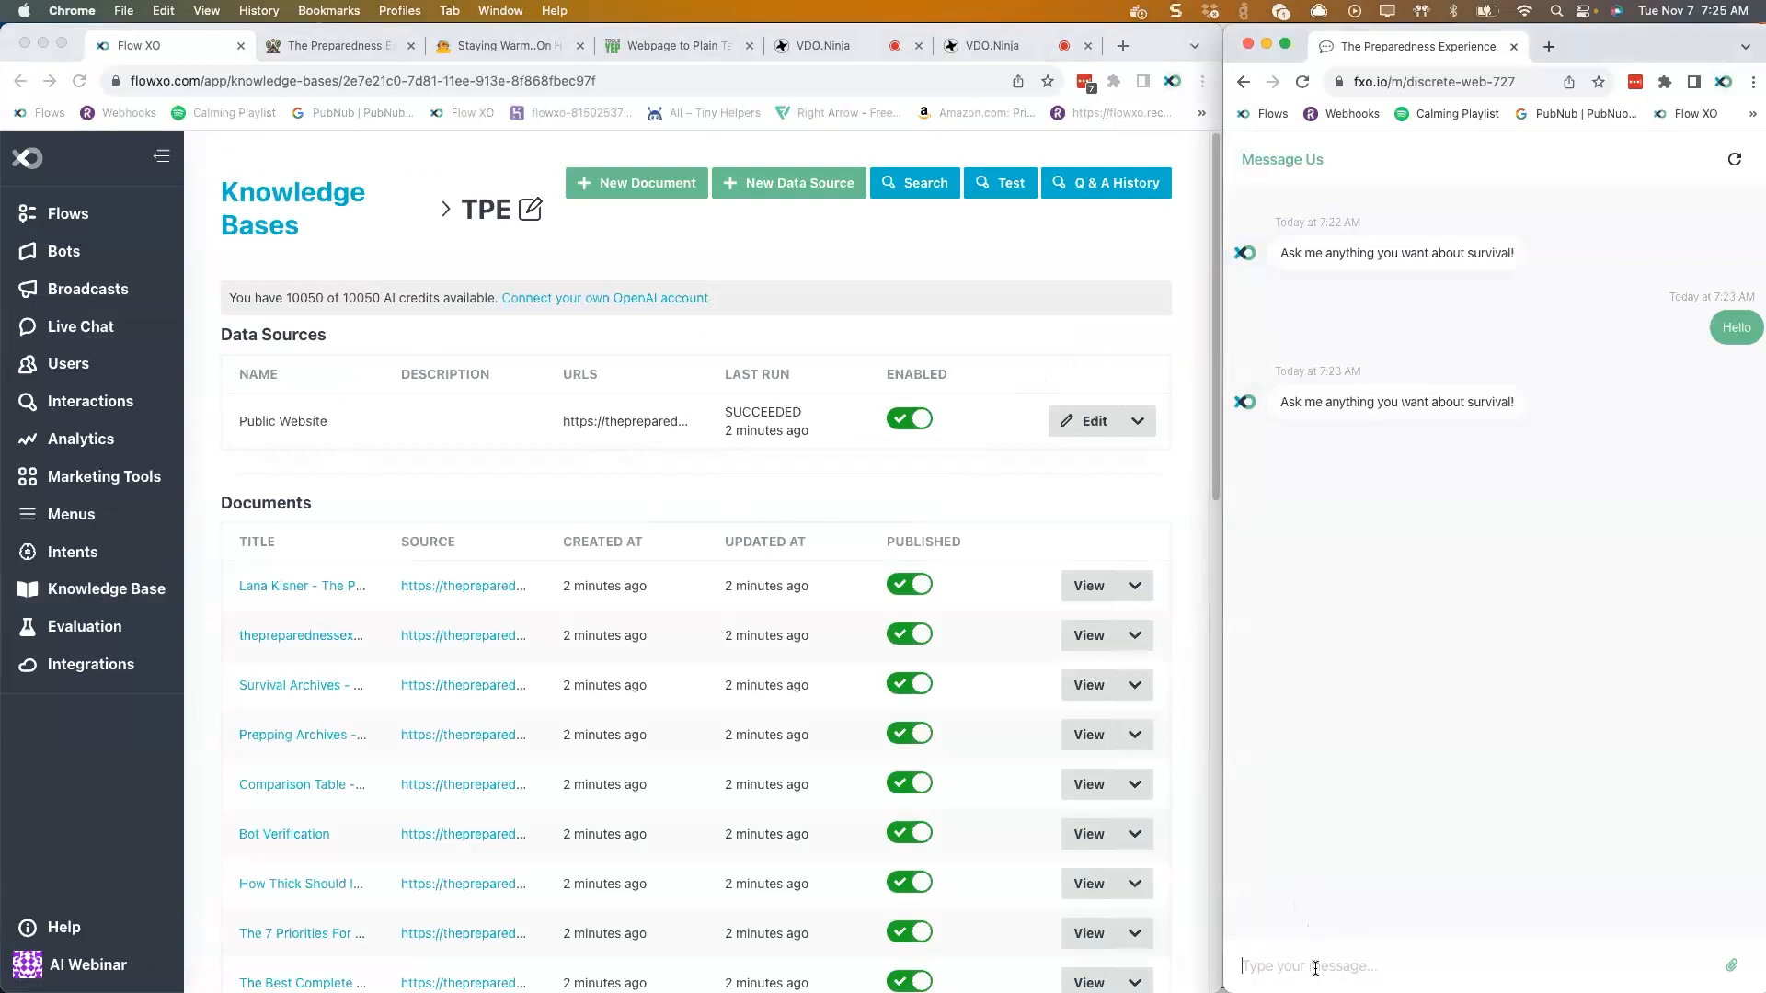
type("What is a good")
type(" suriva")
type("vival bow?")
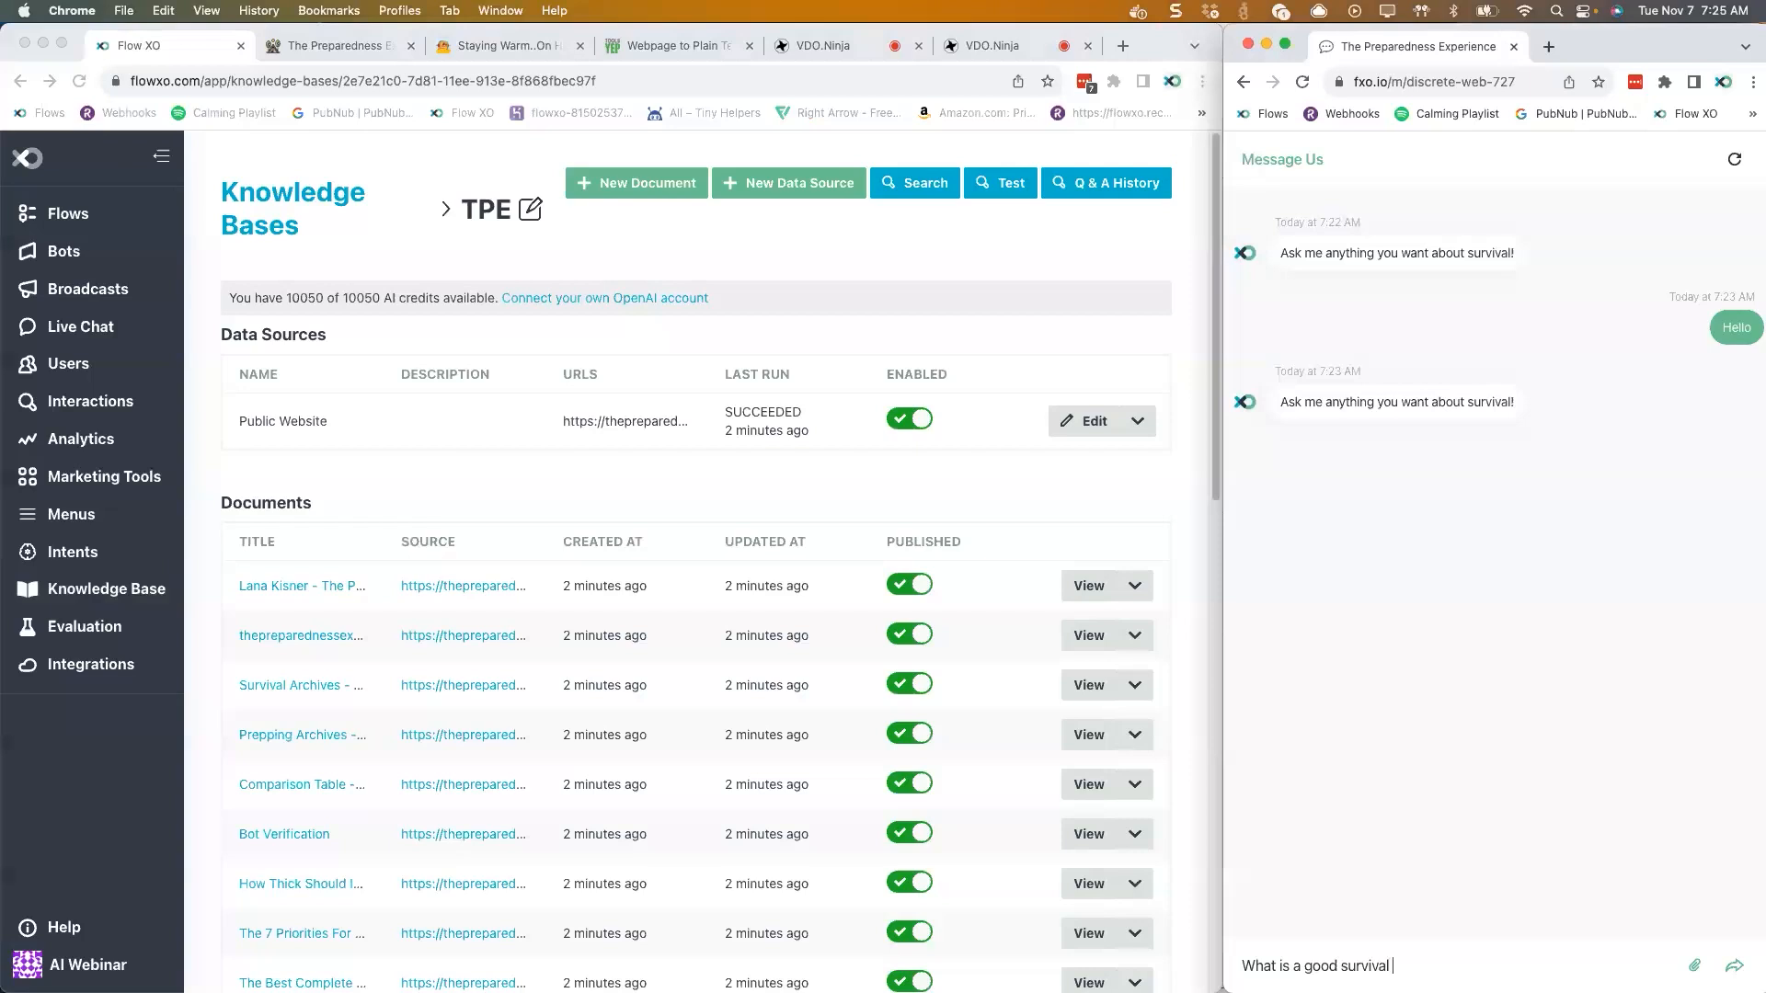
key("Return")
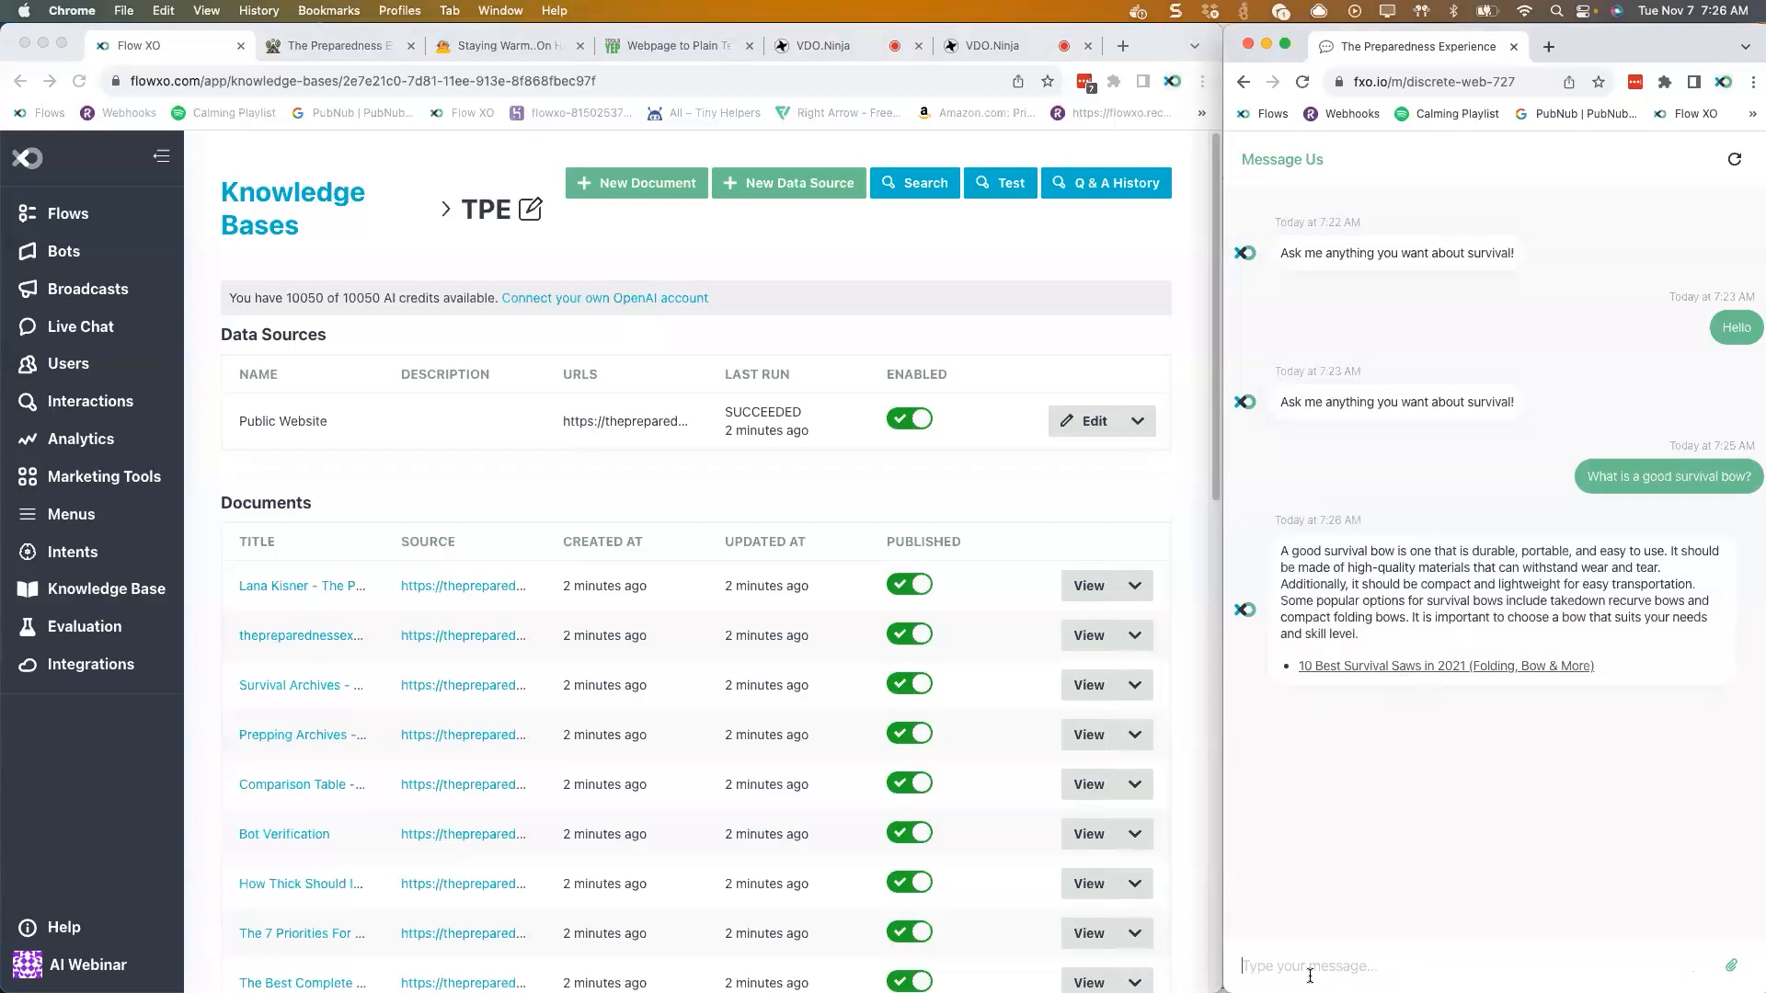
- Ask the bot "How do I store rice for long periods of time?" in the chat
type("How do I store rice for long perios of t")
key("BackSpace")
key("BackSpace")
key("BackSpace")
key("BackSpace")
key("BackSpace")
key("BackSpace")
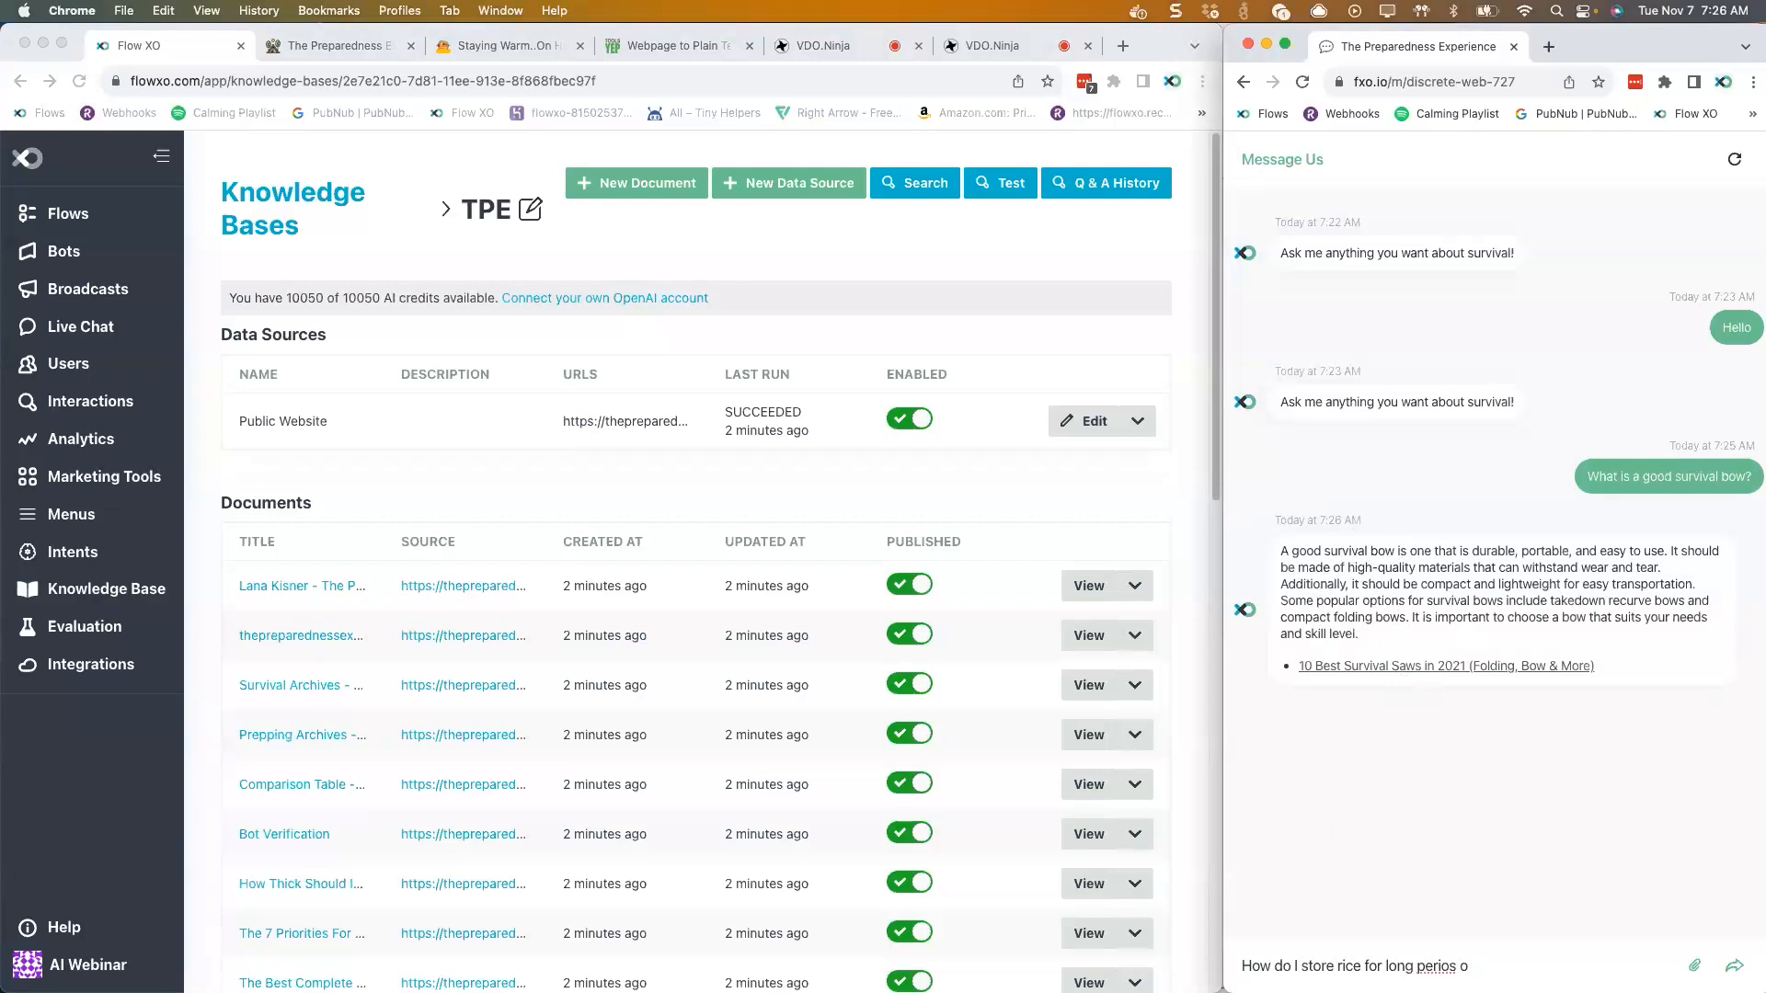
type("ds of time?")
key("Return")
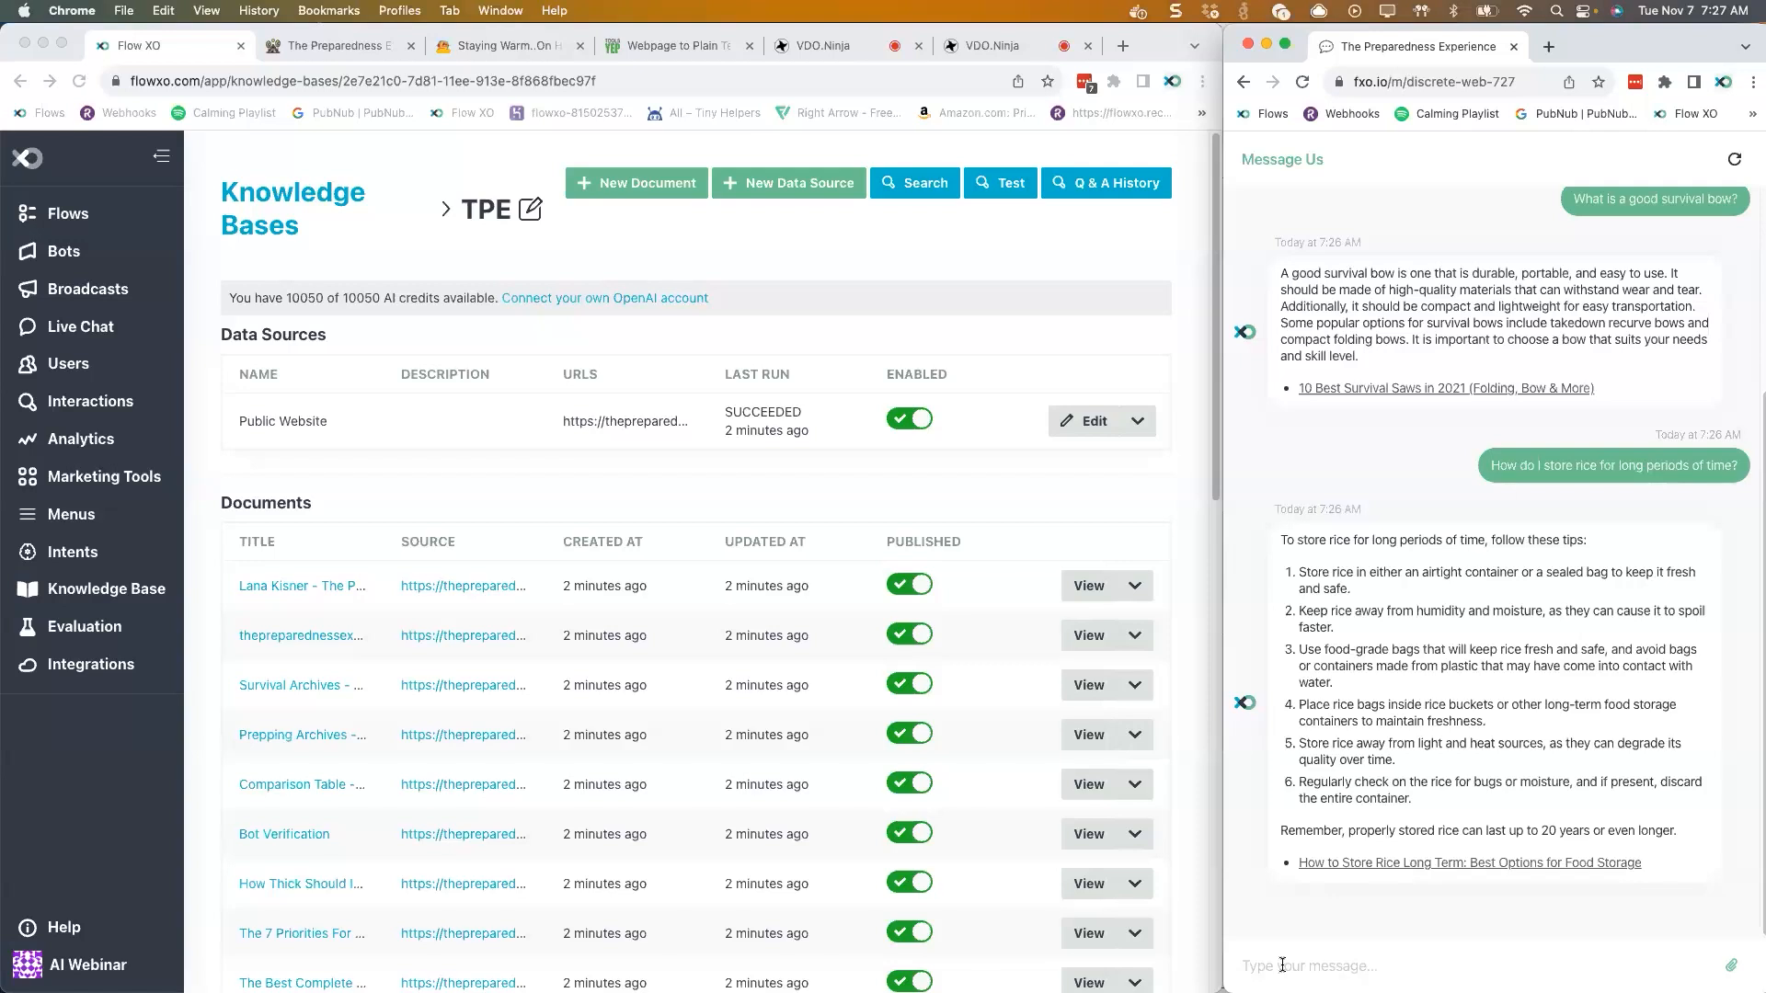
- Test the bot with an off-topic question: "How do I survive a night on Hoth?"
type("How do I survive a night on Hoth?")
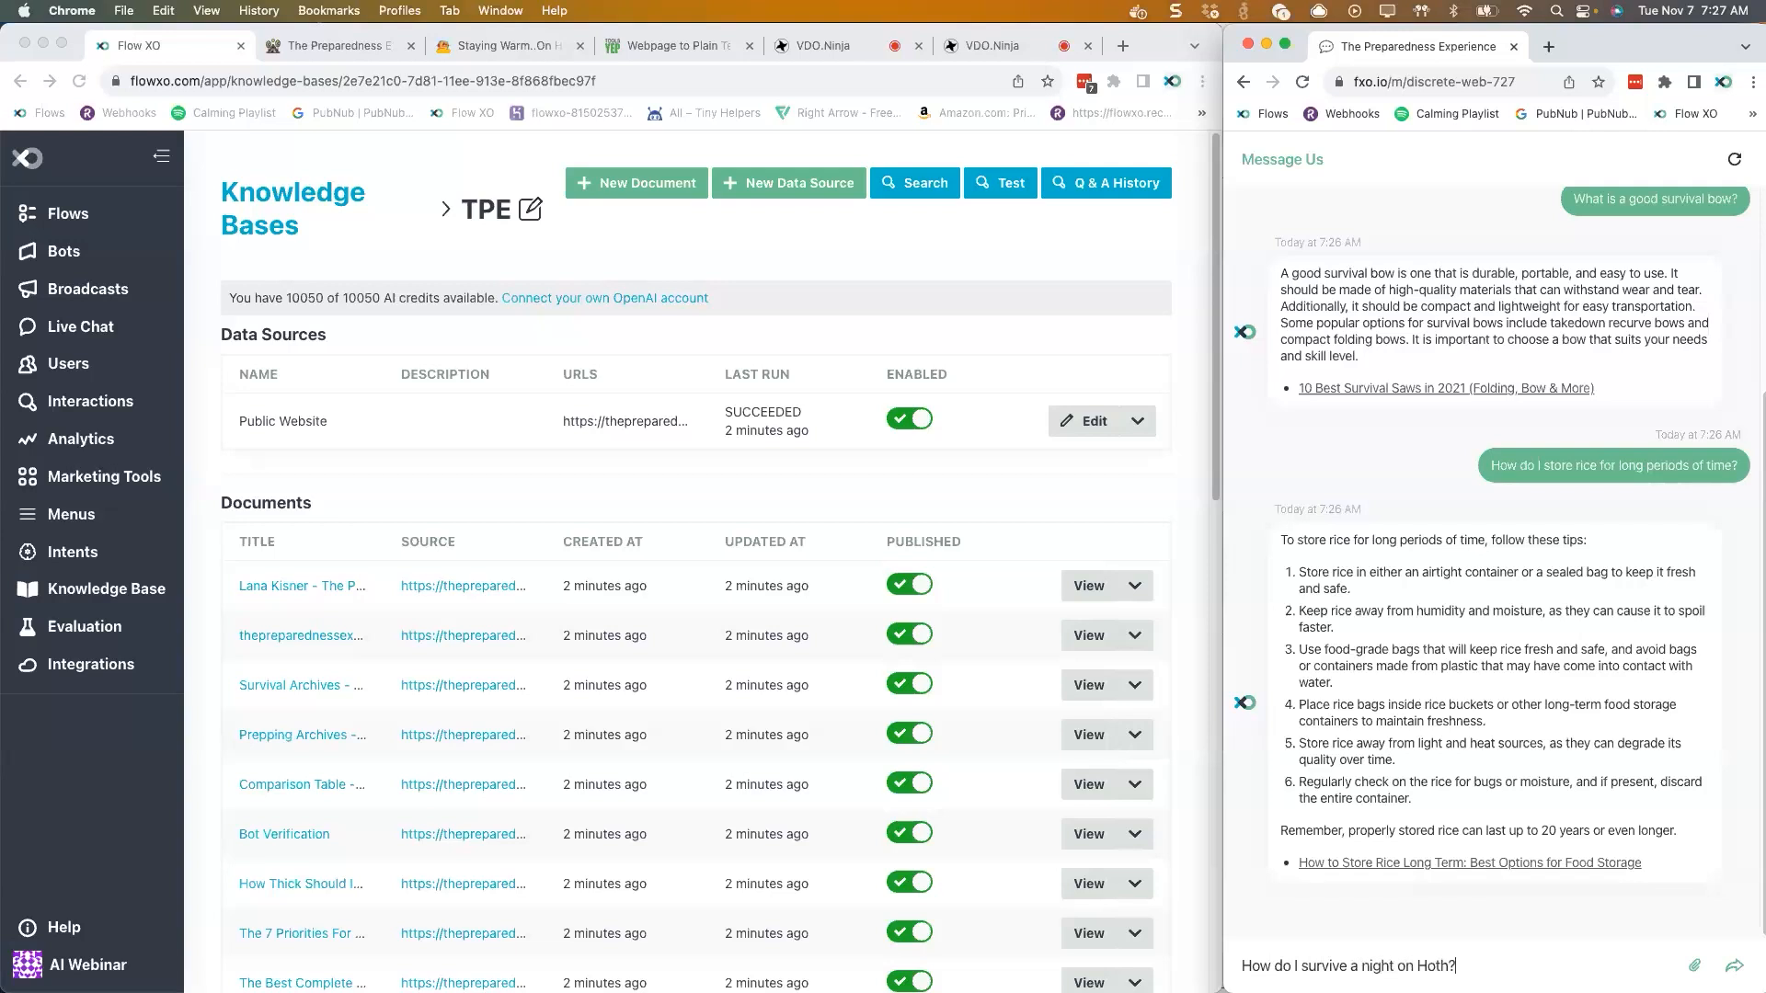
key("Return")
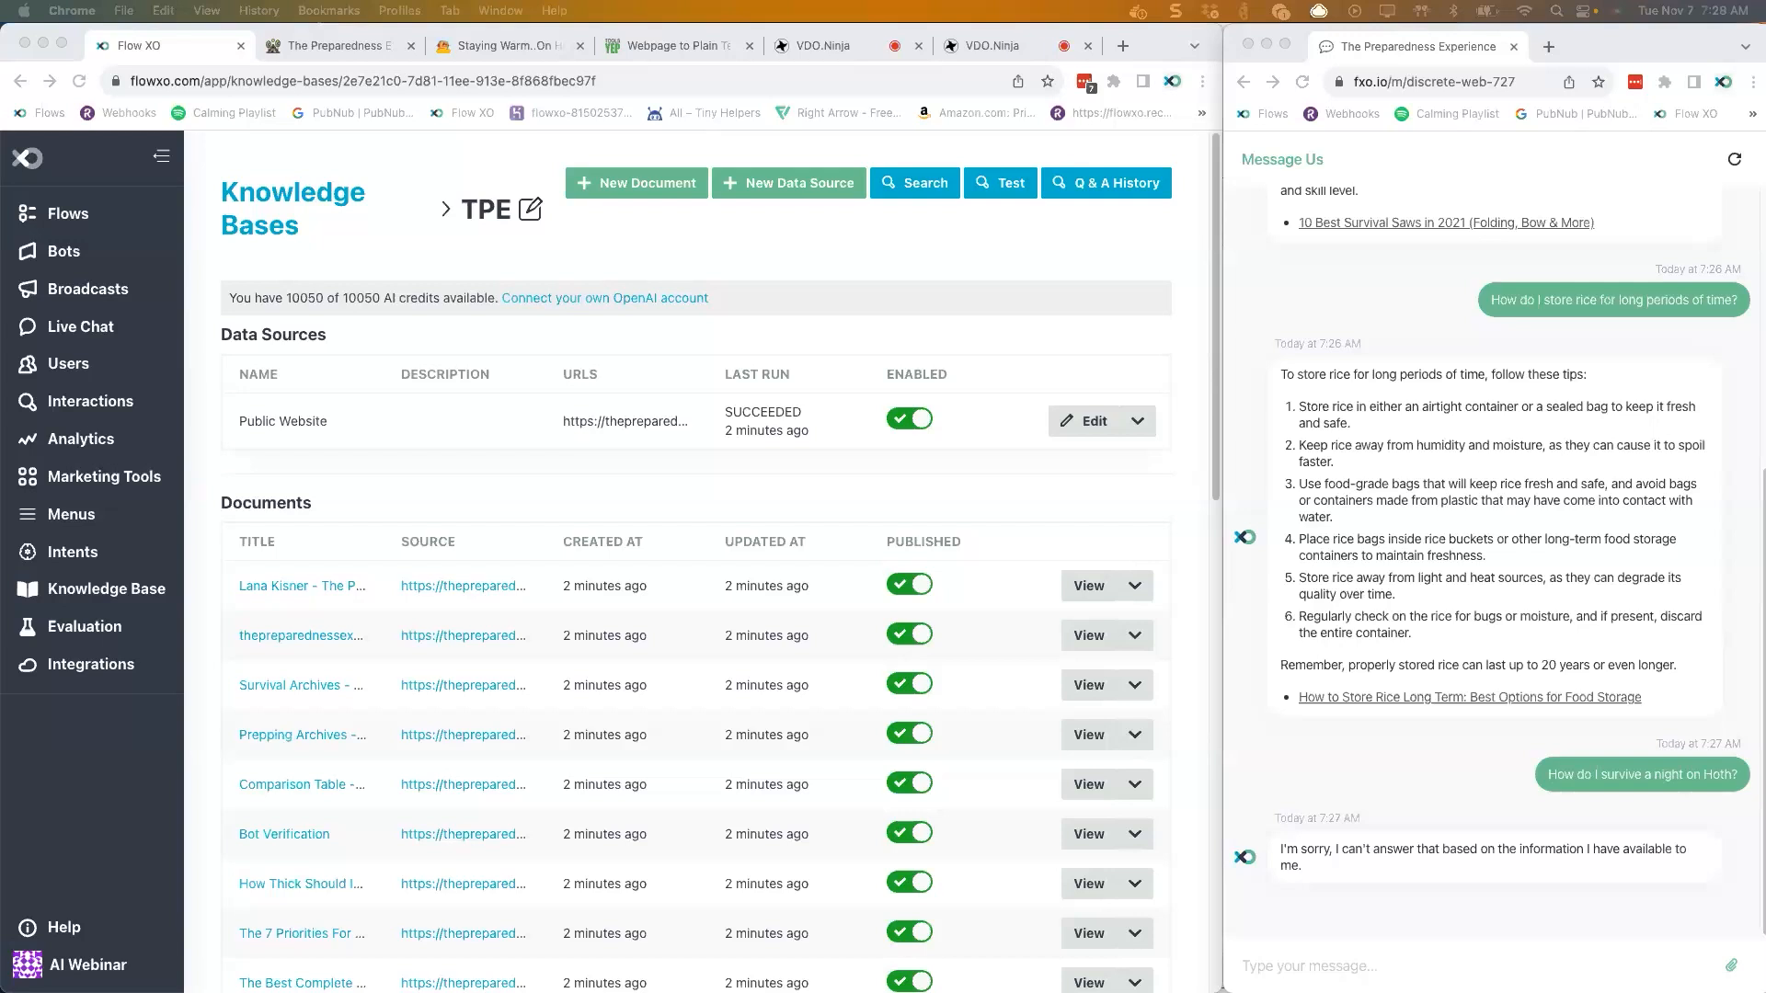
- Return to the list of knowledge bases in the Flow XO window
left_click(101, 587)
left_click(101, 586)
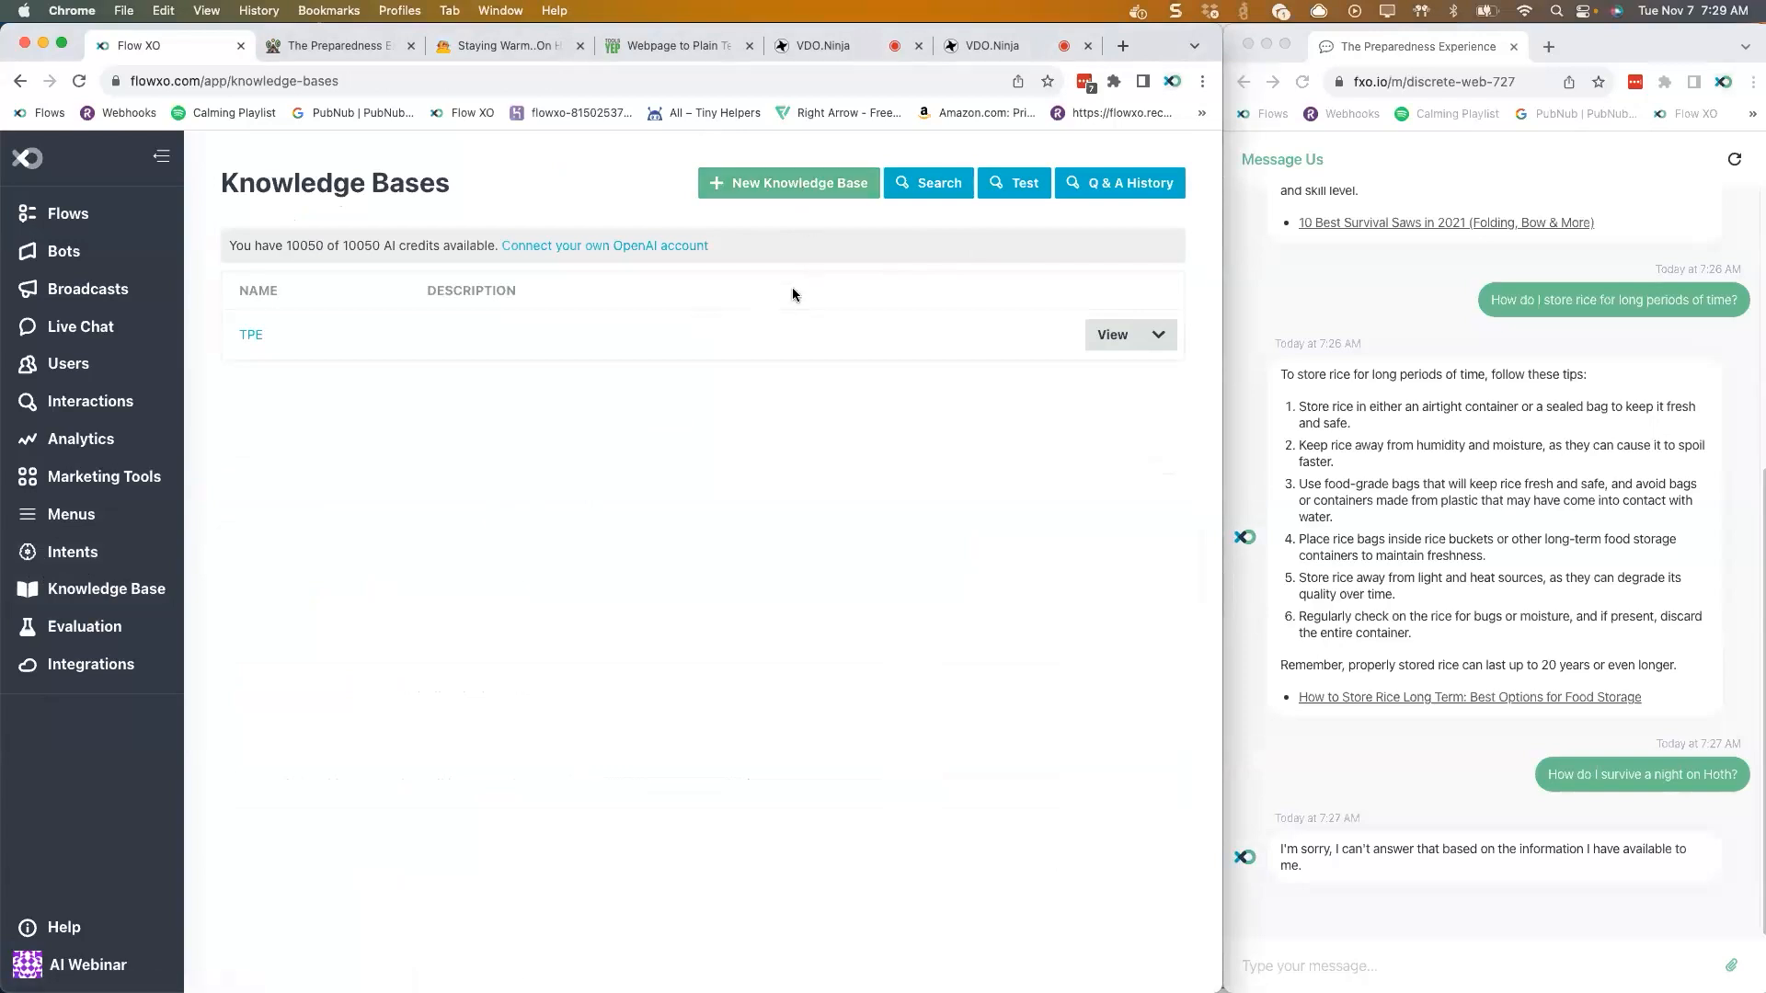
- Create a new knowledge base named "Manual Fine Tuning"
left_click(789, 188)
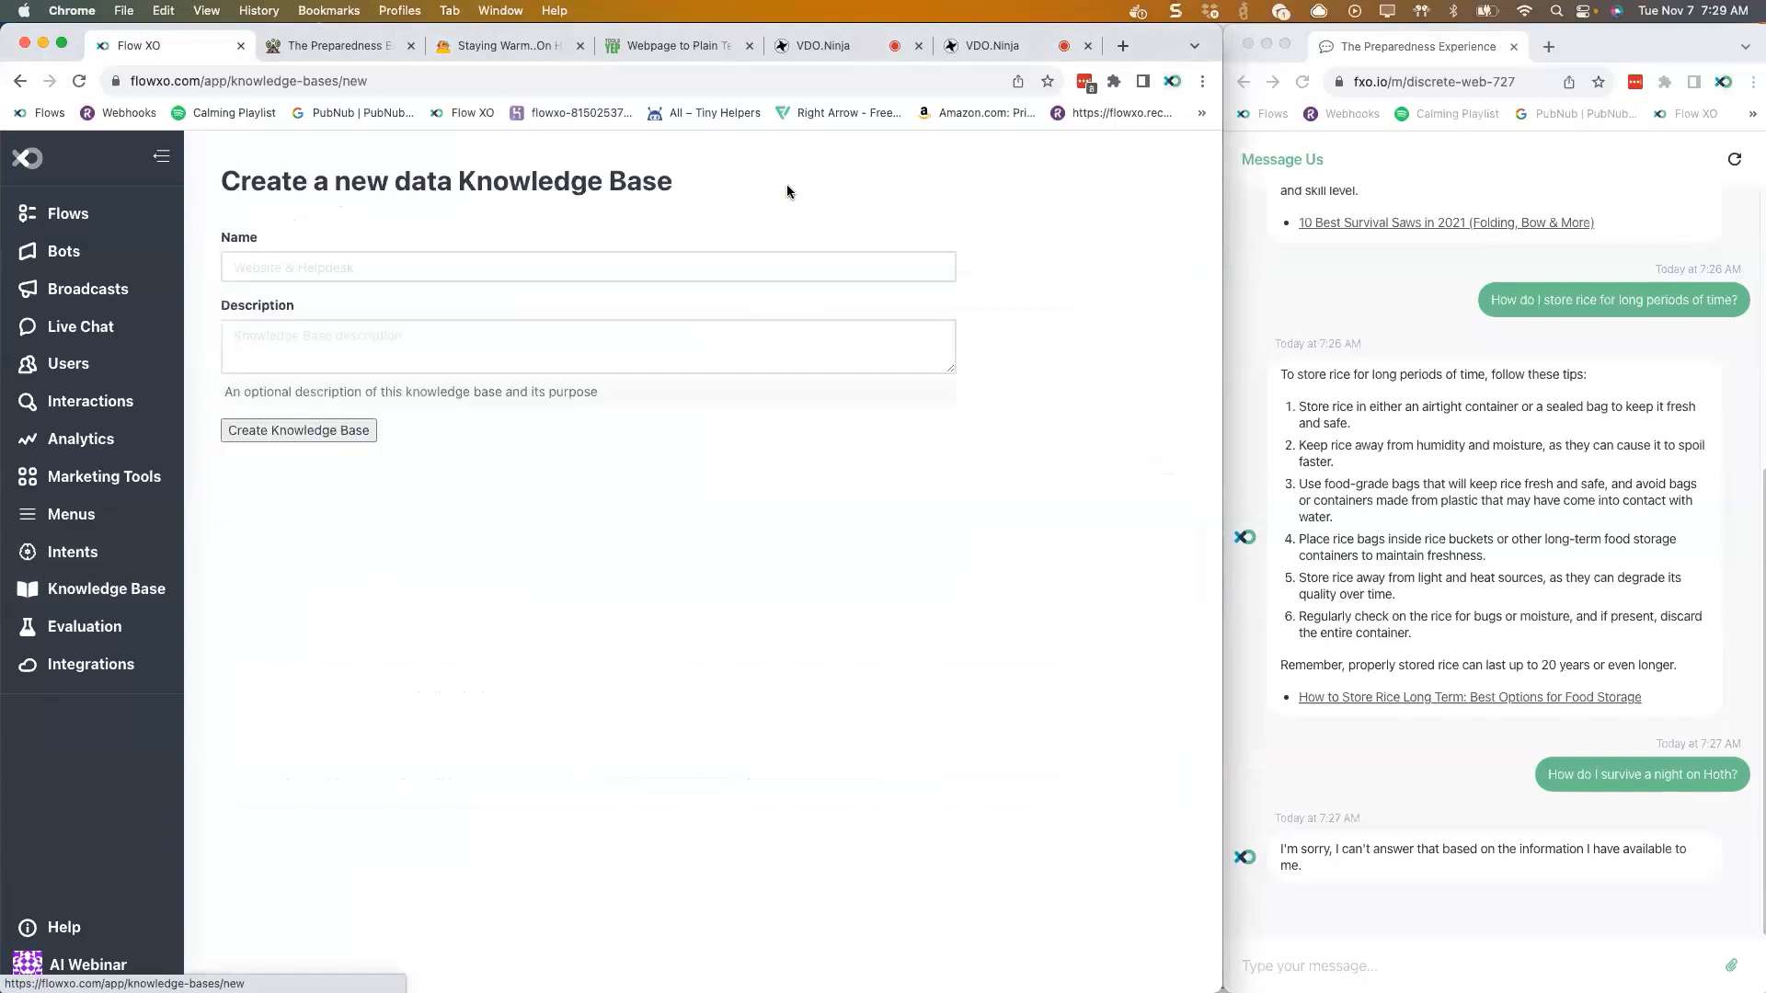
left_click(370, 268)
type("Manual Fine Tuning")
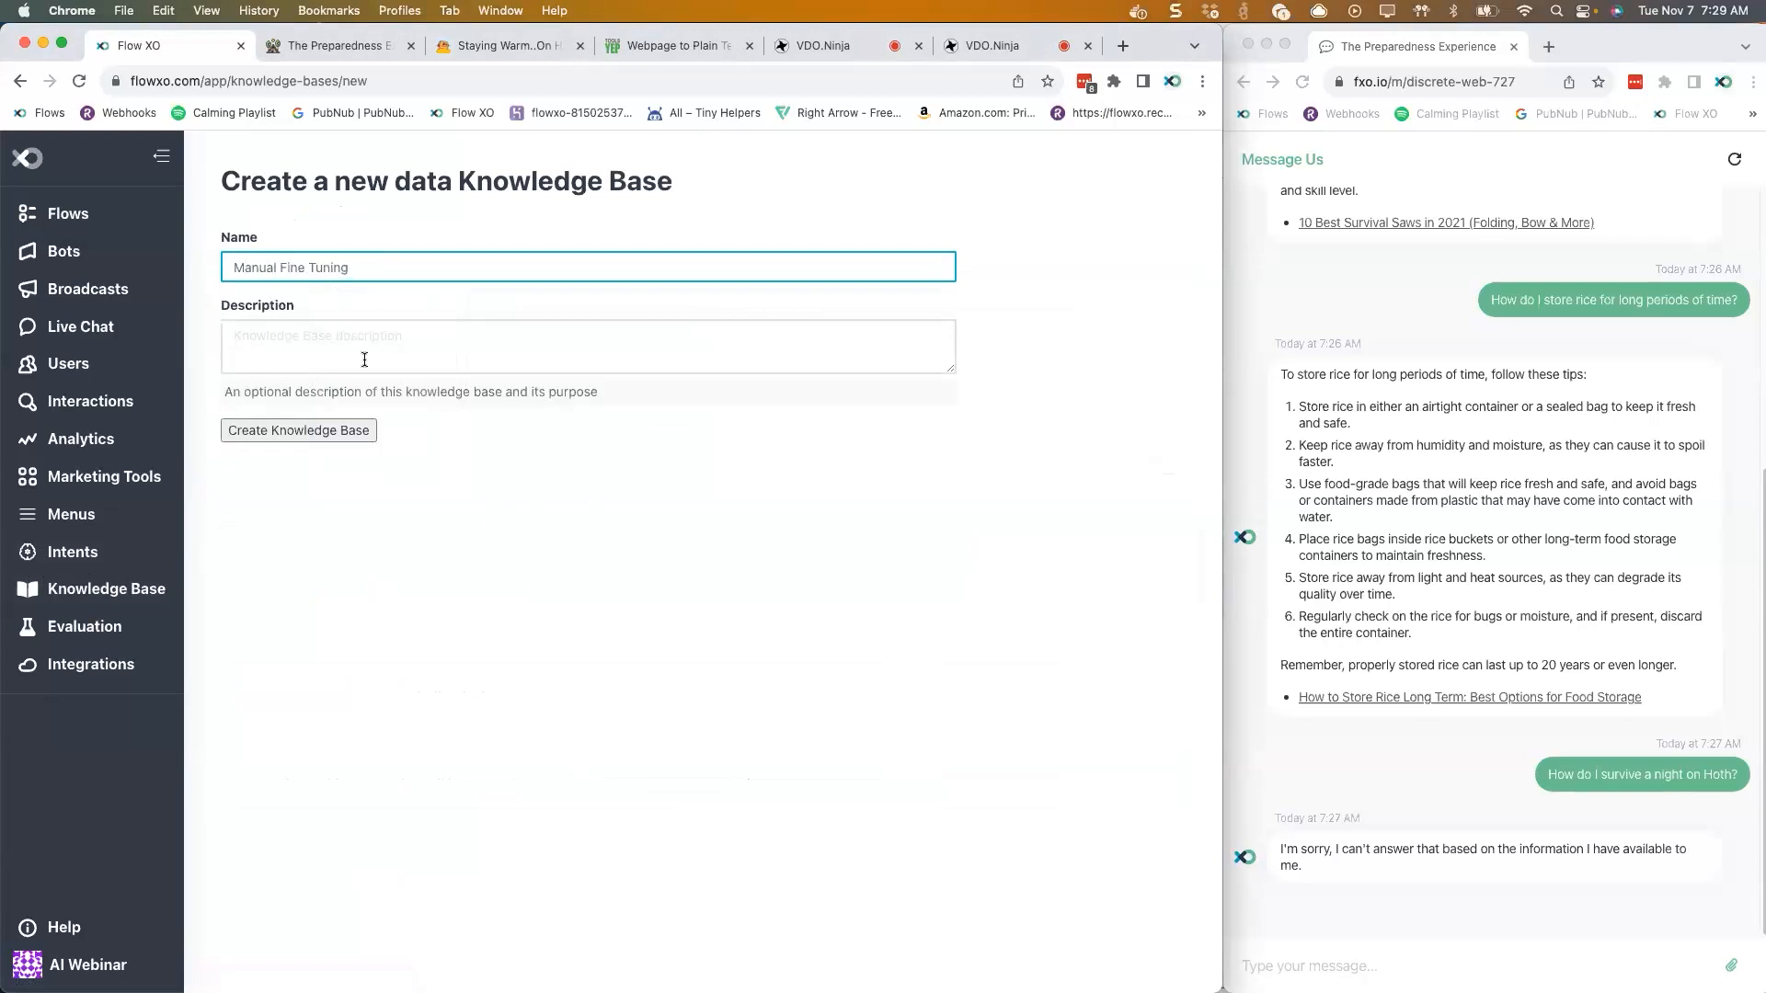
left_click(342, 430)
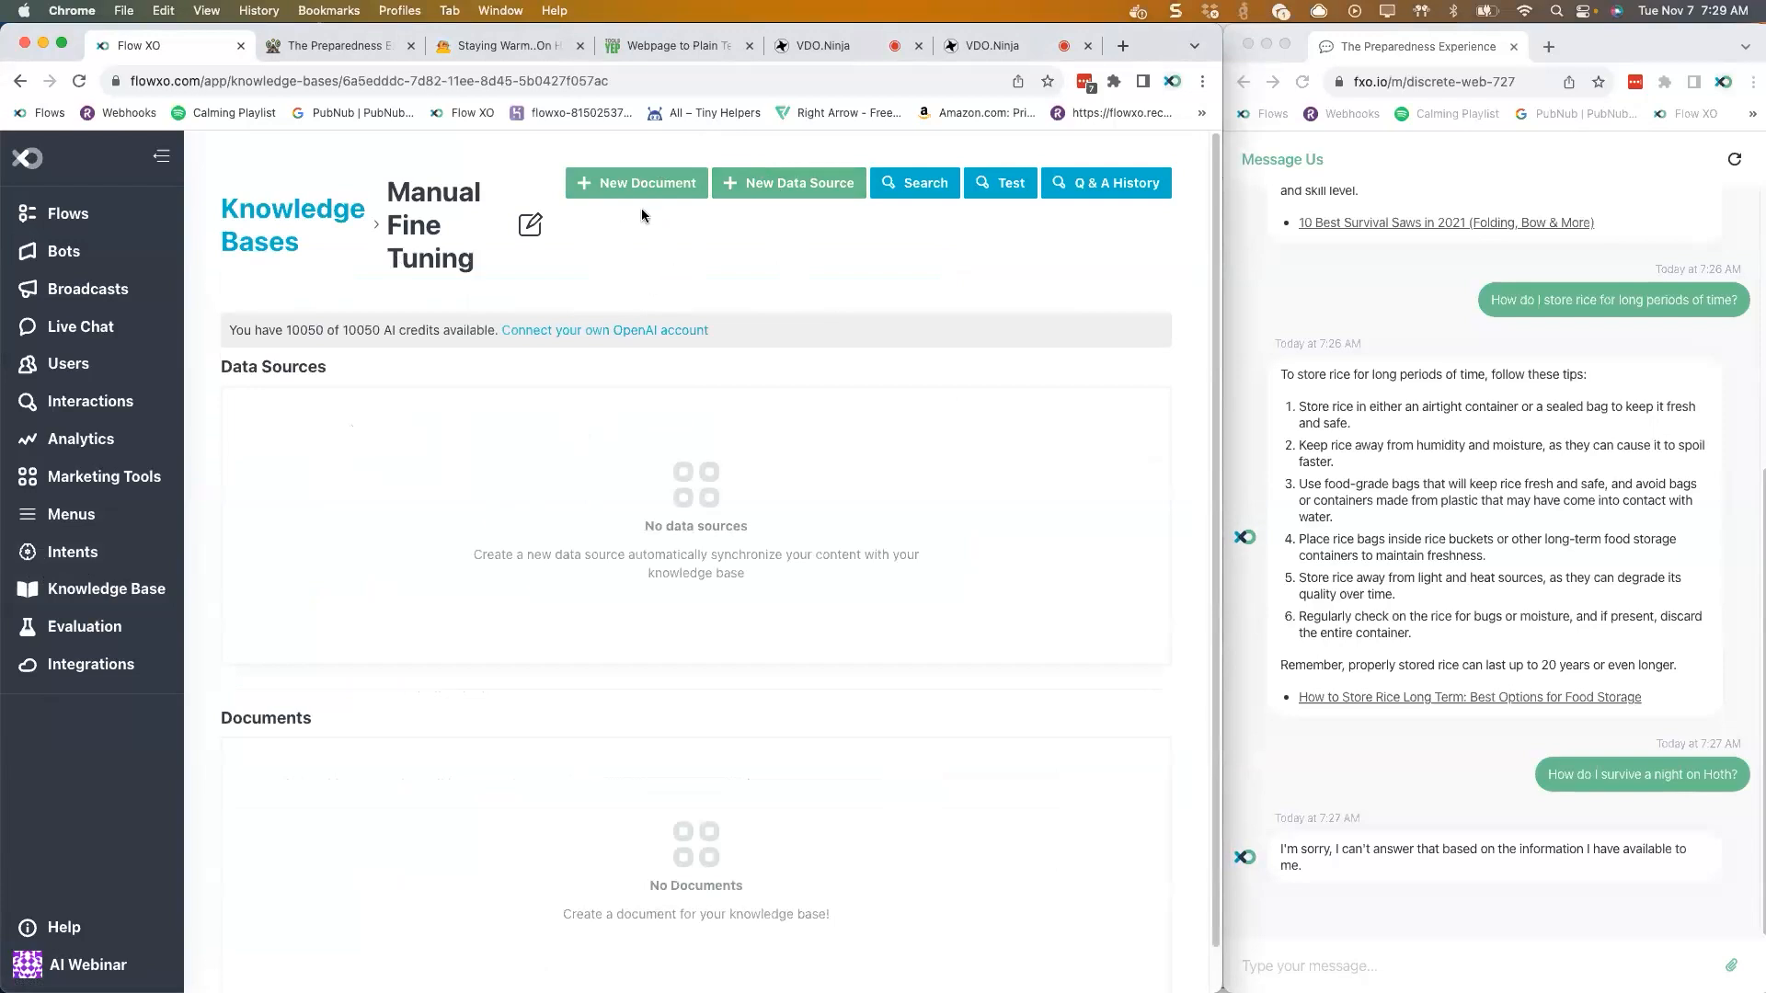
- Start a new document in the Manual Fine Tuning knowledge base and title it "Surviving Hoth"
left_click(633, 181)
left_click(456, 274)
type("Surviving Hoth")
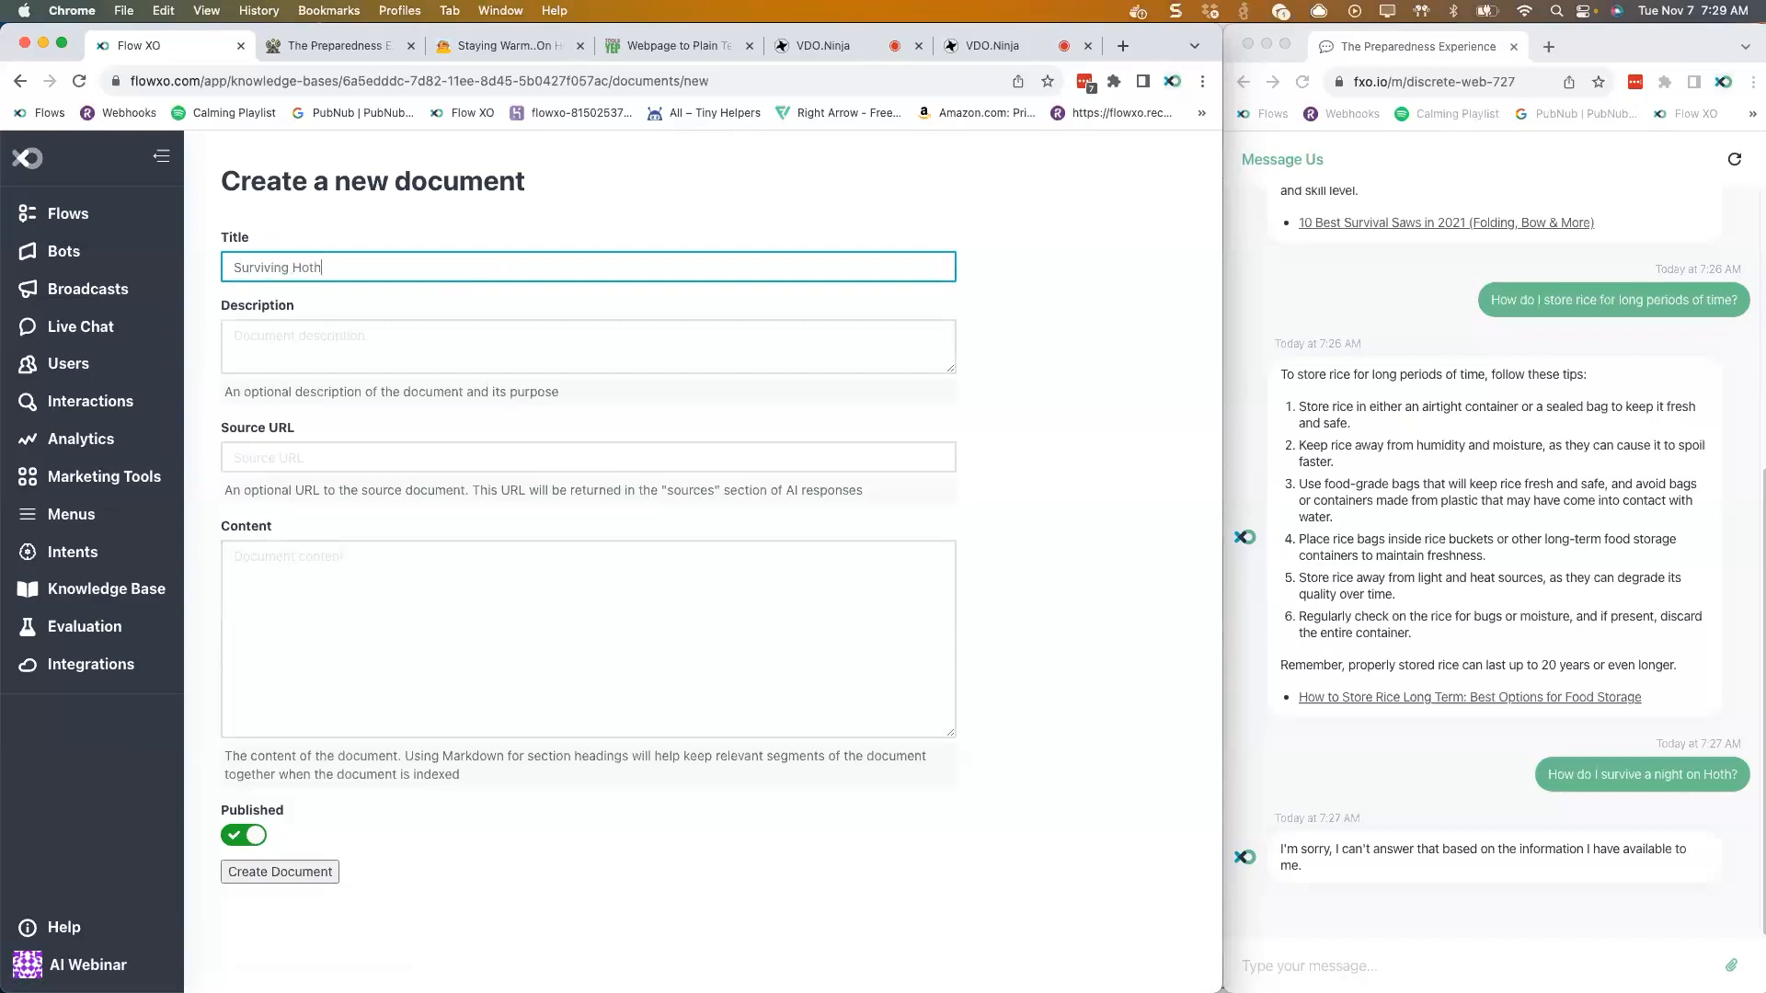
left_click(452, 602)
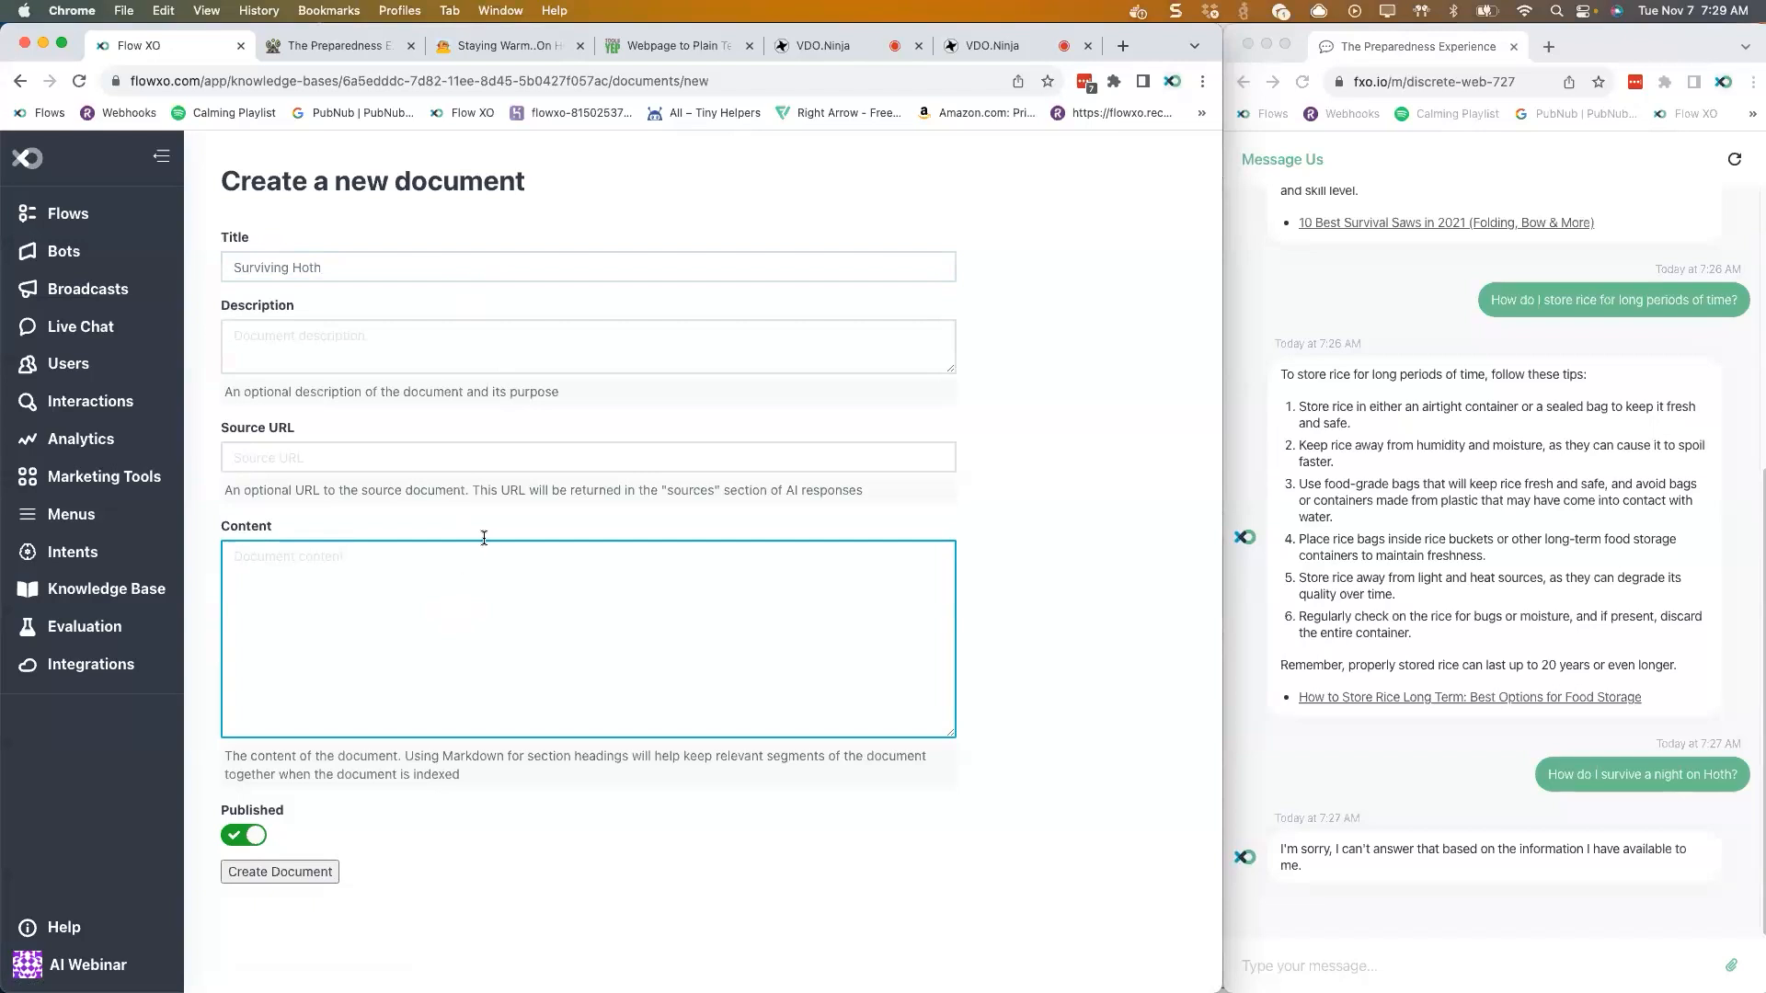
- Look through the Instructables article "Staying Warm..On Hoth." as source material for the document
left_click(456, 51)
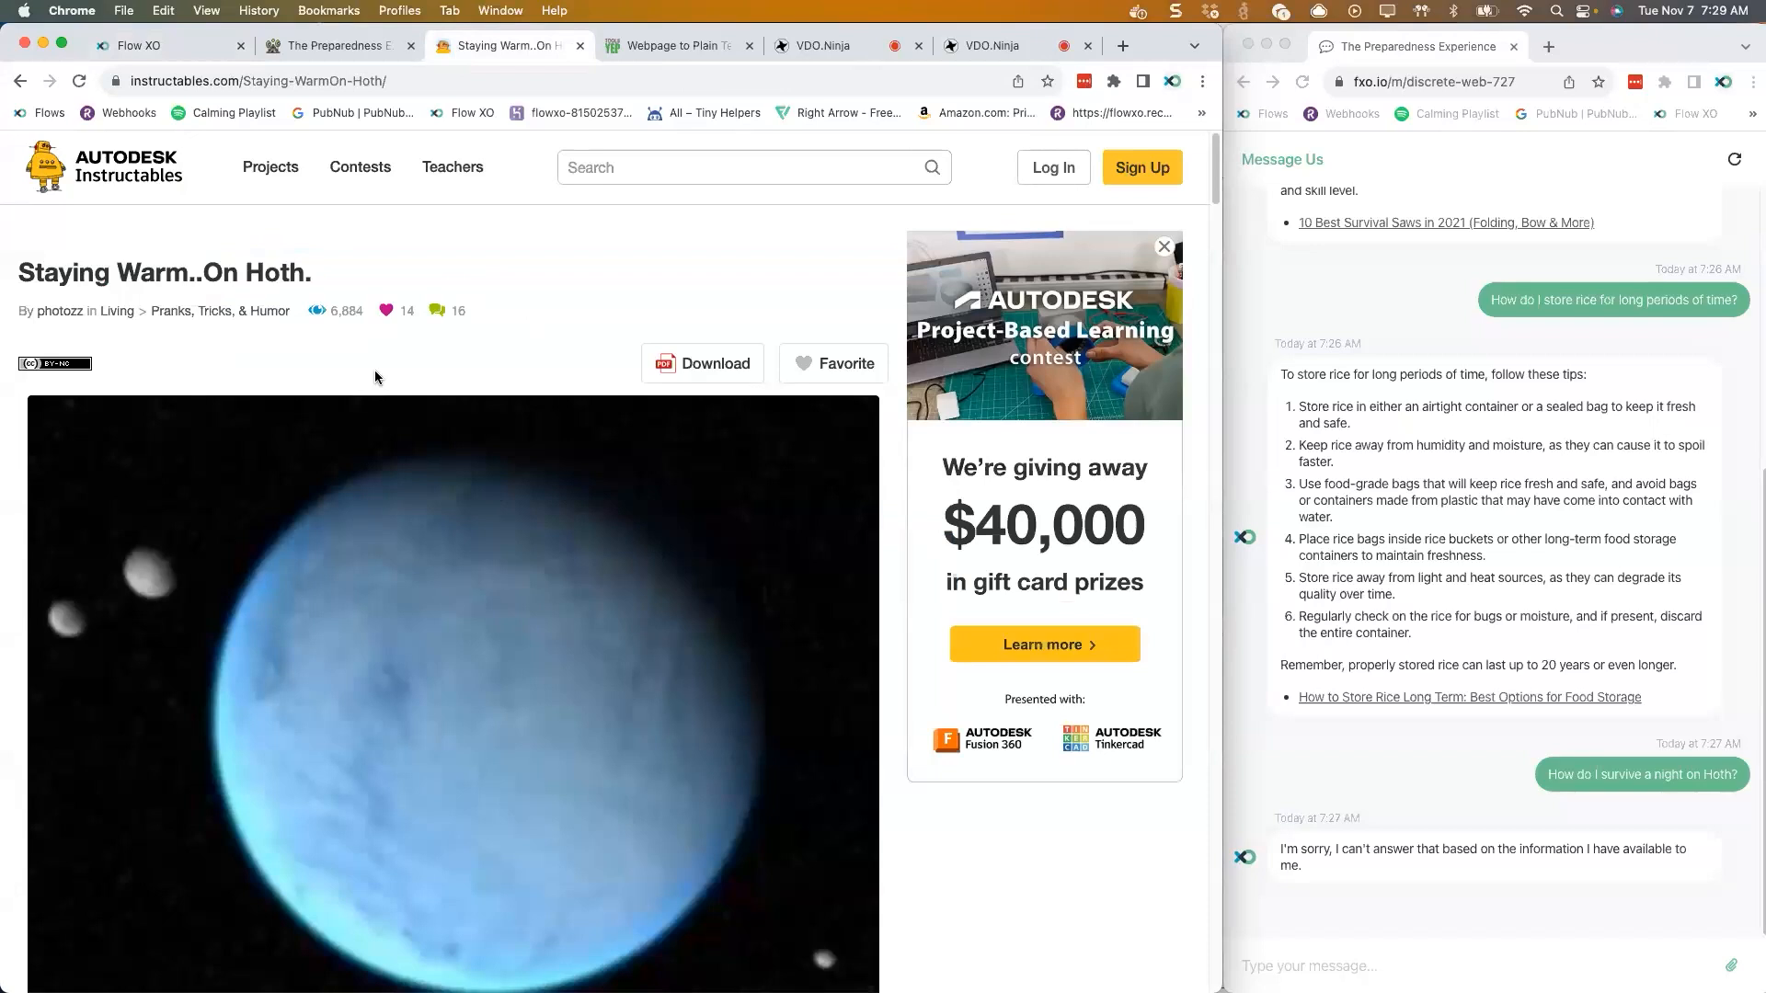
scroll(375, 377, "down", 1)
scroll(376, 379, "down", 4)
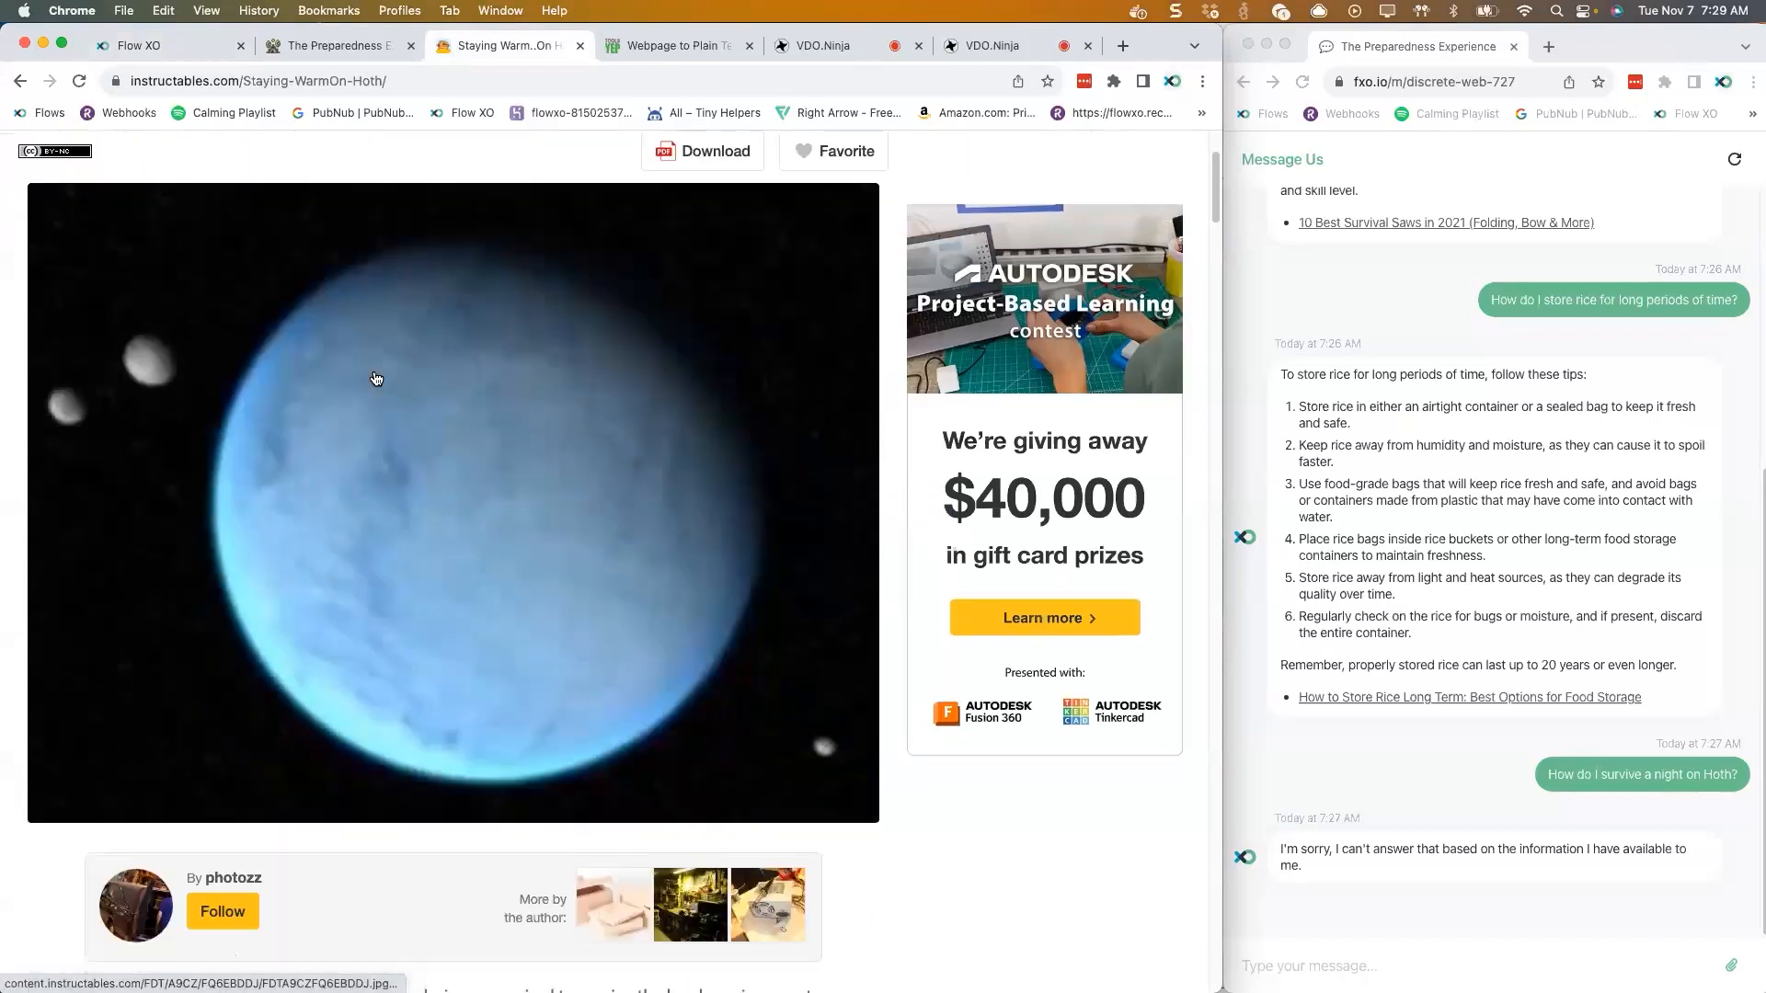
scroll(376, 379, "down", 3)
scroll(376, 379, "up", 3)
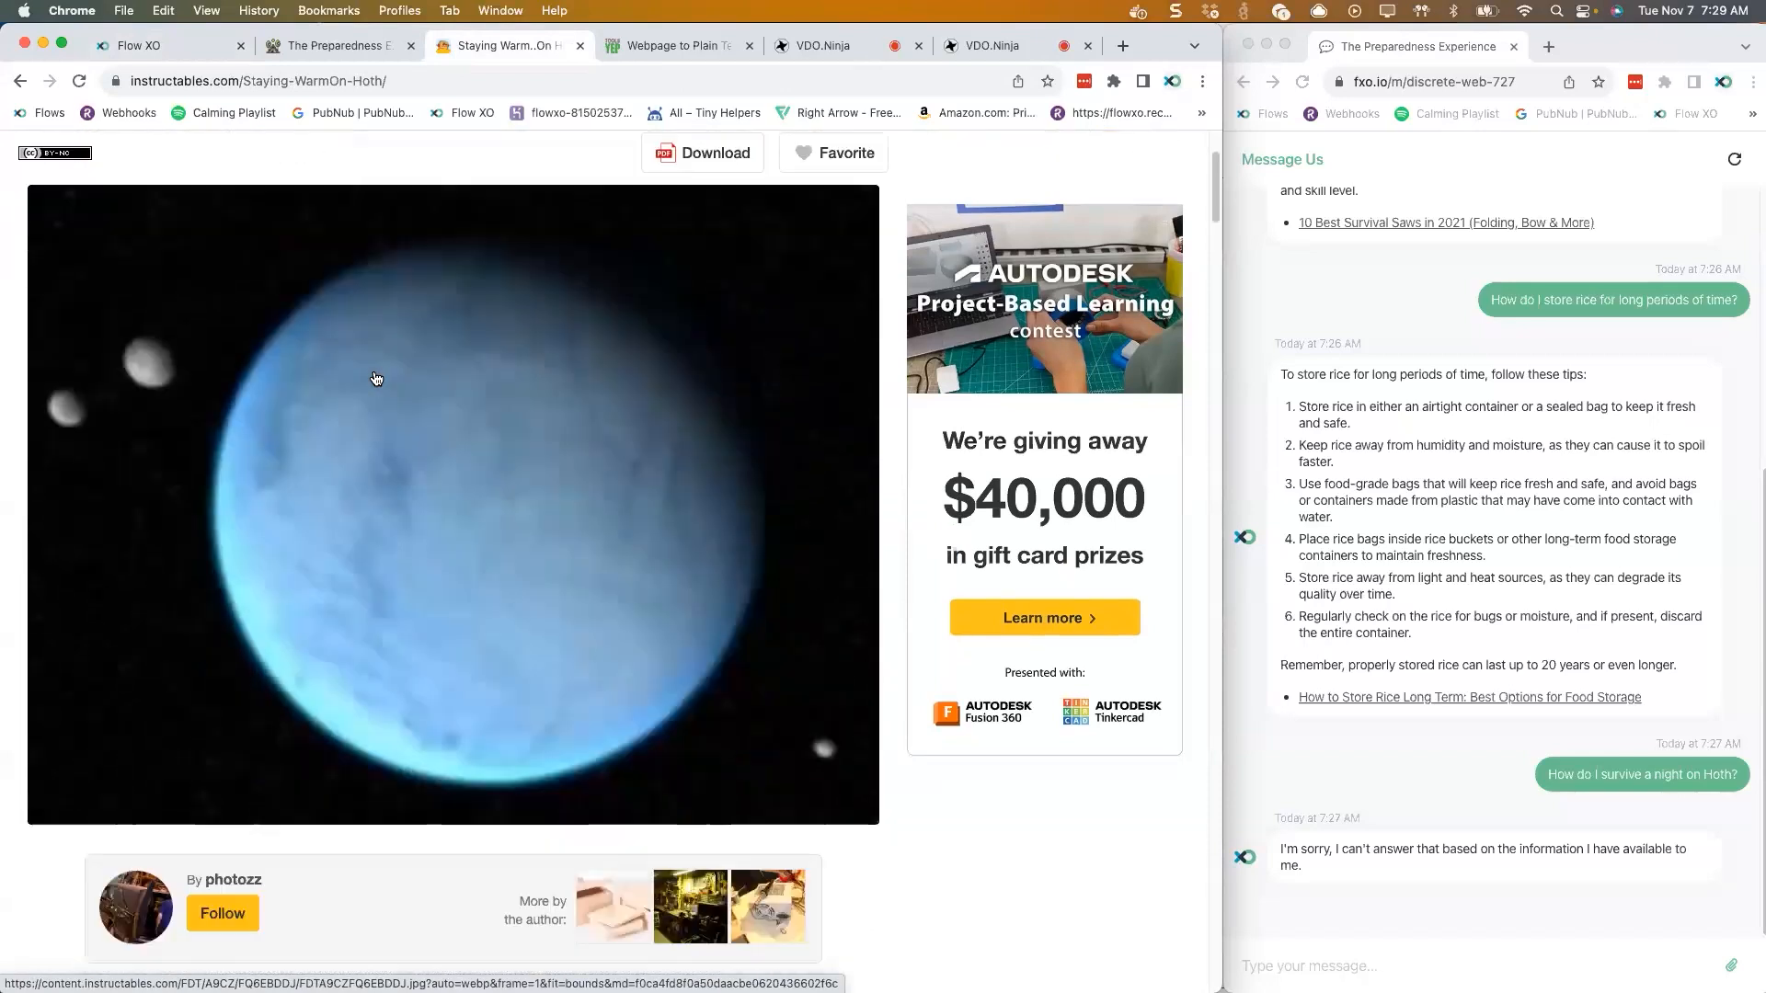
scroll(376, 379, "down", 5)
scroll(373, 369, "up", 8)
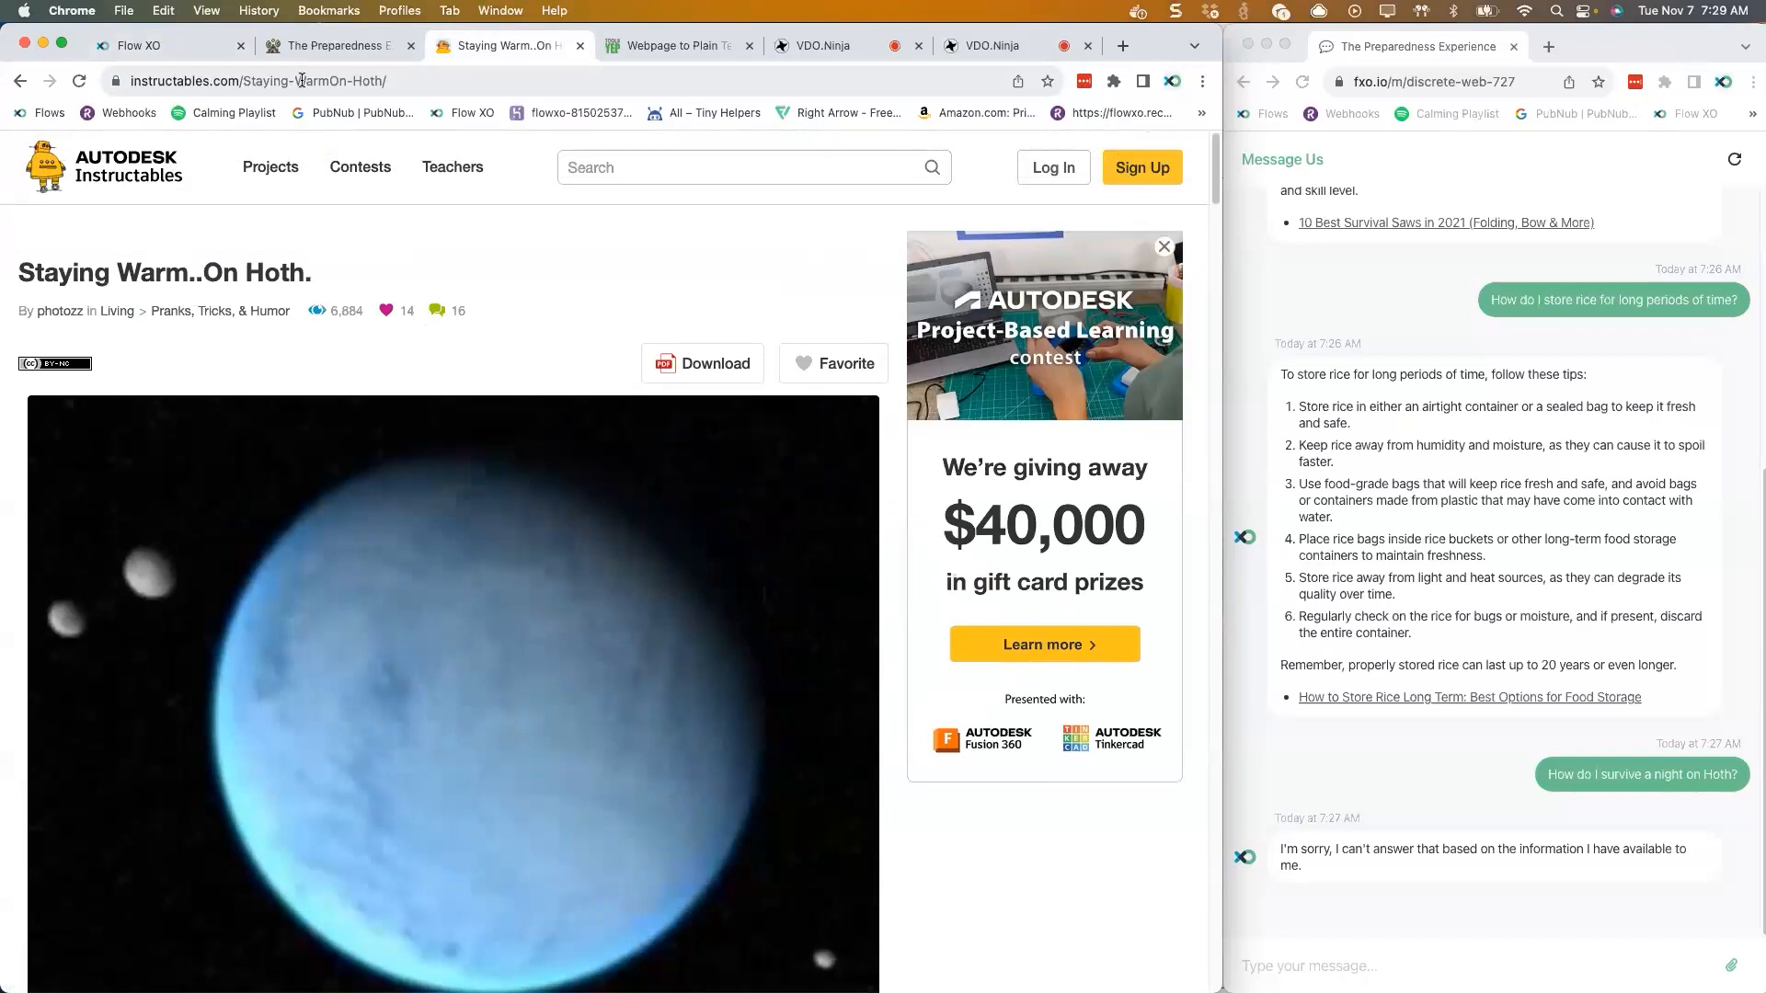
scroll(383, 589, "down", 5)
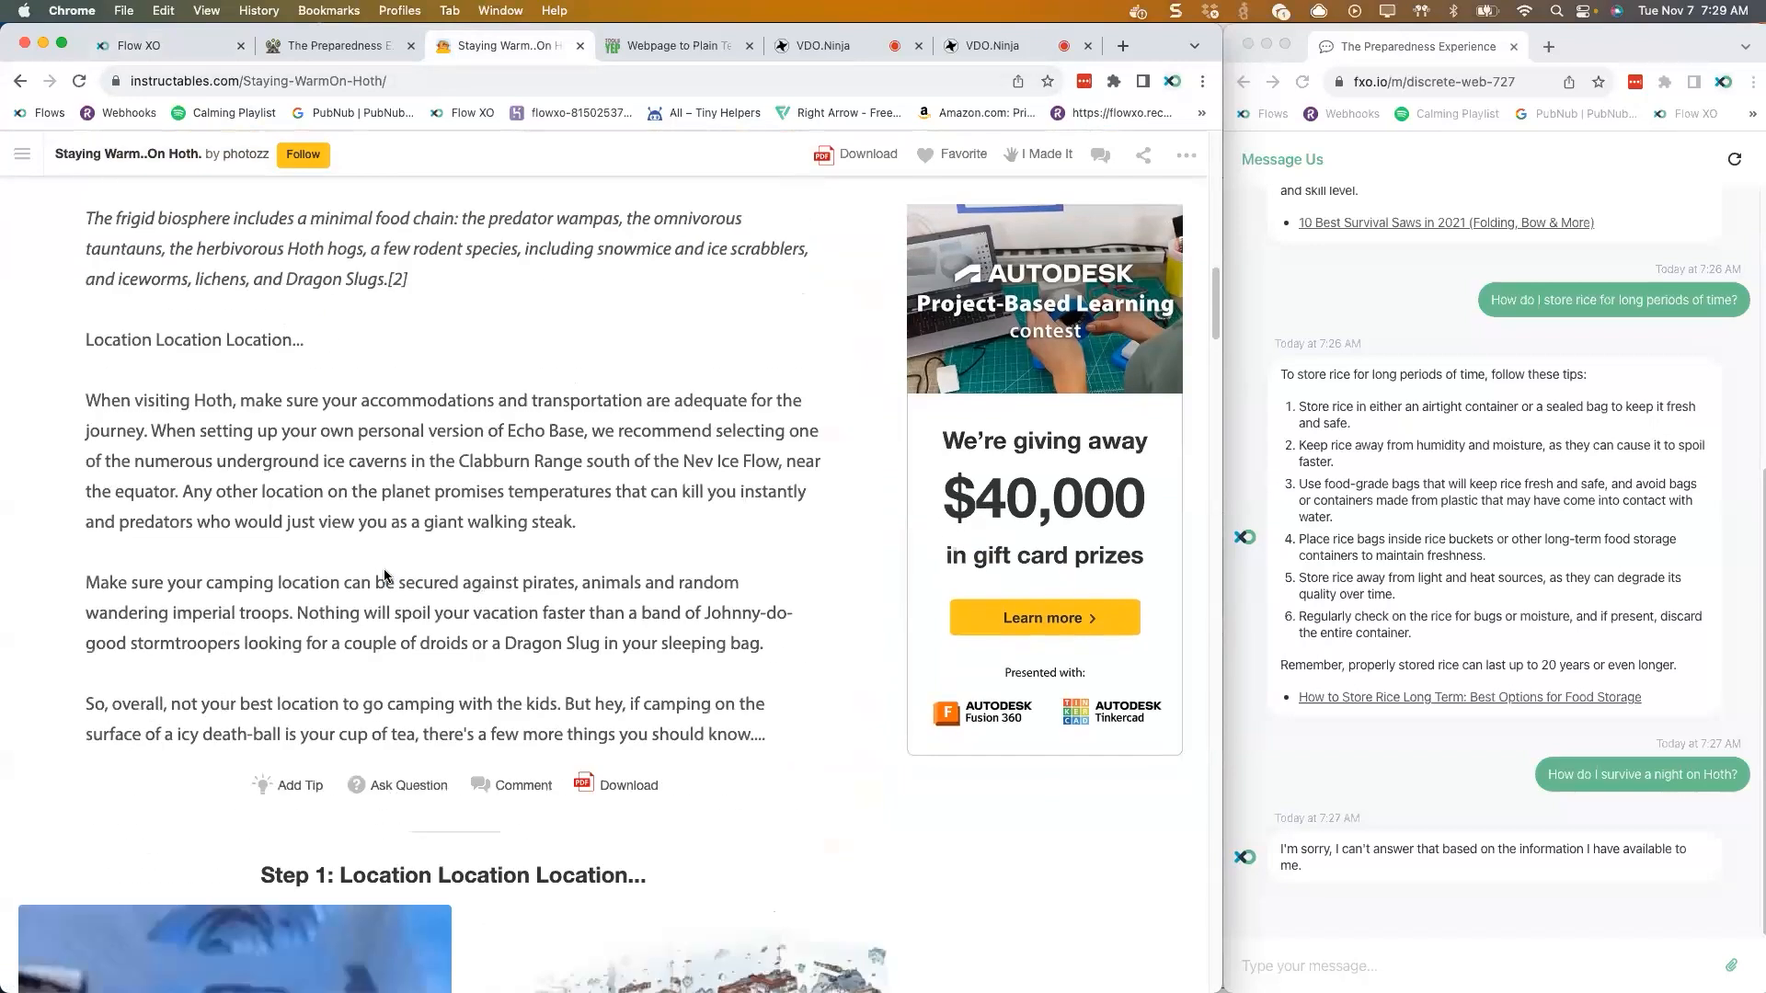
scroll(387, 578, "up", 5)
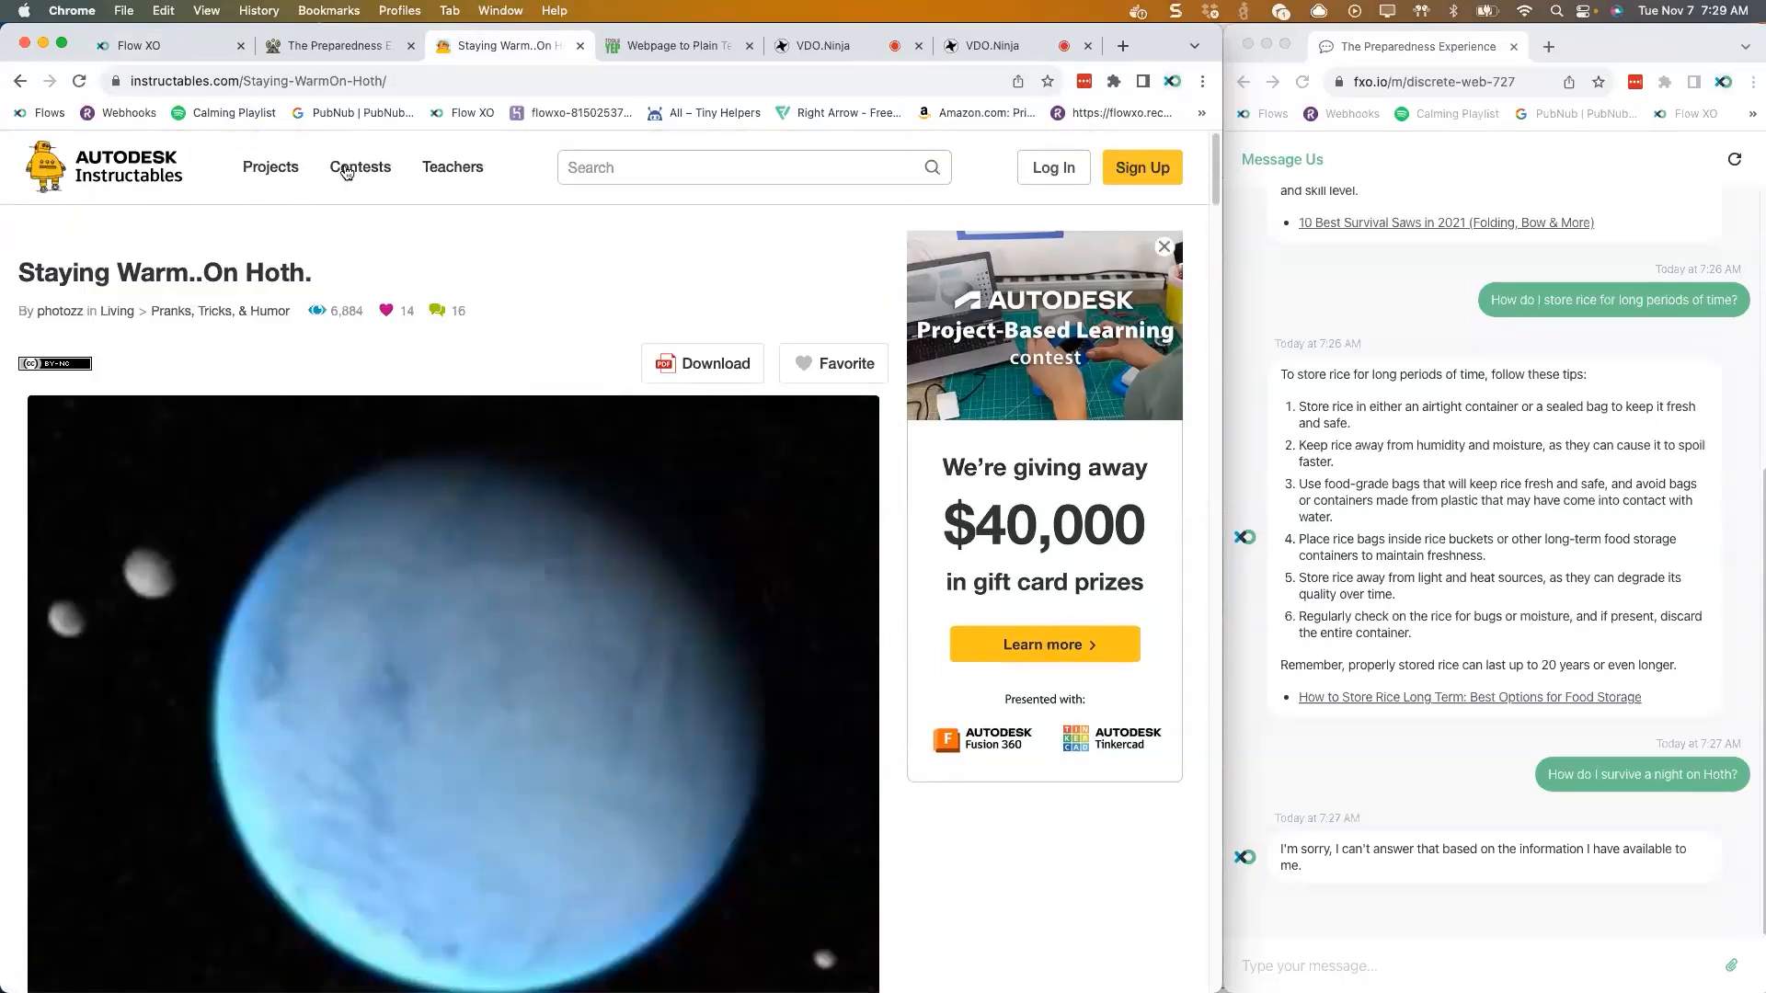
left_click(687, 46)
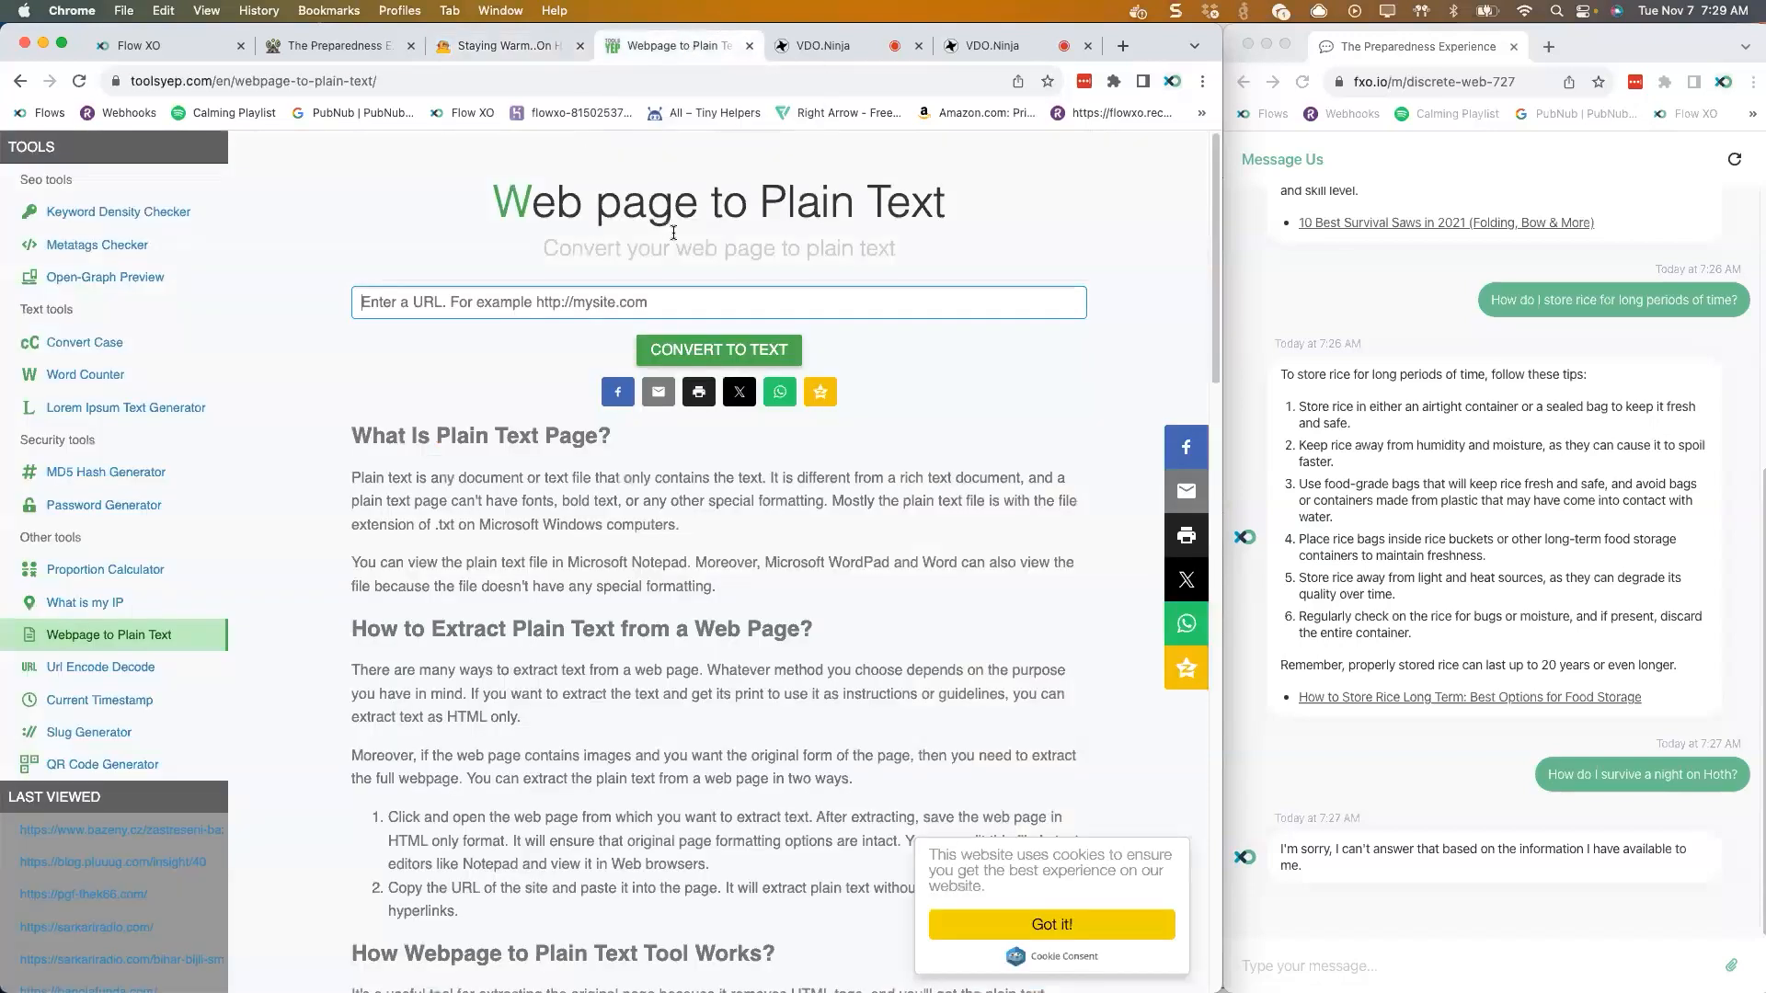
left_click(532, 46)
left_click(361, 83)
key("super+c")
left_click(676, 44)
left_click(624, 298)
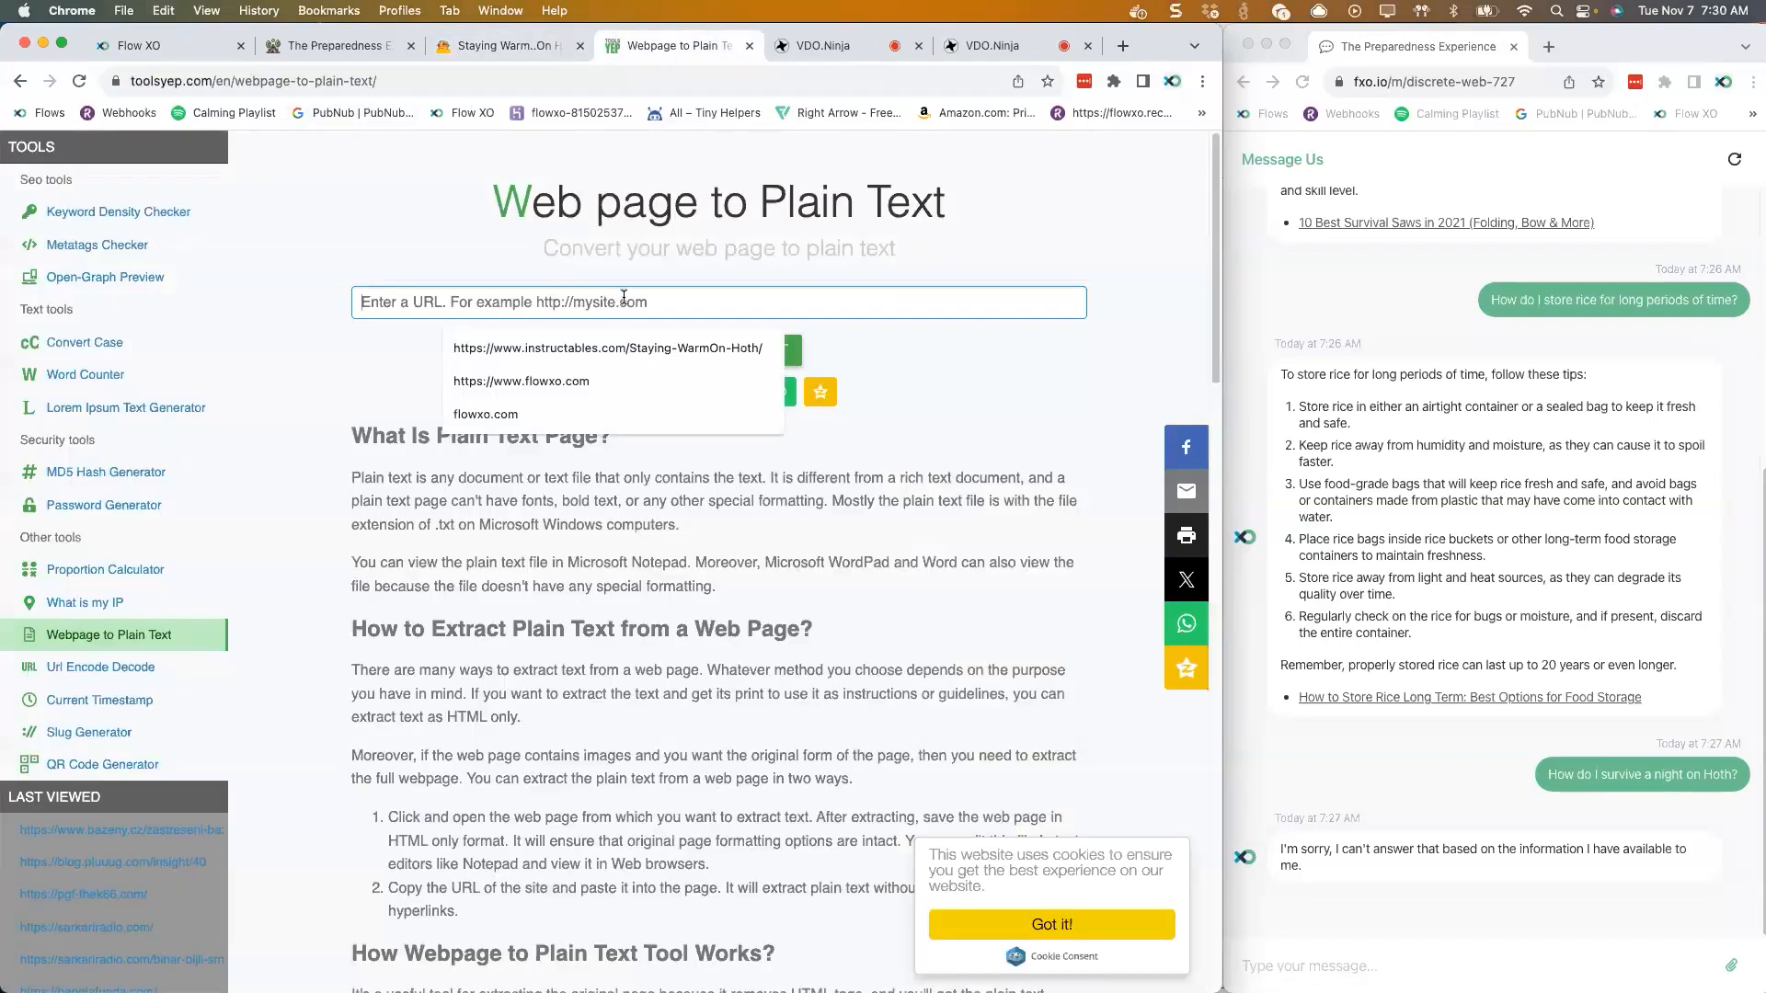
key("super+v")
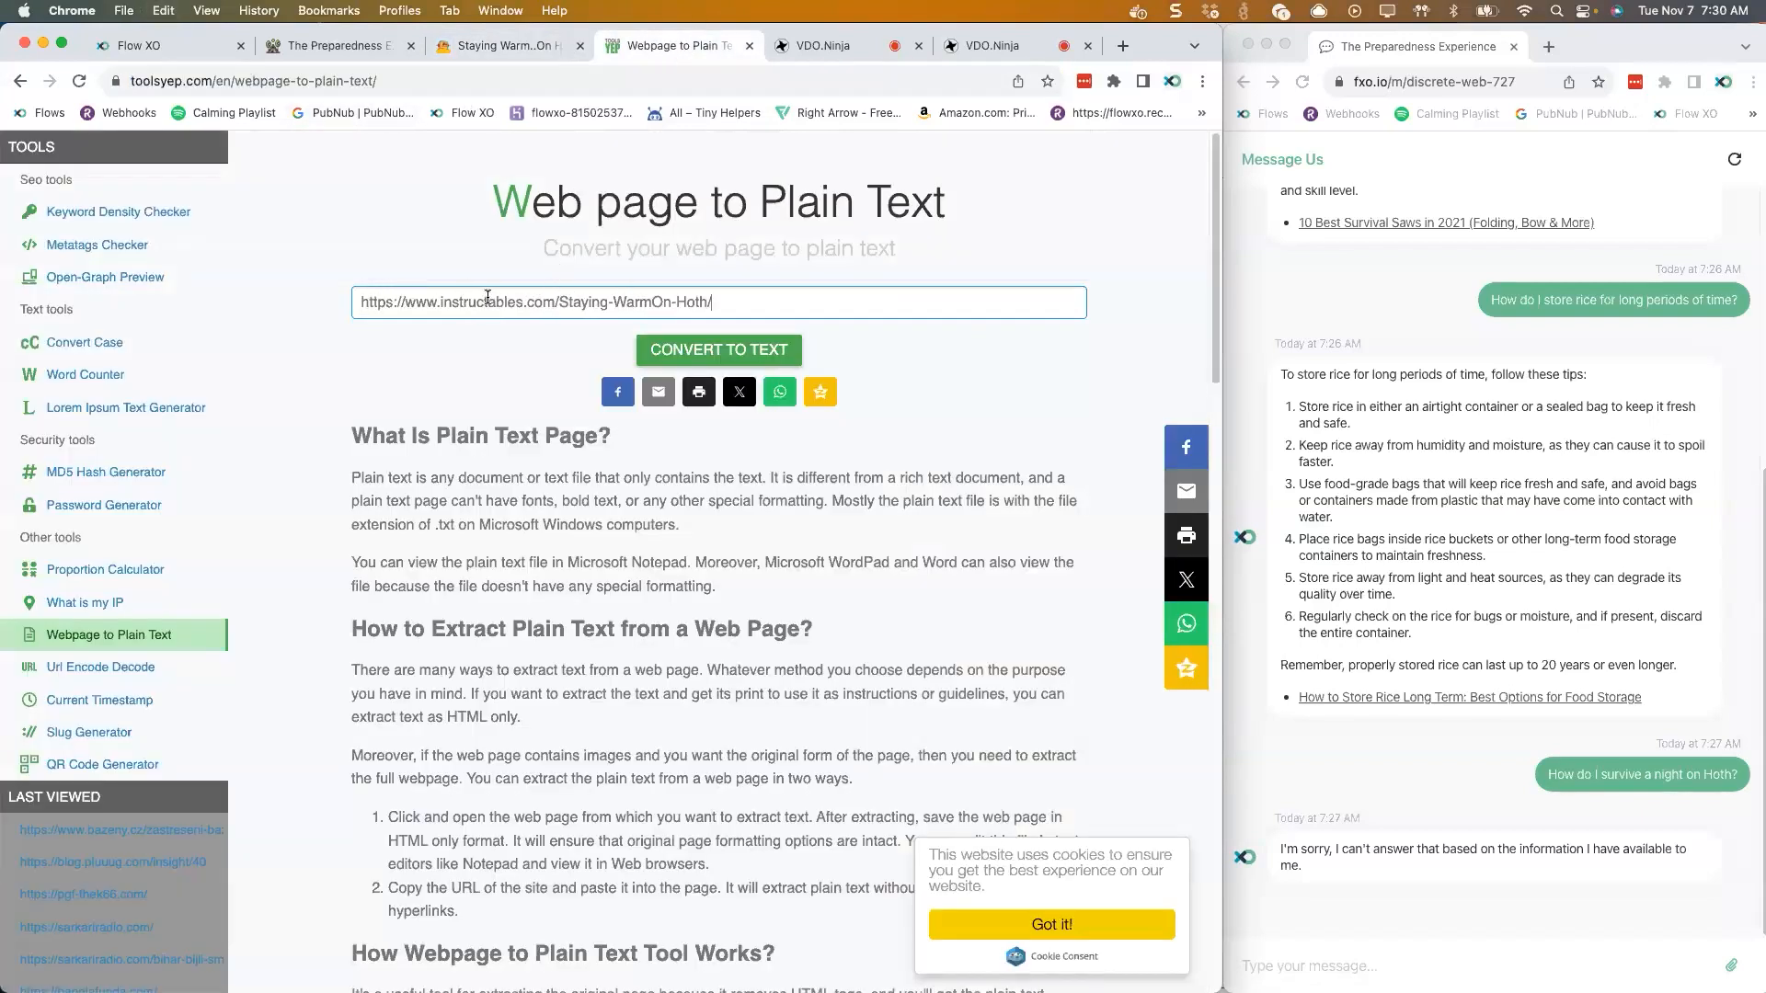
left_click(674, 358)
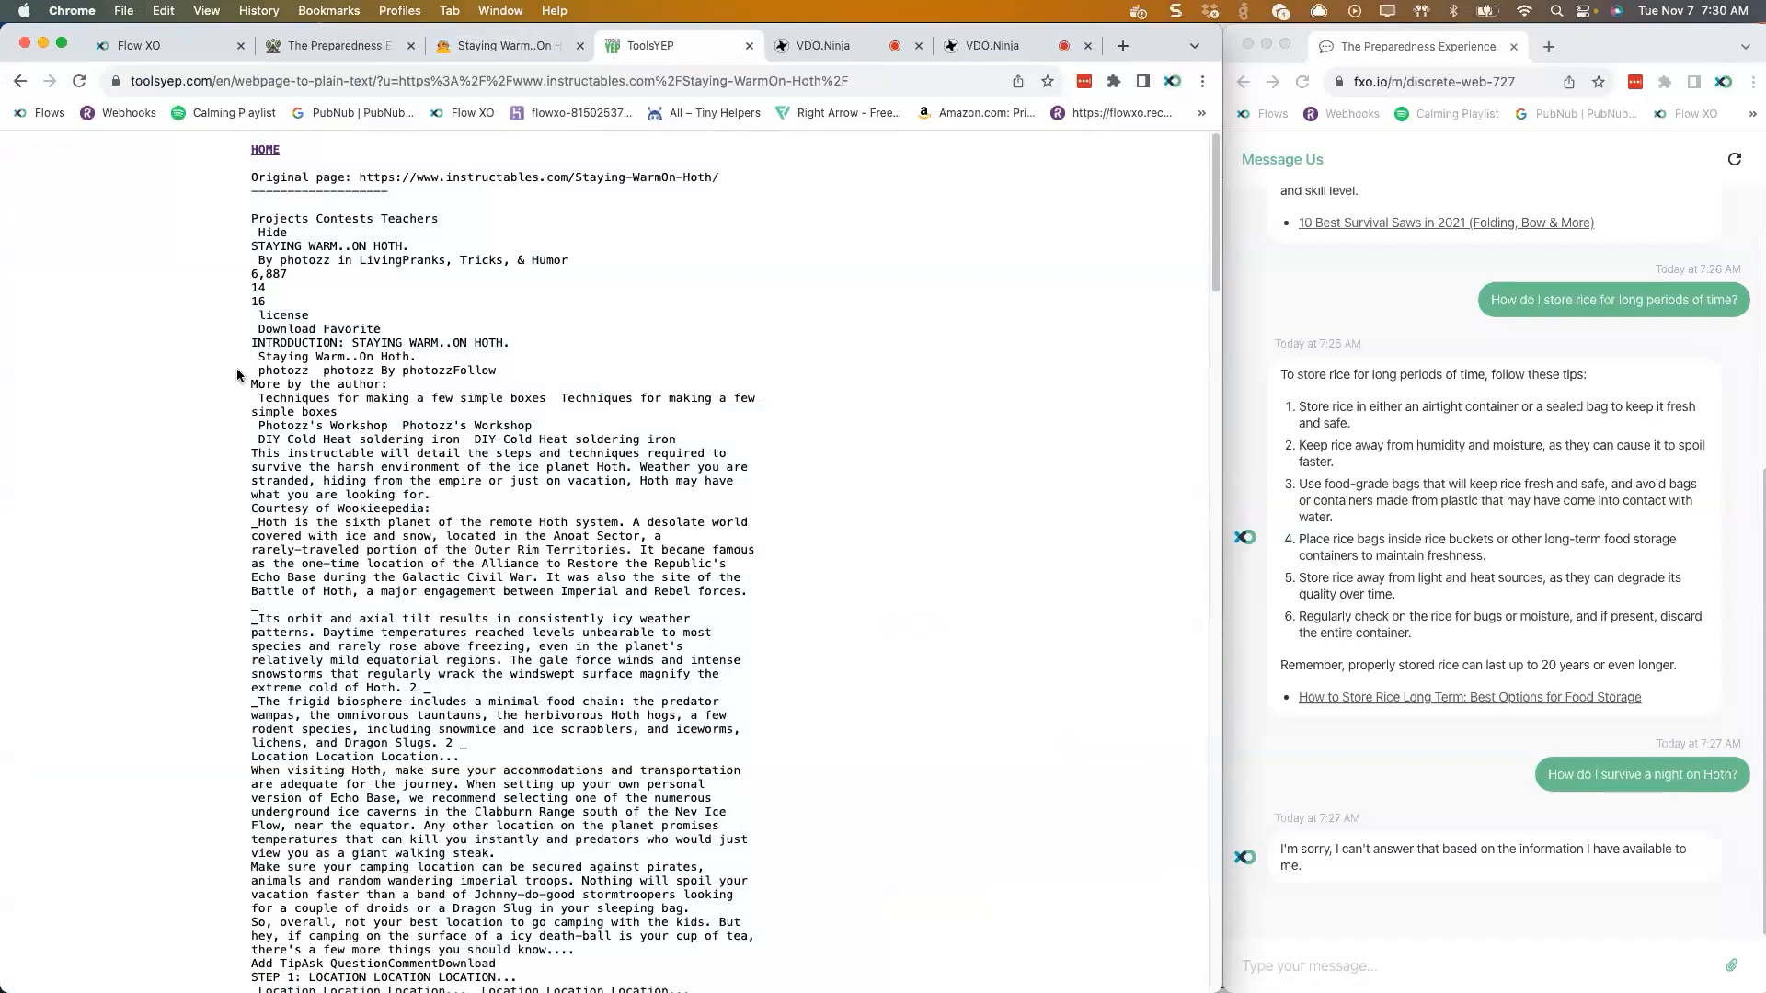
- Copy the converted article text from its introduction through "Ta-Da!" into the content of the Surviving Hoth document
scroll(496, 640, "down", 5)
left_click_drag(250, 342, 485, 287)
scroll(496, 639, "down", 15)
scroll(468, 320, "up", 1)
key("super+c")
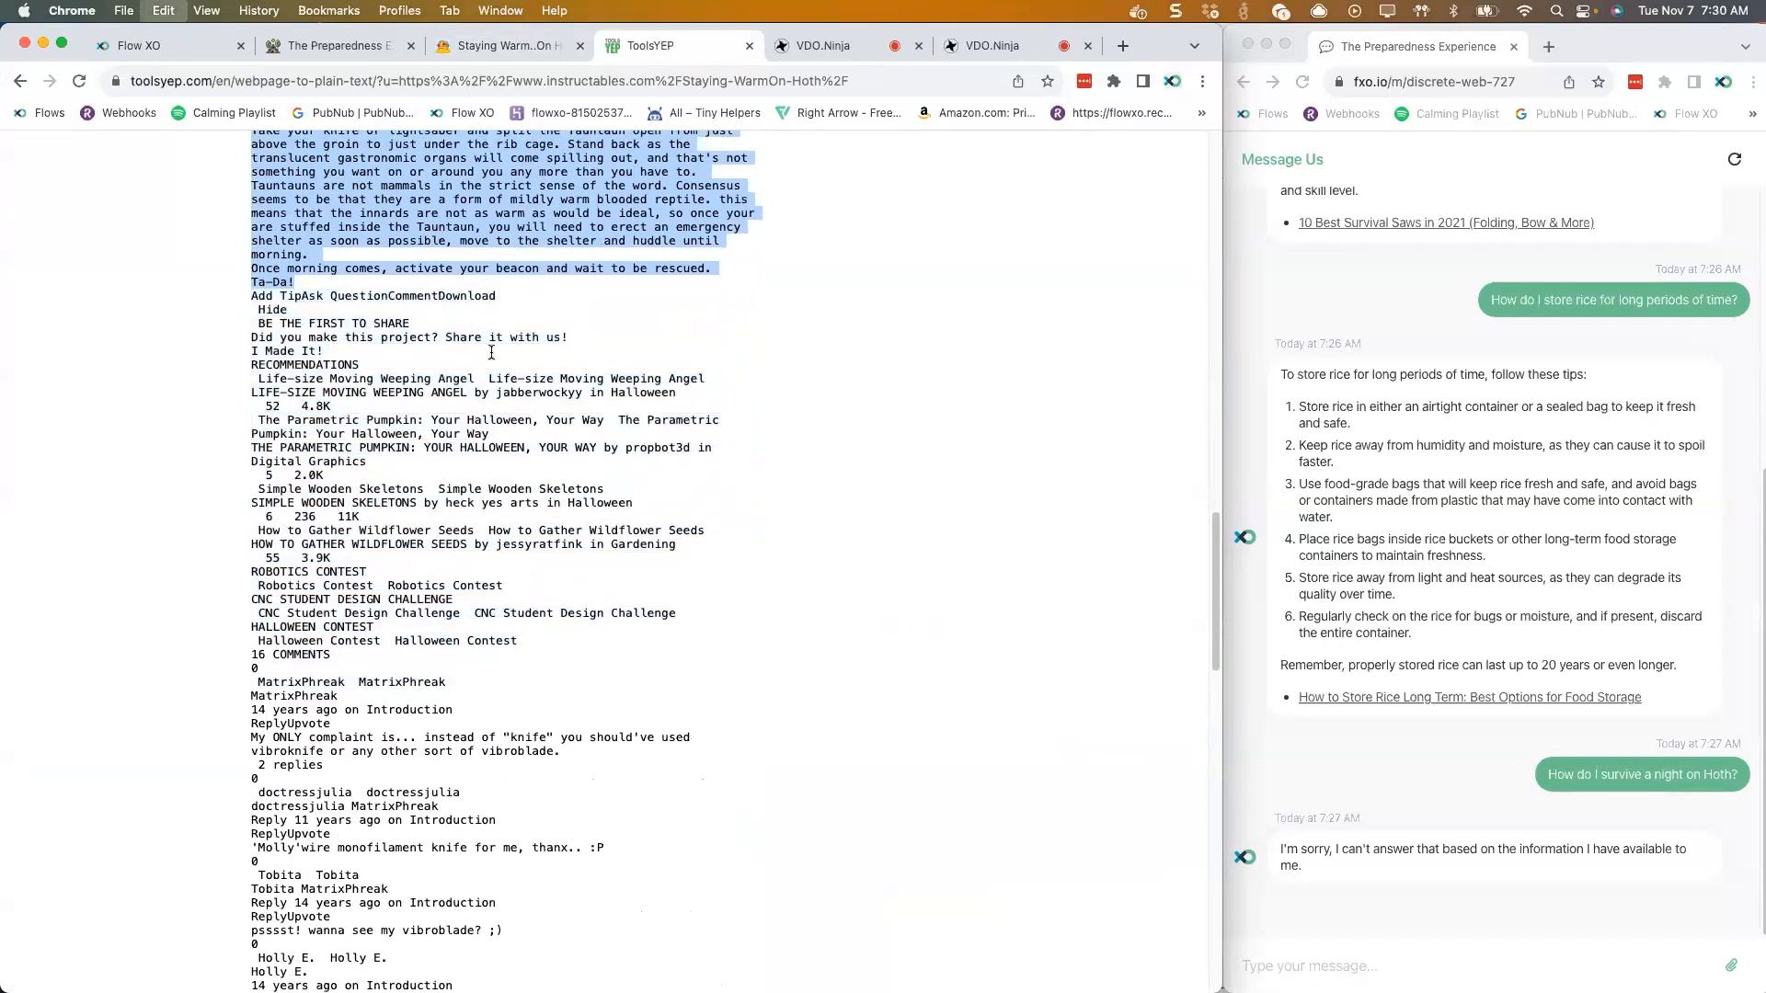
left_click(160, 49)
left_click(382, 638)
key("super+v")
scroll(382, 638, "up", 20)
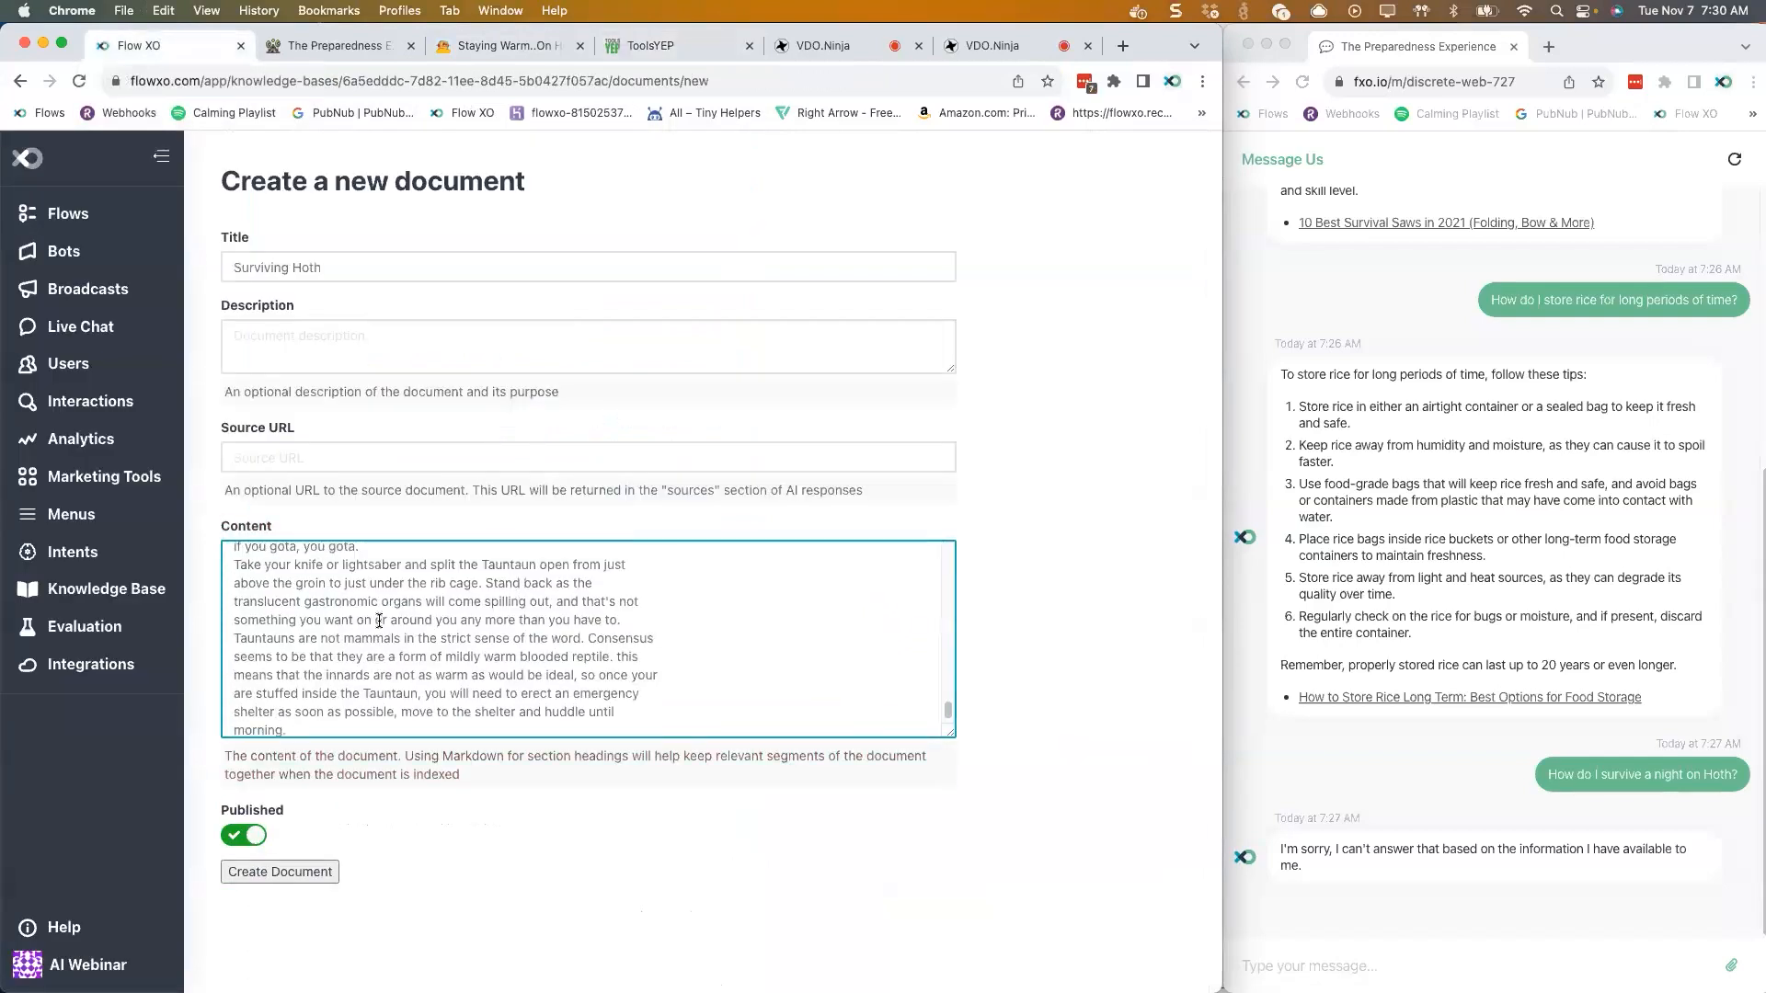
left_click(473, 48)
left_click(313, 81)
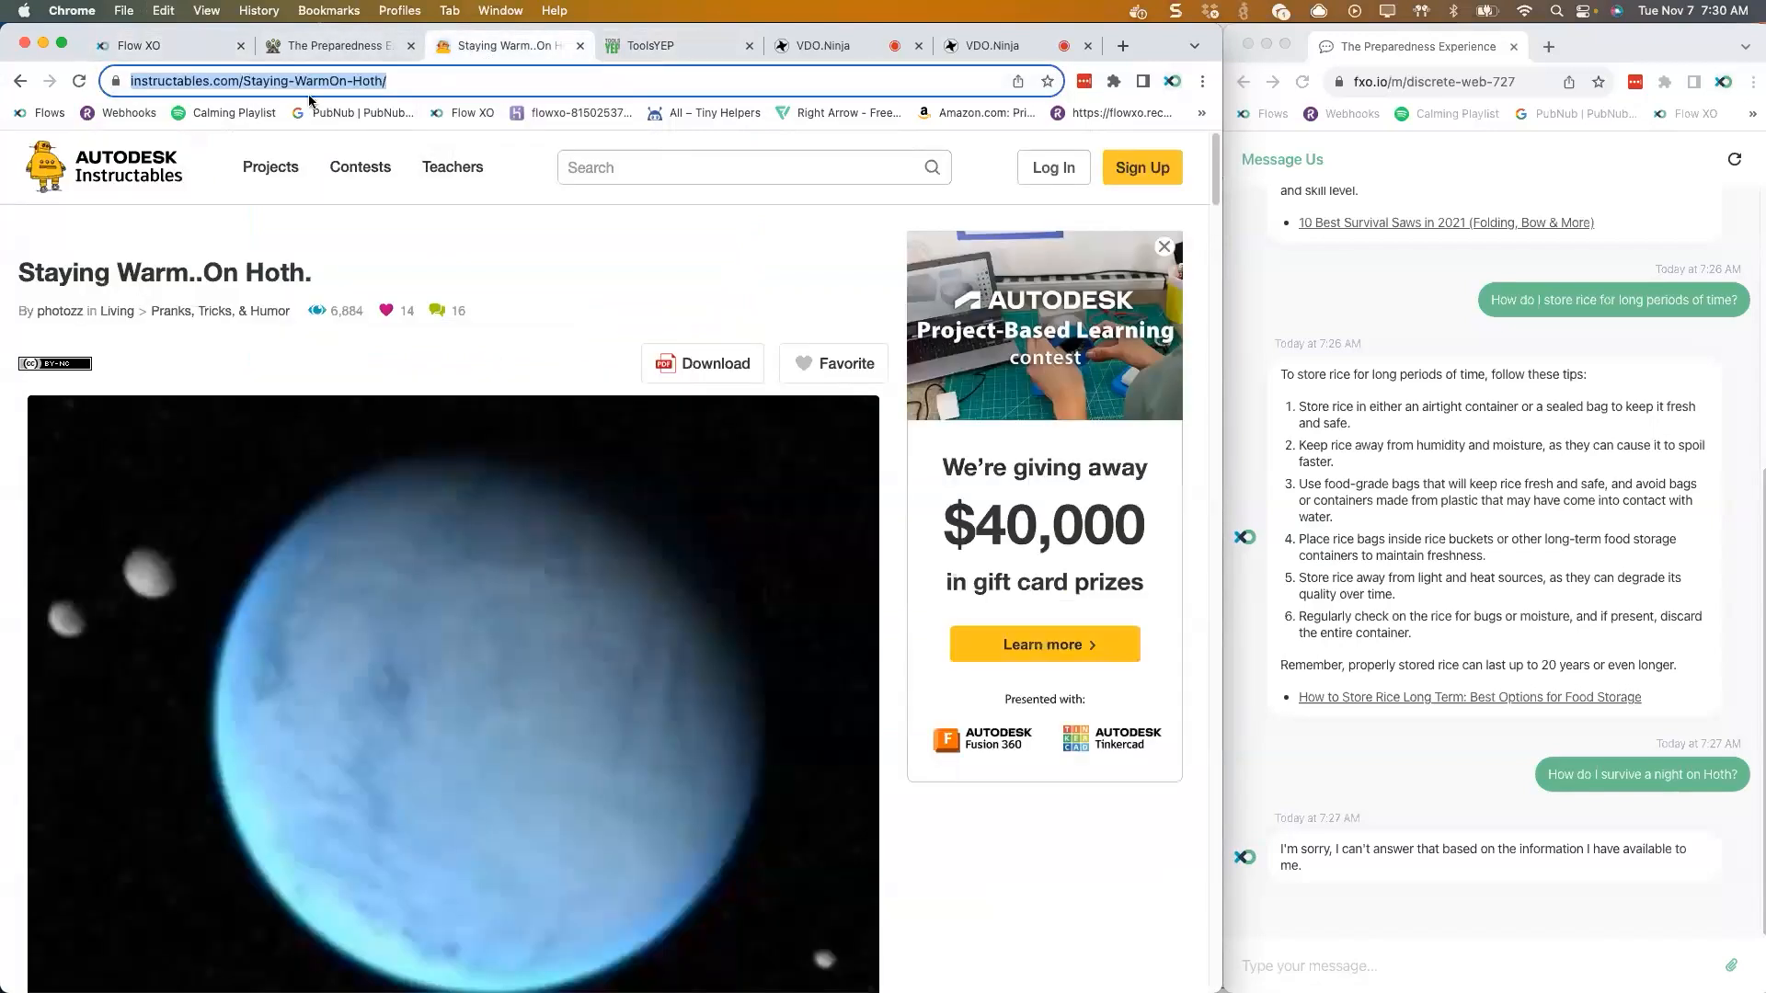
left_click(162, 44)
left_click(296, 455)
key("super+v")
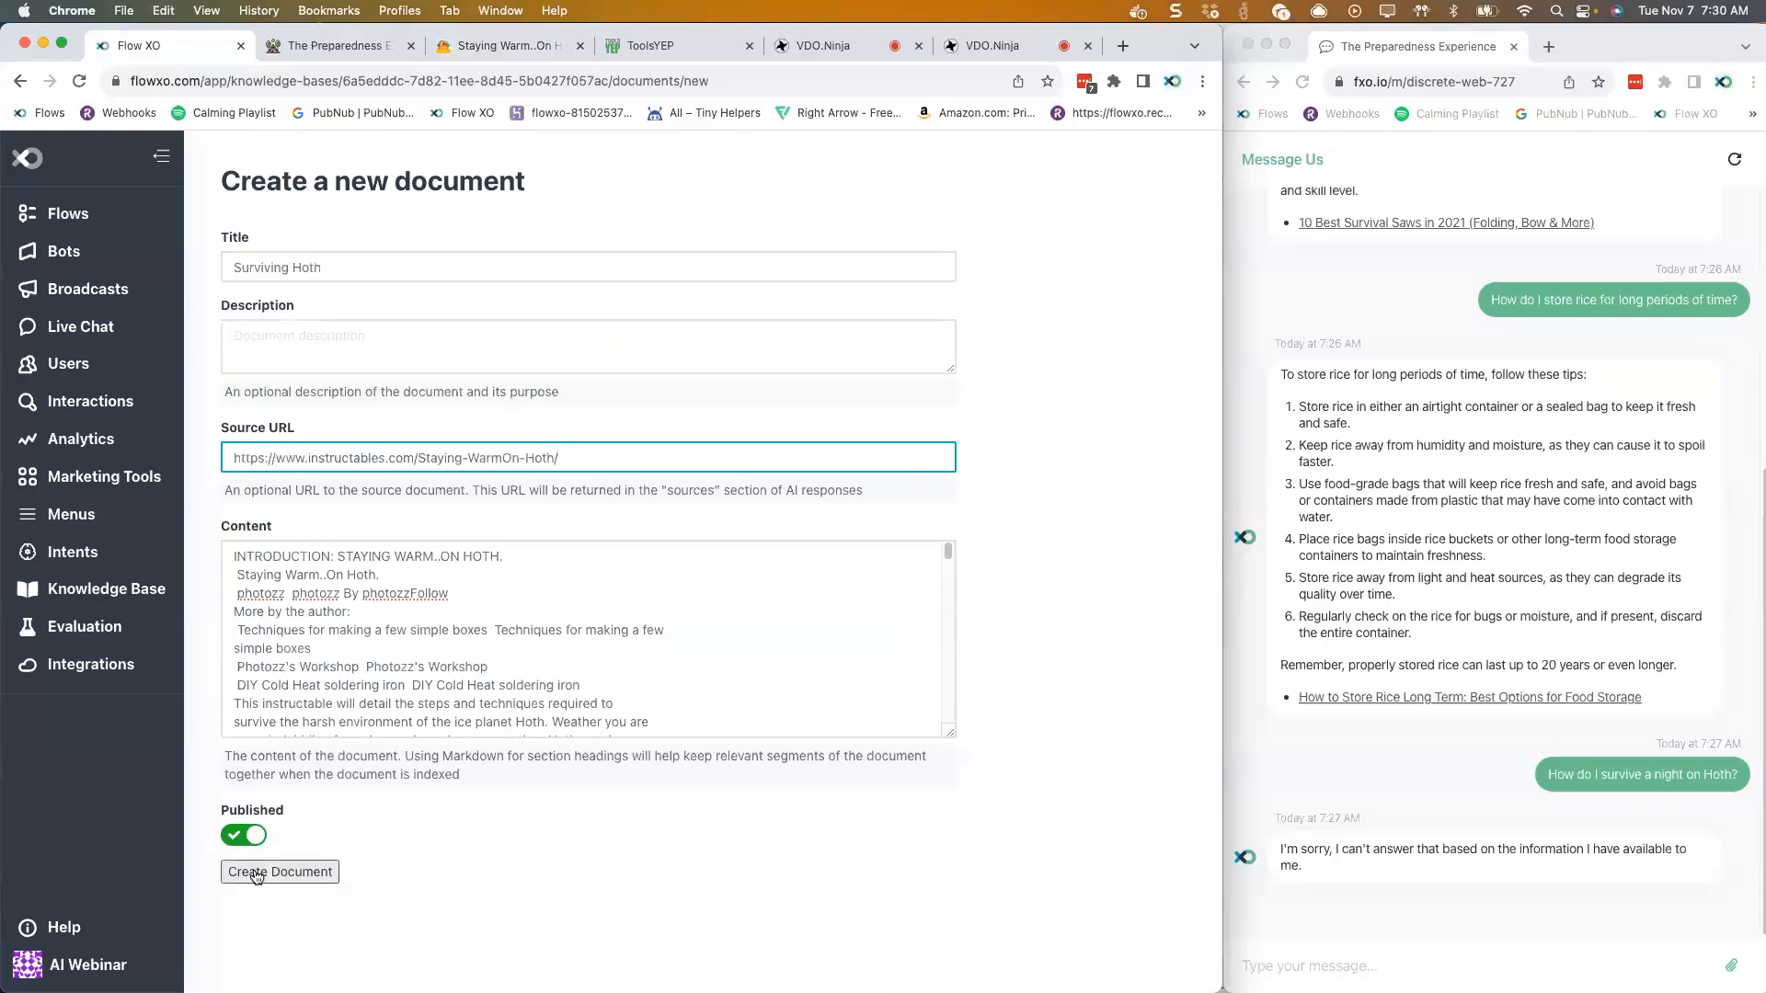
left_click(282, 871)
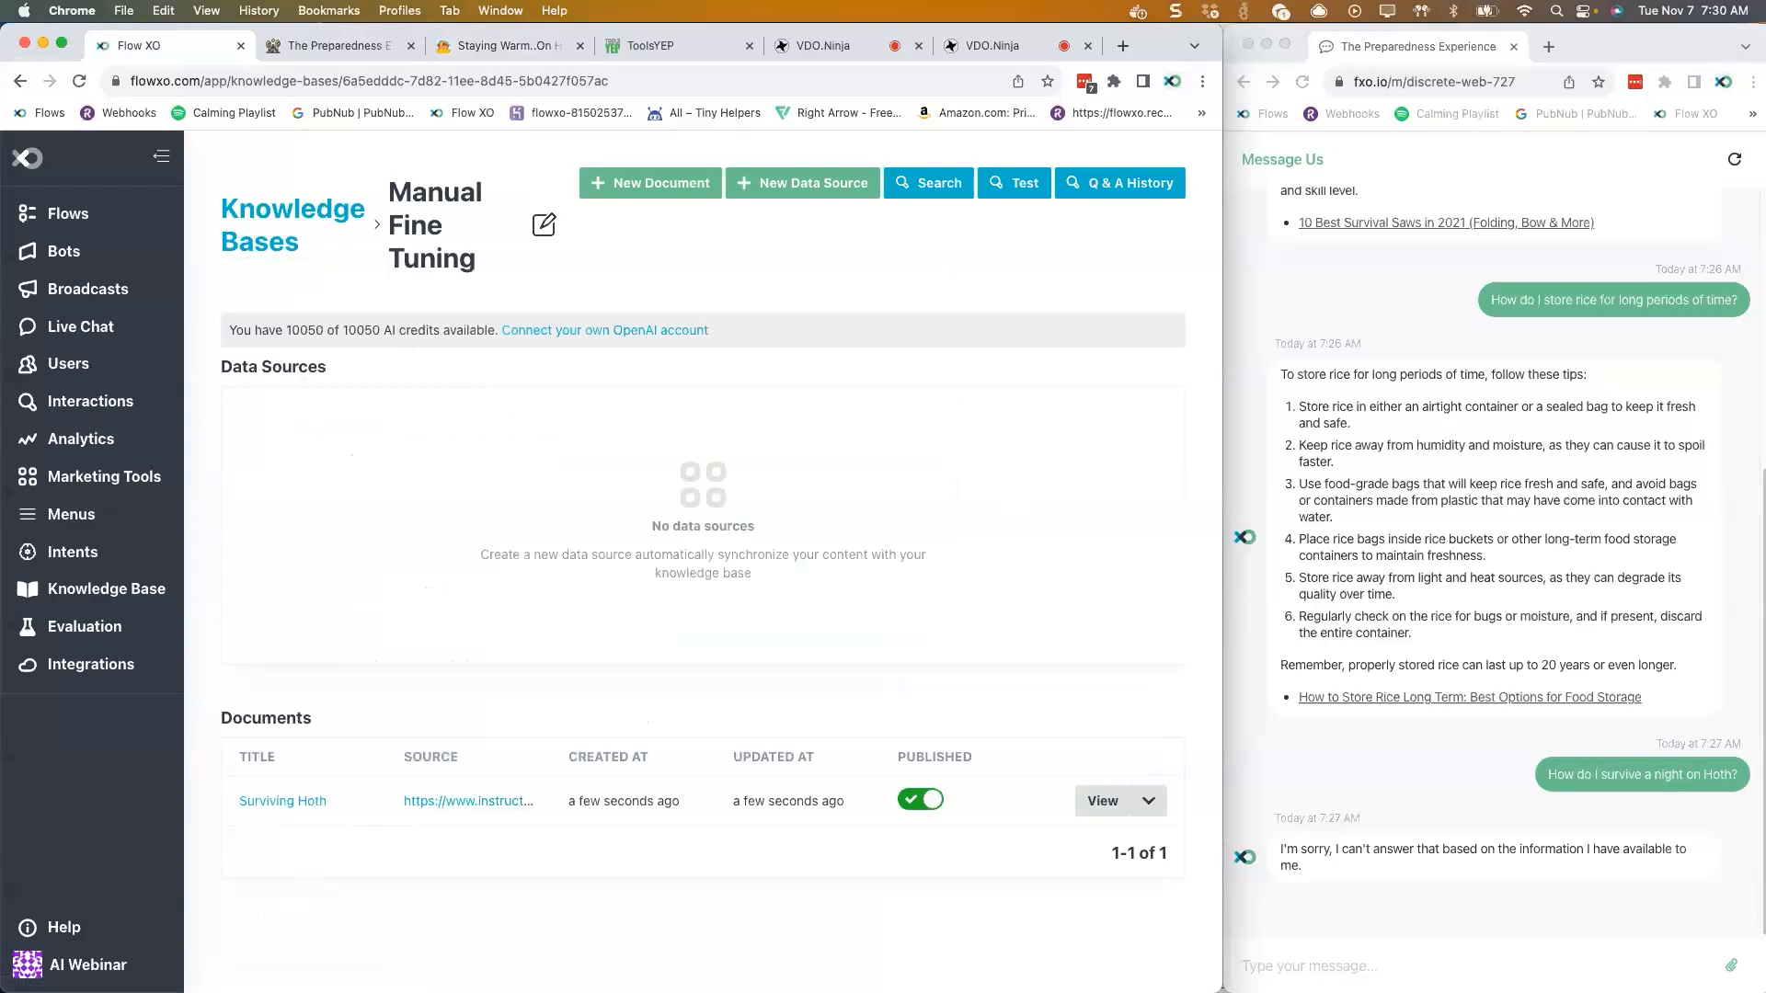
- Ask the bot "How do I survive a night on Hoth?" again in its chat window
left_click(1347, 967)
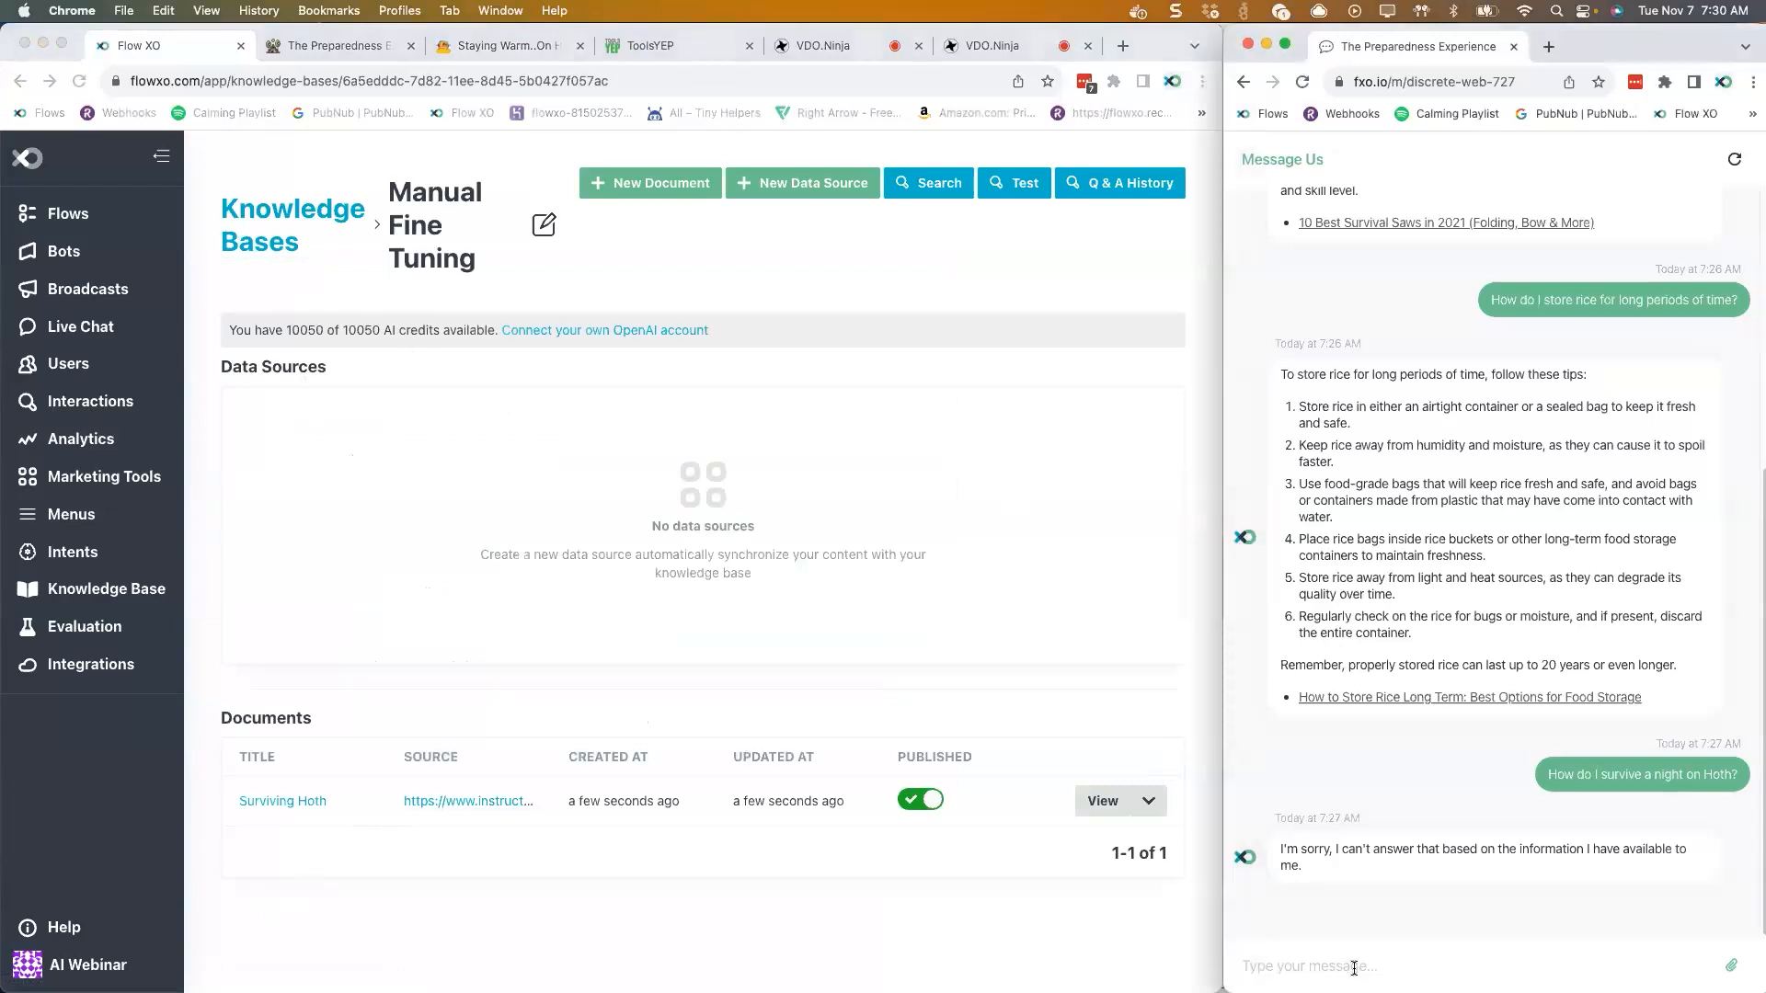
type("How do I survive a night on Hoth?")
key("Return")
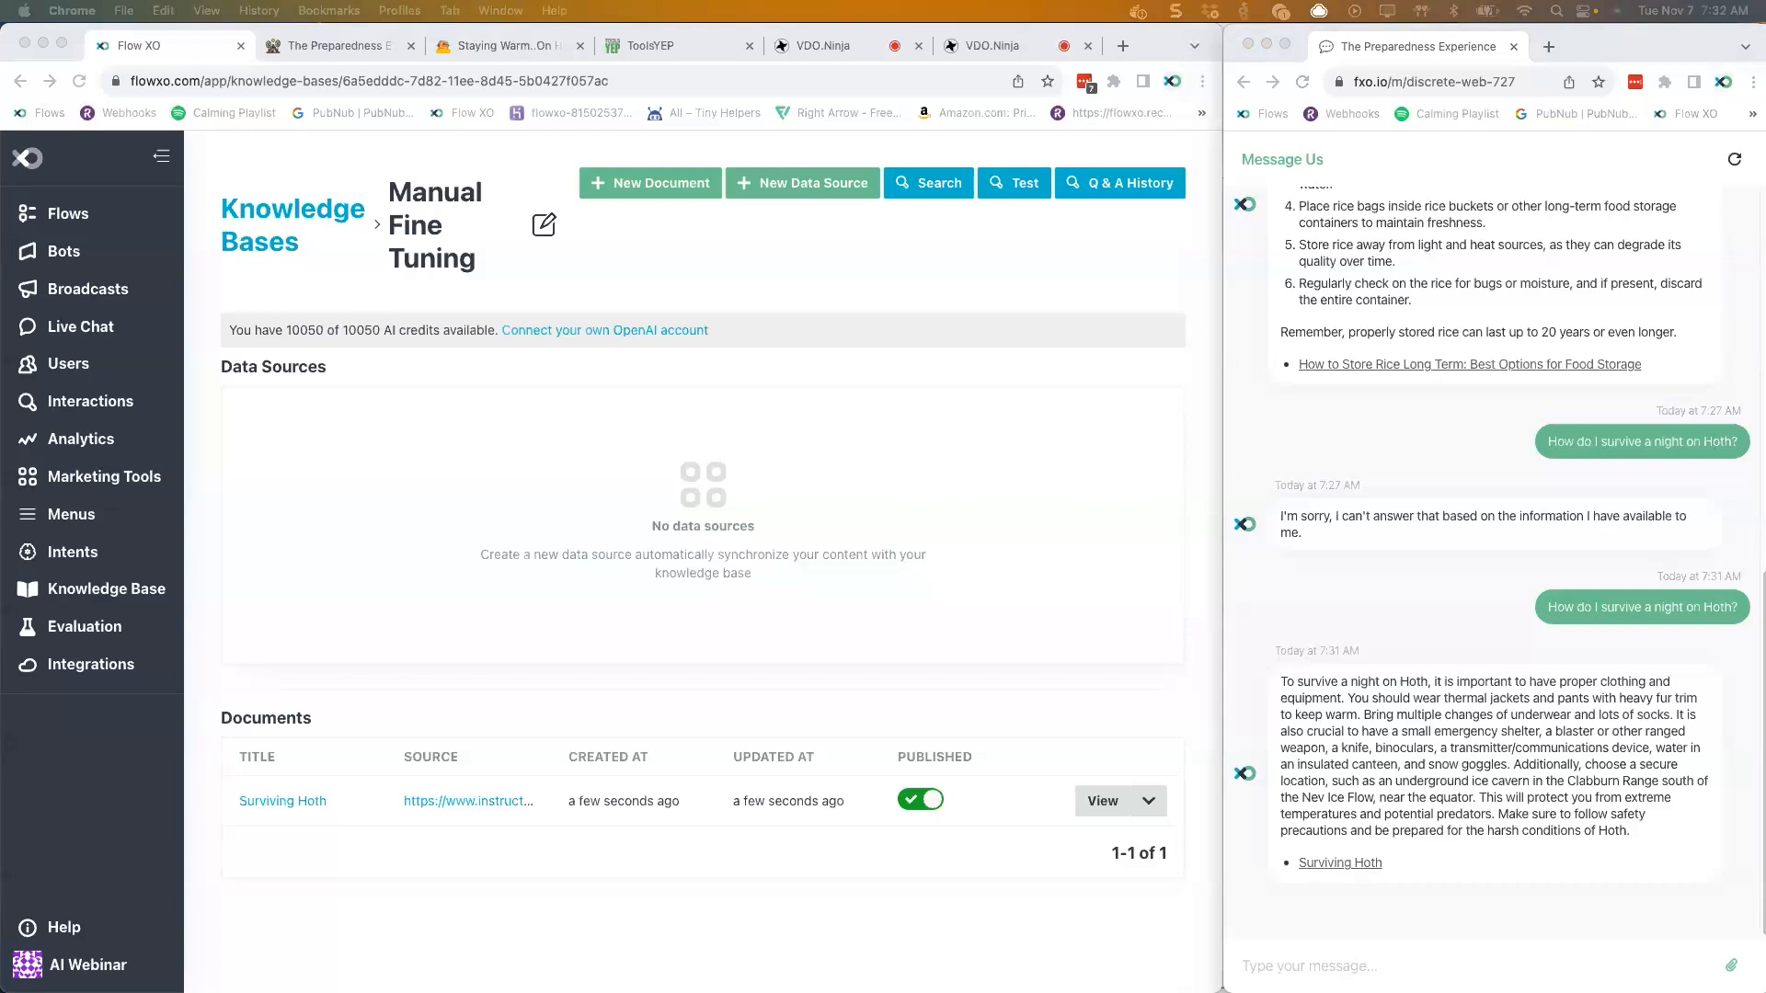
- Show all conversations in Live Chat and review the bot's exchange about surviving on Hoth
left_click(104, 327)
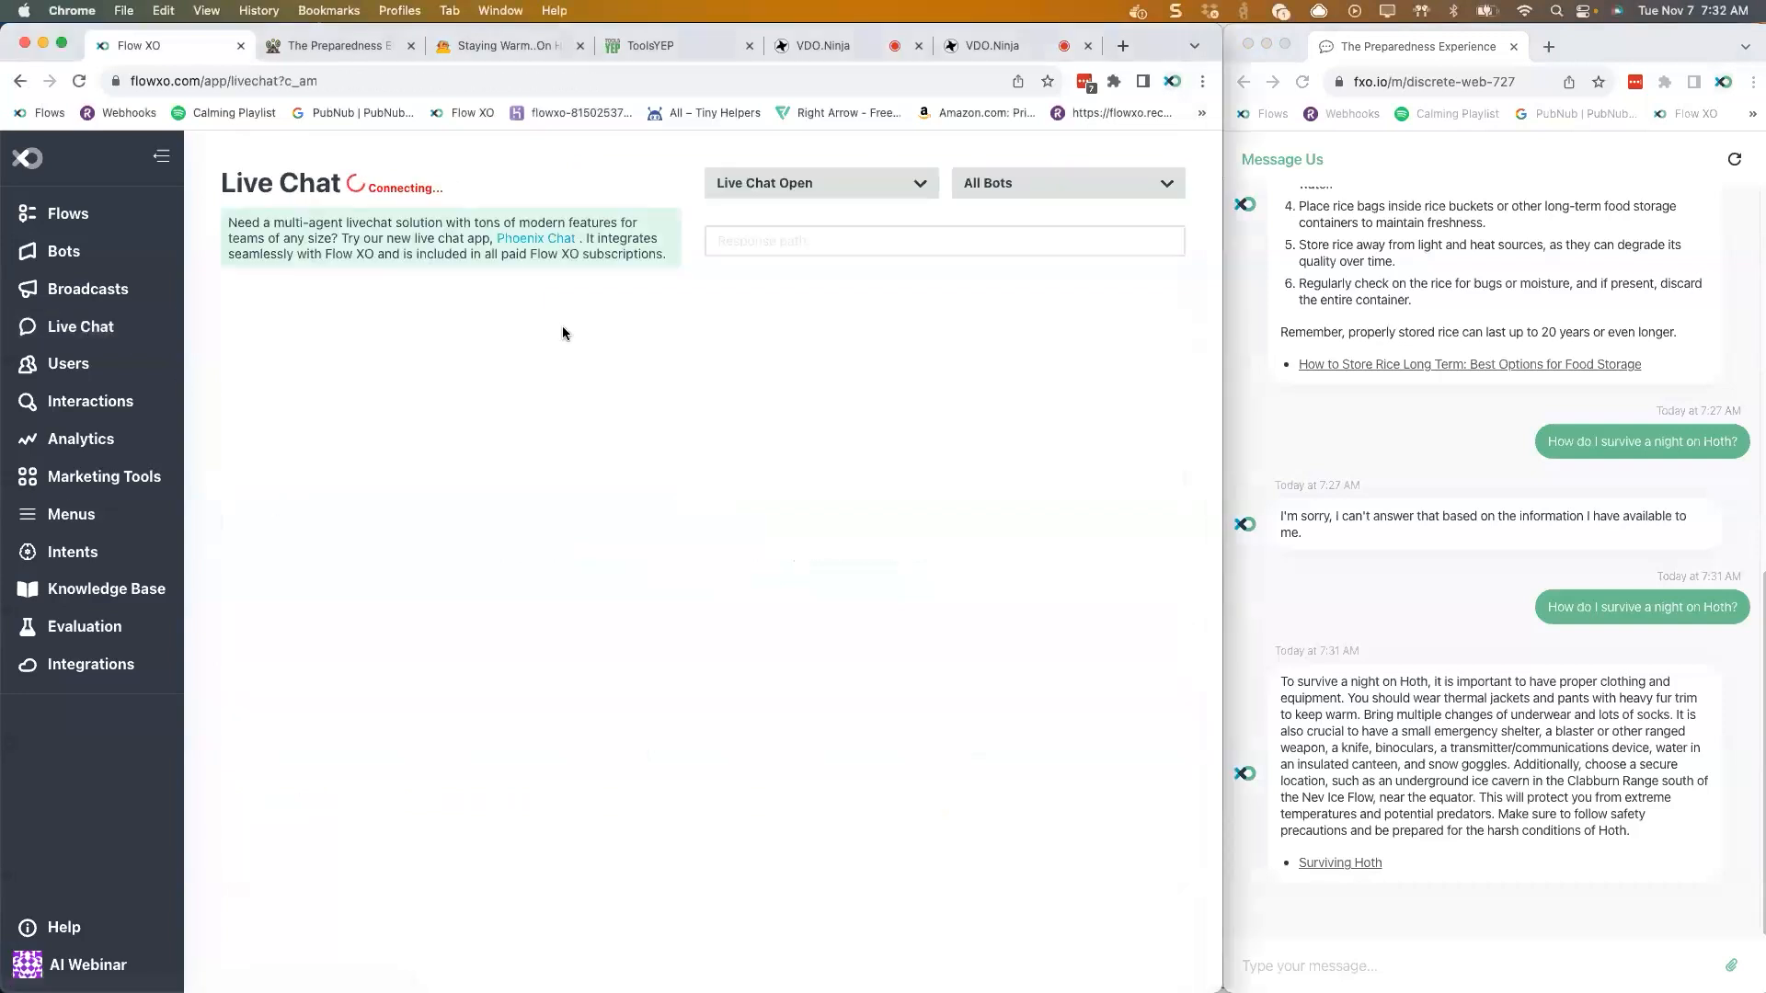
left_click(782, 183)
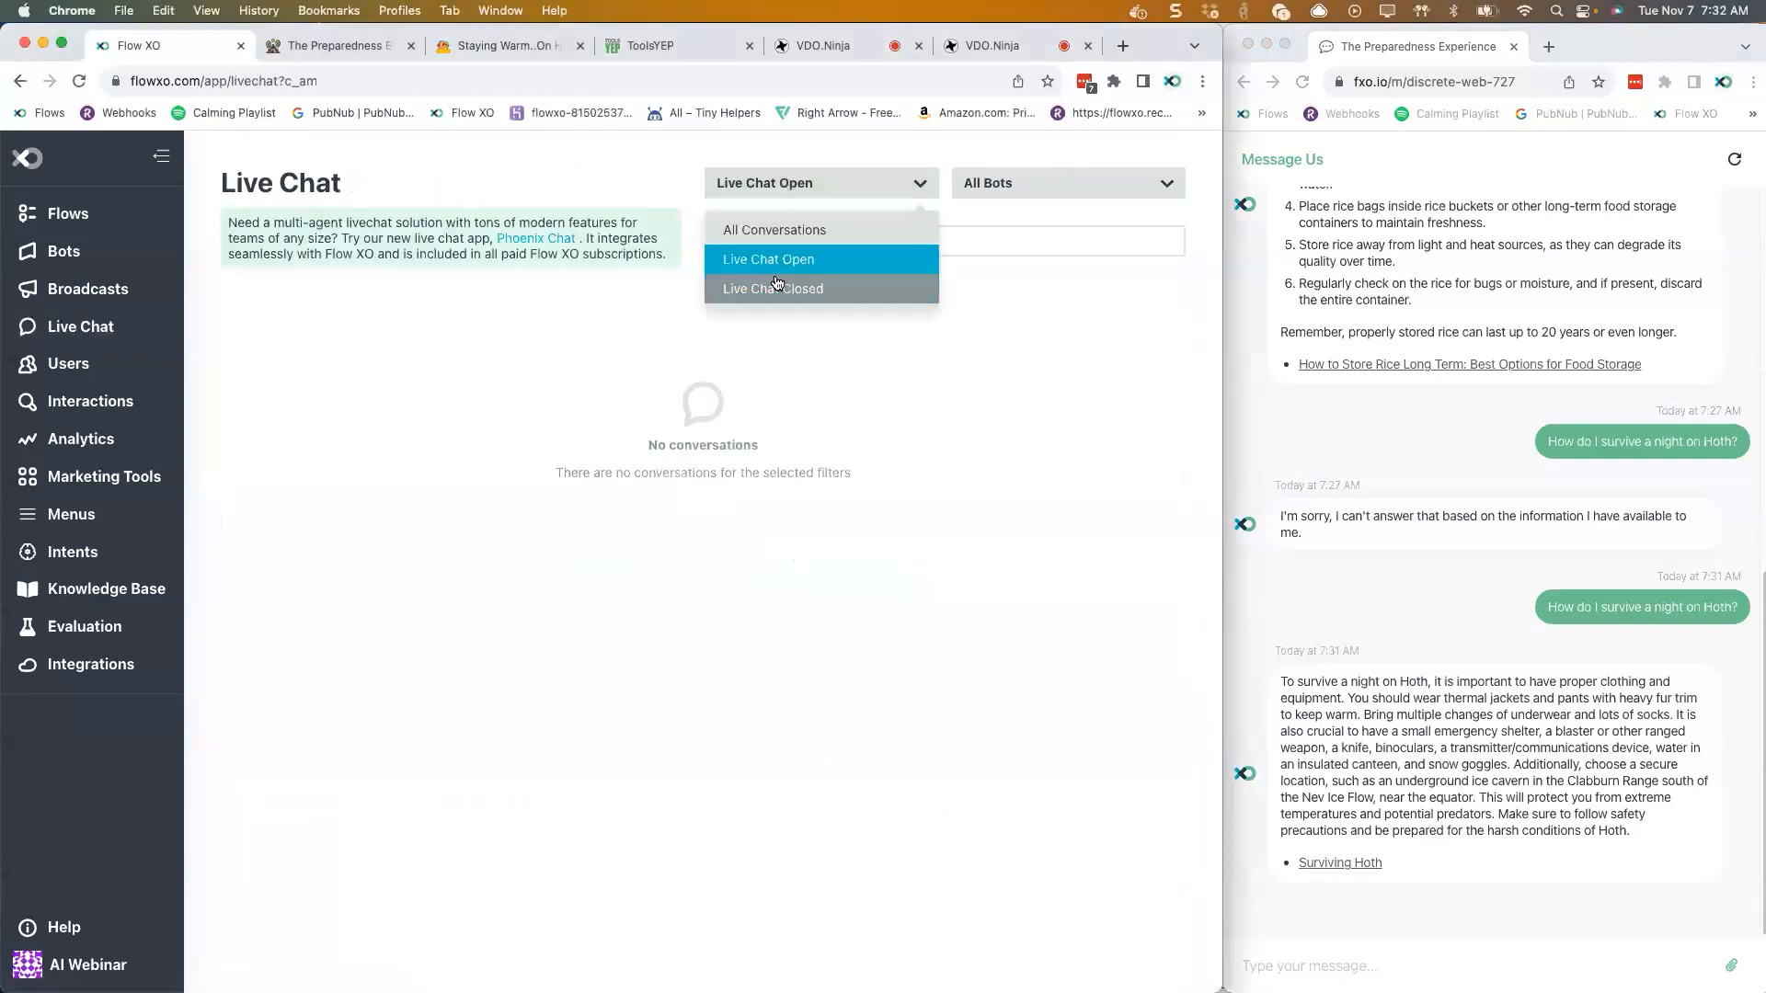
left_click(783, 230)
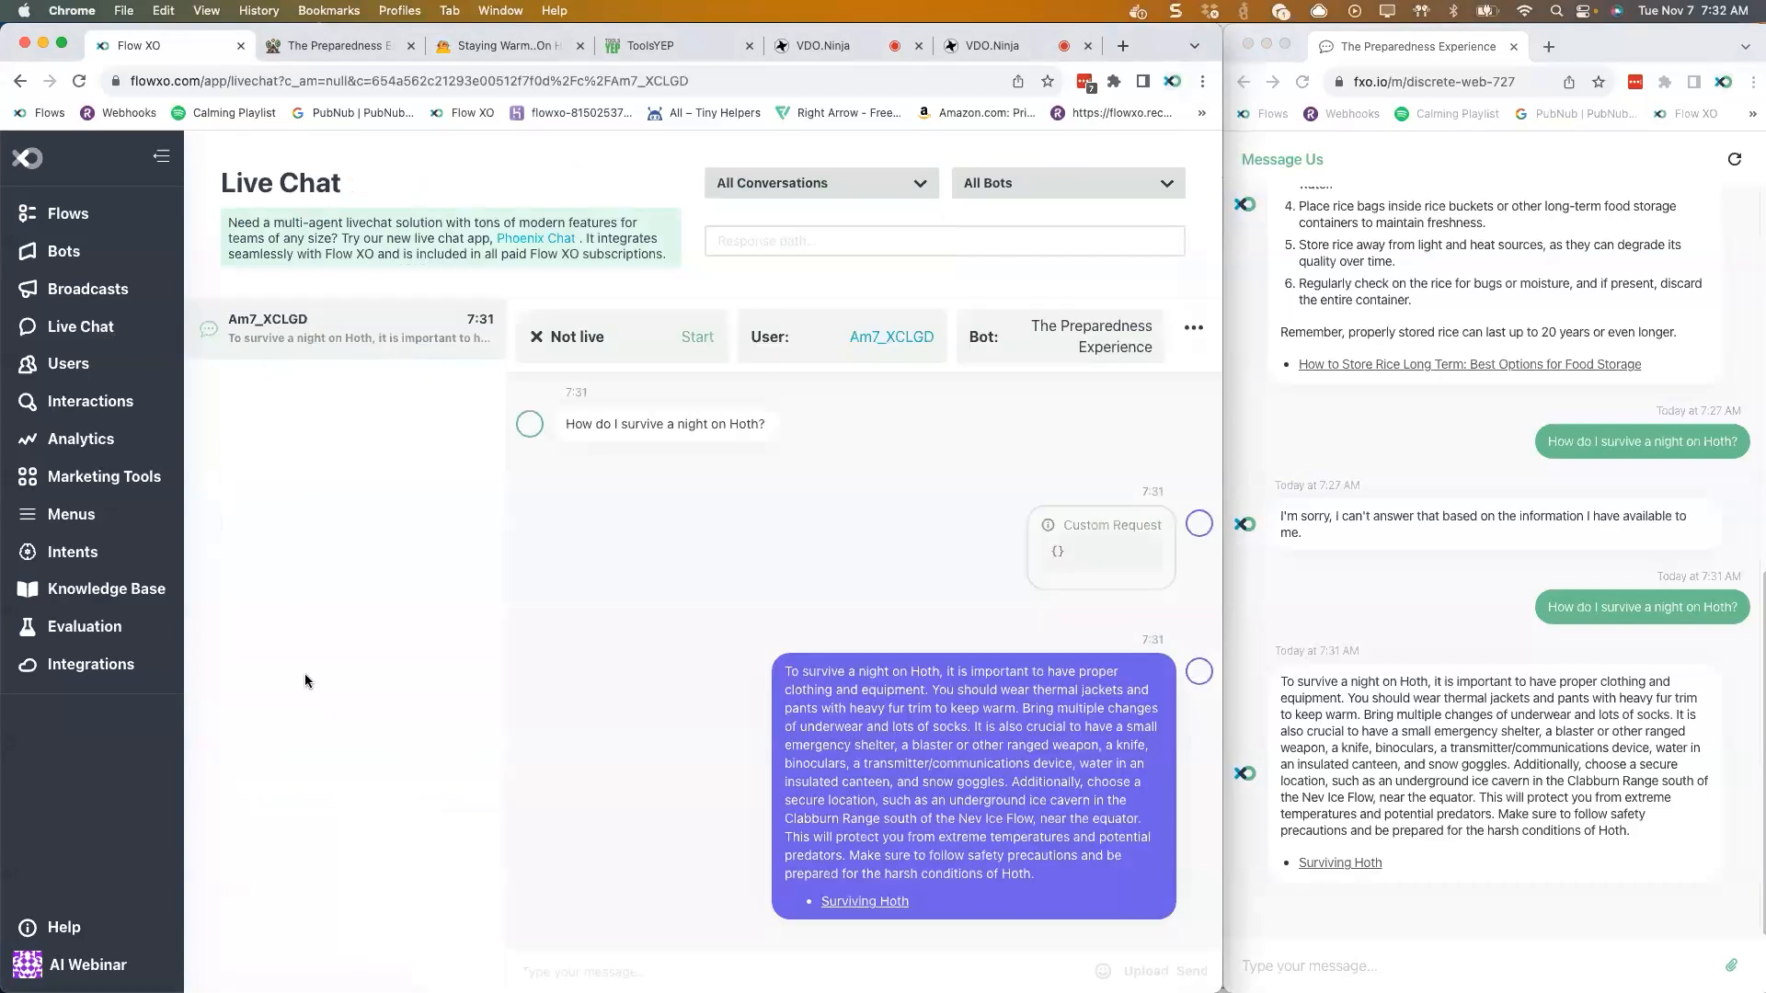
scroll(699, 616, "up", 5)
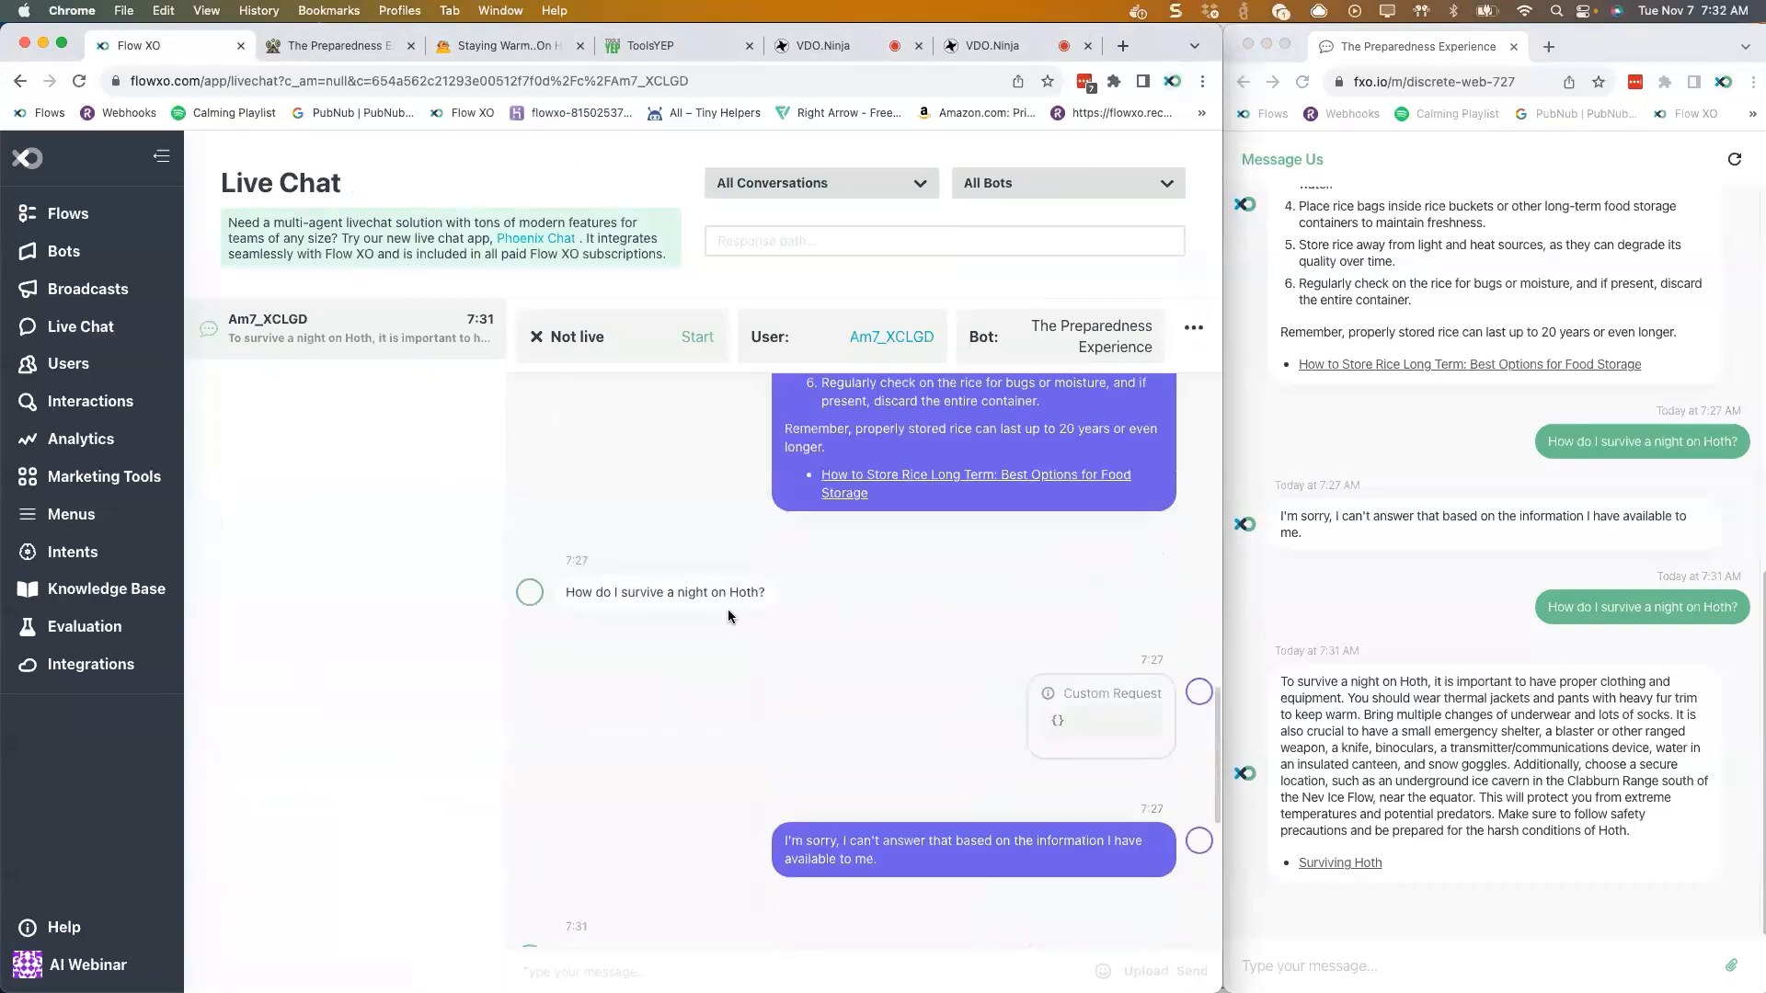
scroll(728, 617, "up", 2)
scroll(727, 616, "down", 7)
scroll(727, 616, "up", 1)
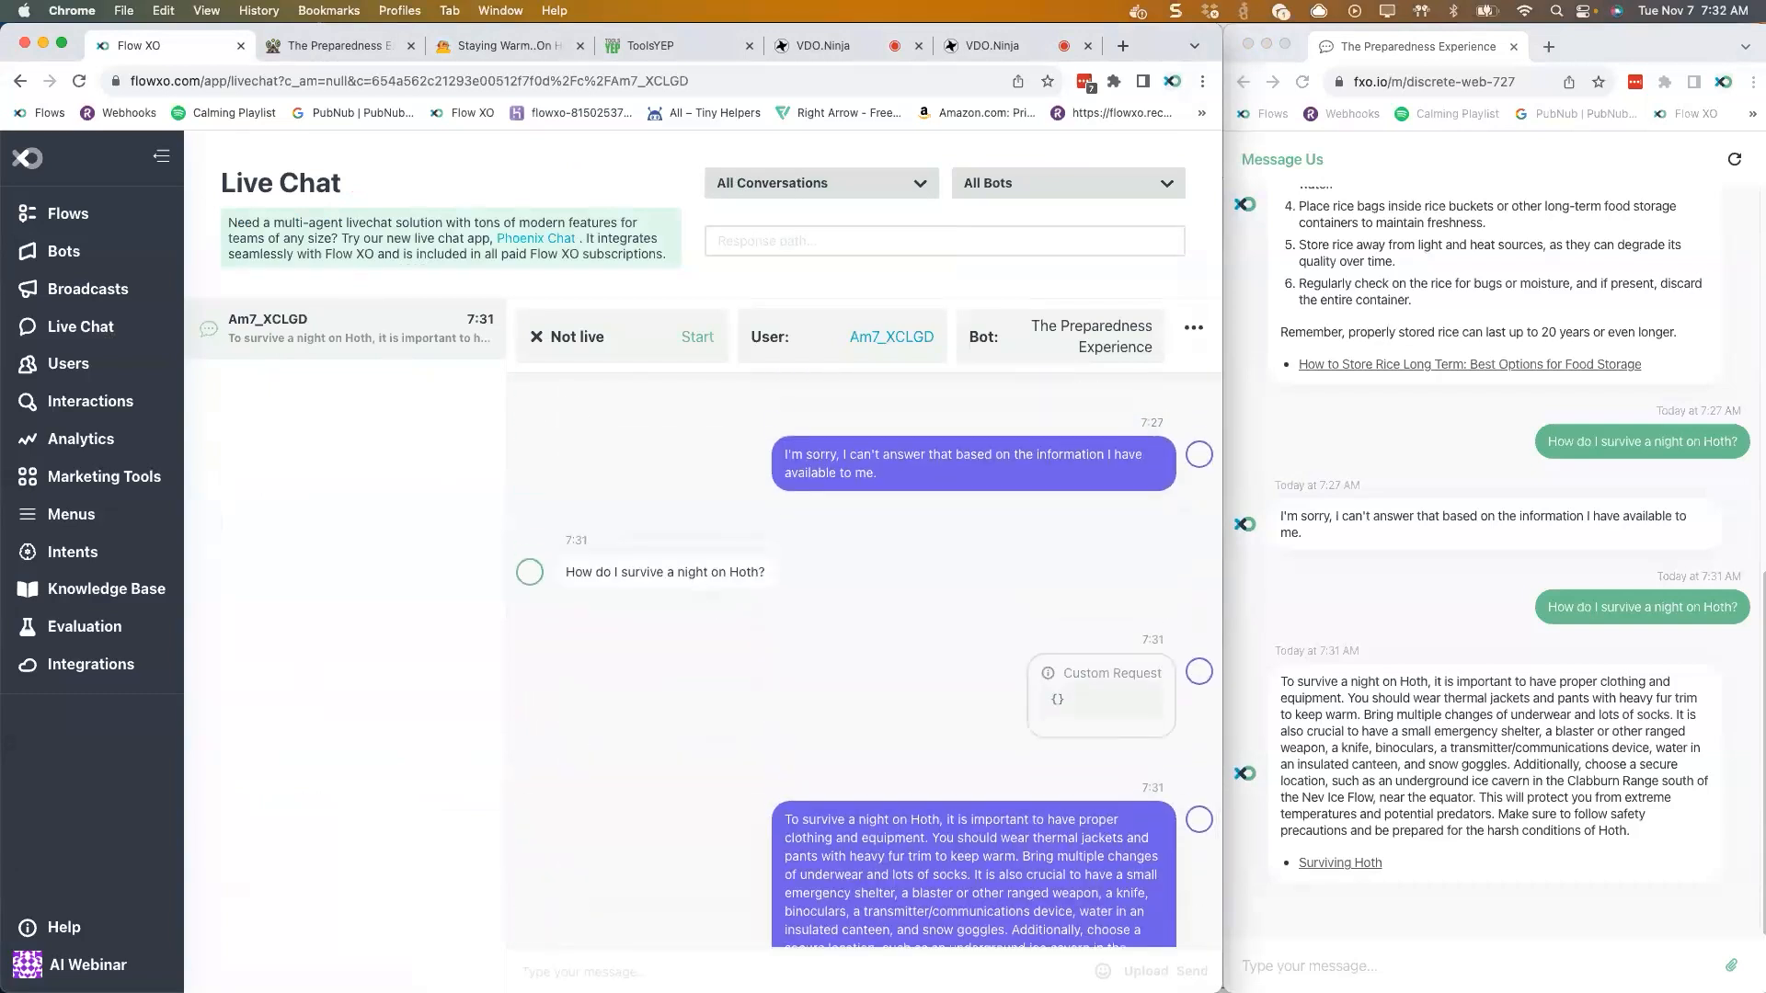
- Review the knowledge base question and answer history, including the answers, model, duration and cost
left_click(109, 588)
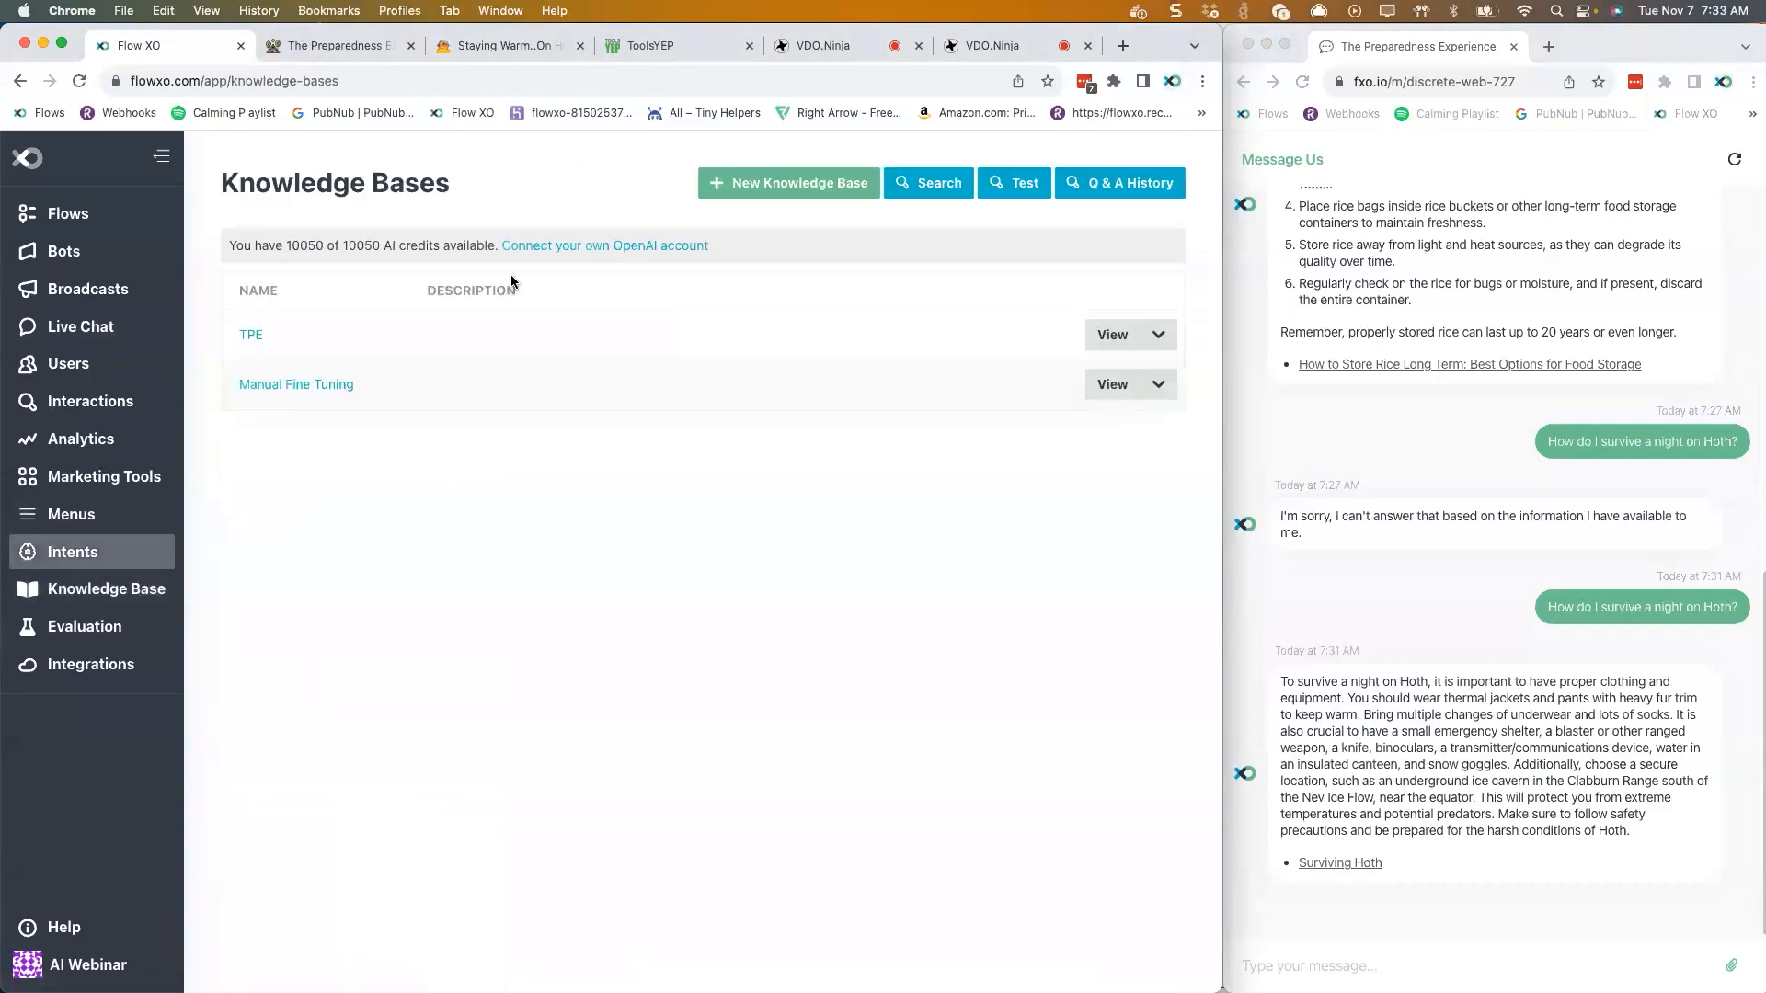
left_click(1096, 193)
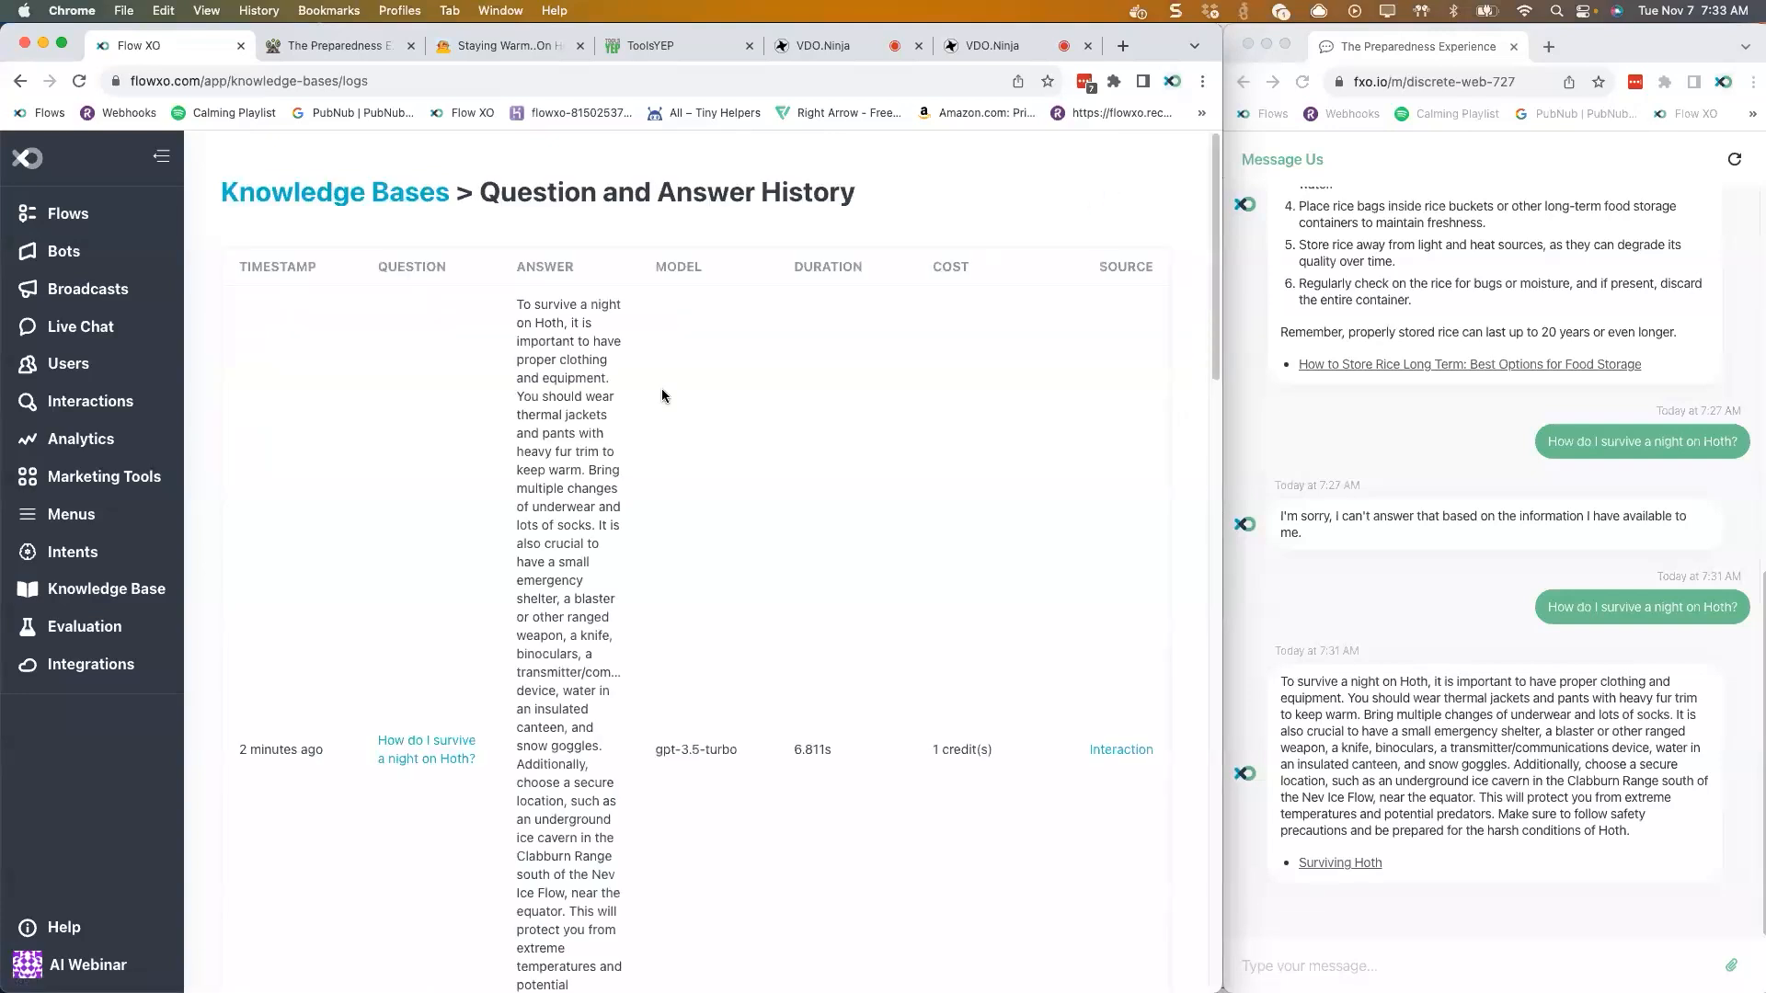
scroll(405, 359, "down", 3)
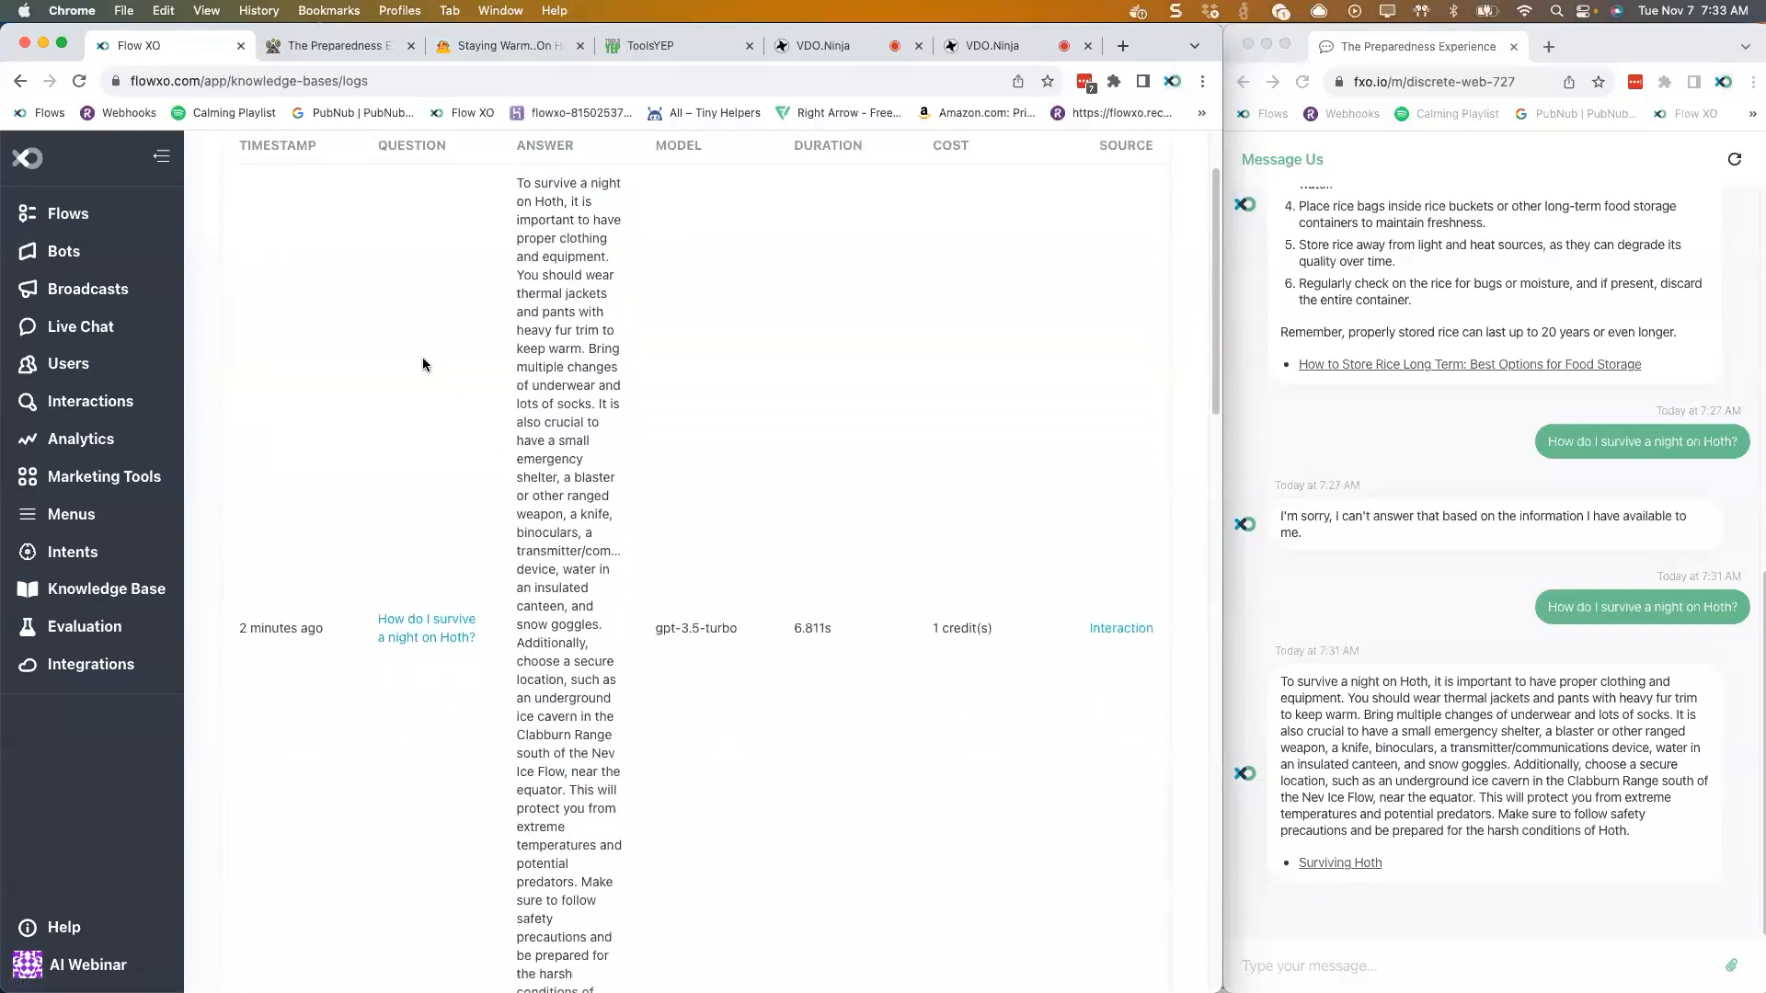
scroll(427, 377, "up", 3)
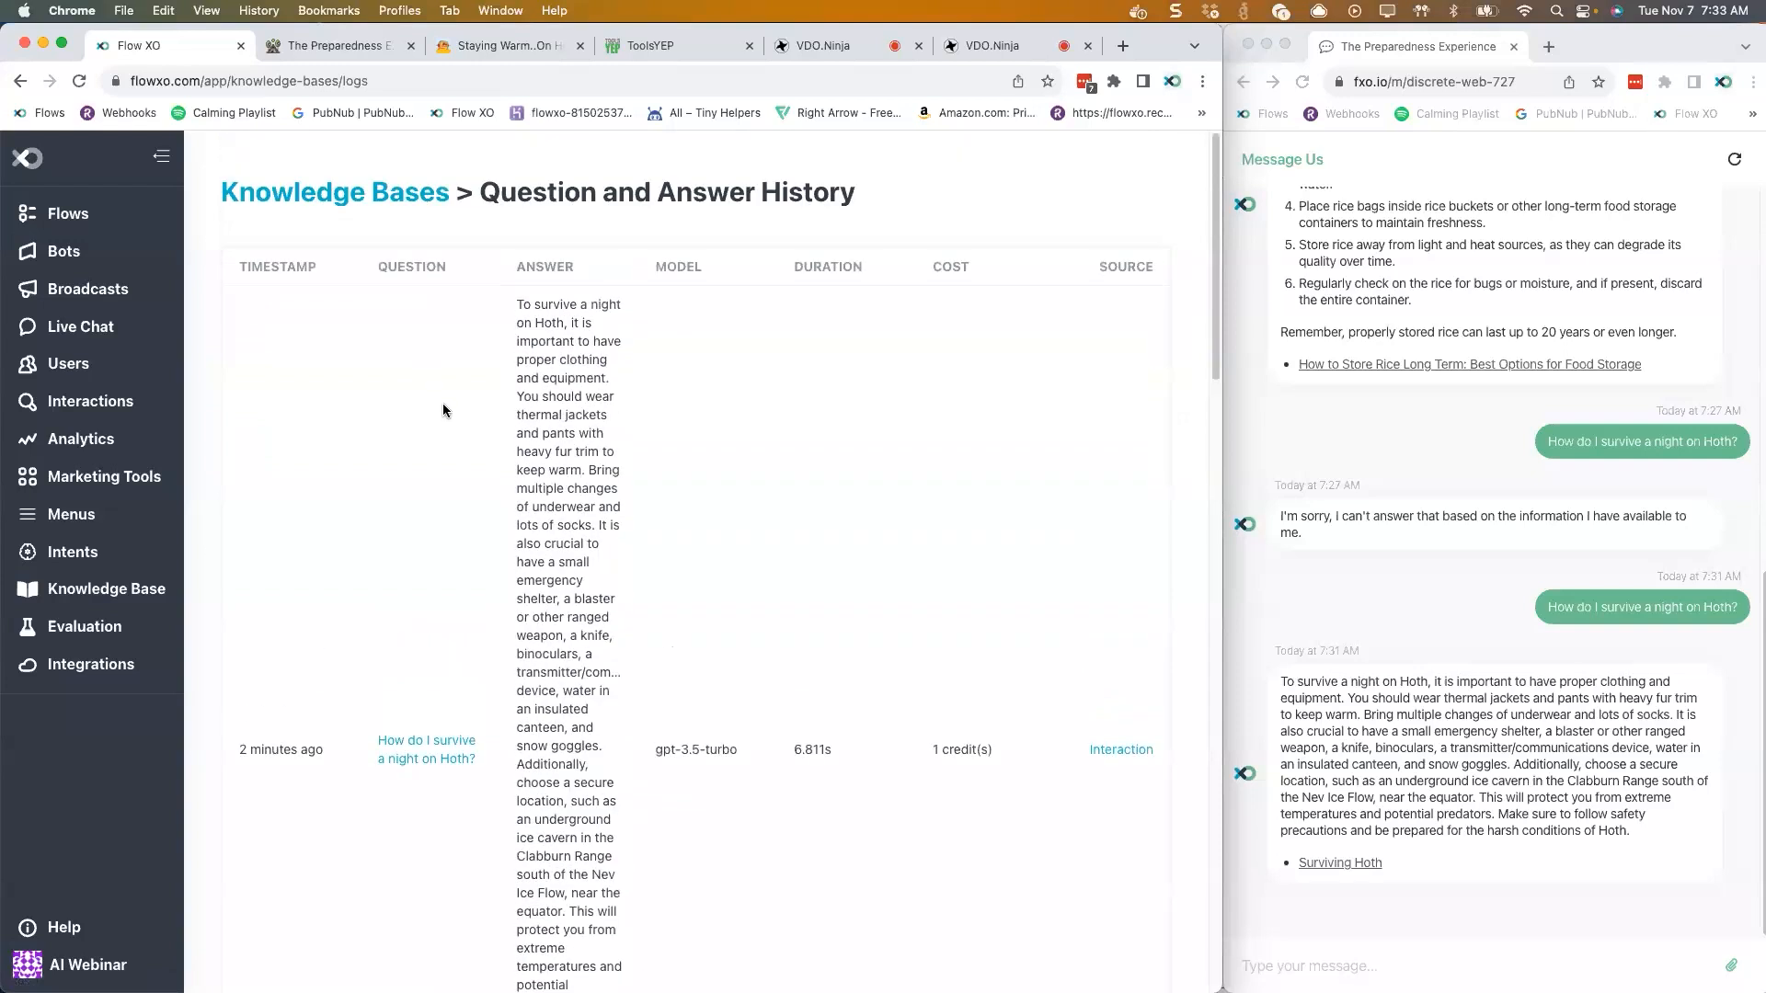
scroll(443, 410, "down", 2)
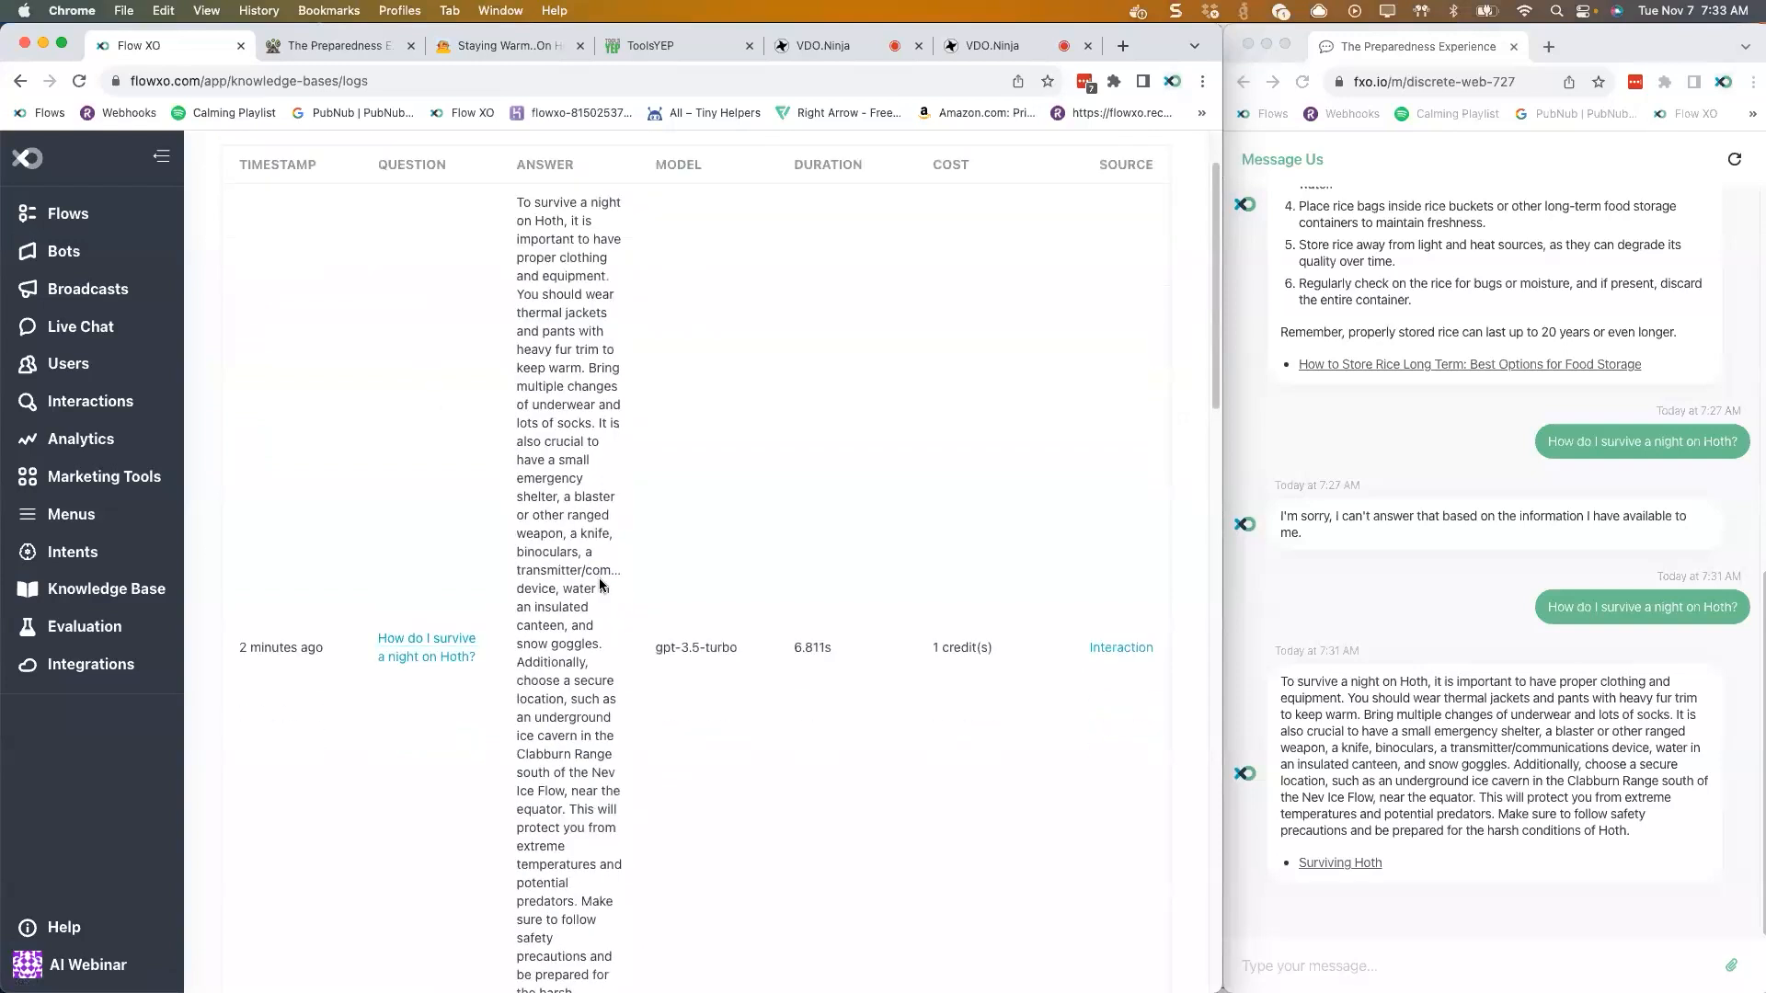
scroll(455, 497, "down", 5)
scroll(455, 496, "up", 5)
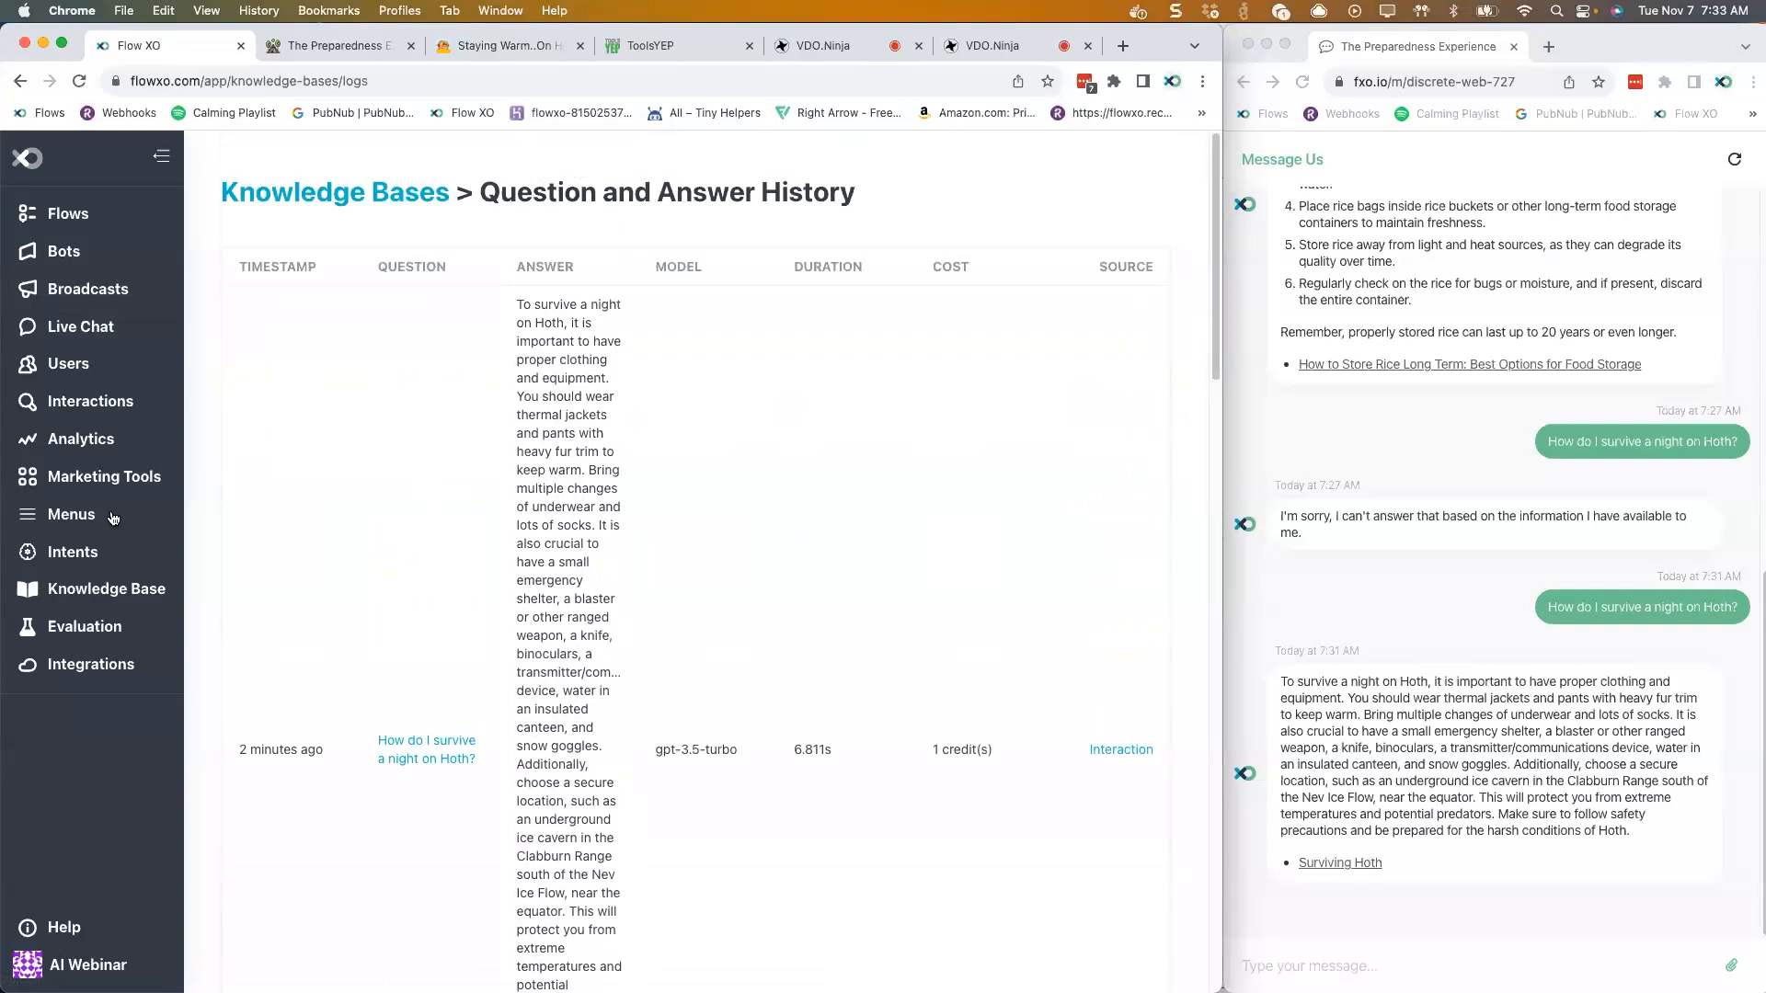
- Enable Request Feedback in the Q & A flow's Answer Question action and save the action
left_click(73, 224)
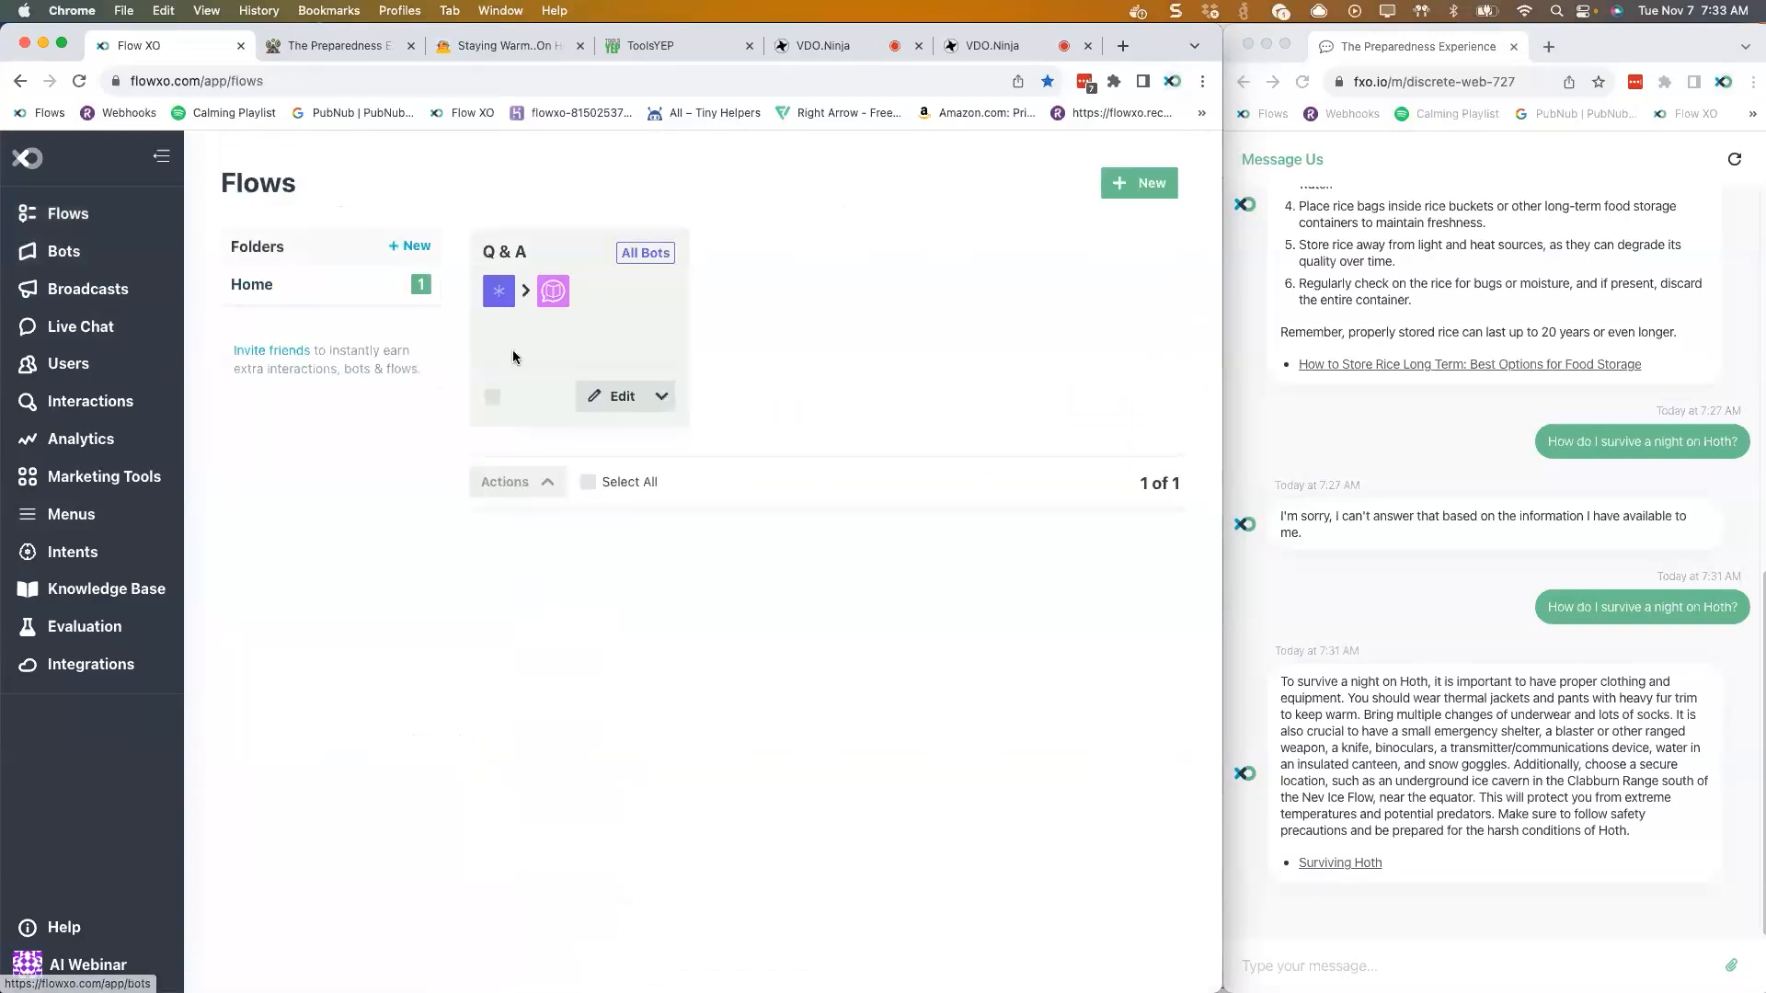
left_click(622, 398)
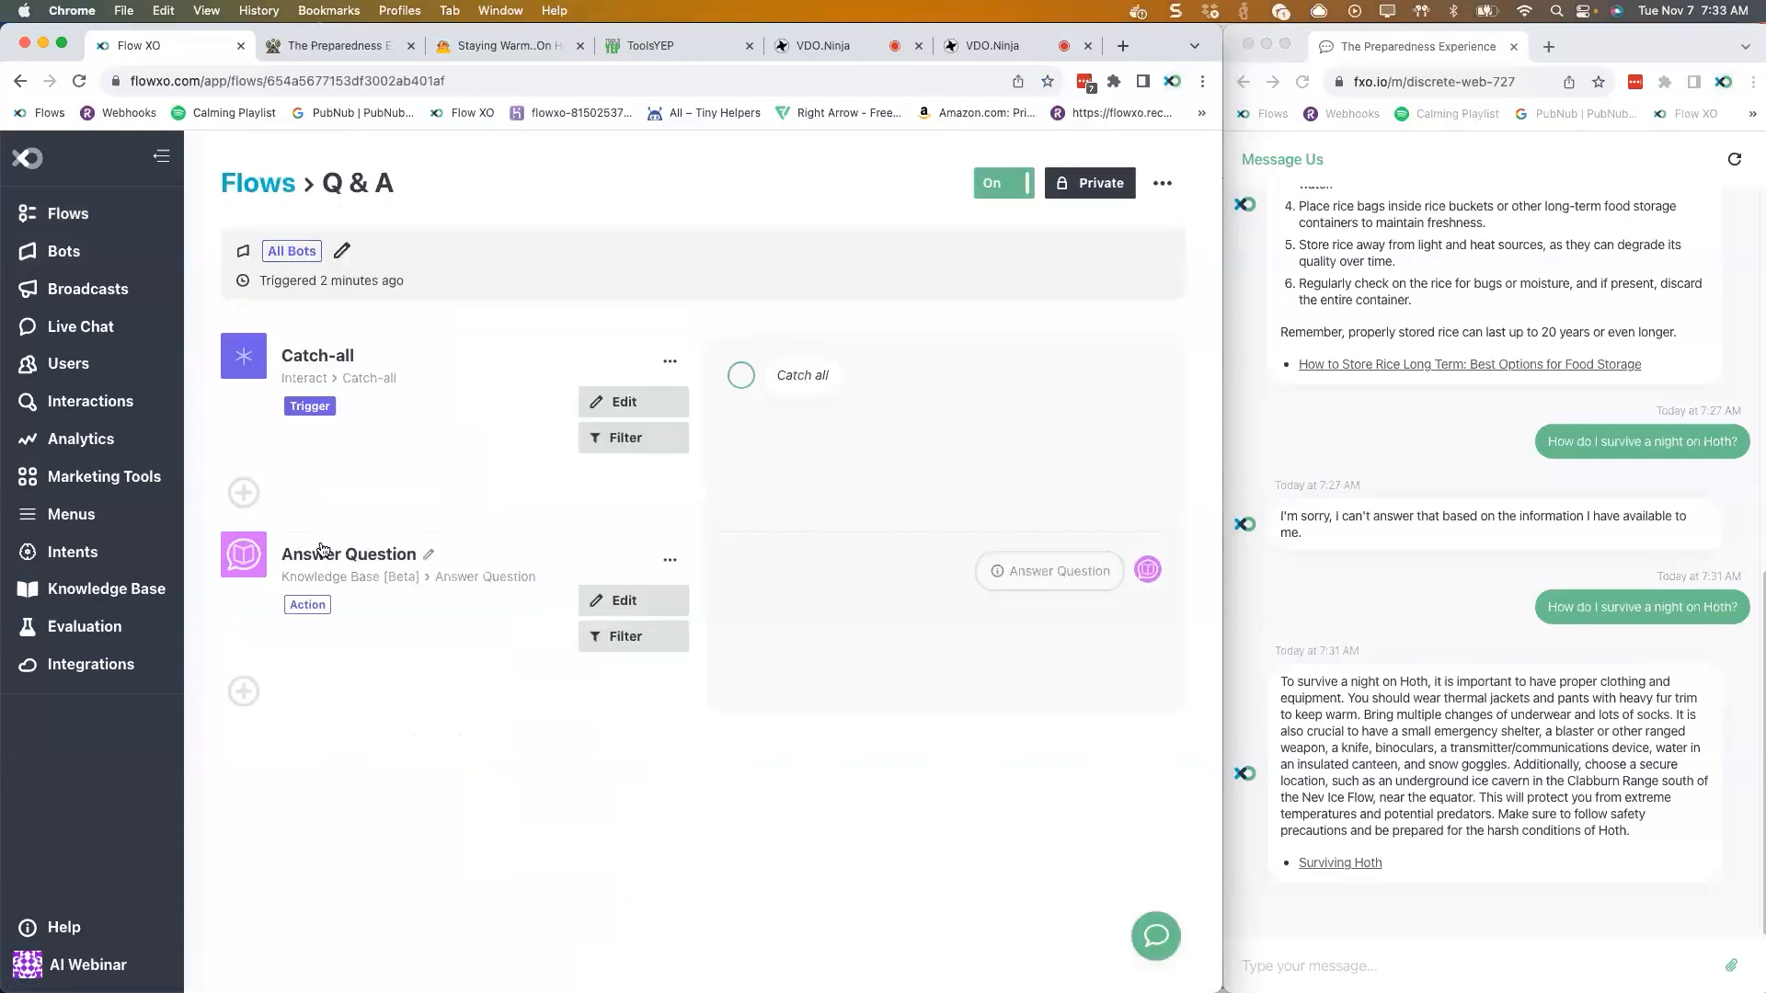
left_click(591, 600)
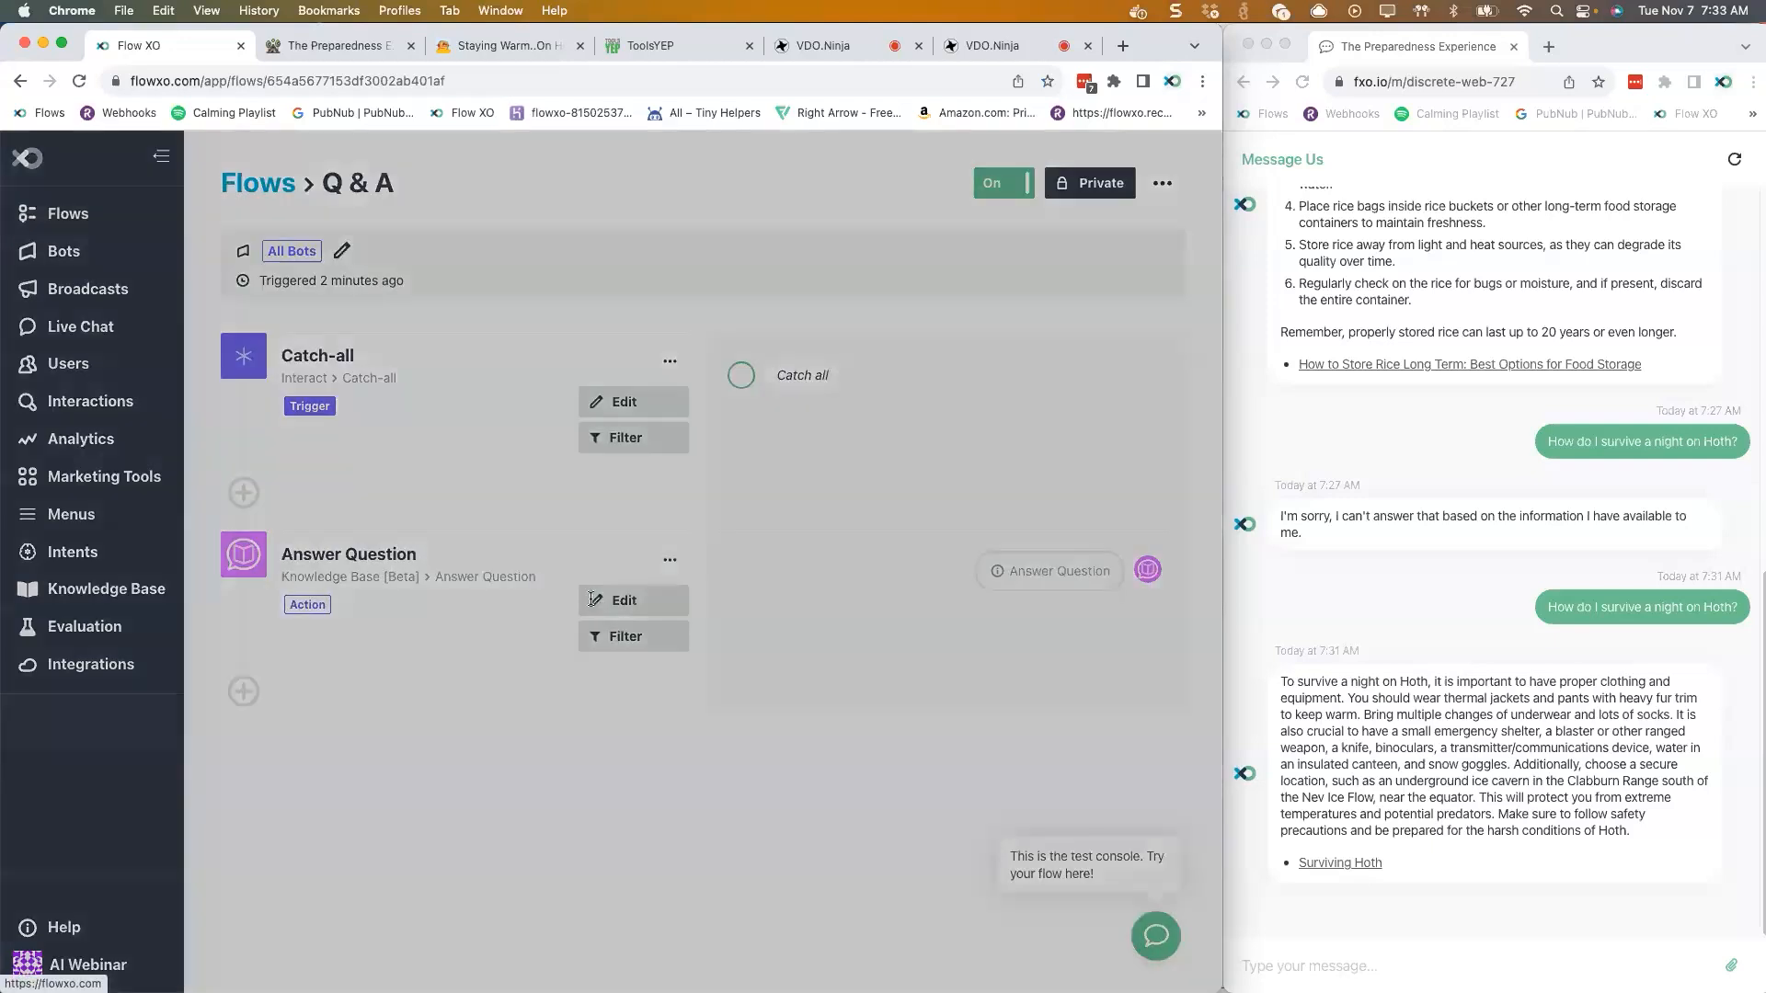
scroll(557, 478, "down", 15)
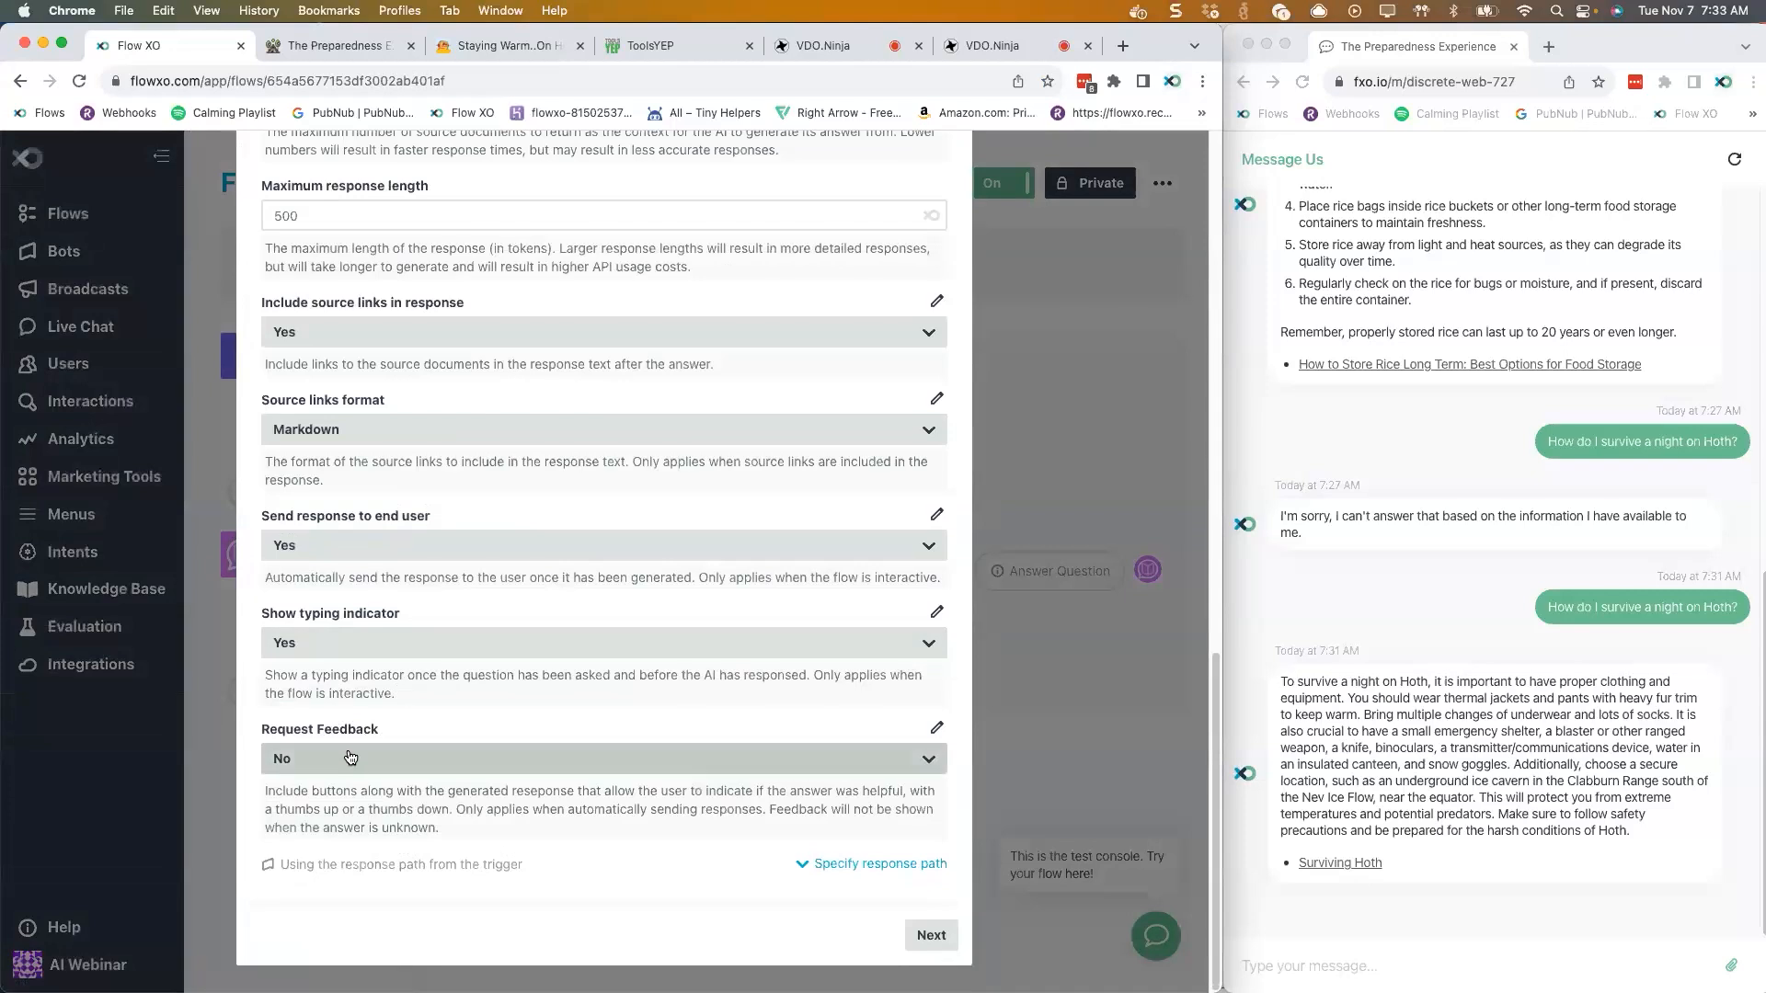
left_click(349, 756)
left_click(350, 873)
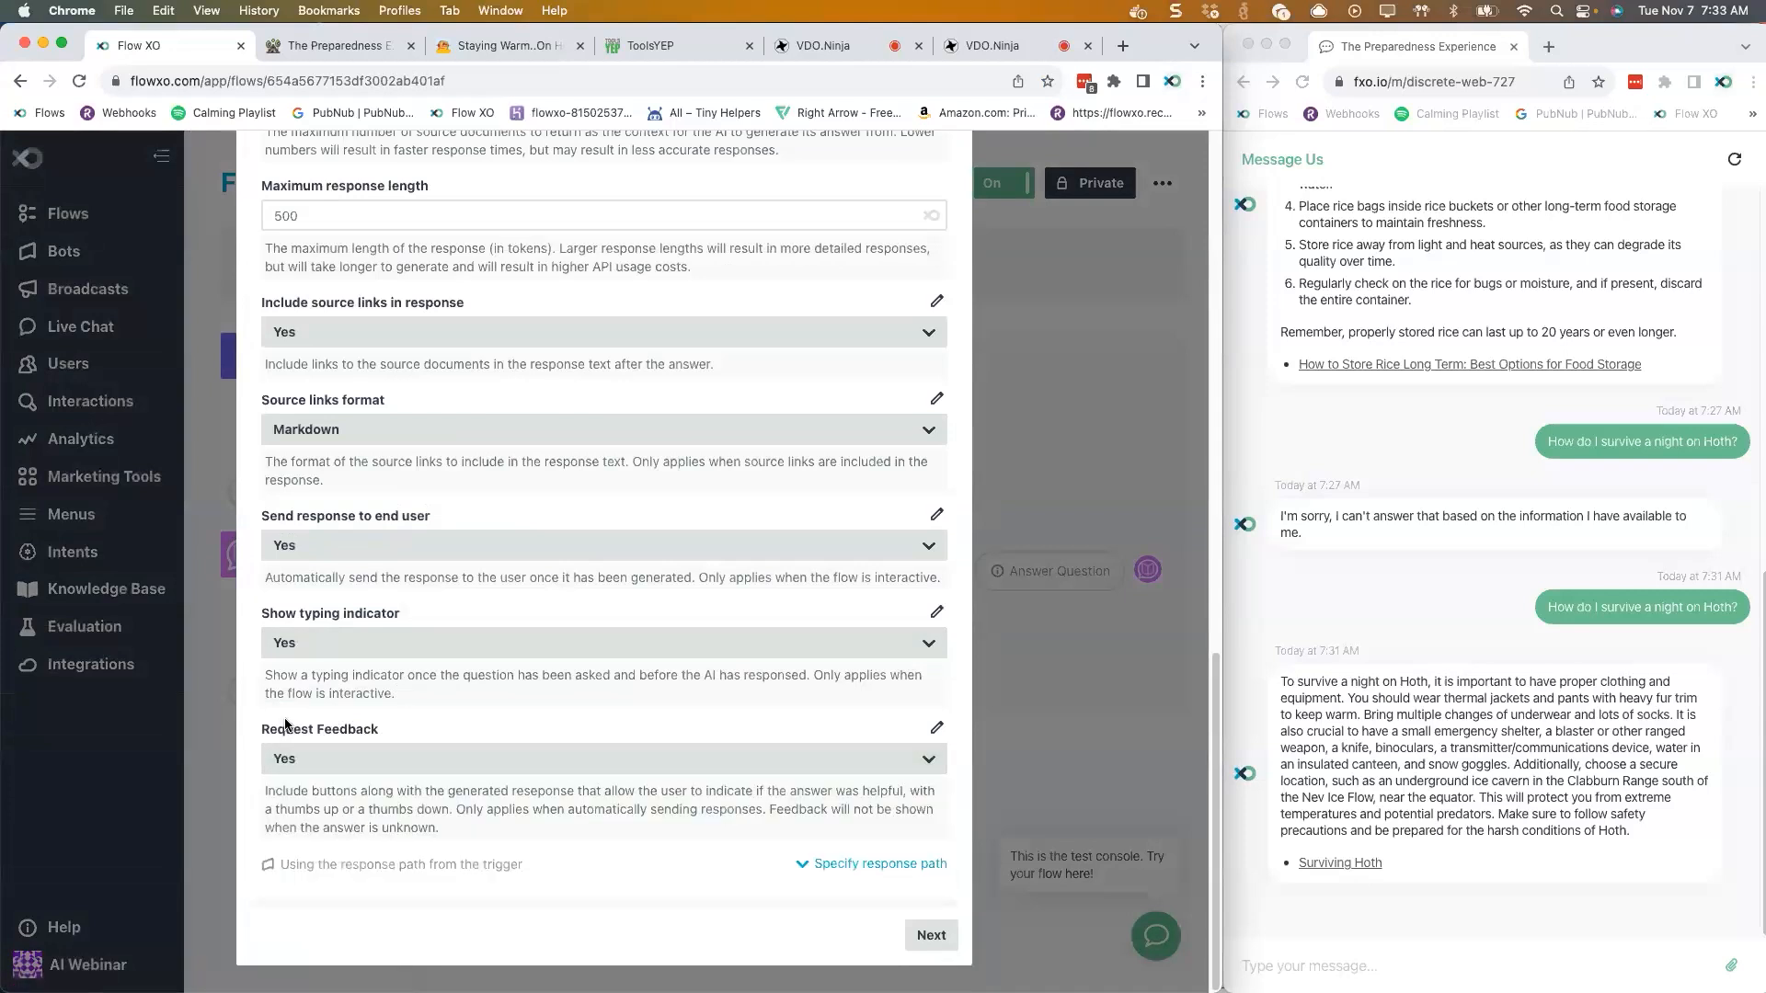
left_click(927, 934)
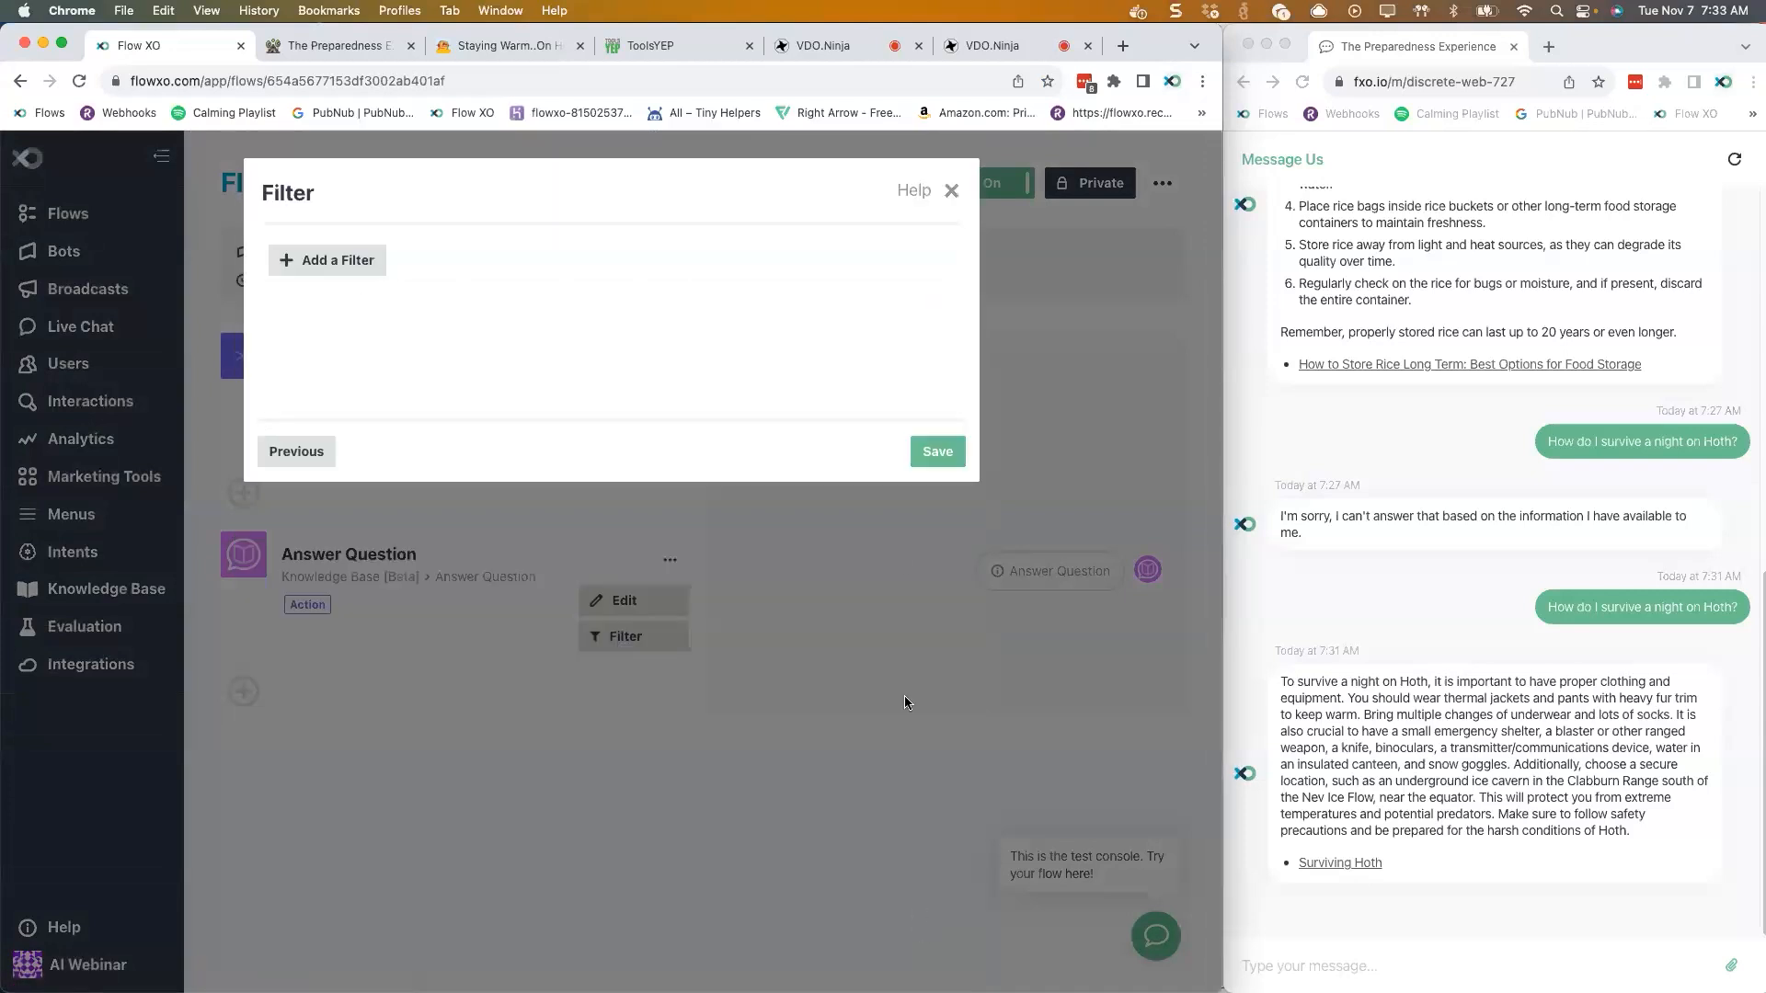
left_click(935, 453)
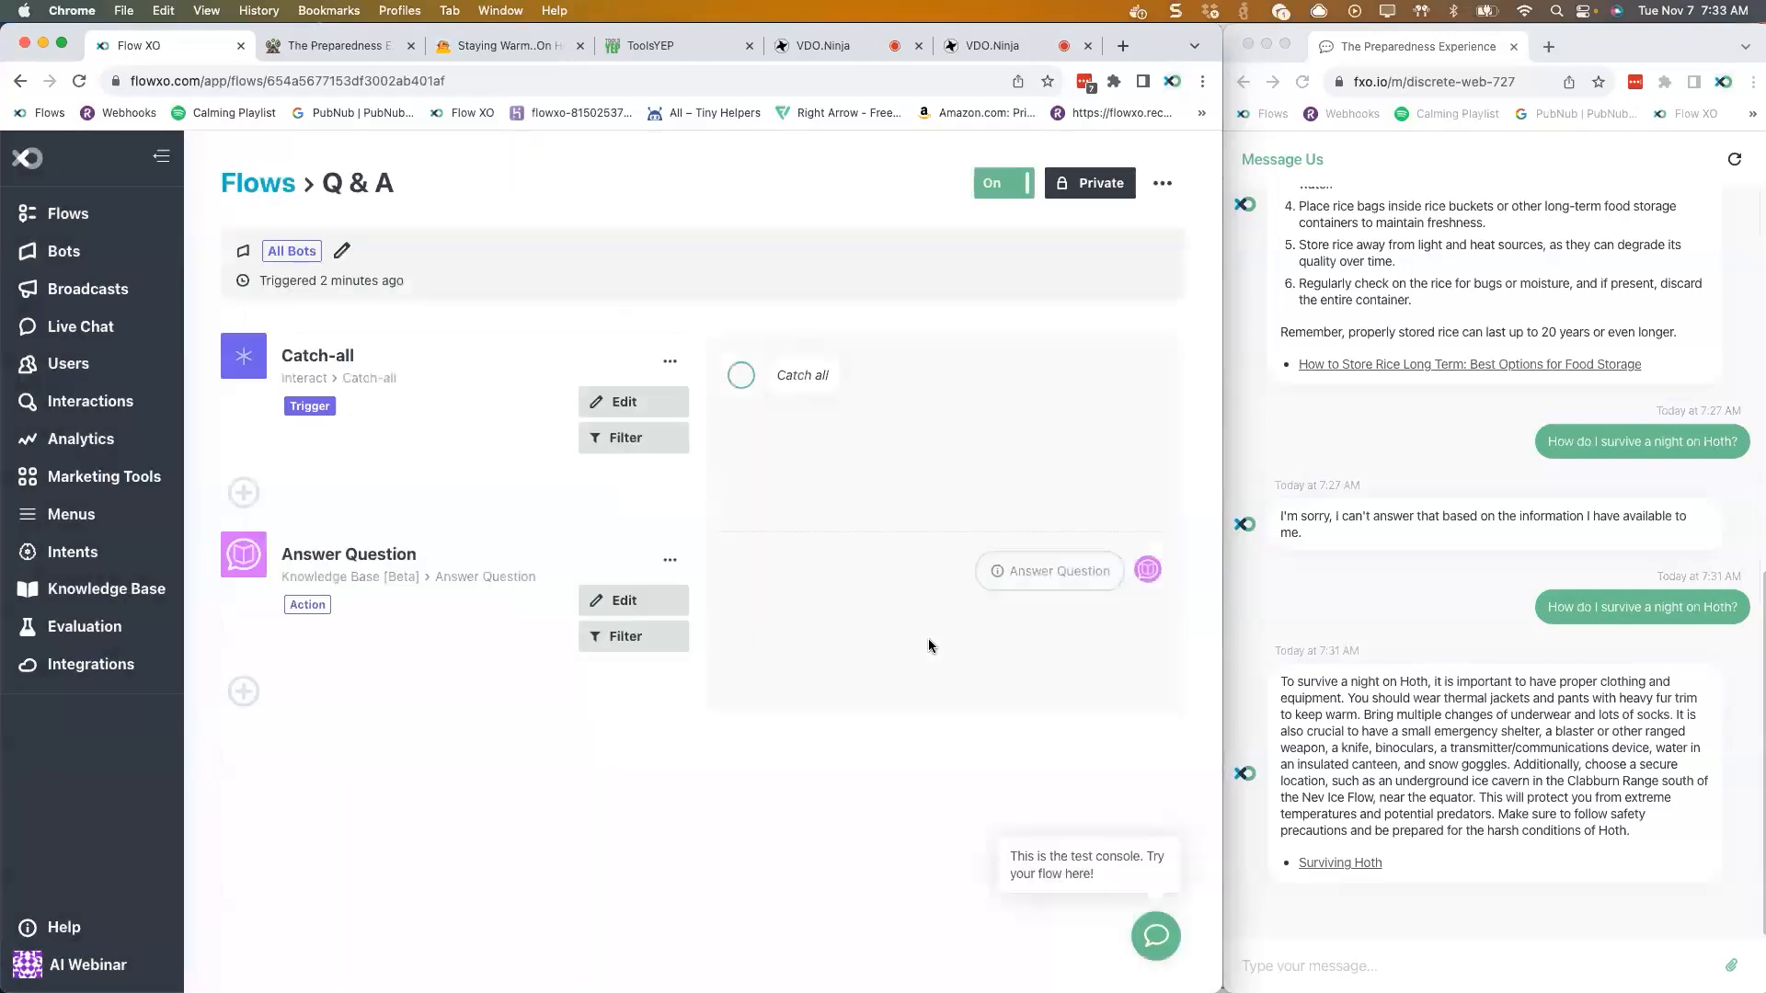
- Ask the bot "What is a good surivival bow?" in its chat window
left_click(1313, 965)
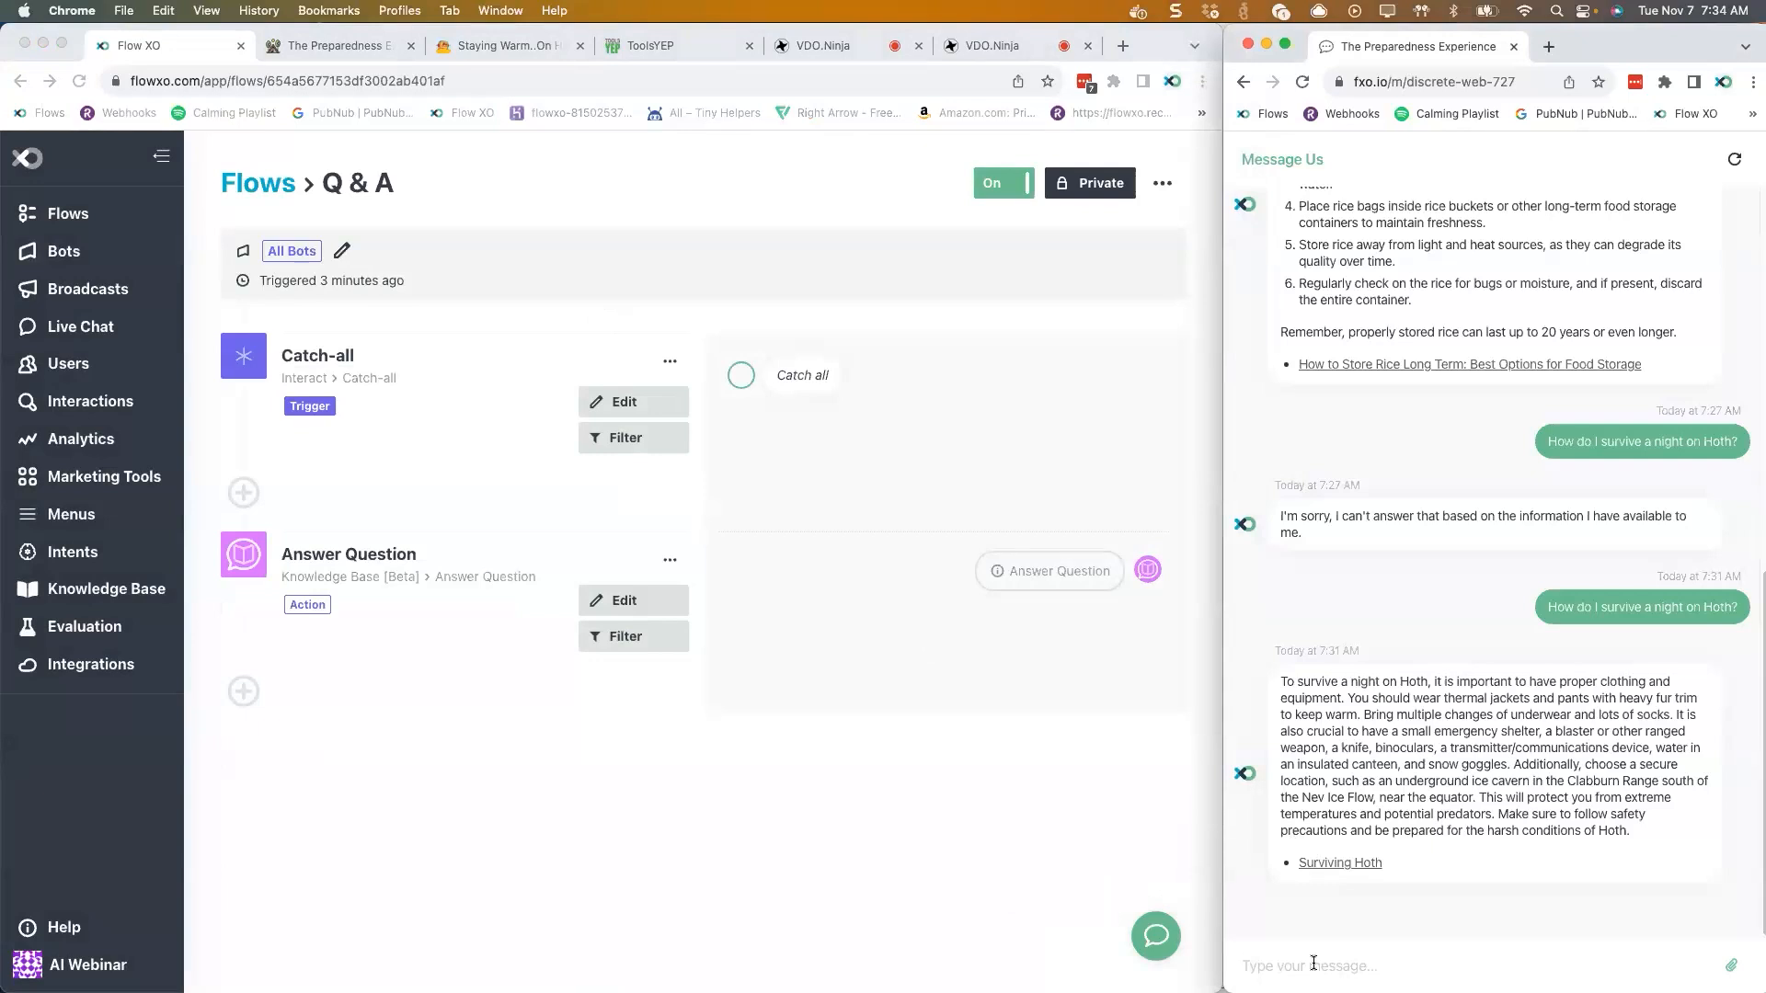
type("What is a good surivival bow?")
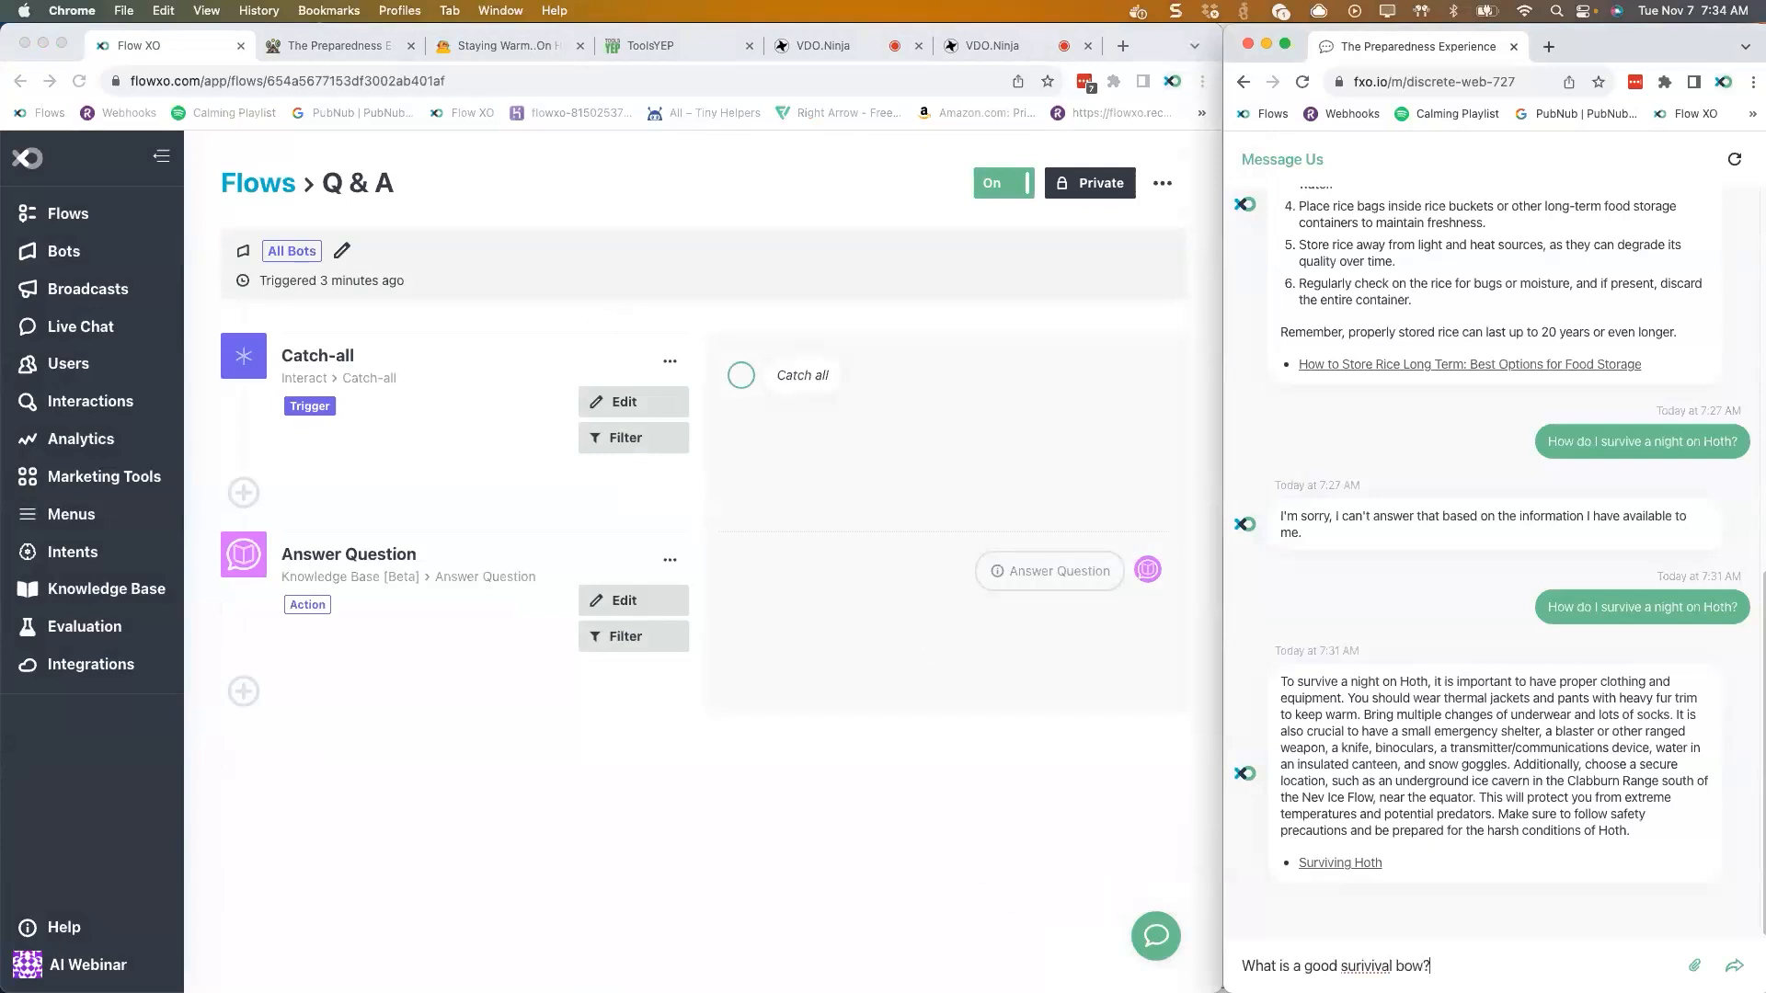
key("Return")
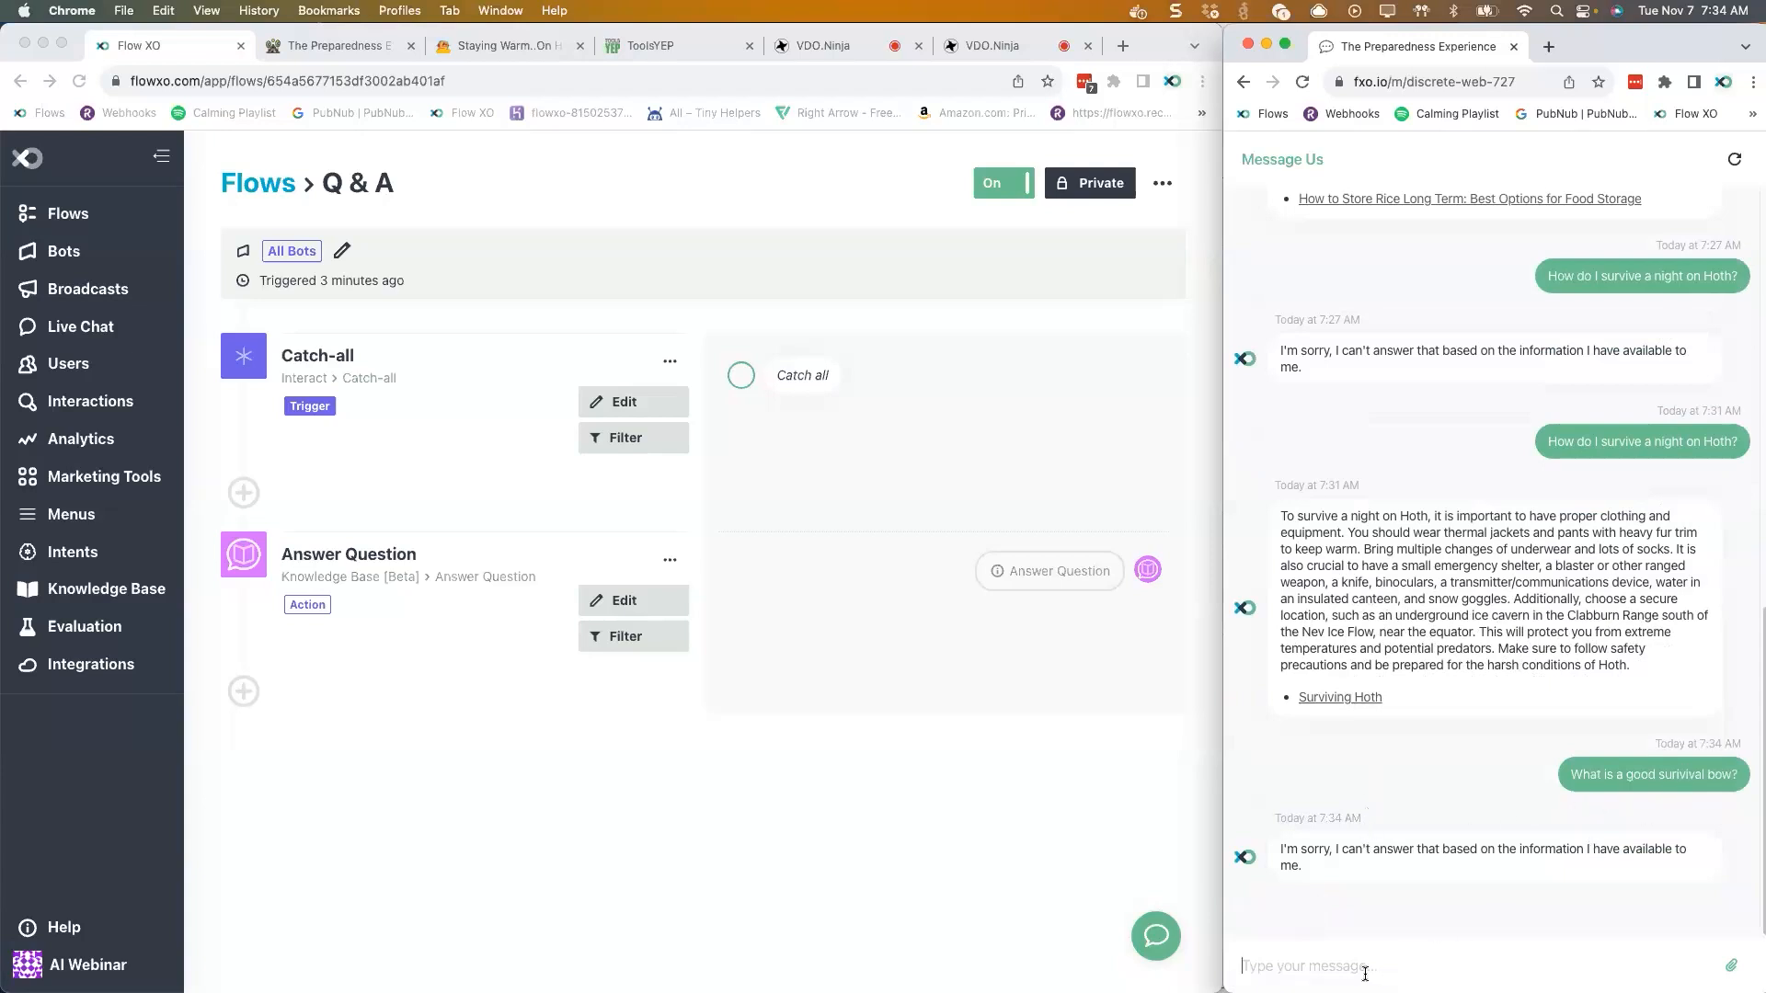
- Ask the bot "How do I survive a night on Hoth" and give its answer a thumbs-down
type("How do I survive a night on Hoth")
key("Return")
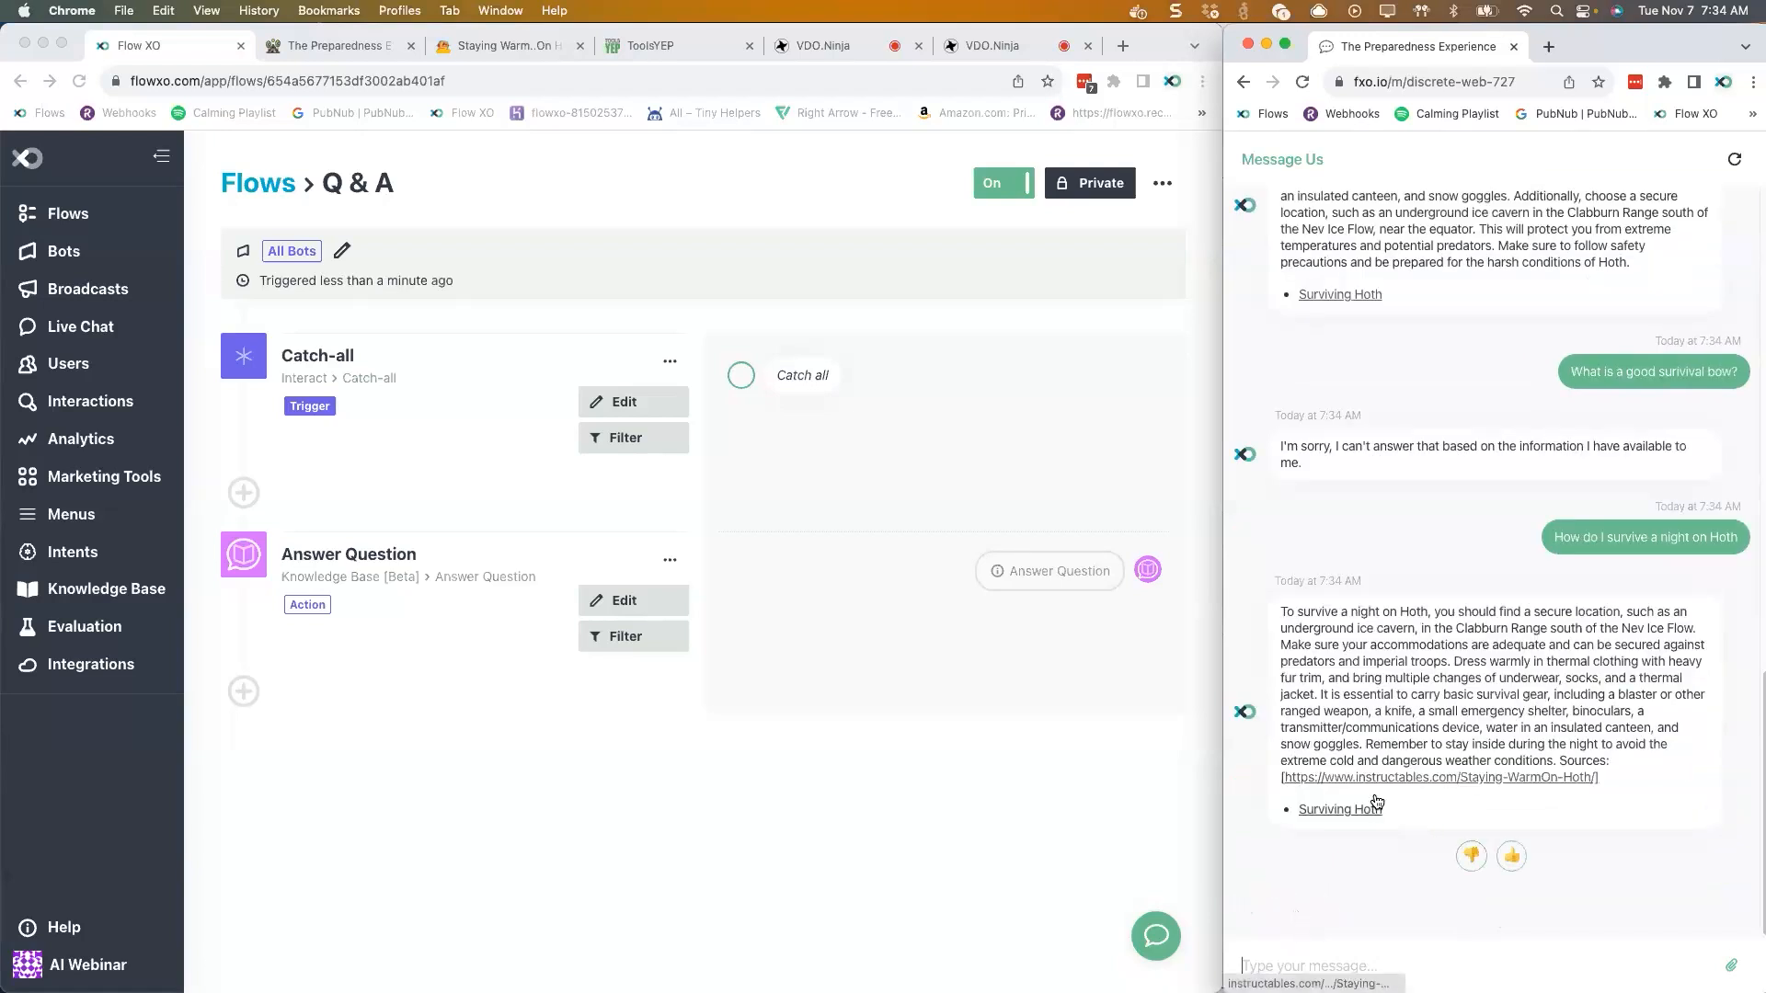
left_click(1473, 858)
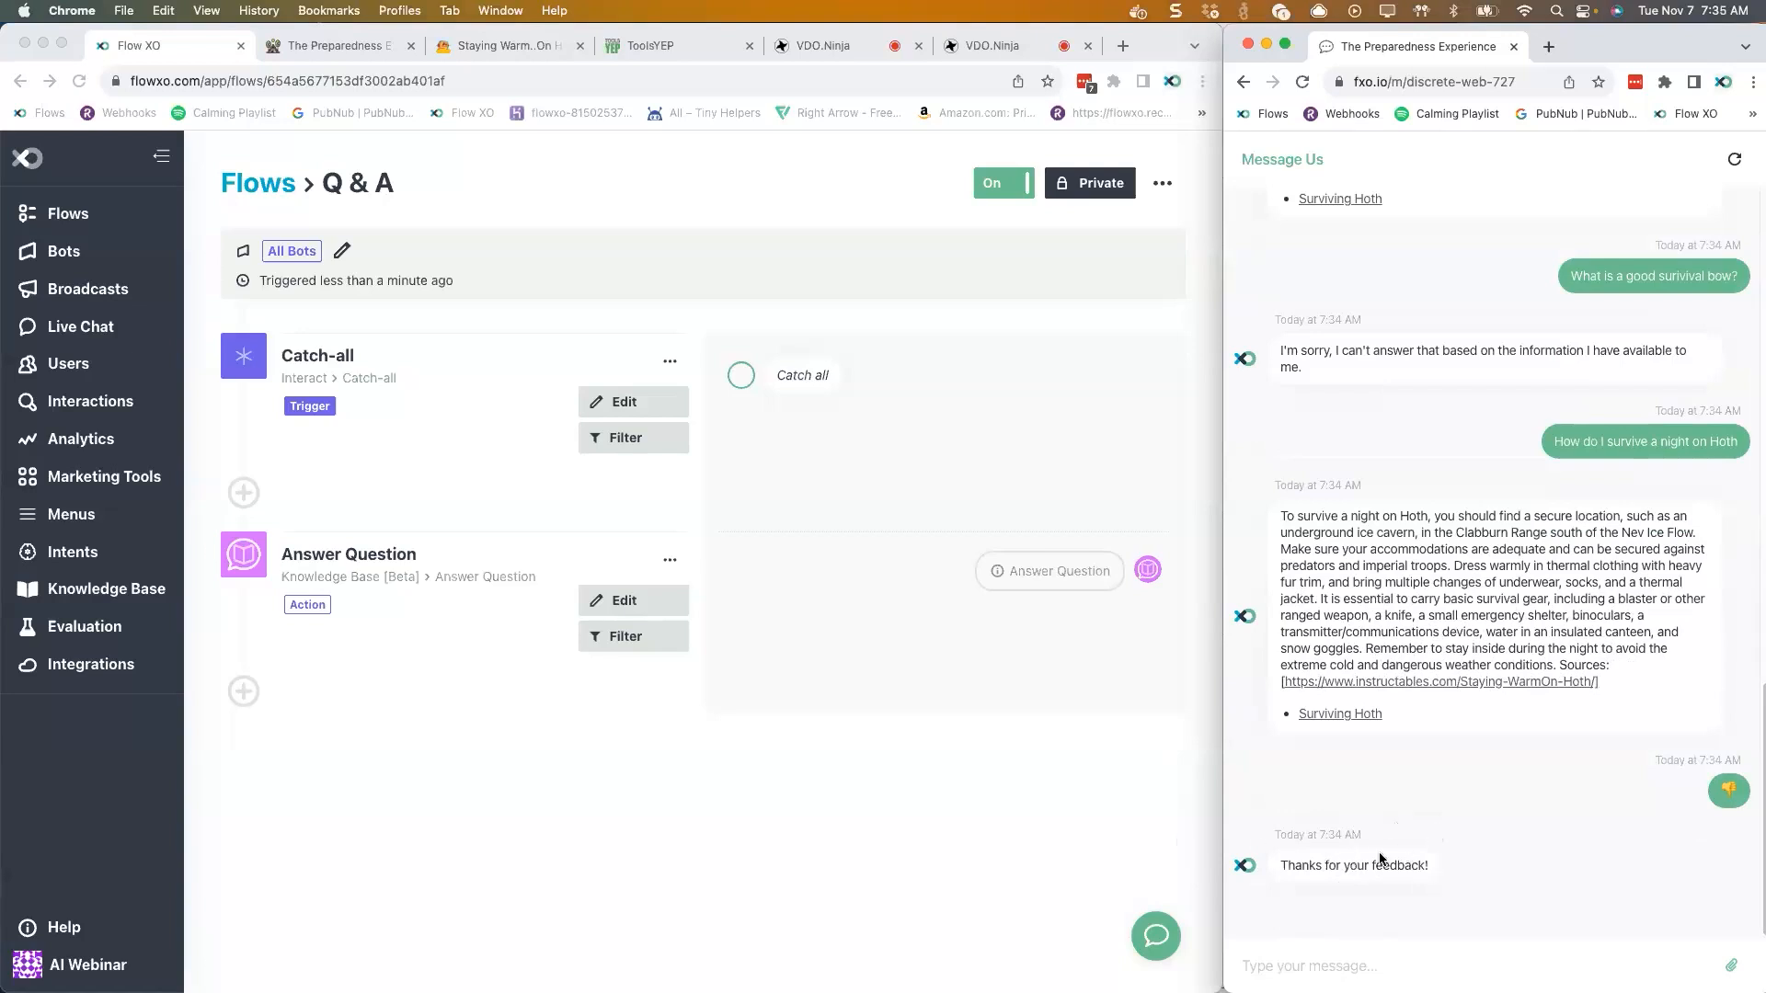
- Examine the AI evaluation settings for how often known and unknown answers are flagged for human evaluation
left_click(70, 633)
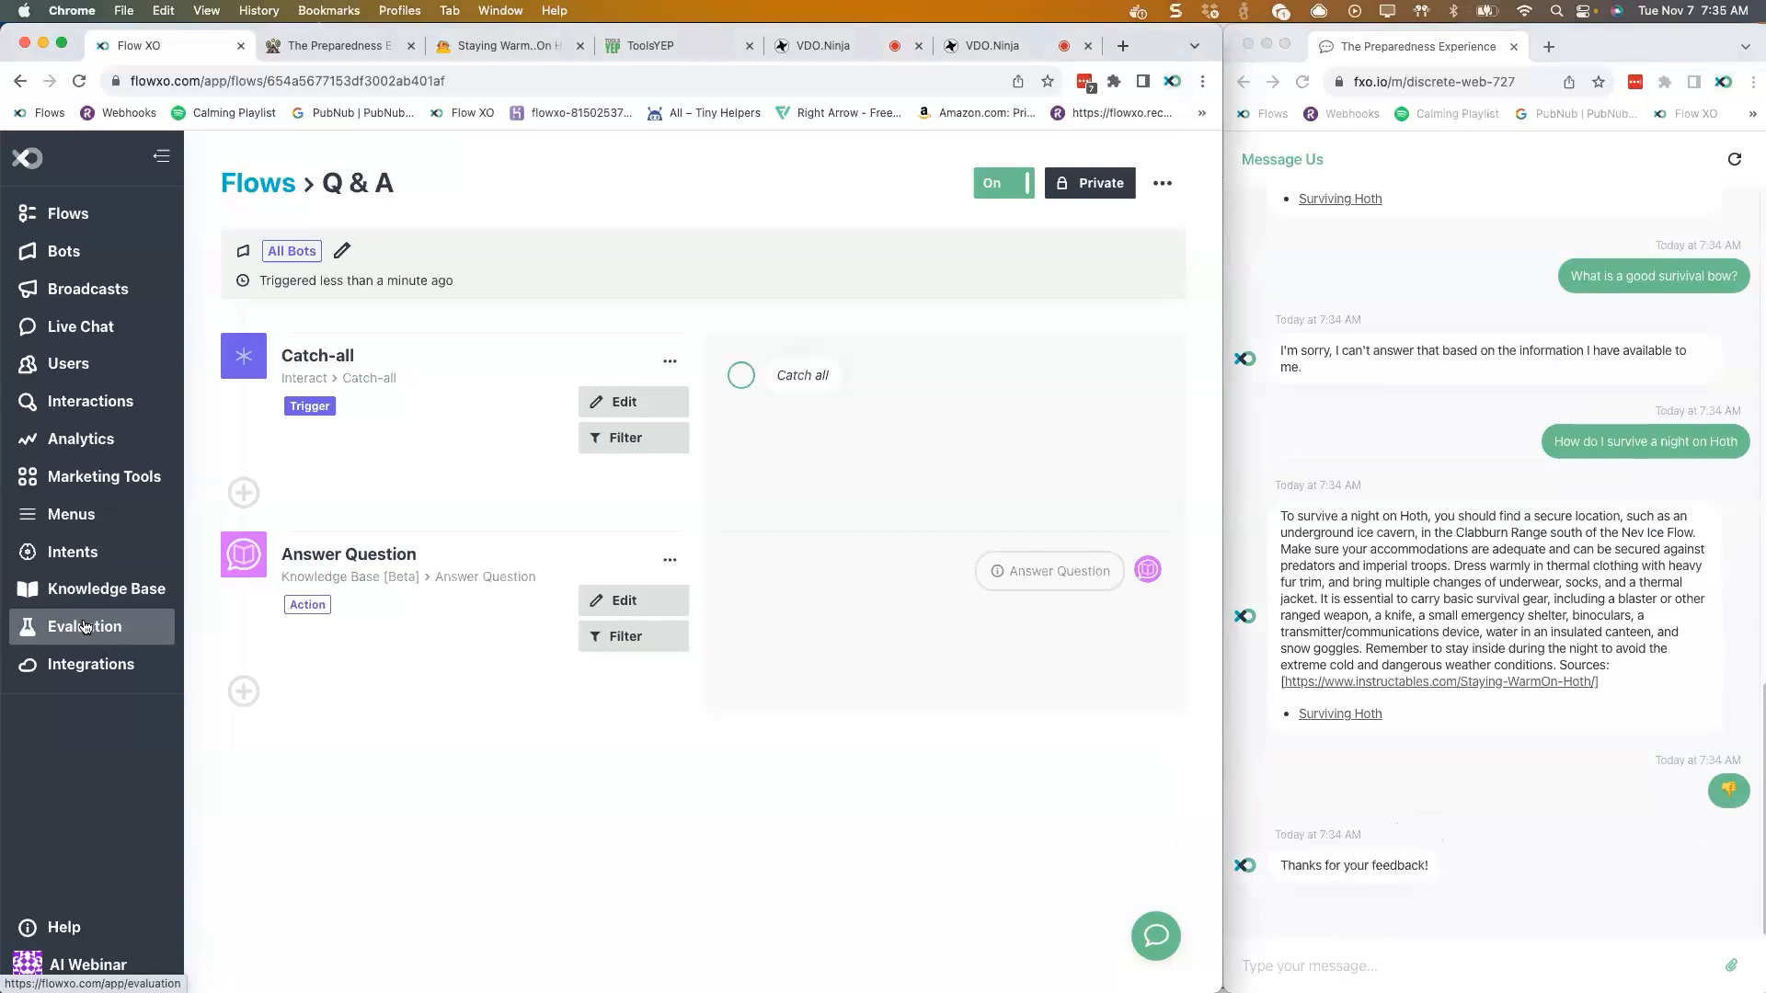
left_click(84, 628)
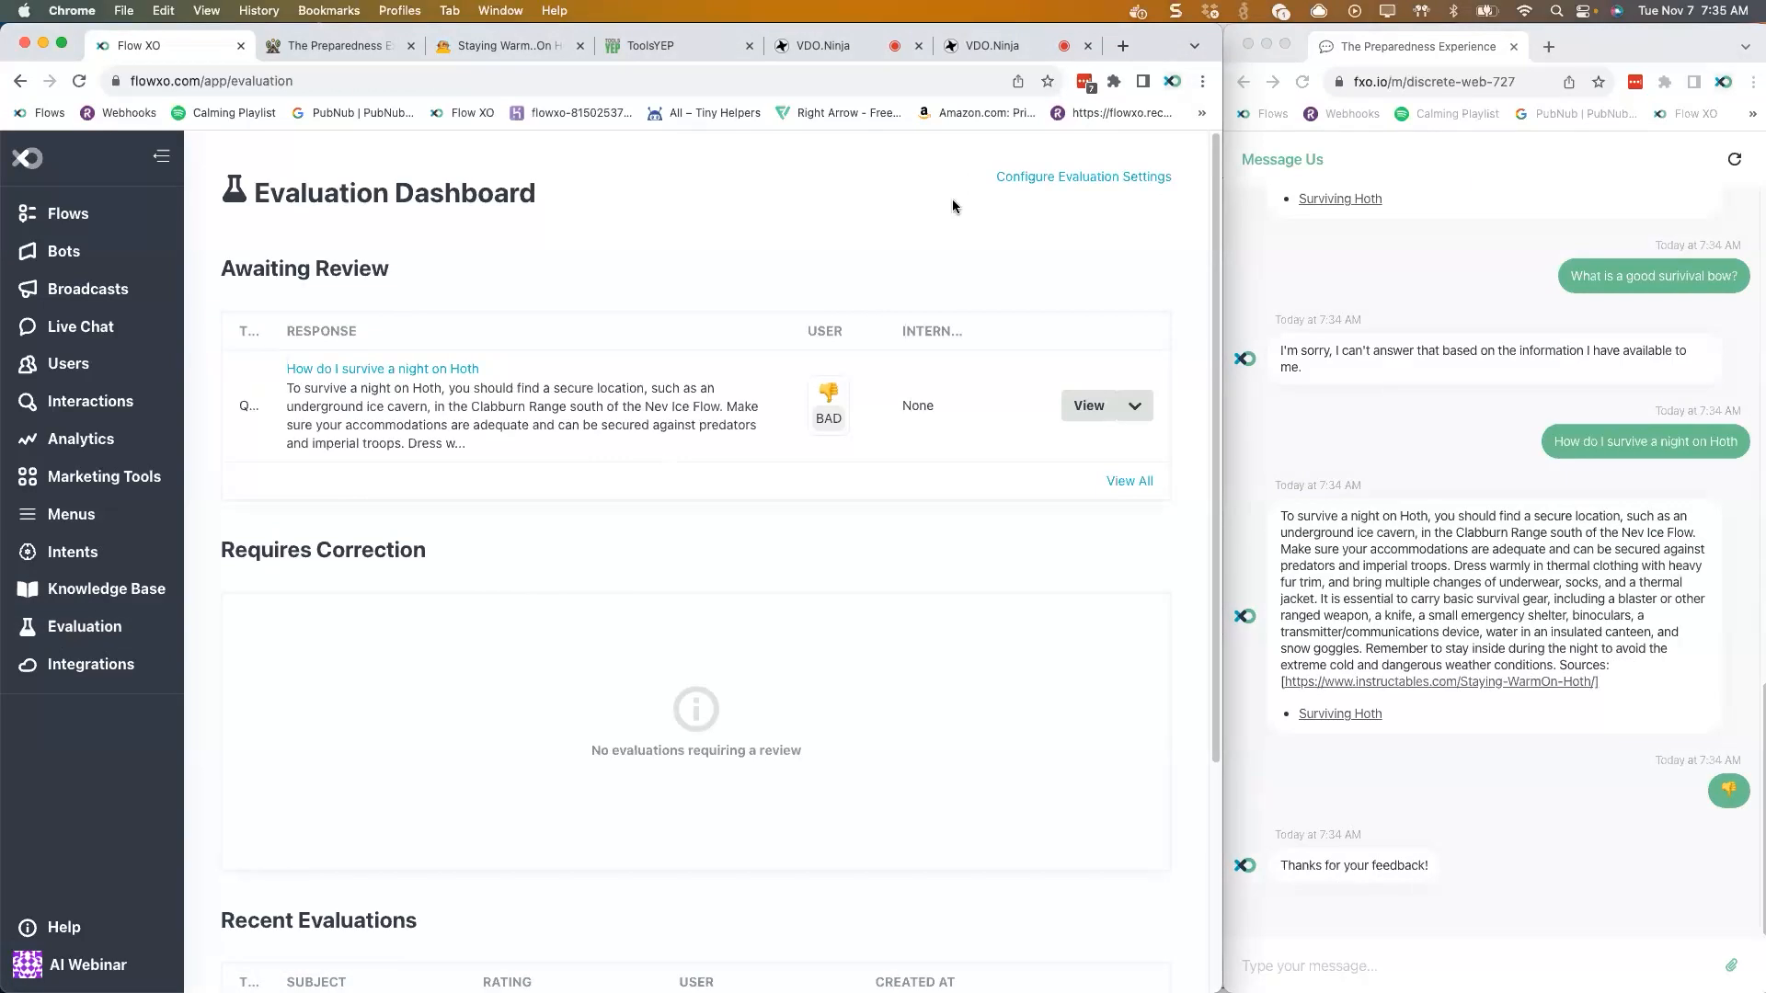
left_click(1022, 178)
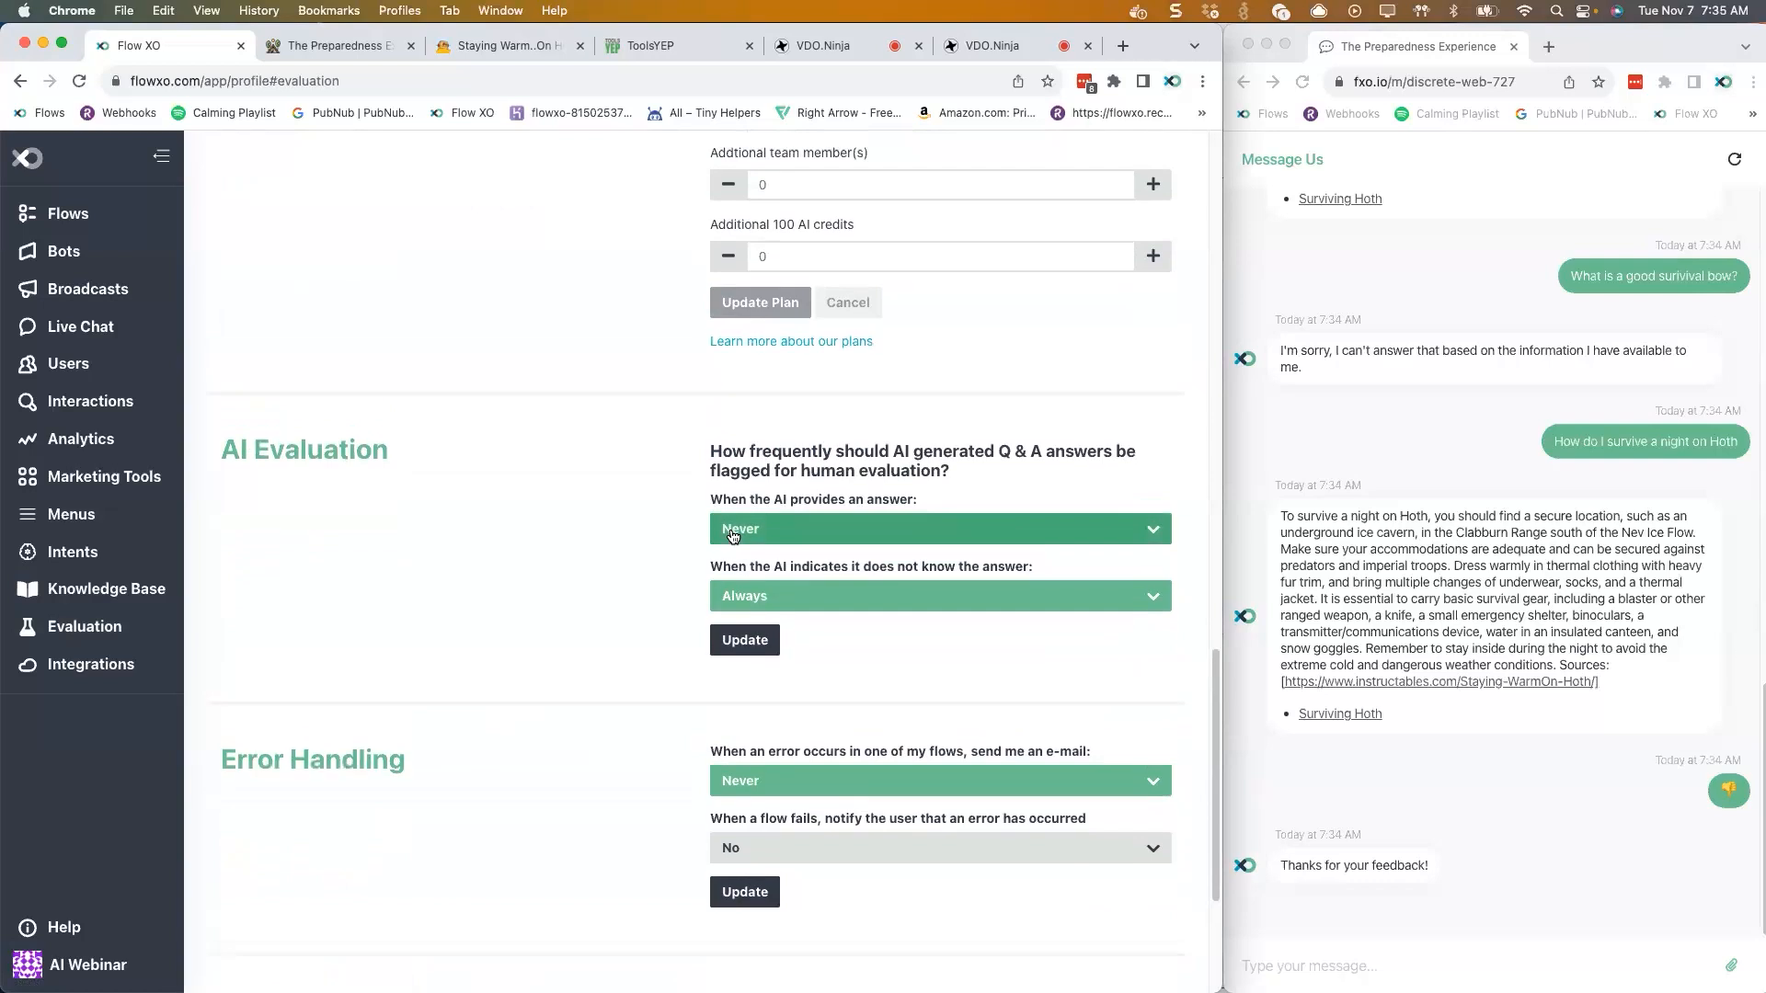
left_click(816, 527)
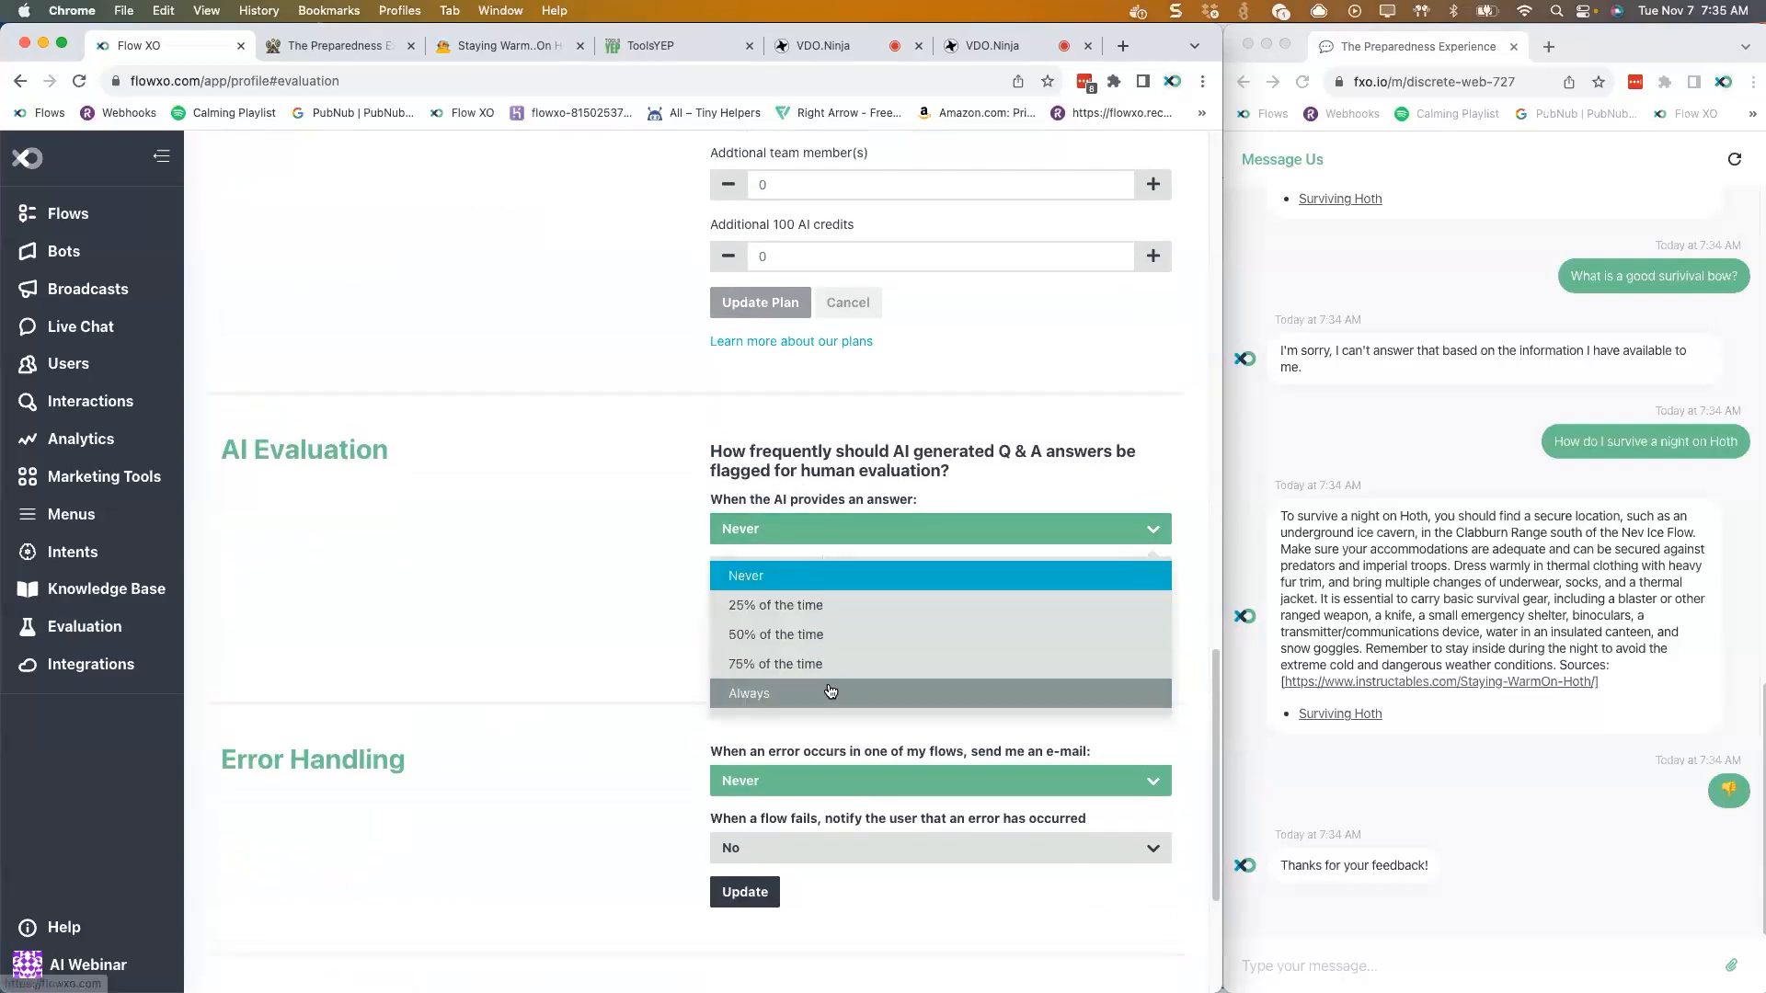
left_click(649, 515)
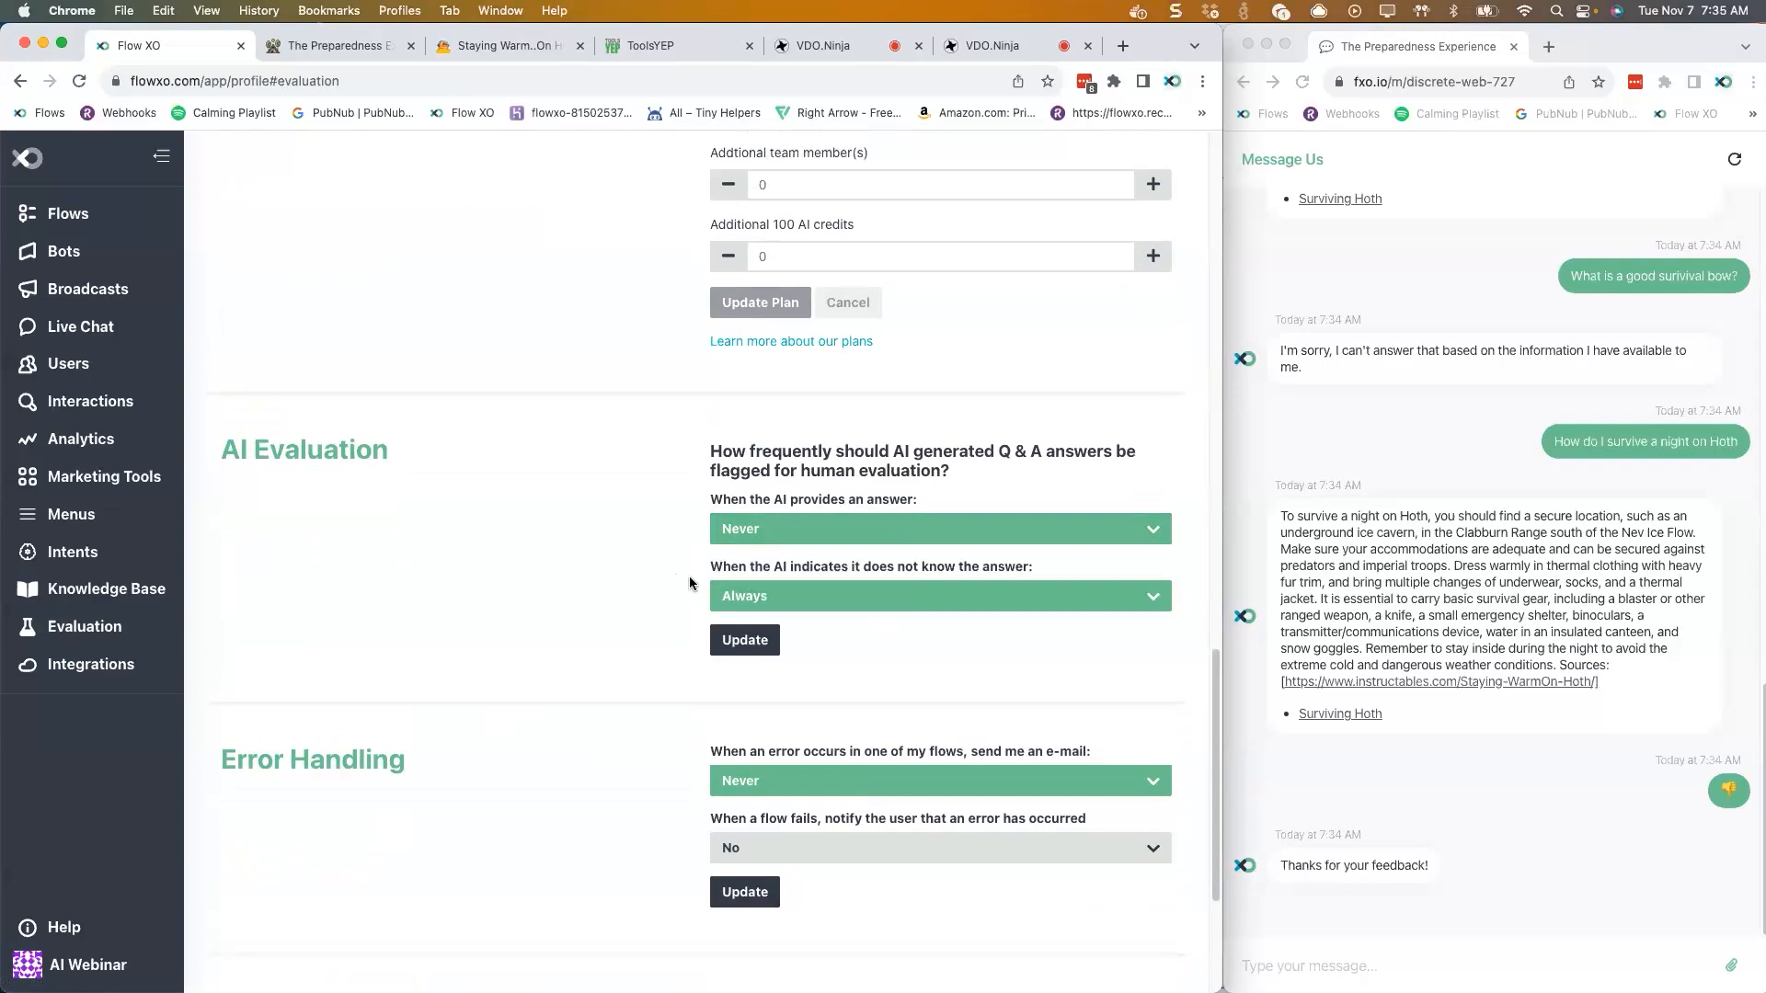
left_click(827, 593)
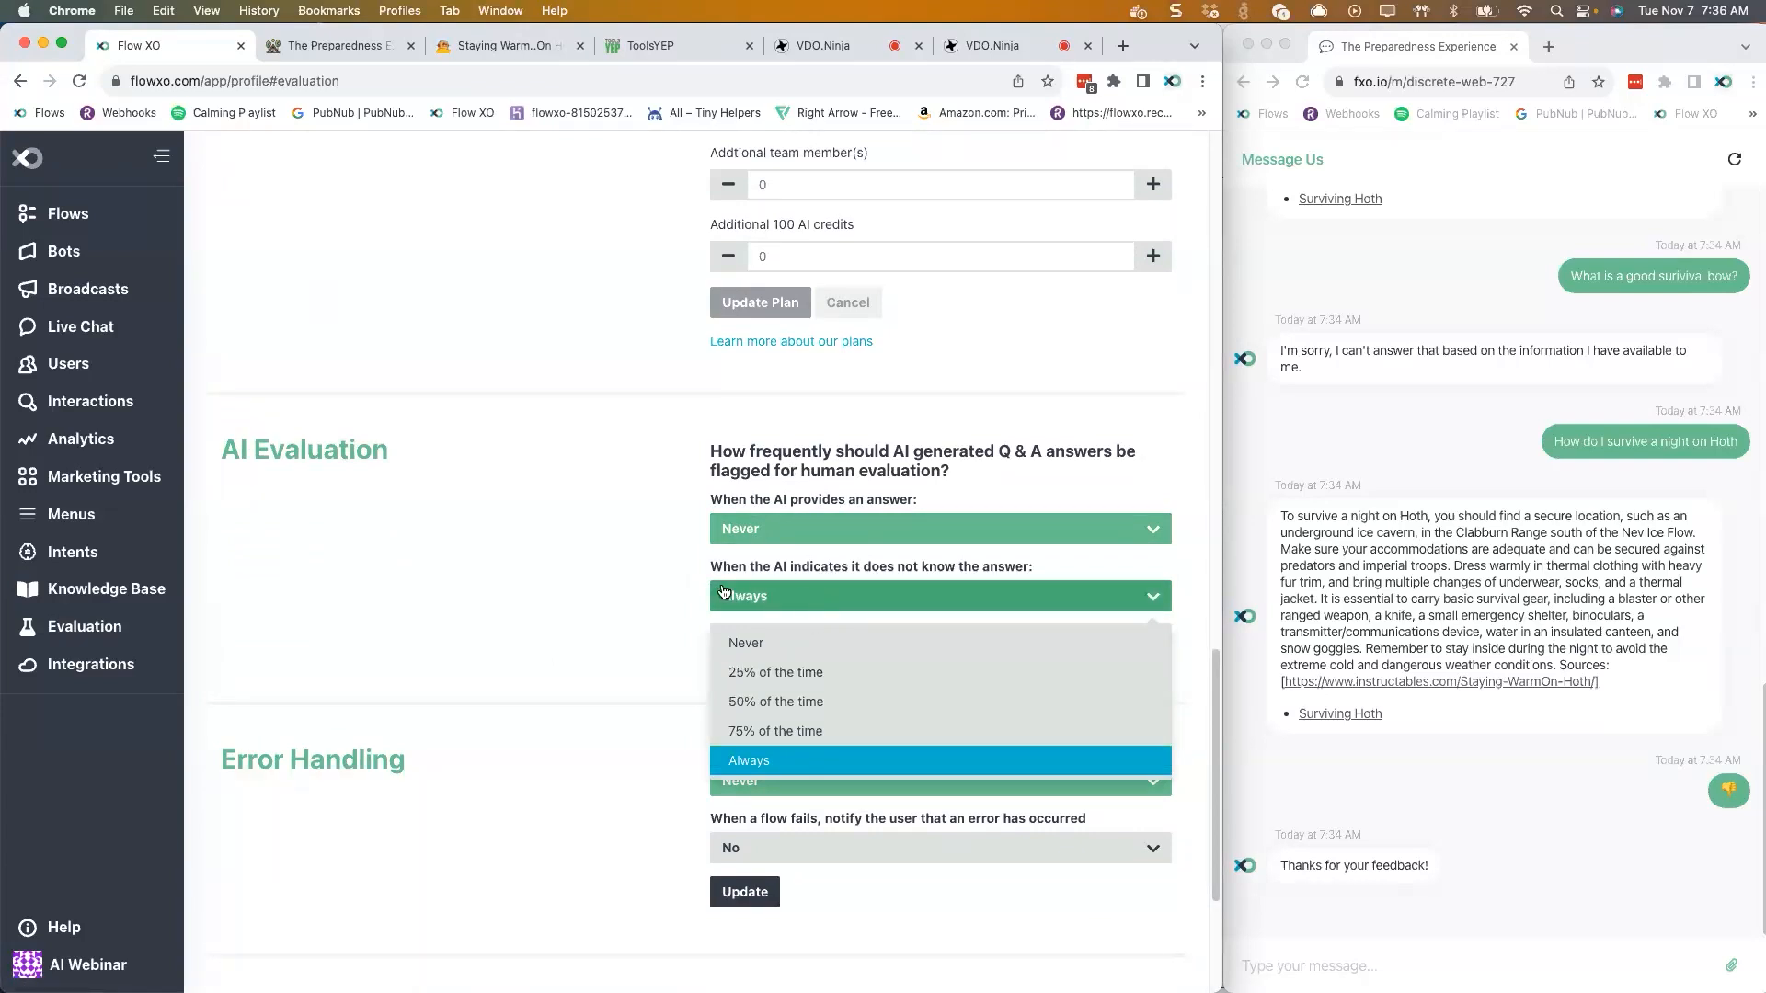
left_click(643, 581)
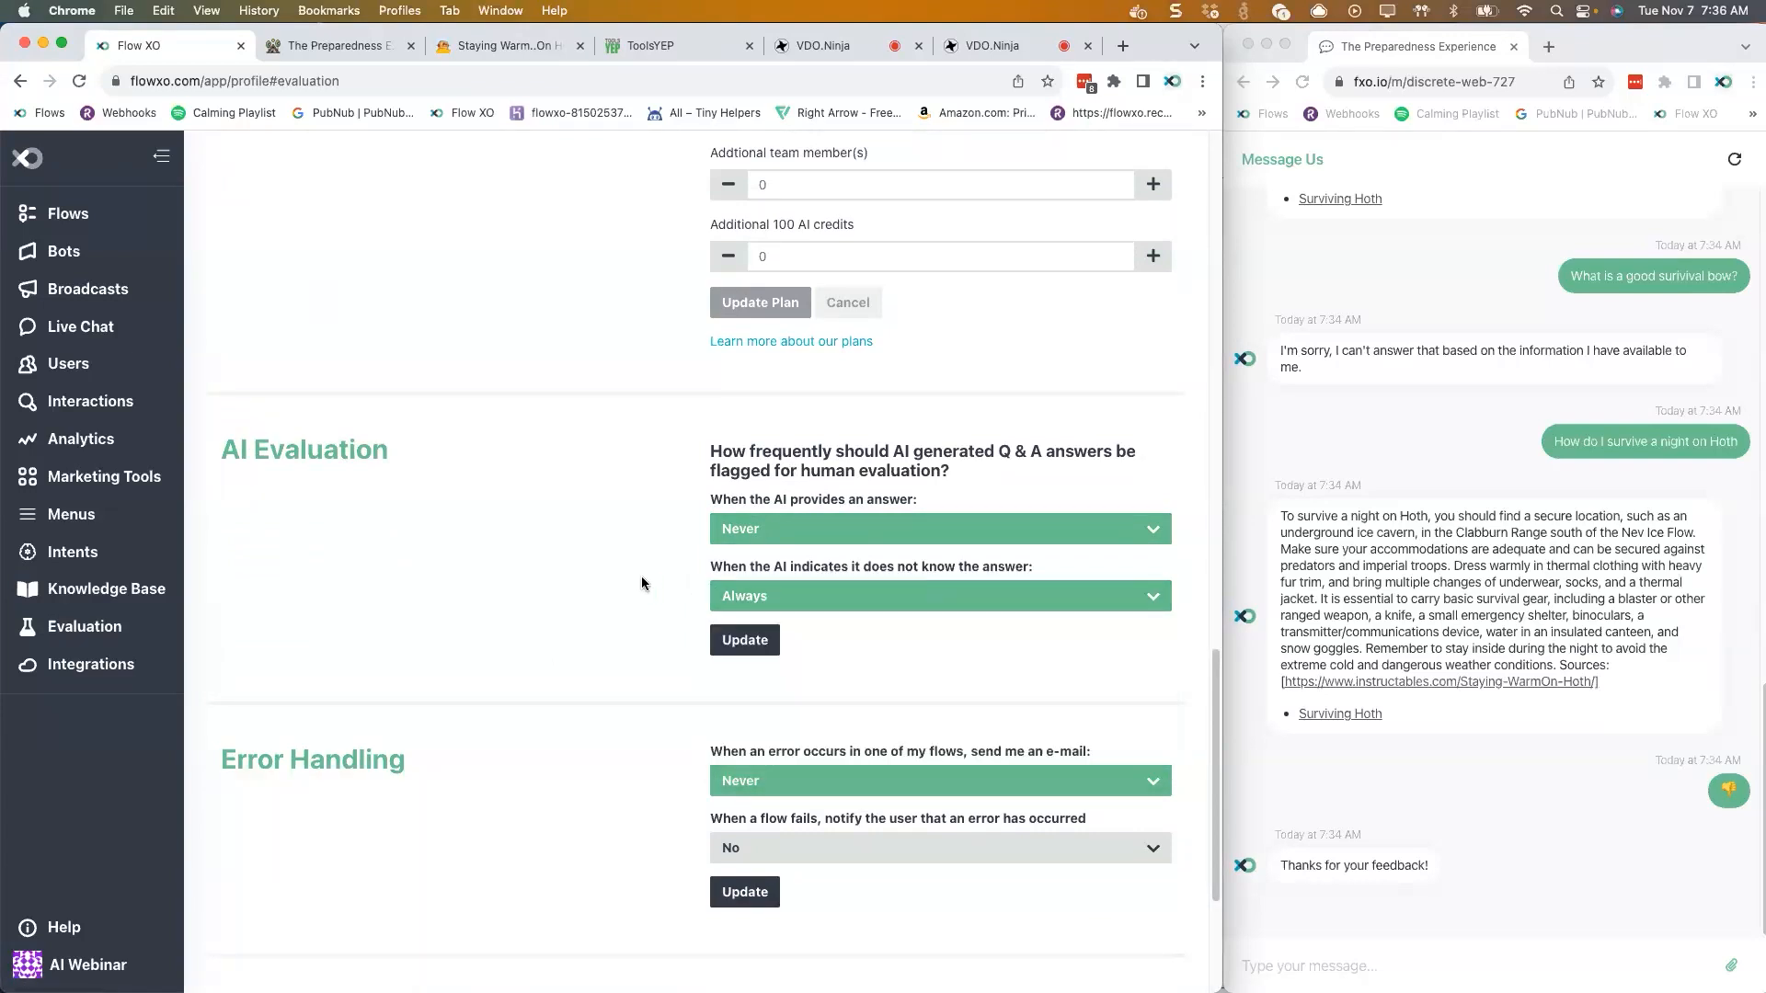
- Evaluate the Hoth answer awaiting review with relevance 3 and factual correctness 3, and save the internal evaluation
left_click(73, 633)
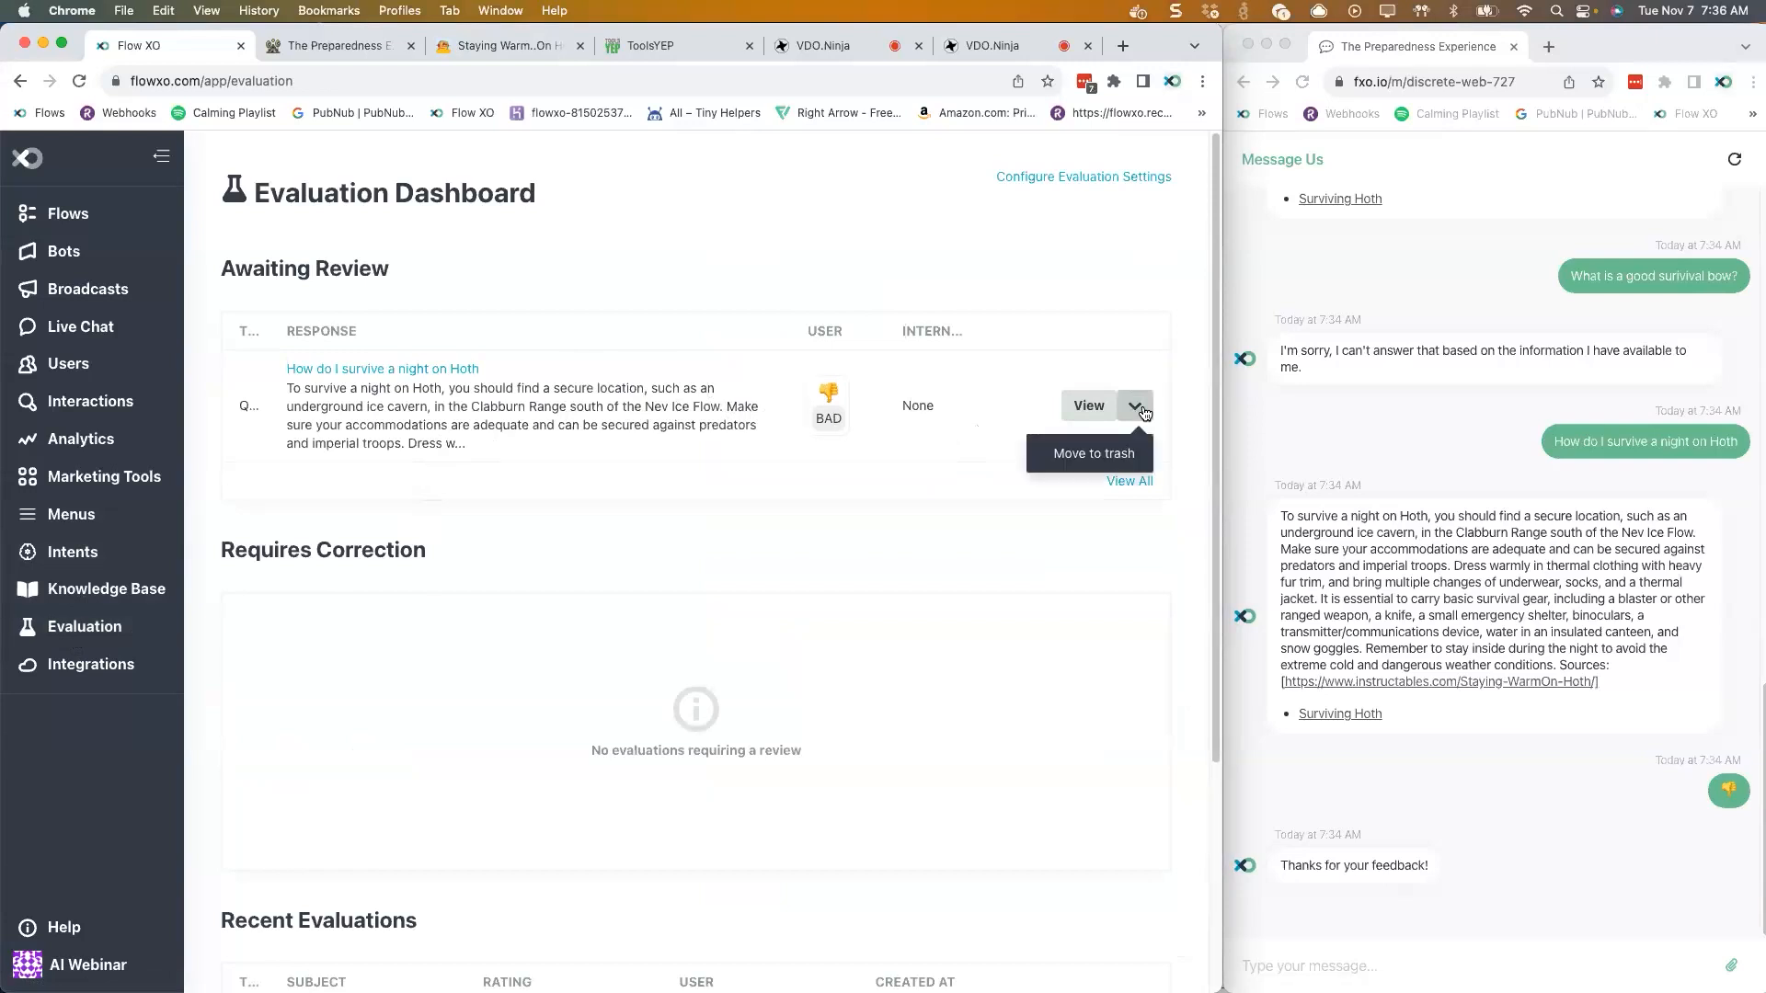
left_click(1098, 411)
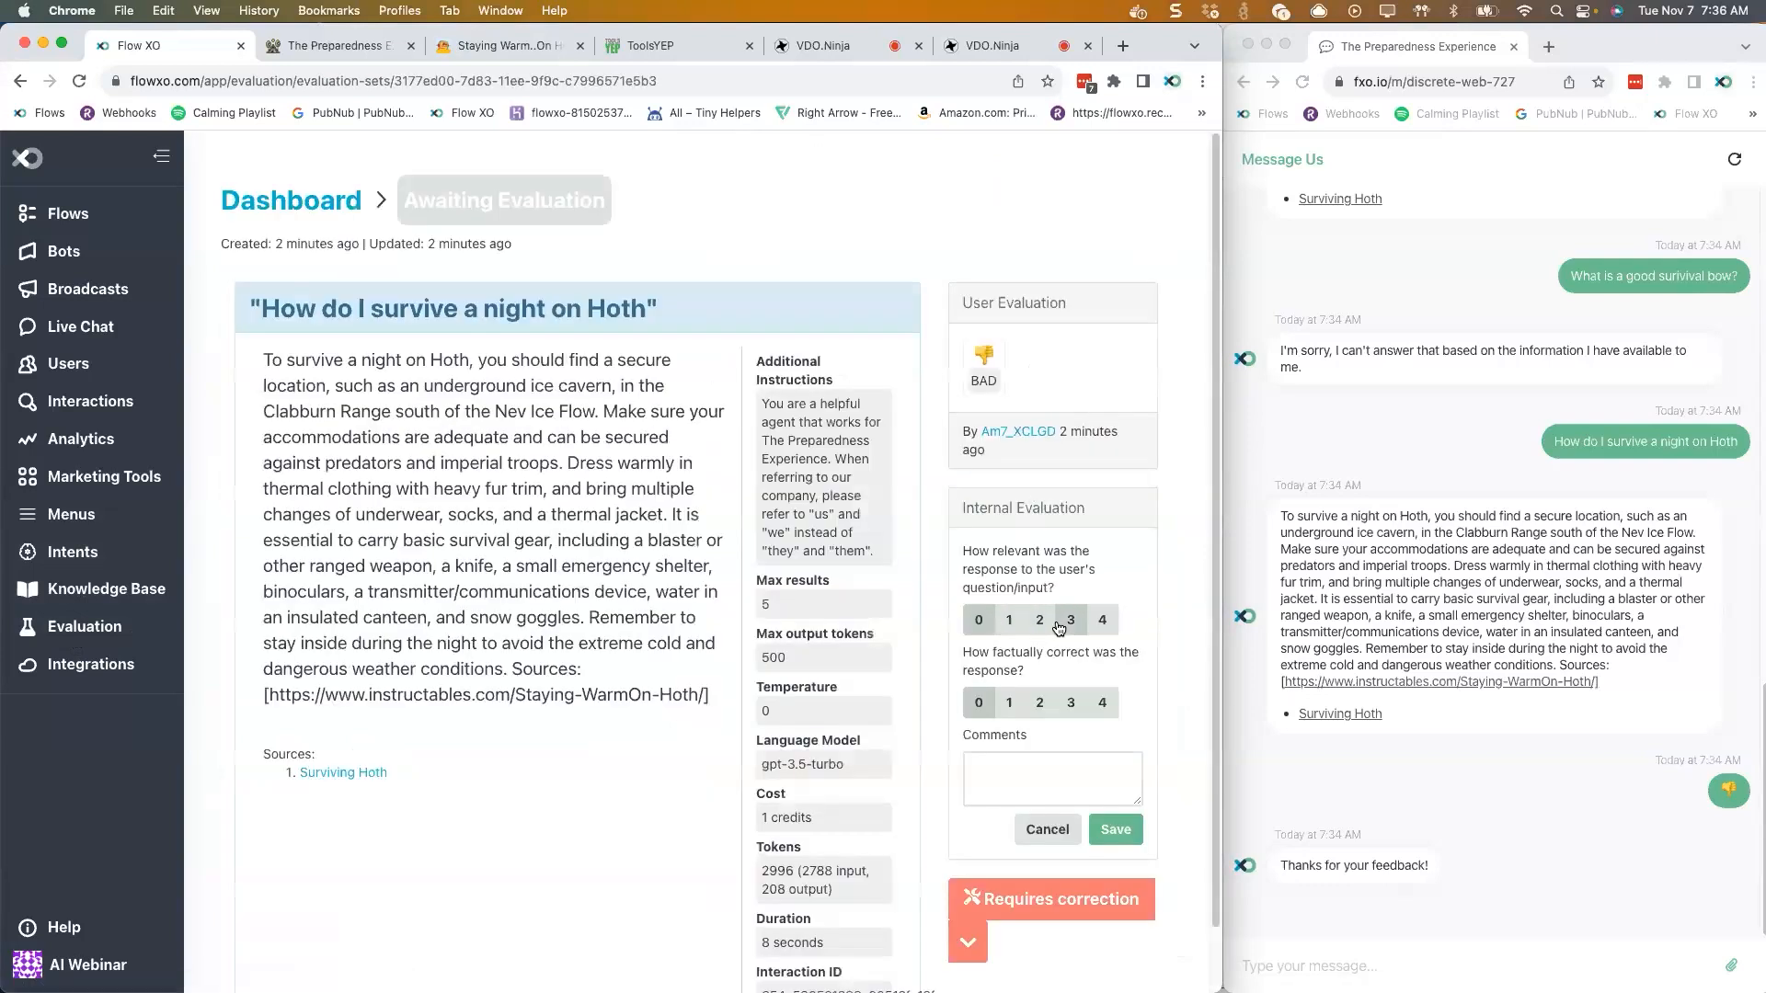
left_click(1069, 620)
left_click(1039, 703)
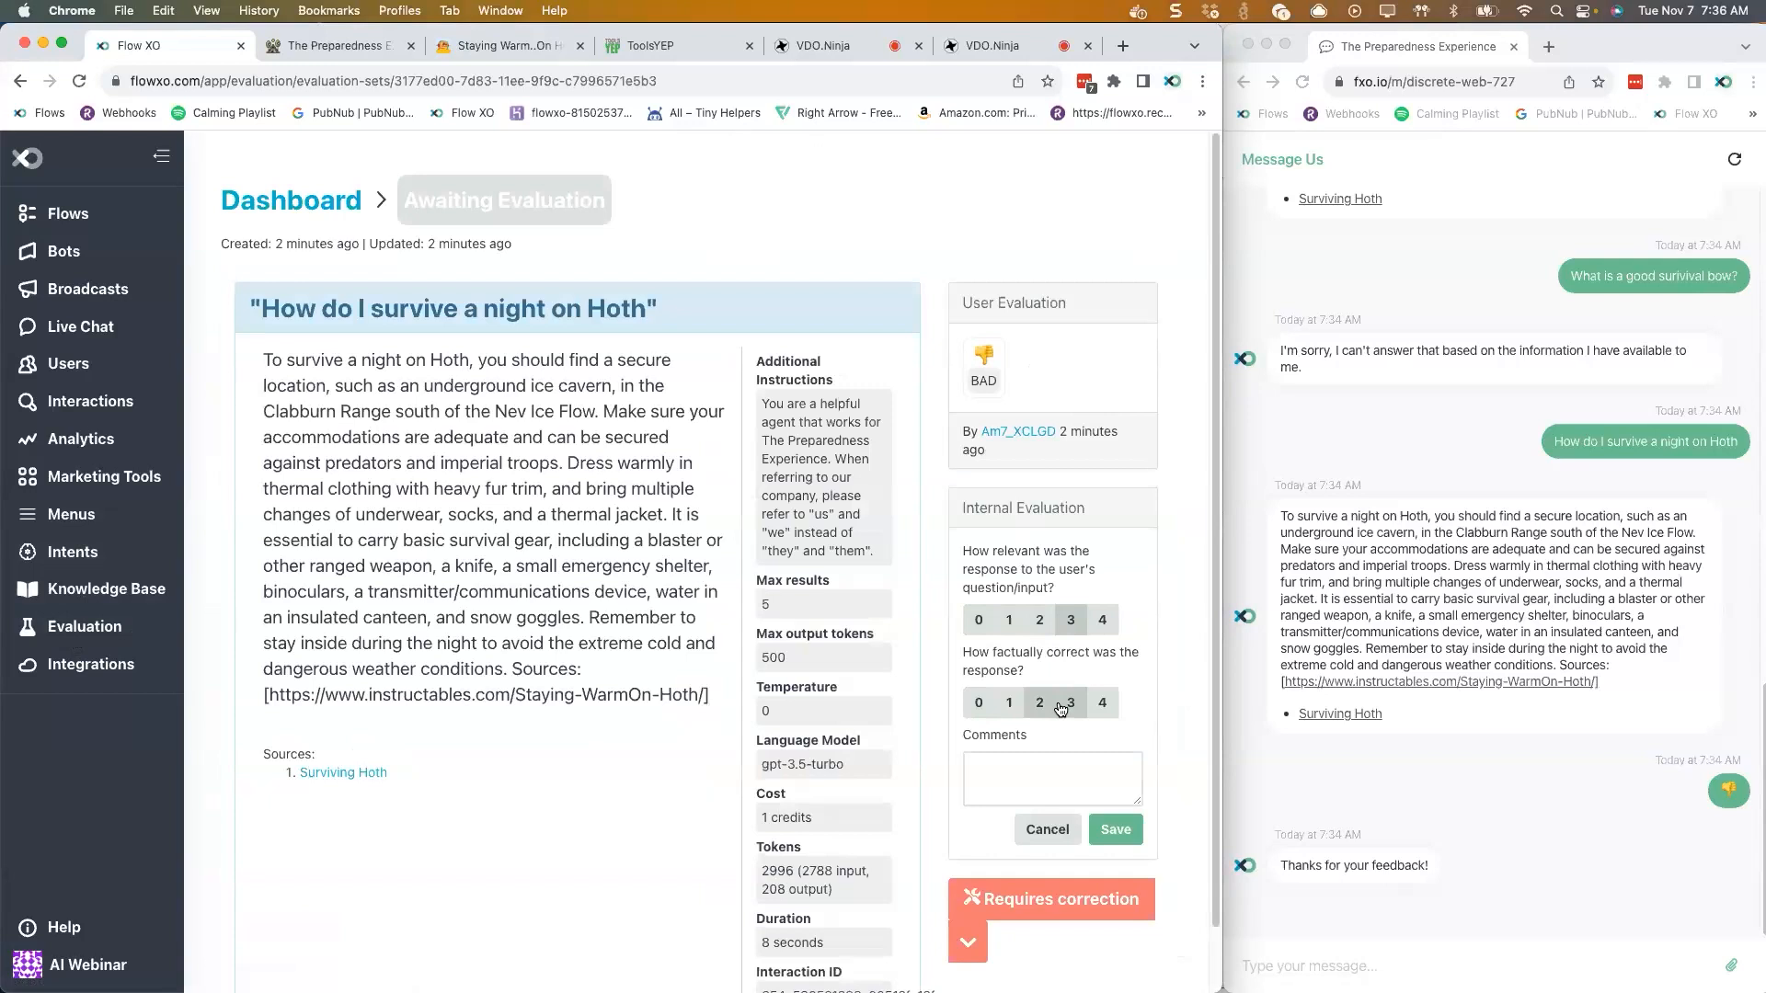
left_click(1066, 703)
left_click(1115, 829)
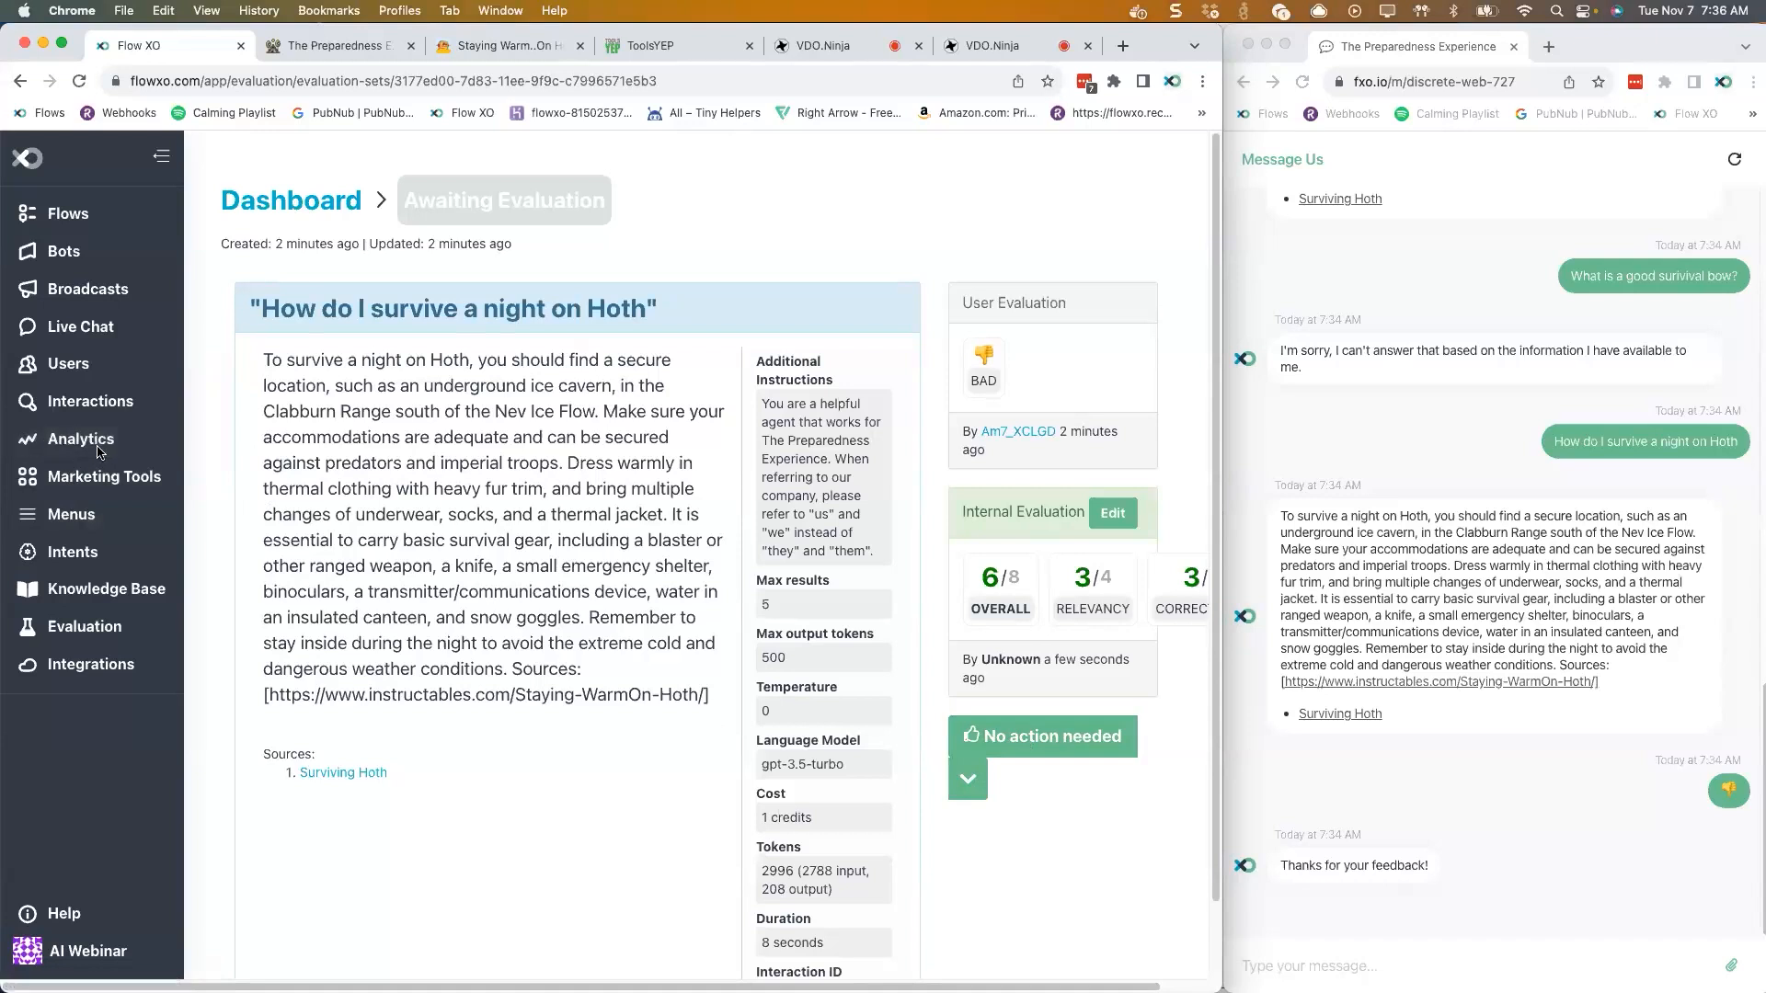
- Show the list of flows and send the bot the message "I need to talk to an agent"
left_click(67, 230)
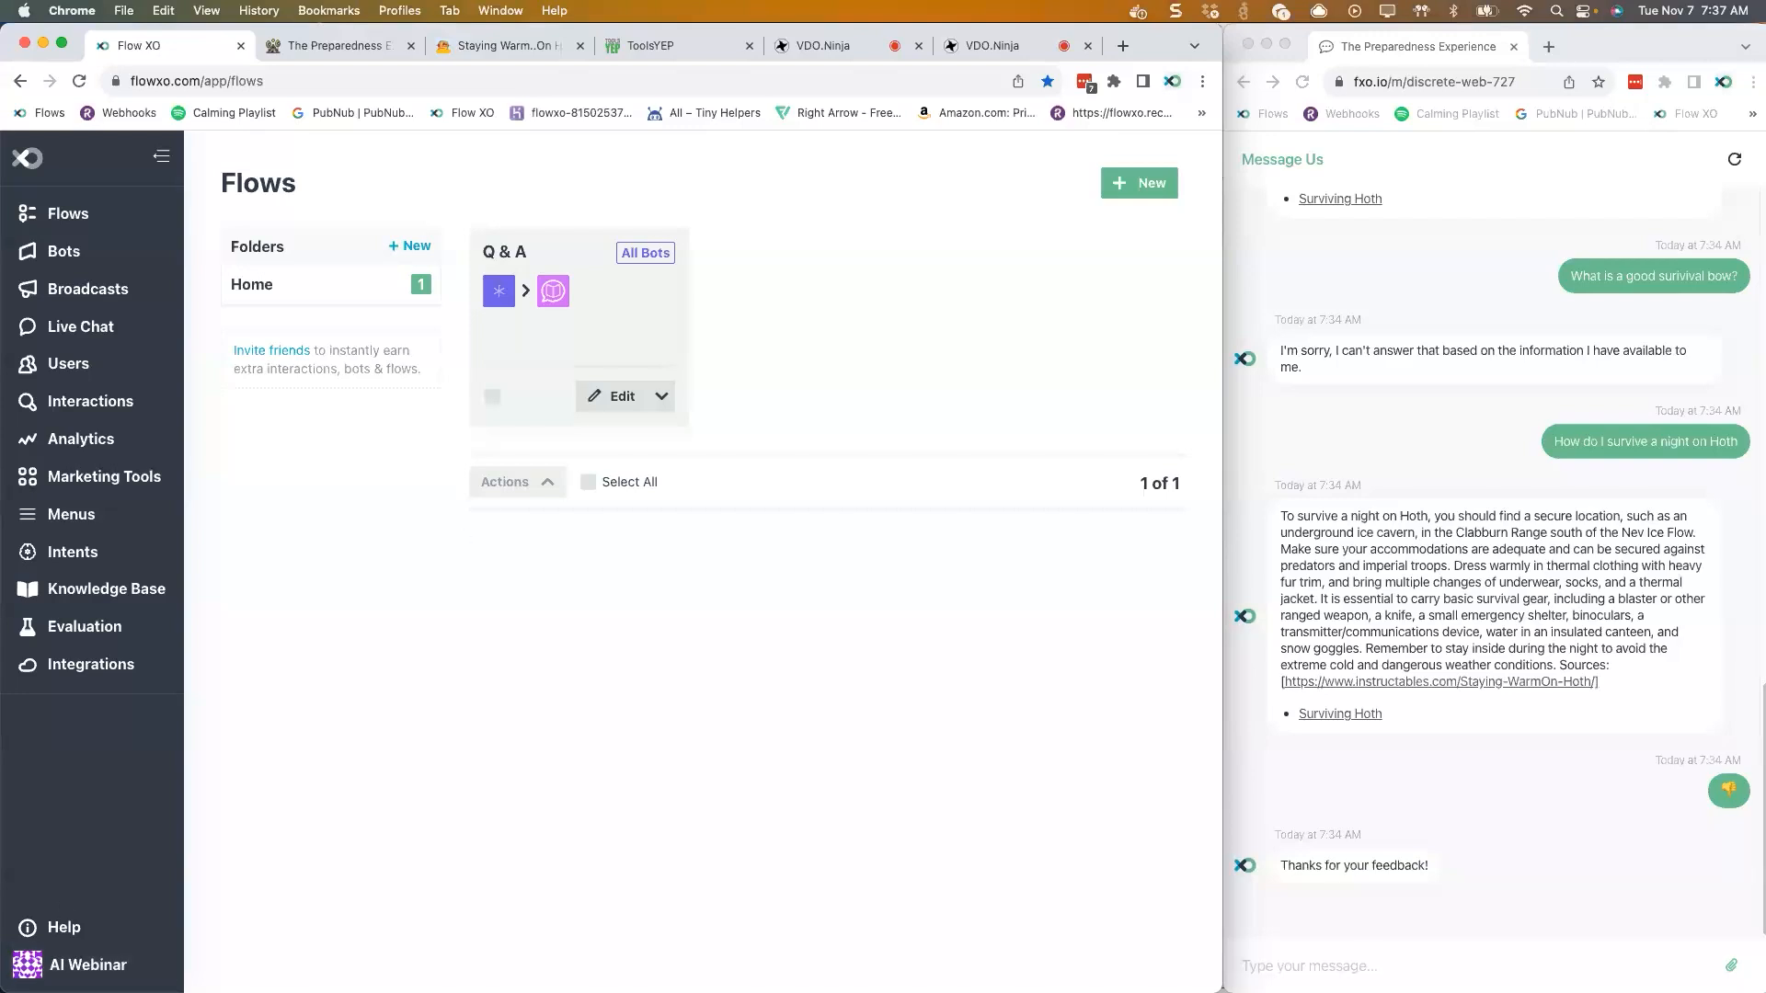
left_click(1321, 954)
type("I ne")
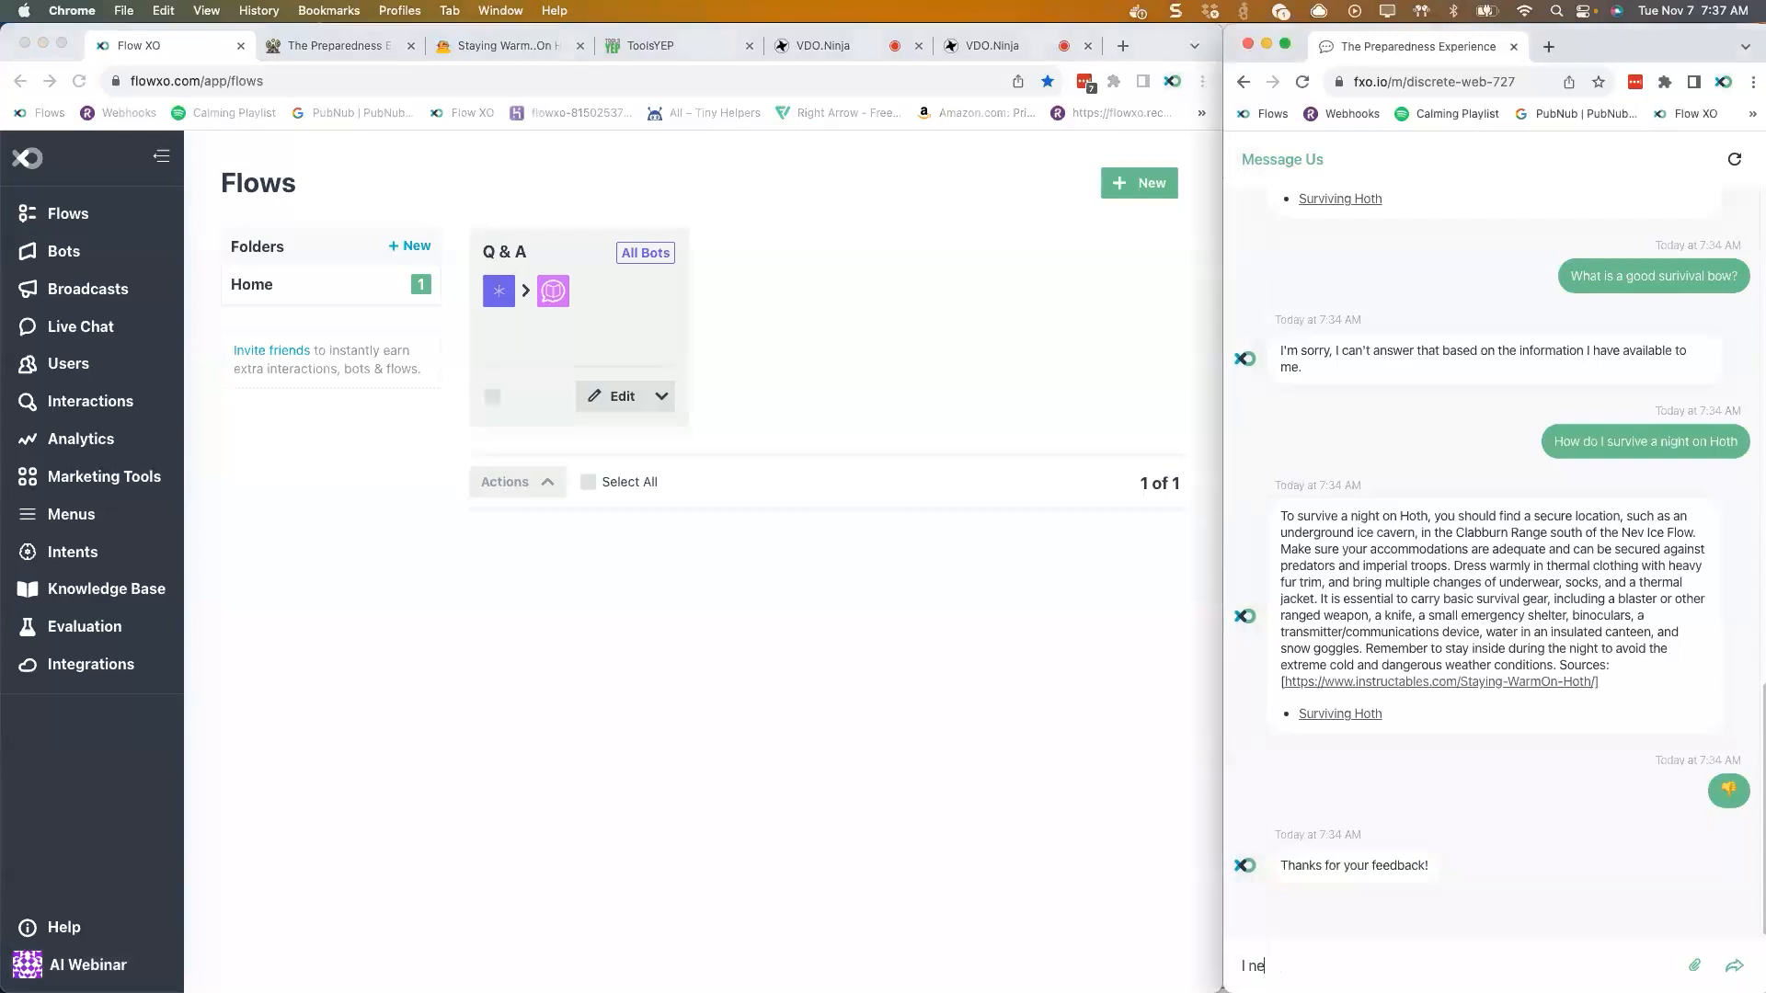
type("ed to talk to an agent")
key("Return")
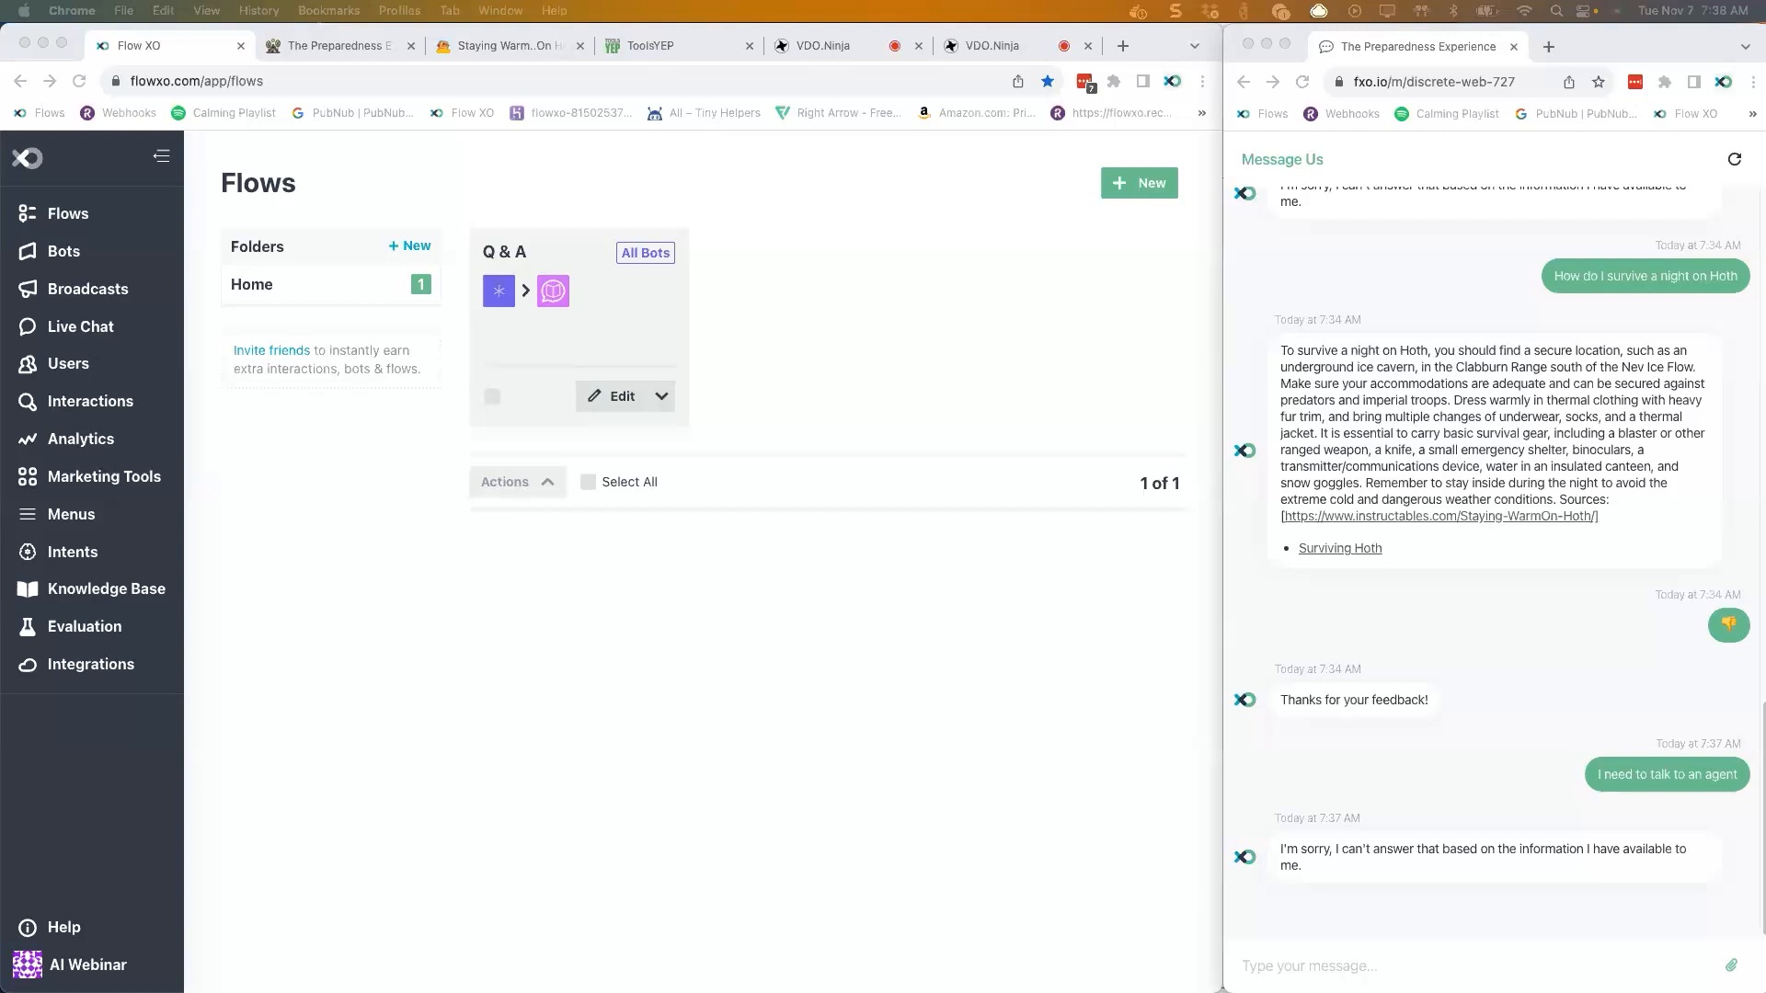
- Create a new intent detector named Default
left_click(97, 406)
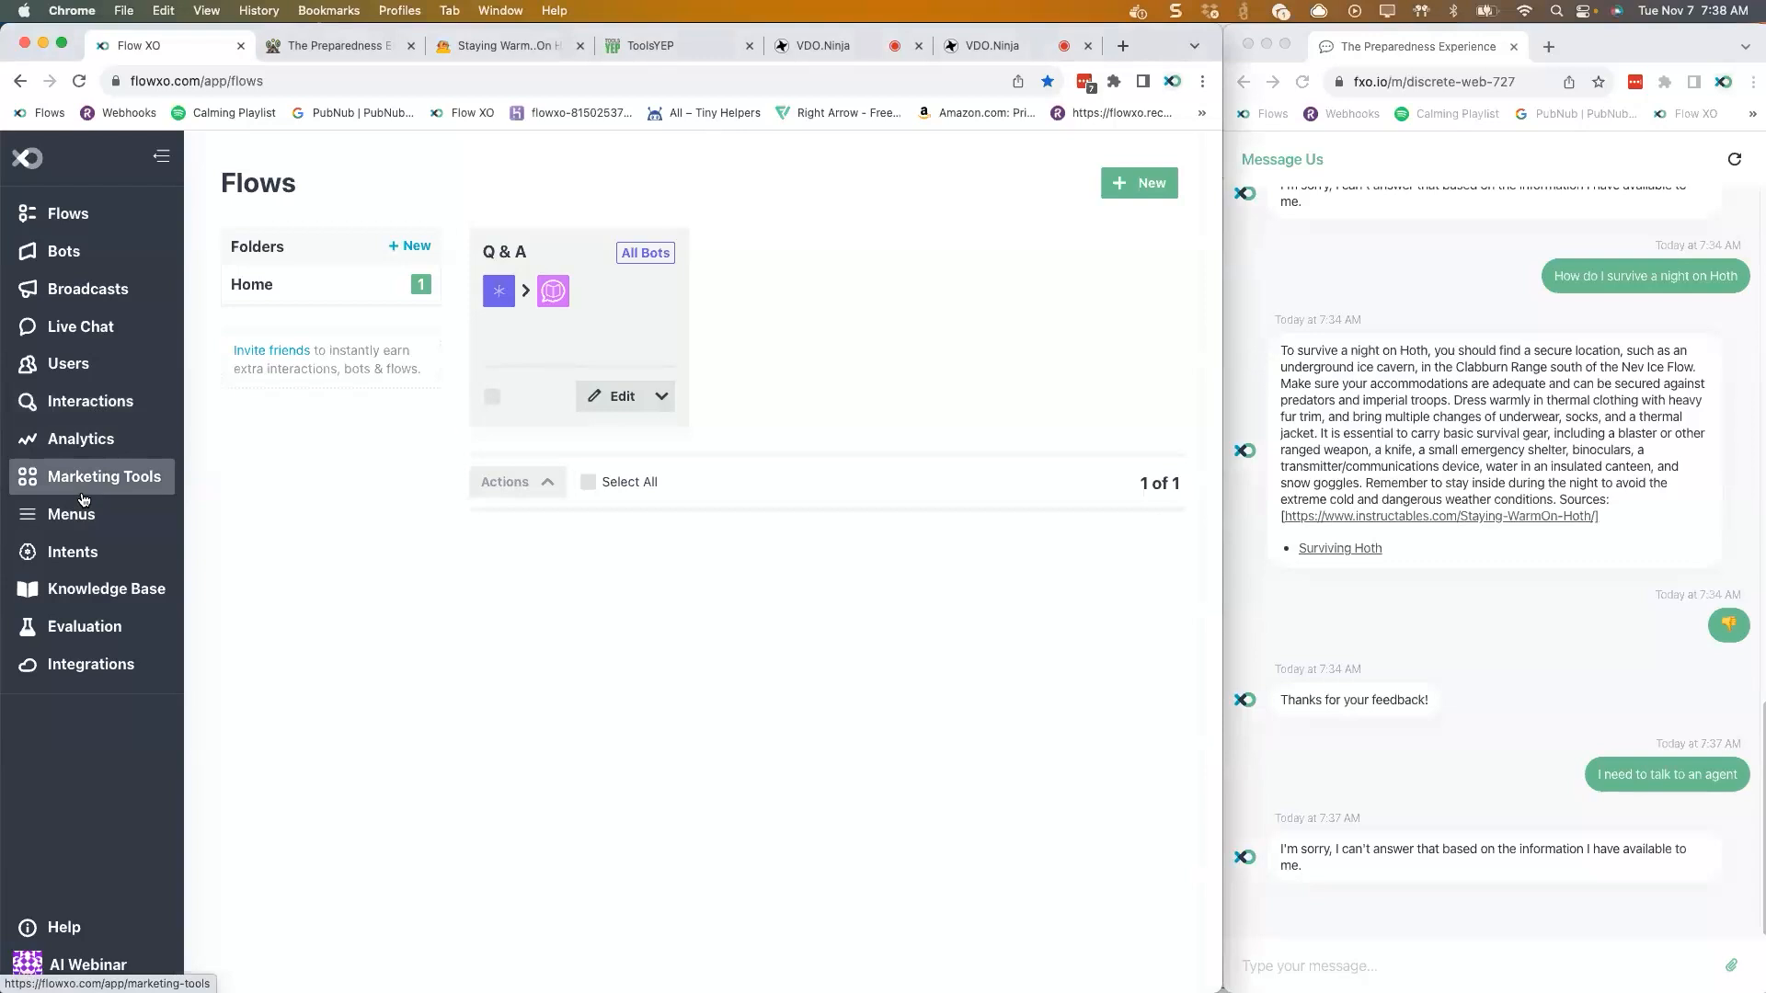
left_click(79, 544)
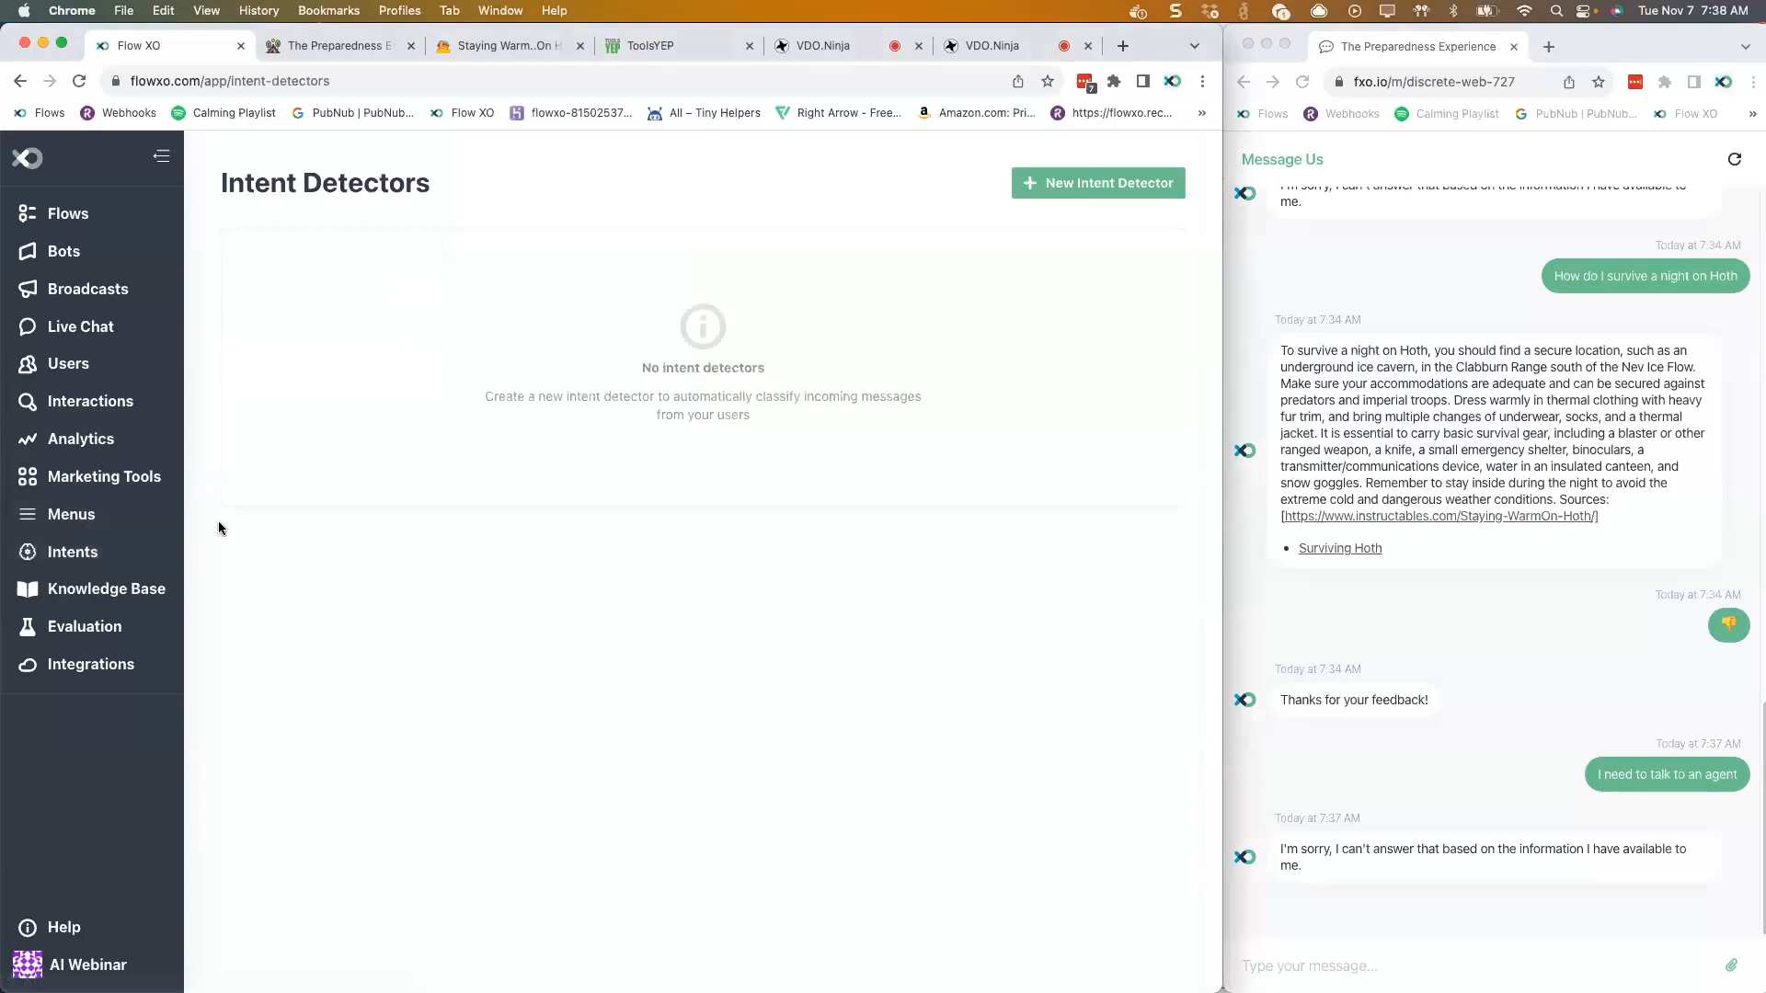
left_click(1095, 187)
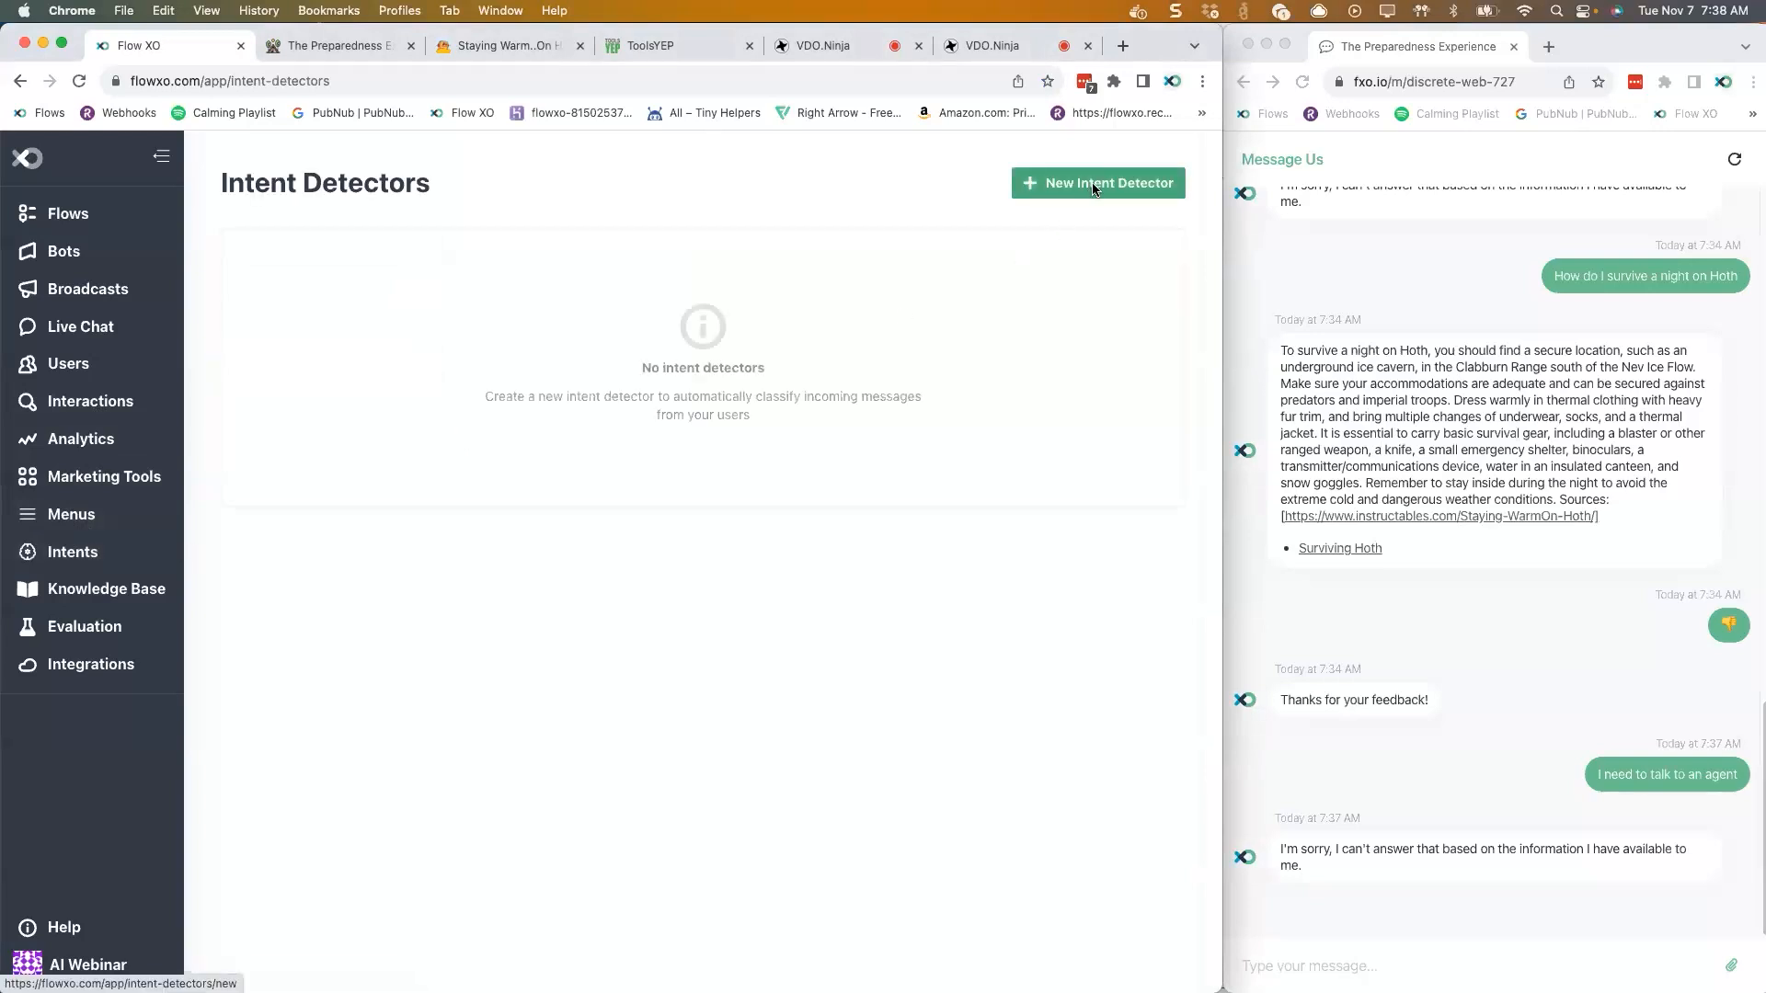
left_click(422, 264)
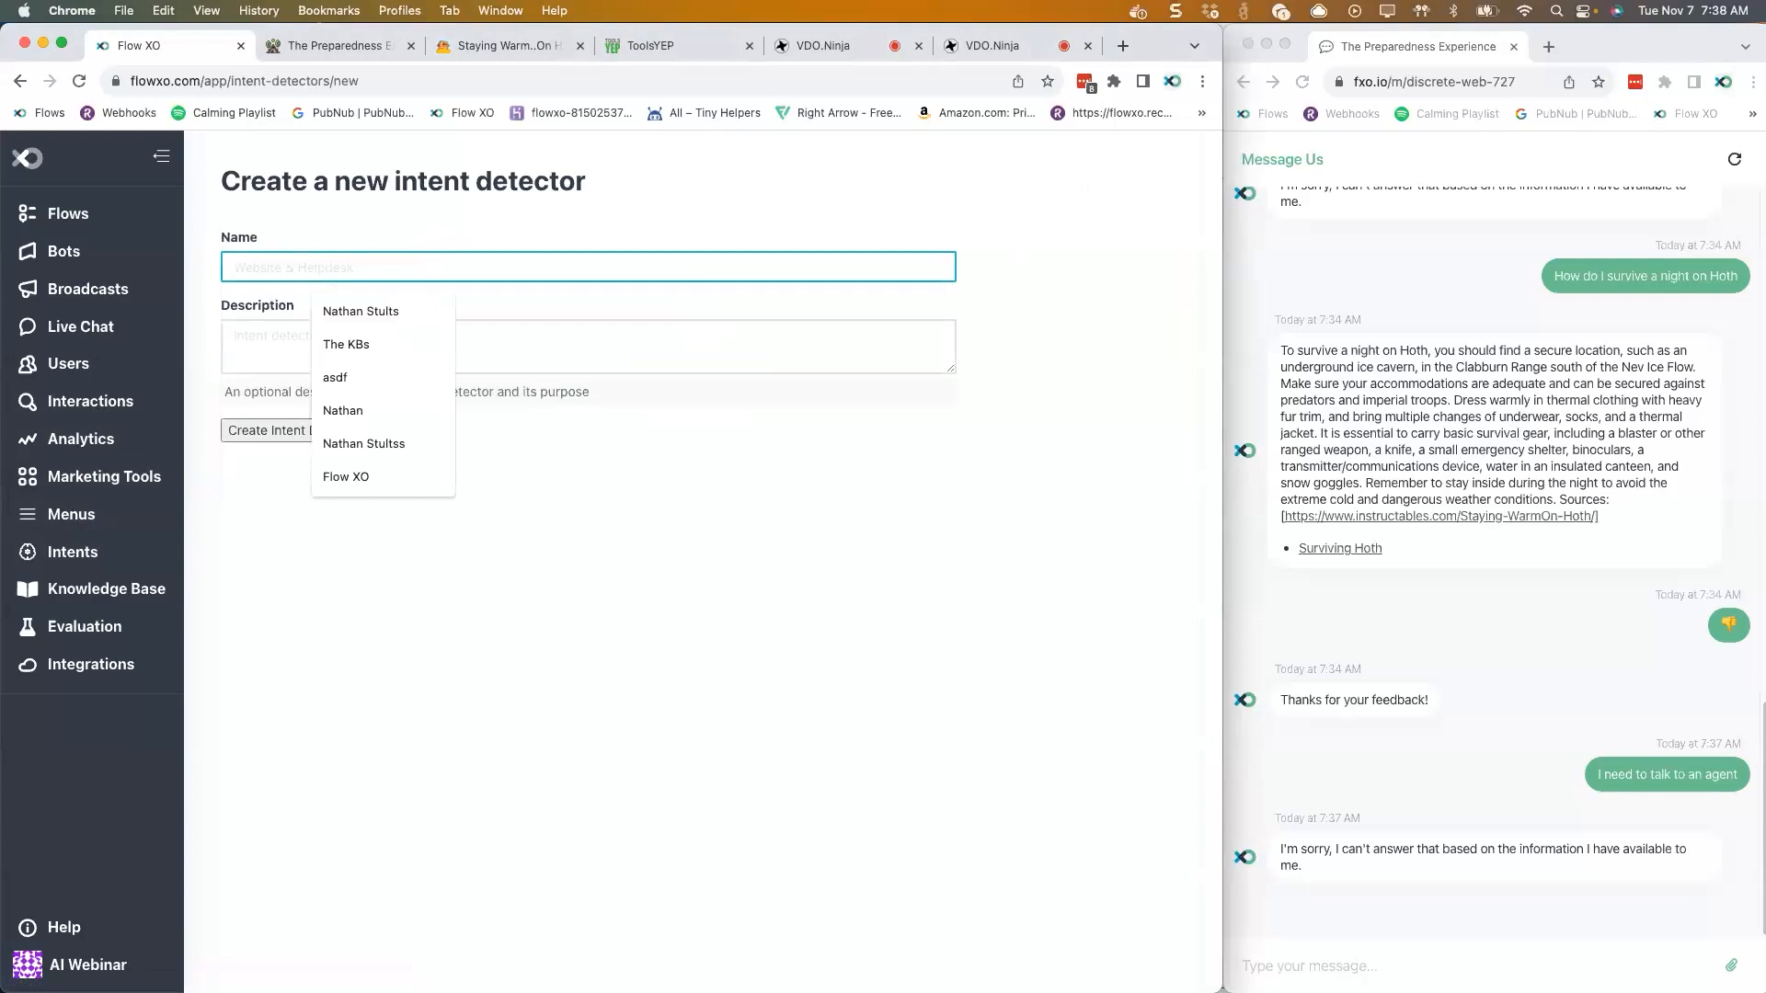
type("Default")
left_click(265, 432)
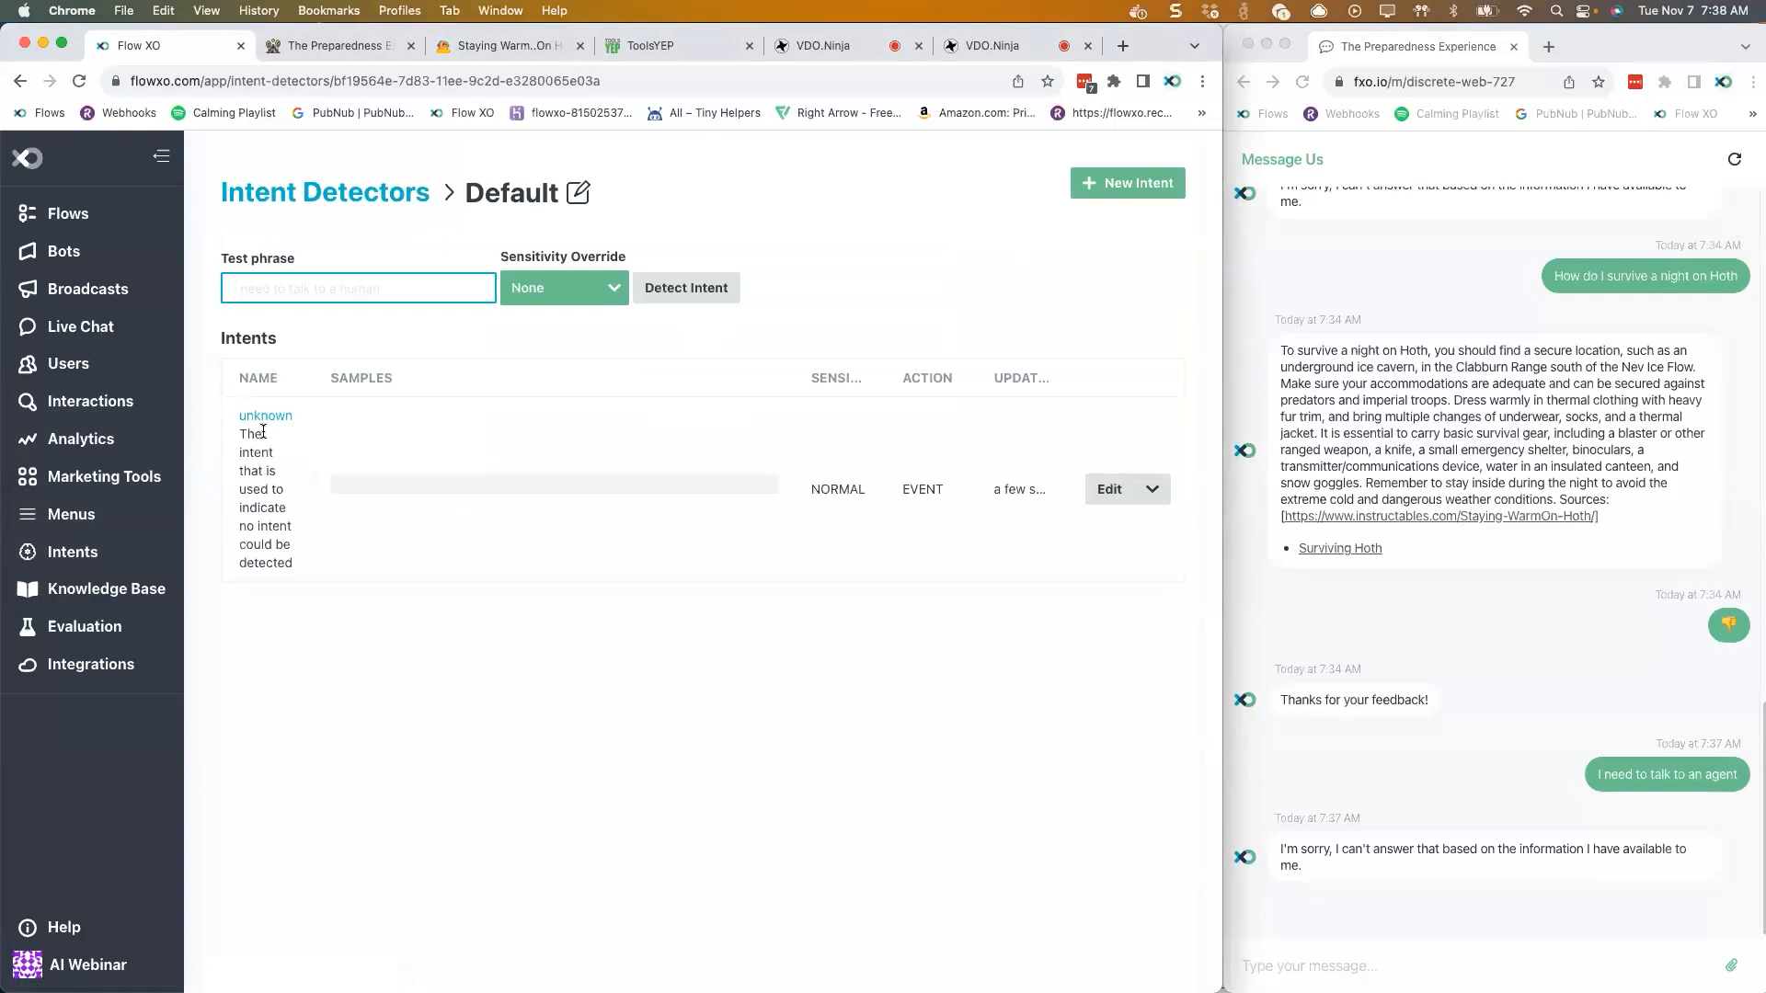
- Run intent detection on the test phrase "I need to talk to a human"
type("I need to talk to a human")
key("Return")
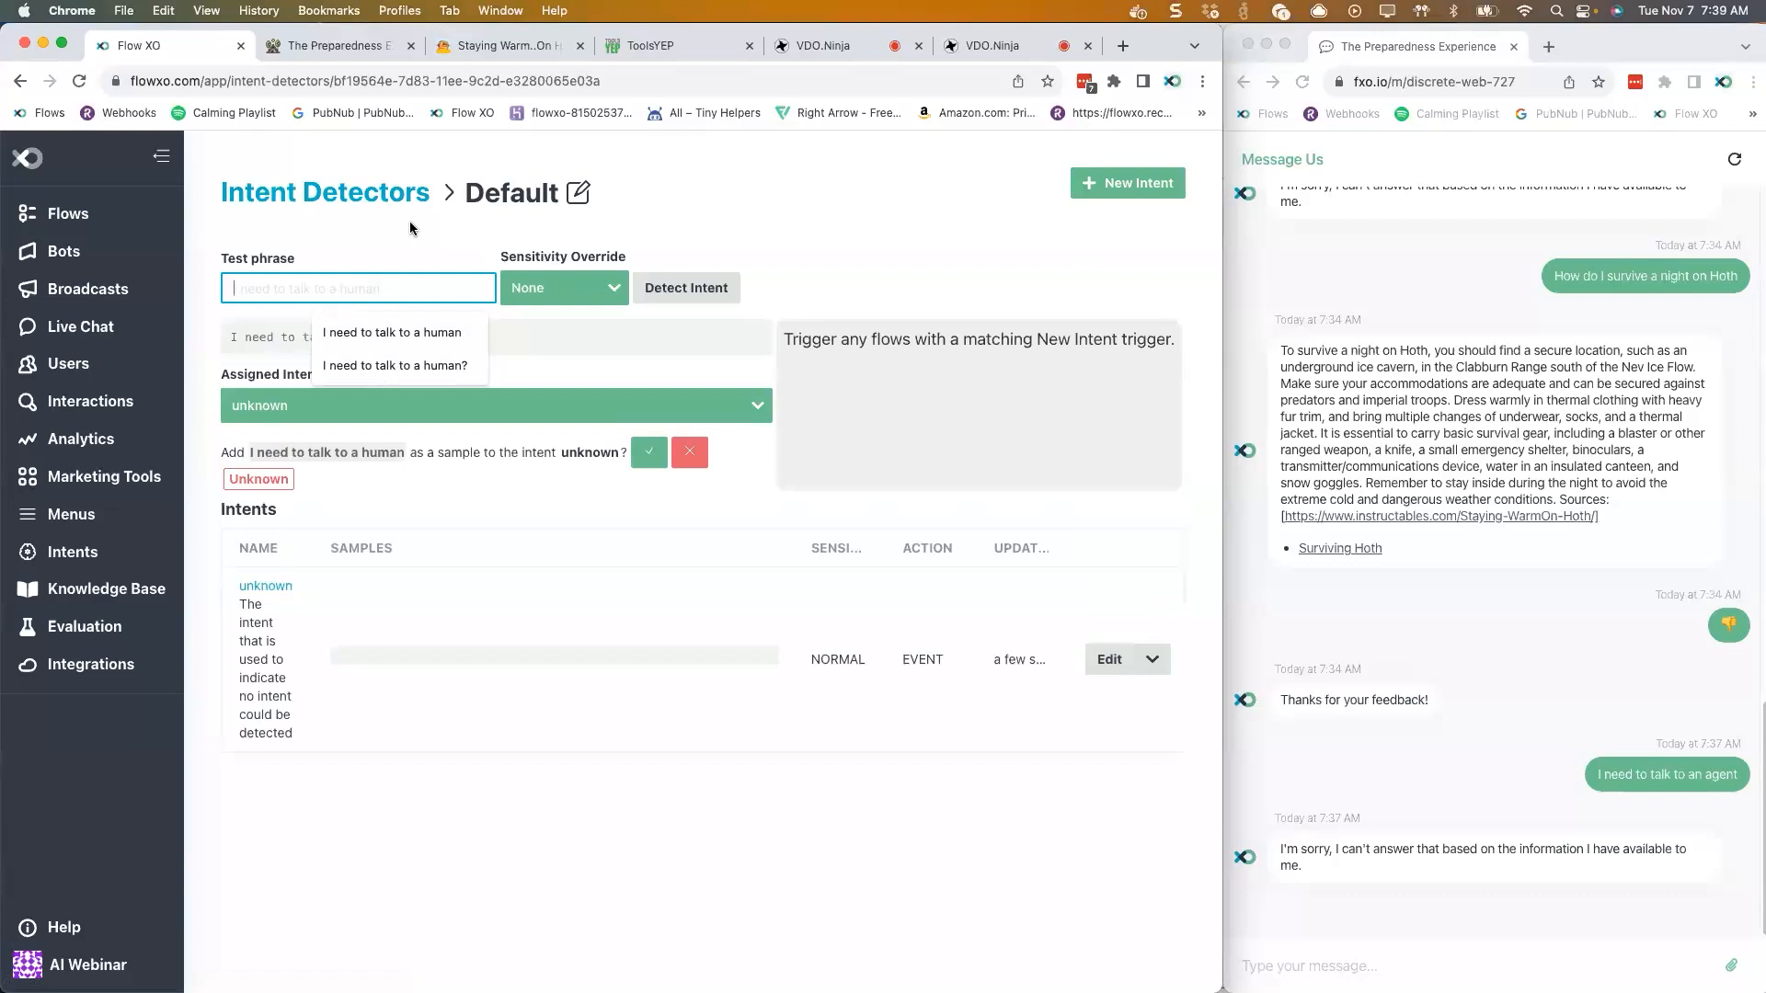
left_click(410, 220)
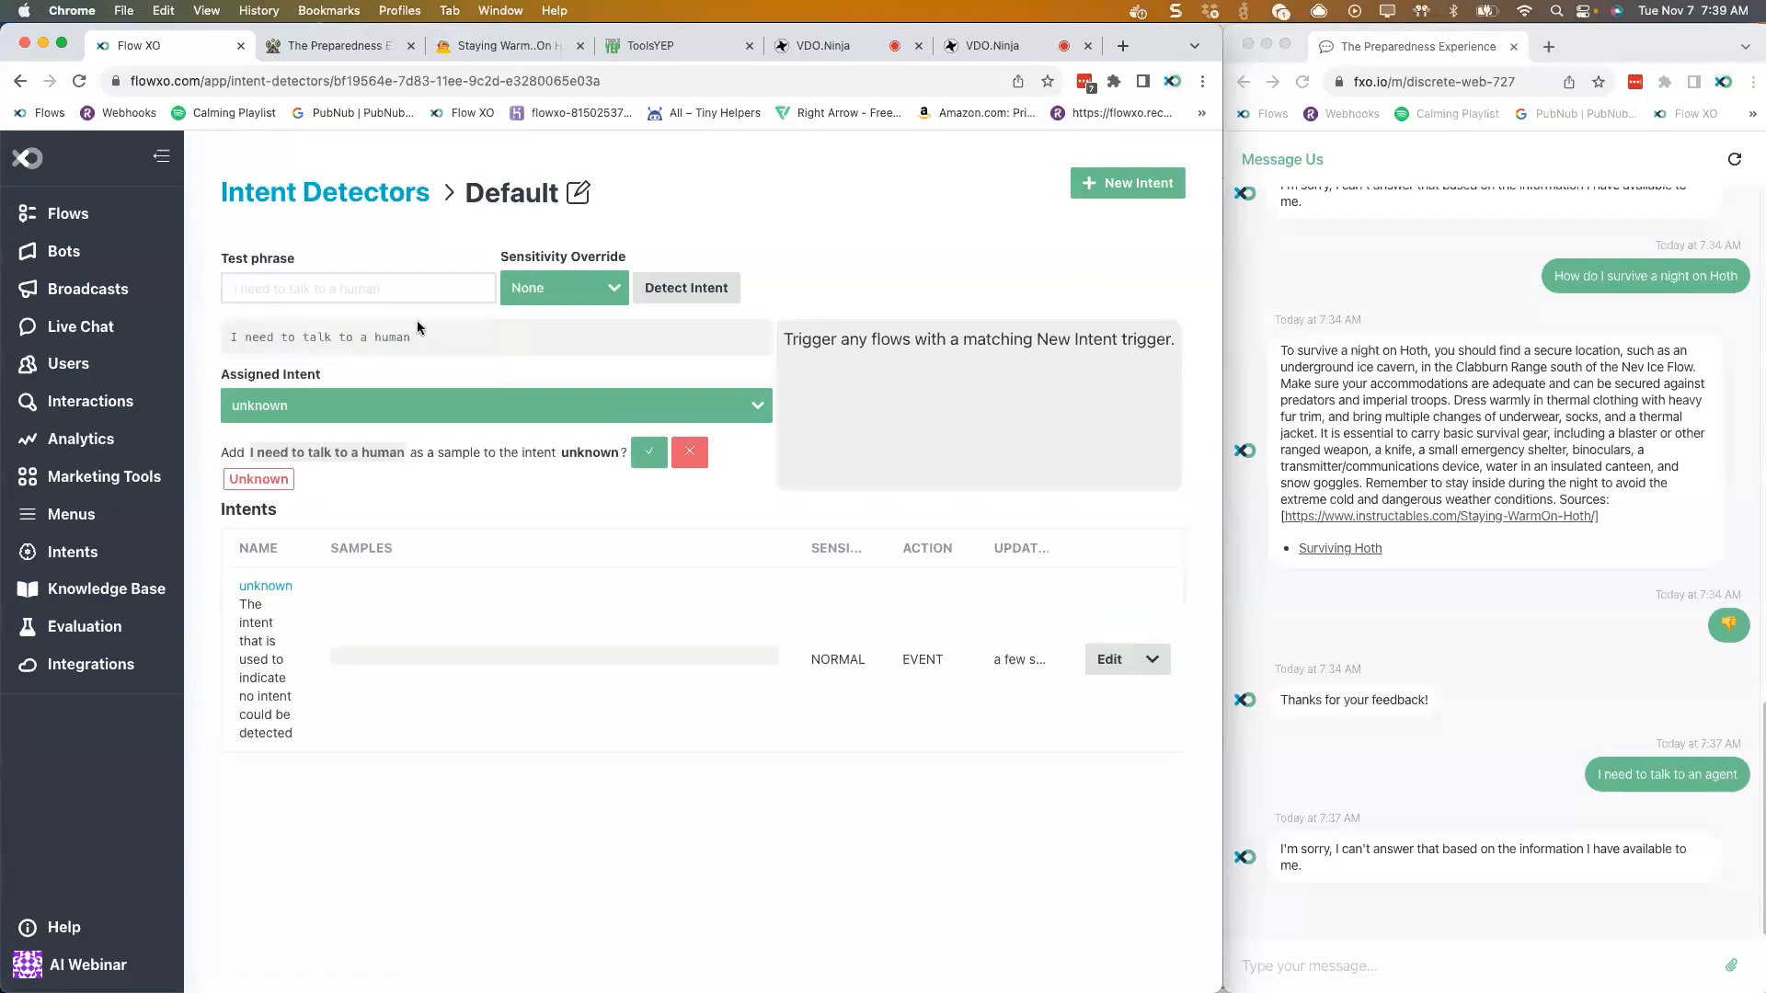
- Assign the tested phrase "I need to talk to a human" to a new intent named Agent Chat
left_click(293, 398)
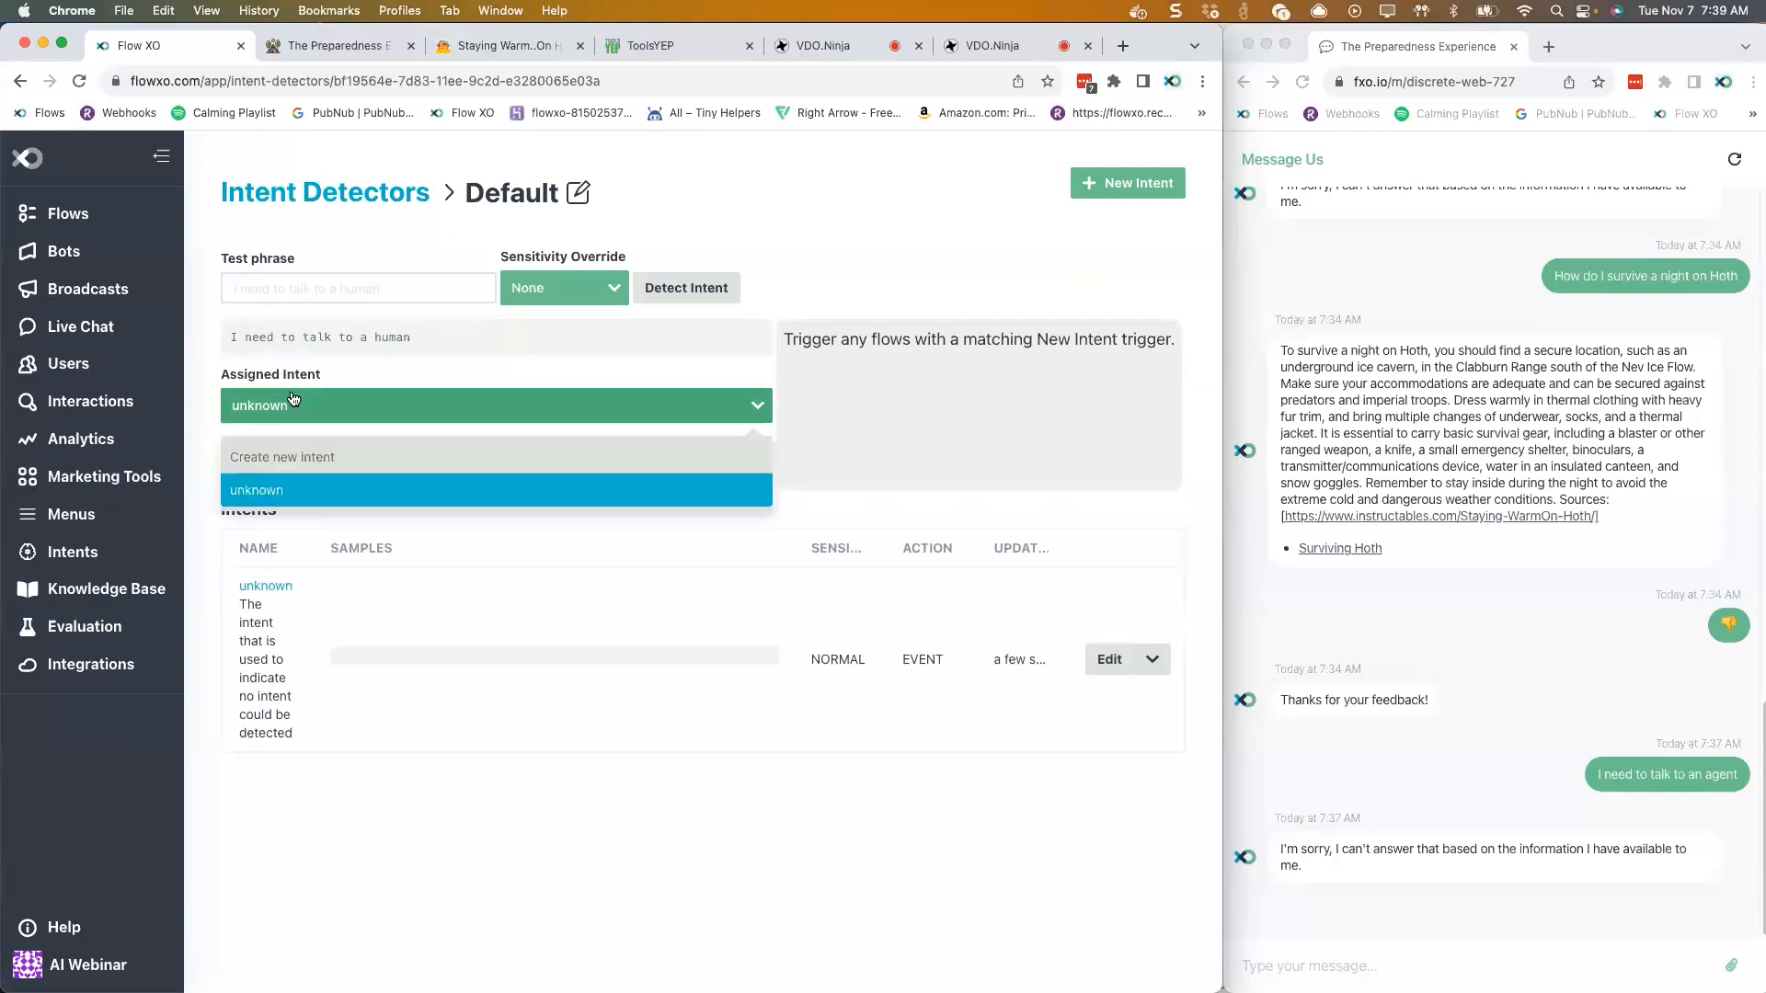
left_click(295, 447)
type("Agent Chat")
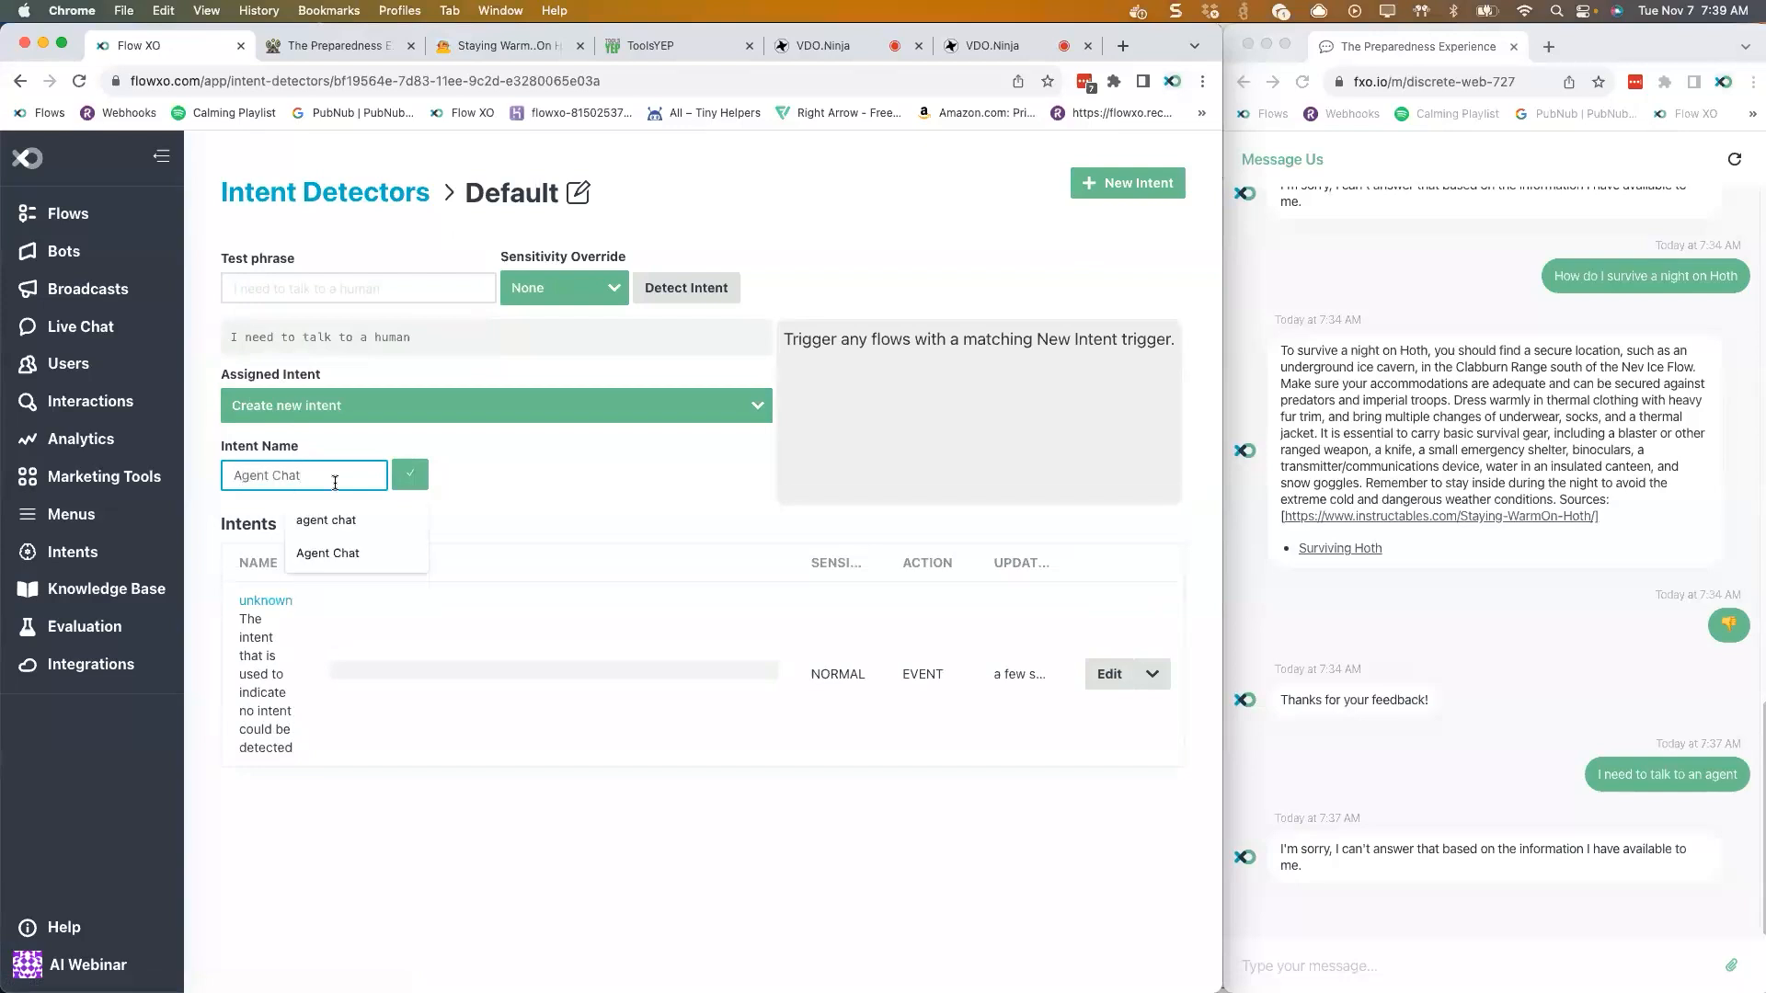
left_click(416, 473)
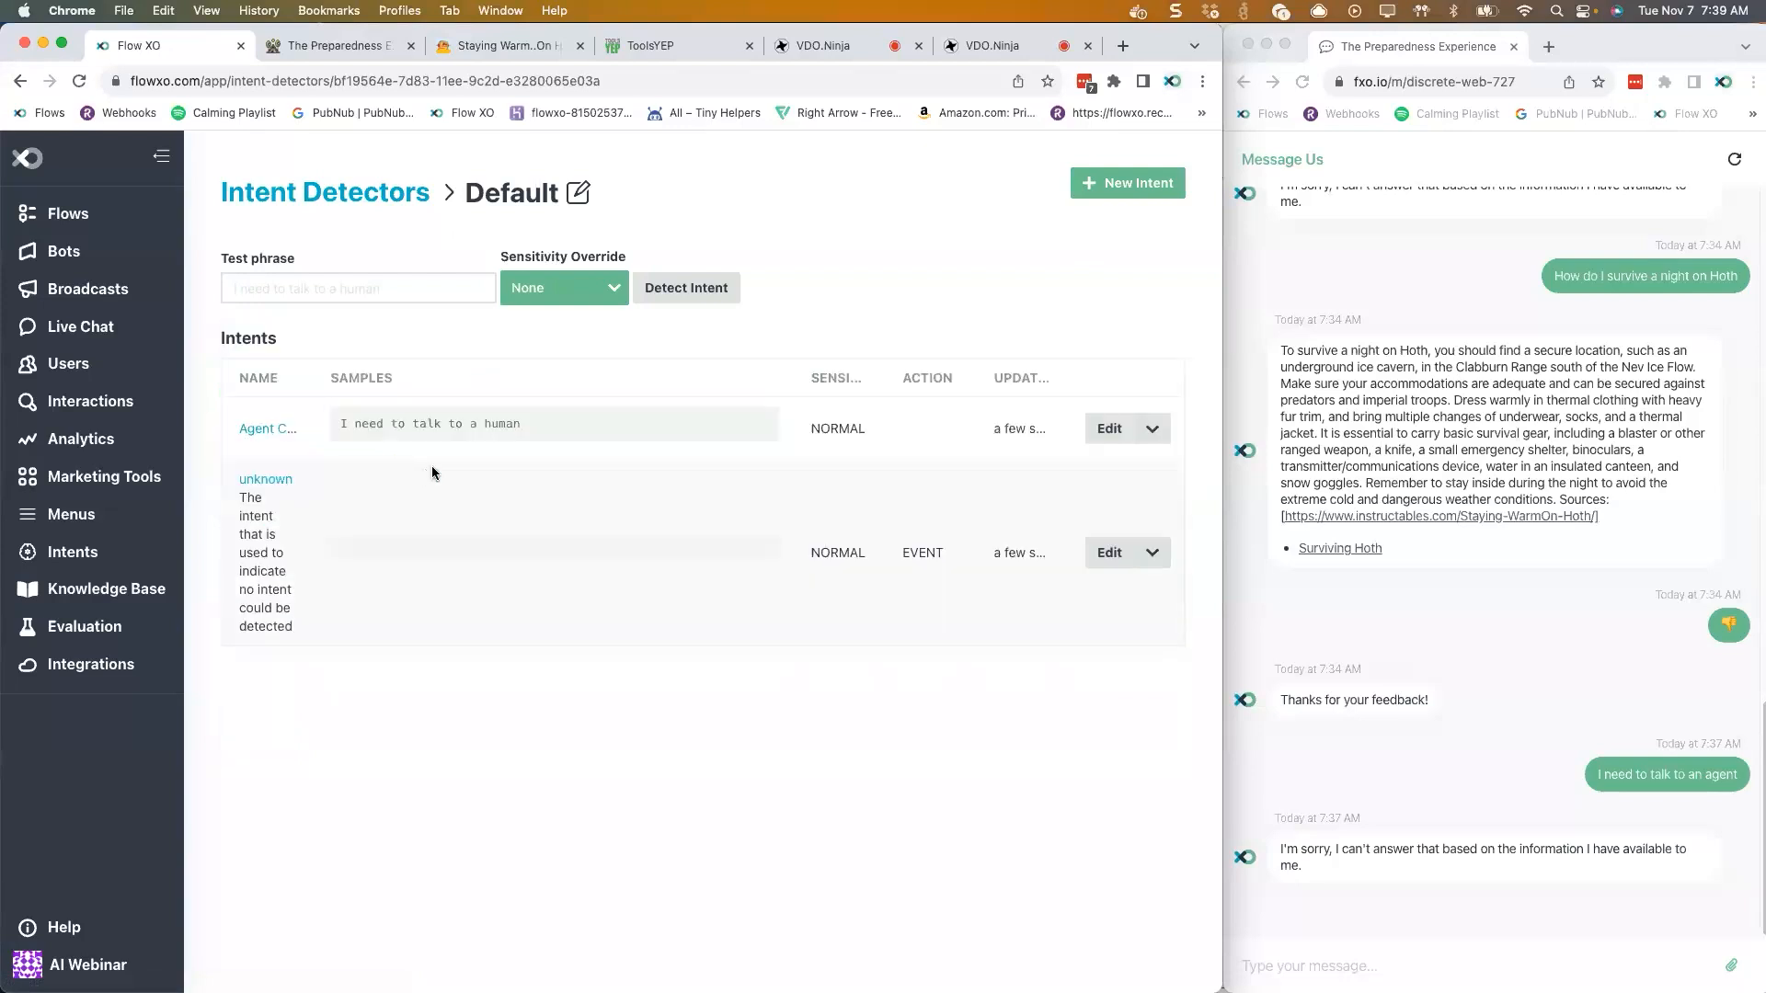
- Run intent detection on the test phrase "I need to talk to a person"
left_click(375, 287)
type("I n")
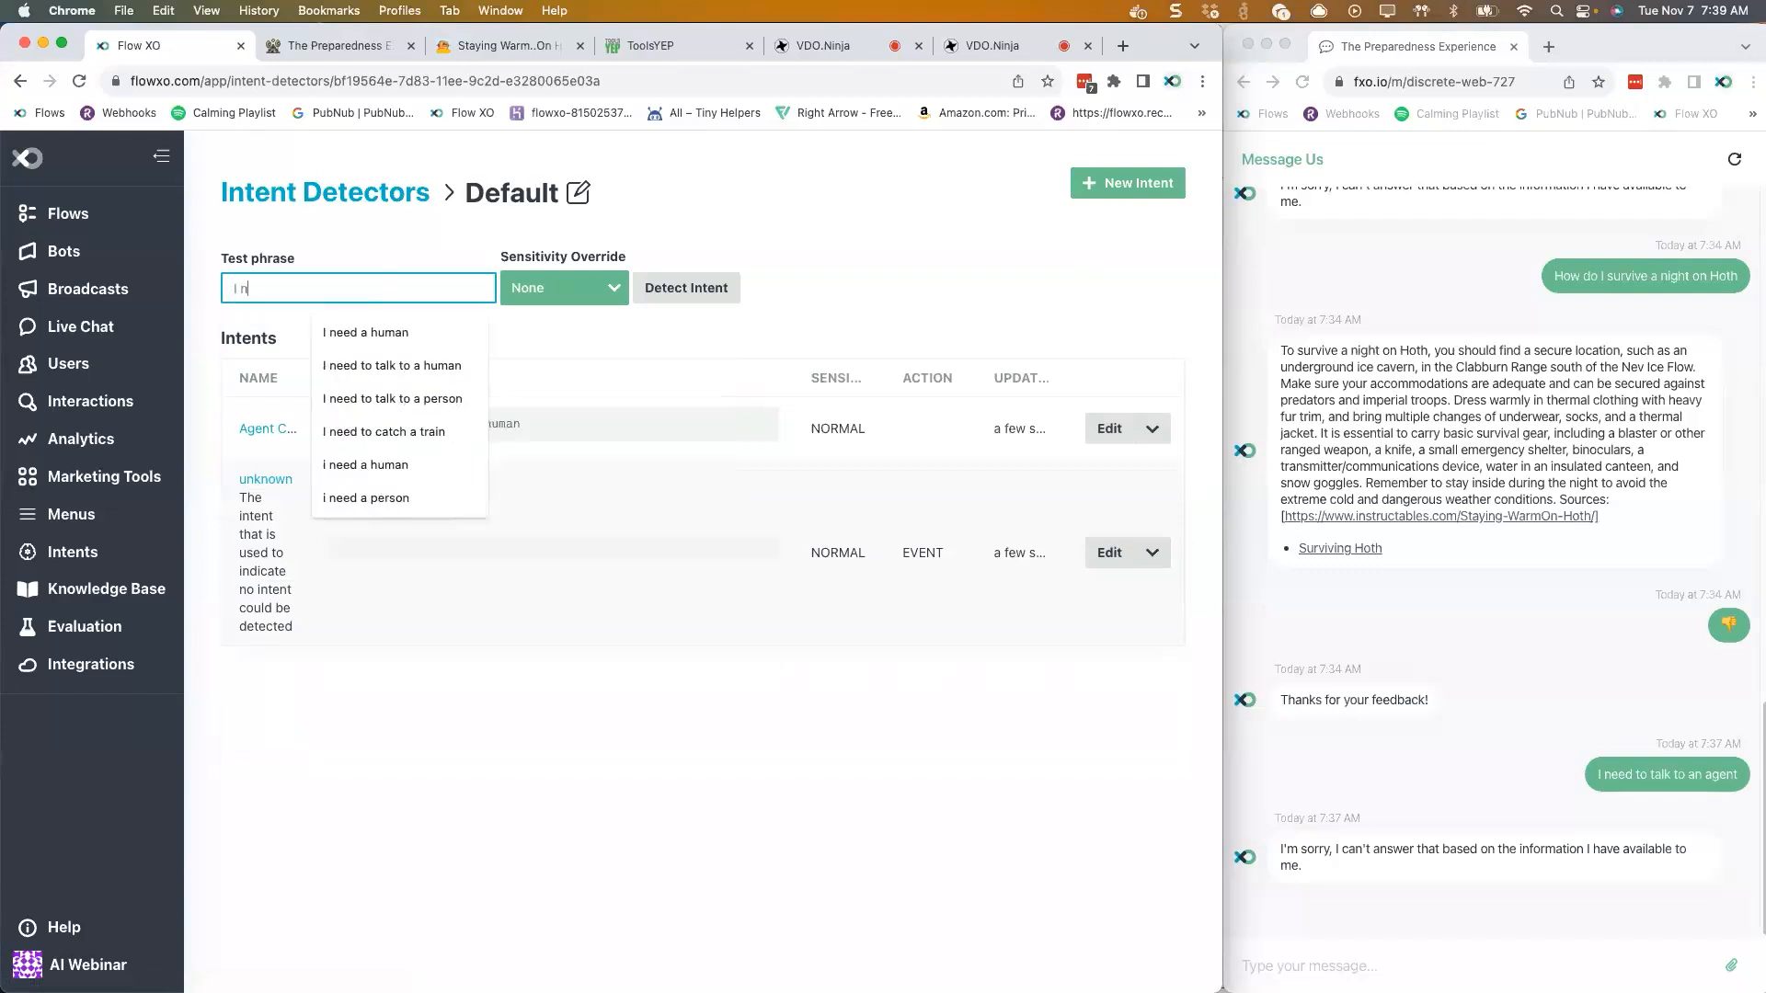
type("eed to talk to a human")
key("Return")
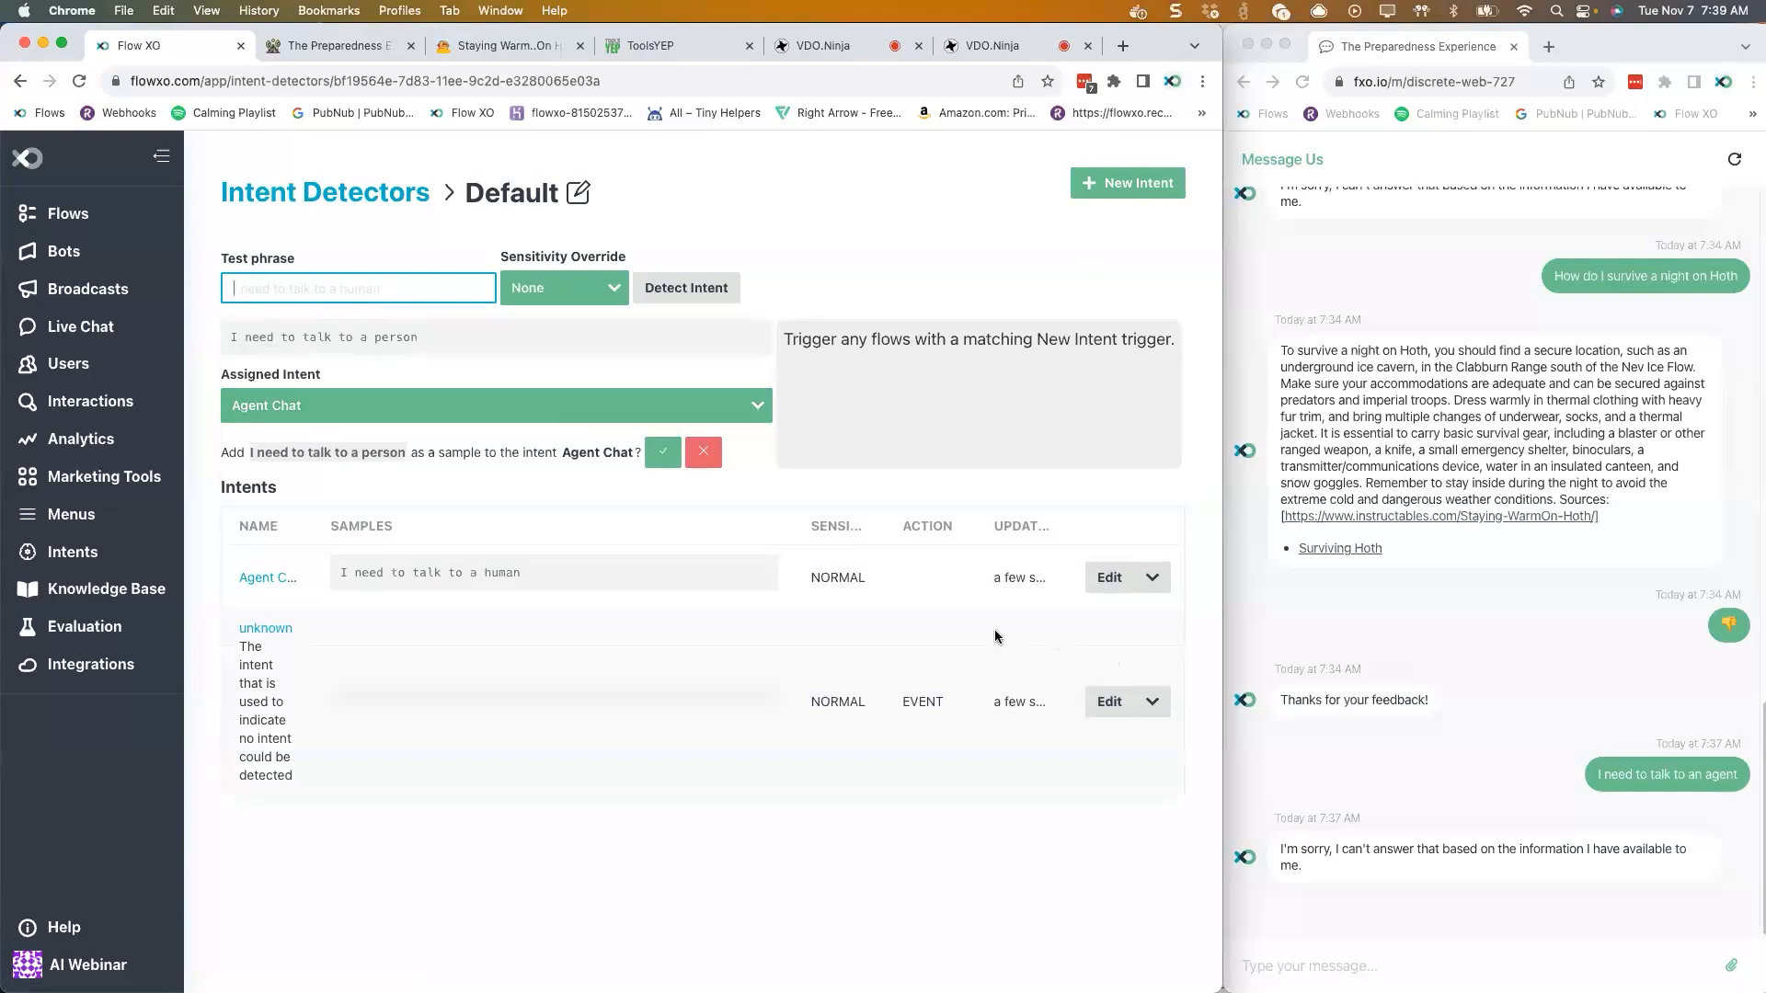
- Set the Agent Chat intent's action to Live Chat, keeping the default chat messages and timeout, and save the changes
left_click(1108, 580)
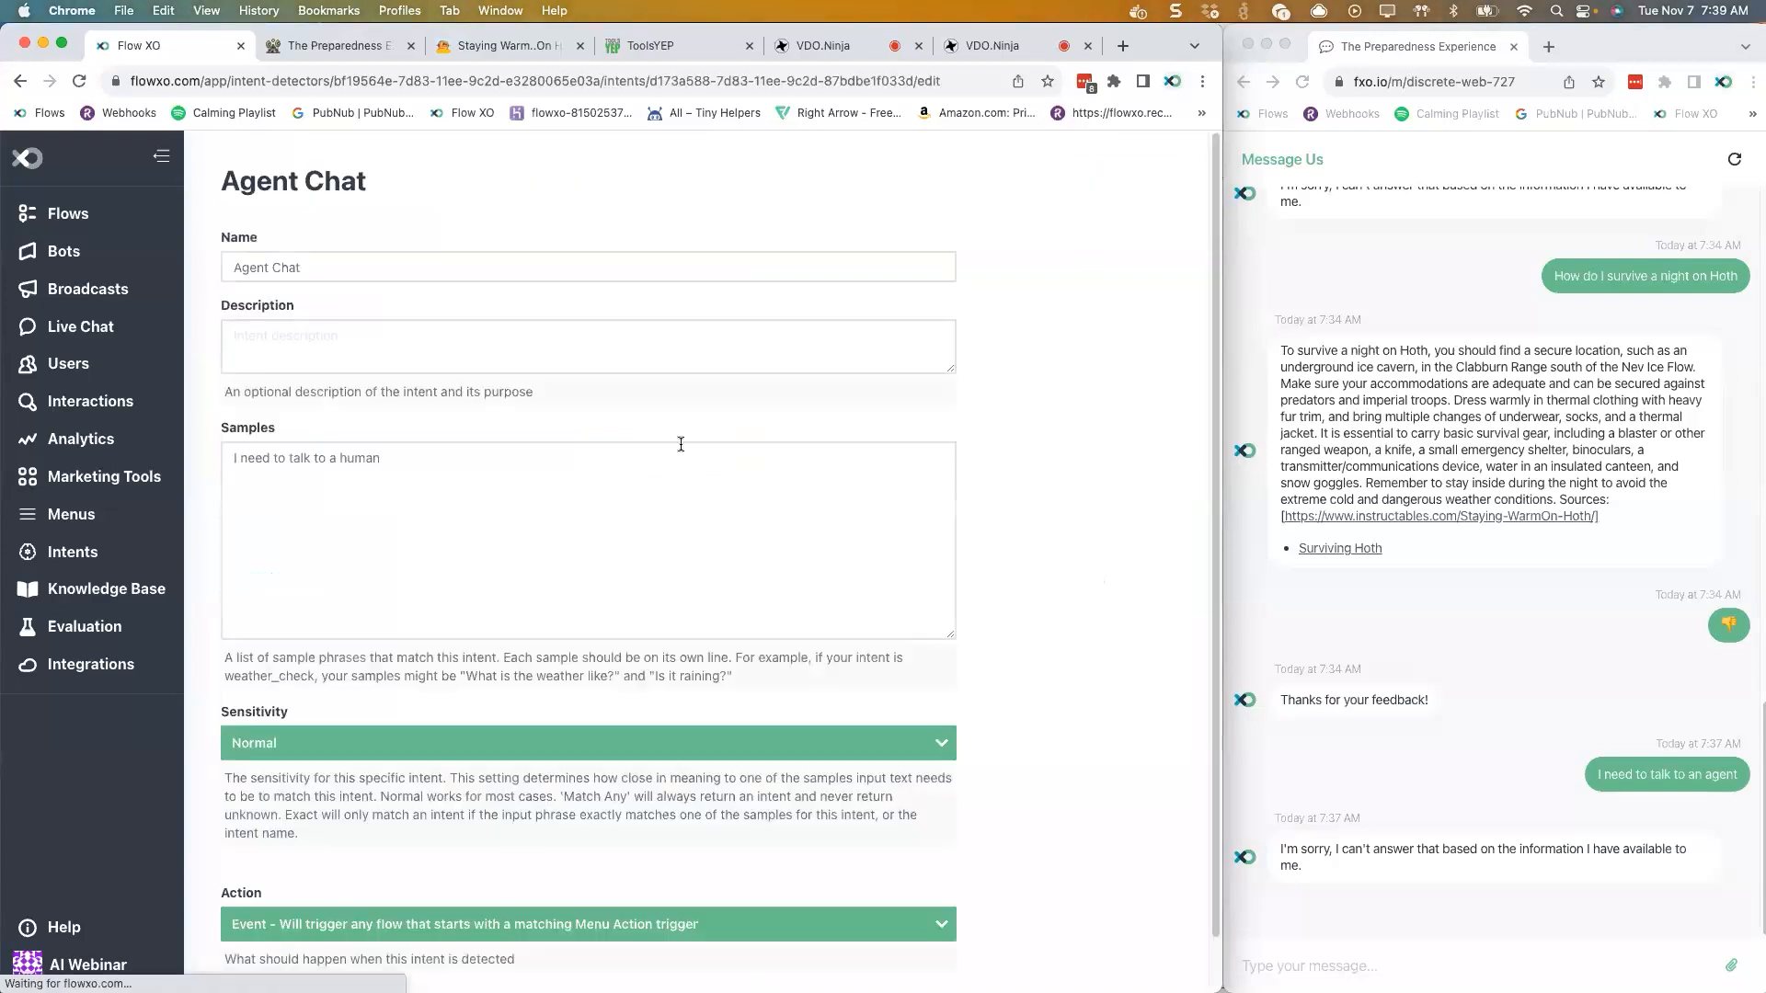
scroll(528, 466, "down", 2)
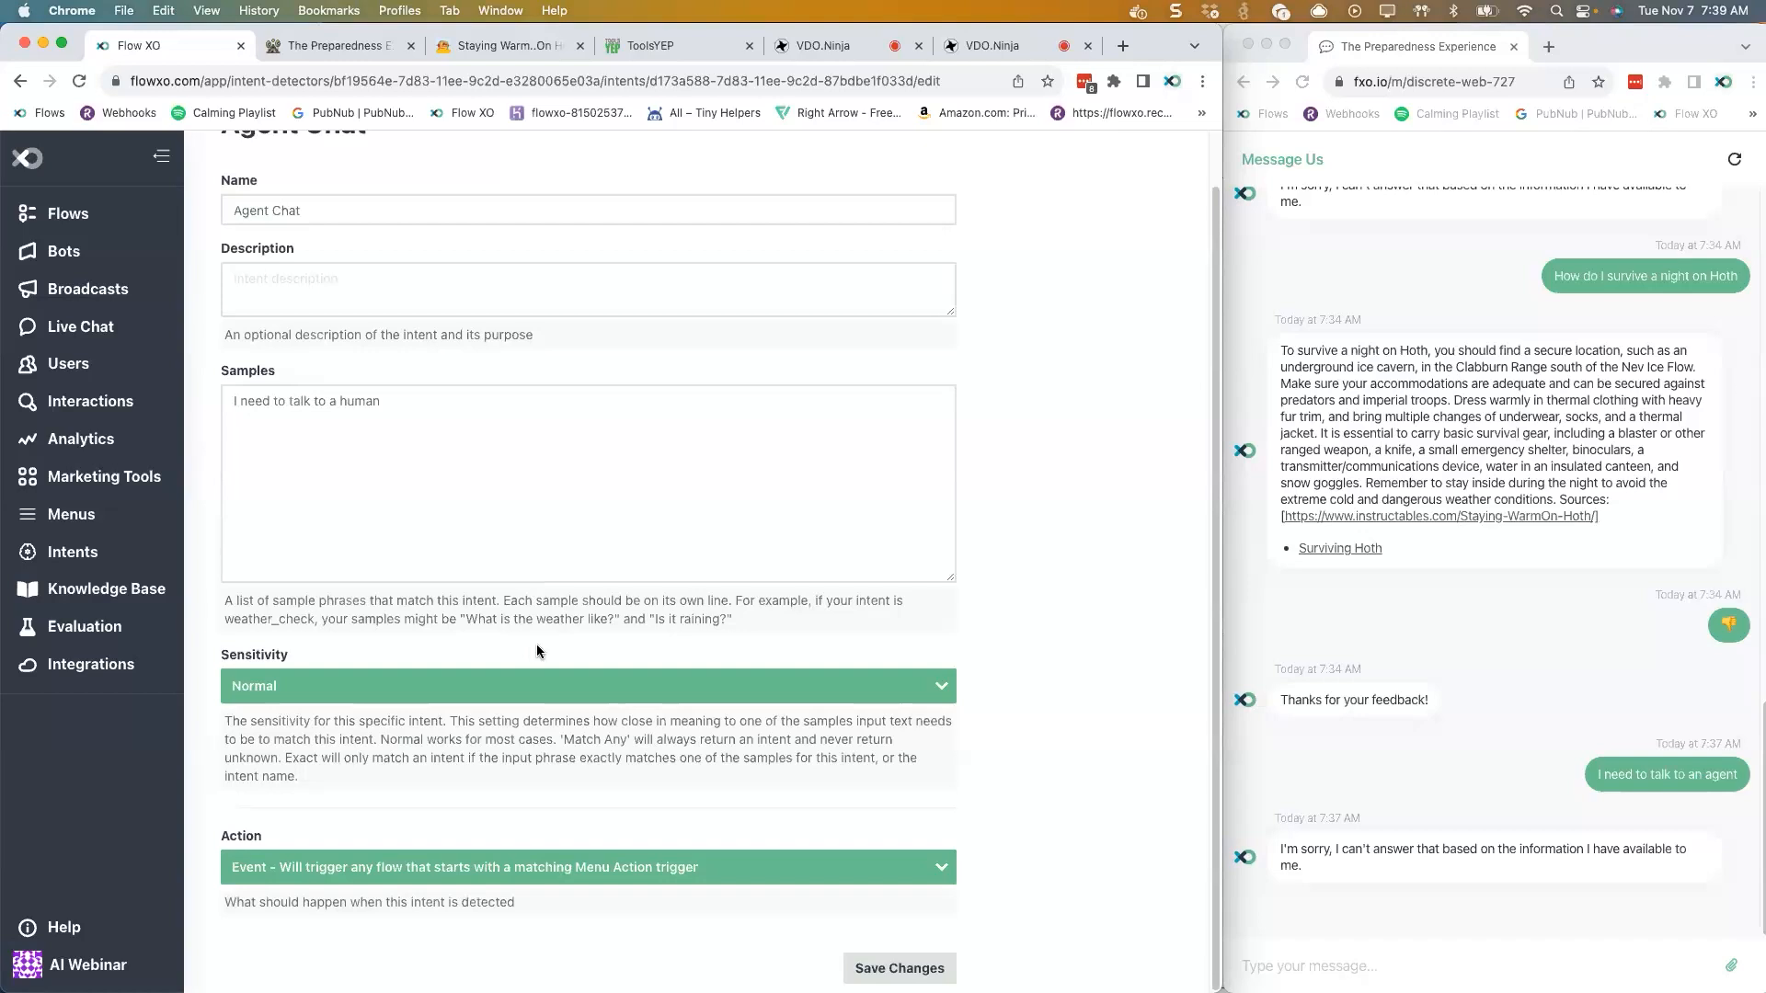
left_click(254, 865)
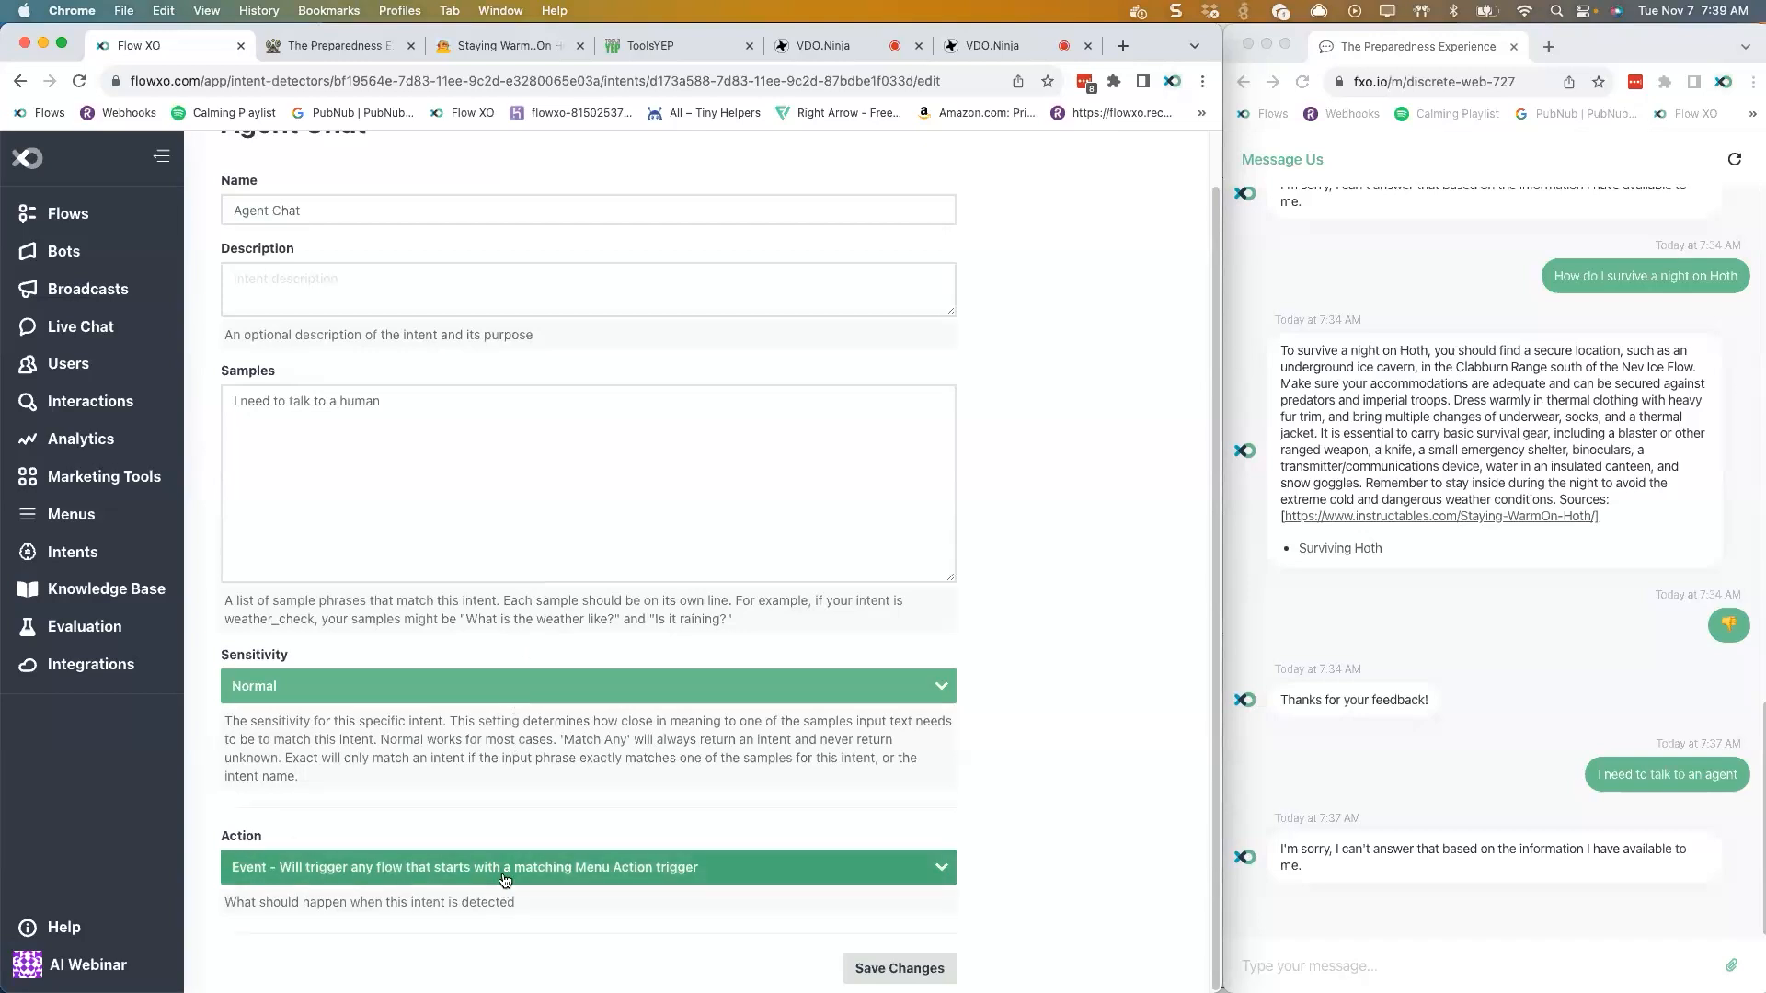
left_click(442, 933)
scroll(672, 906, "down", 3)
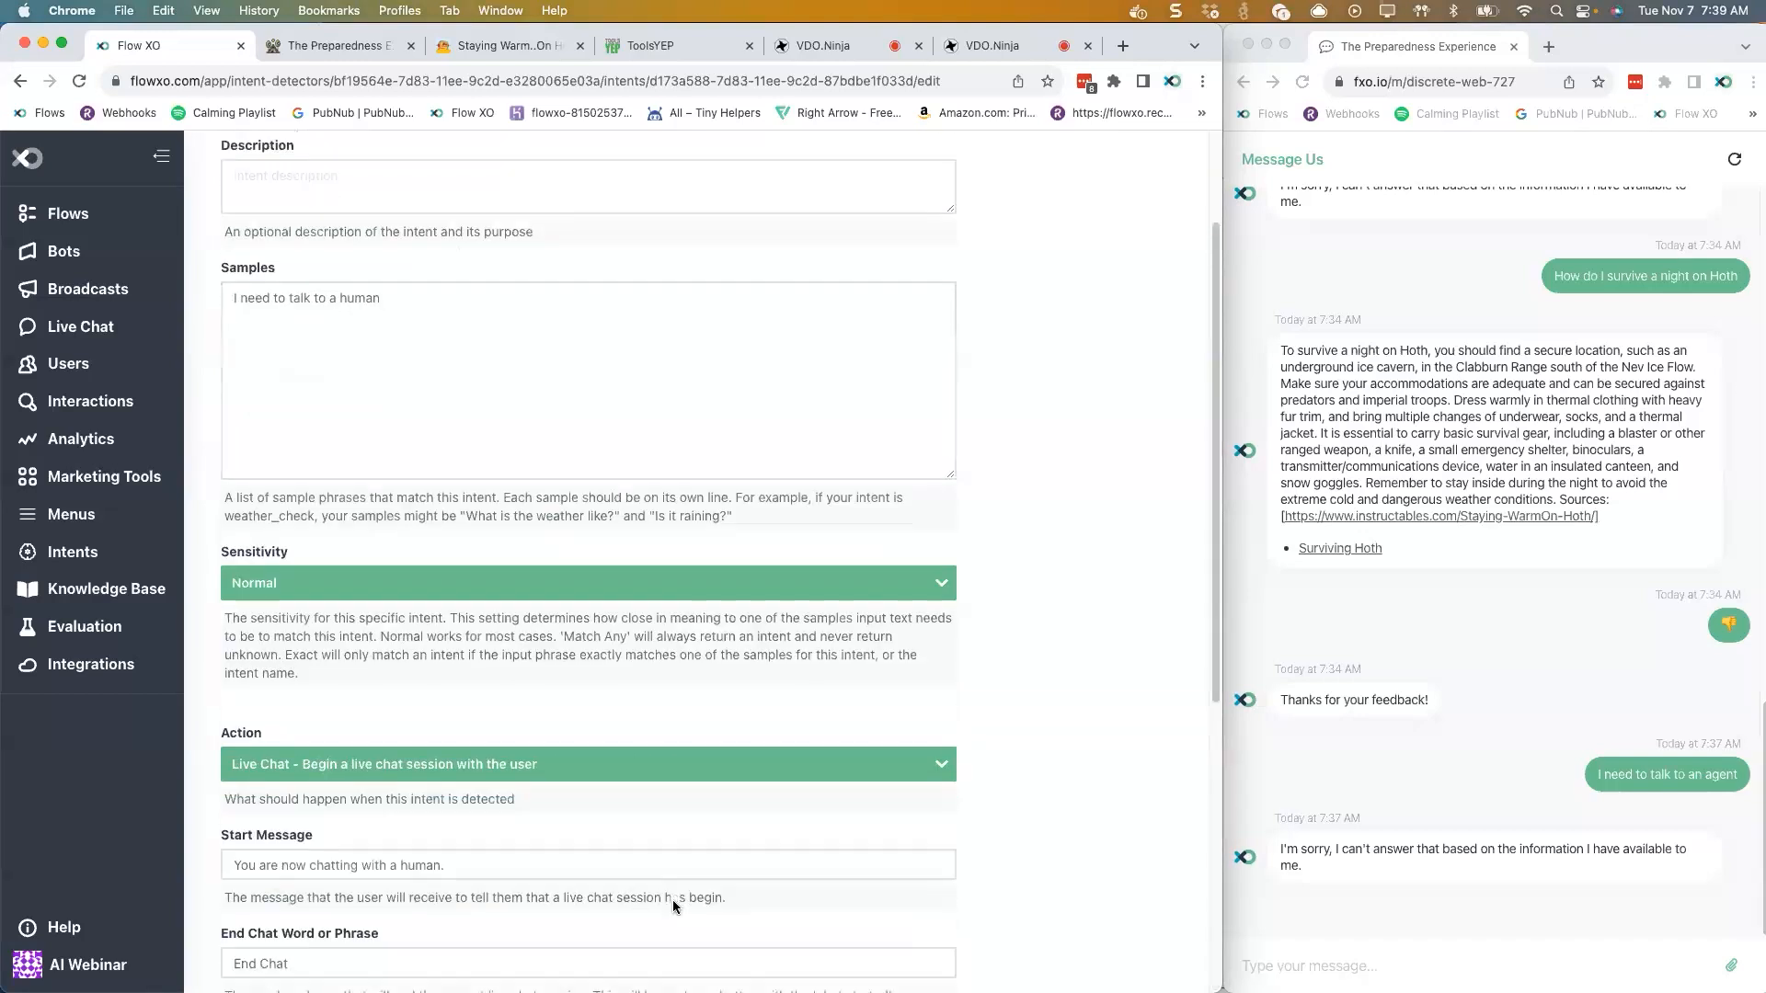
scroll(621, 765, "down", 5)
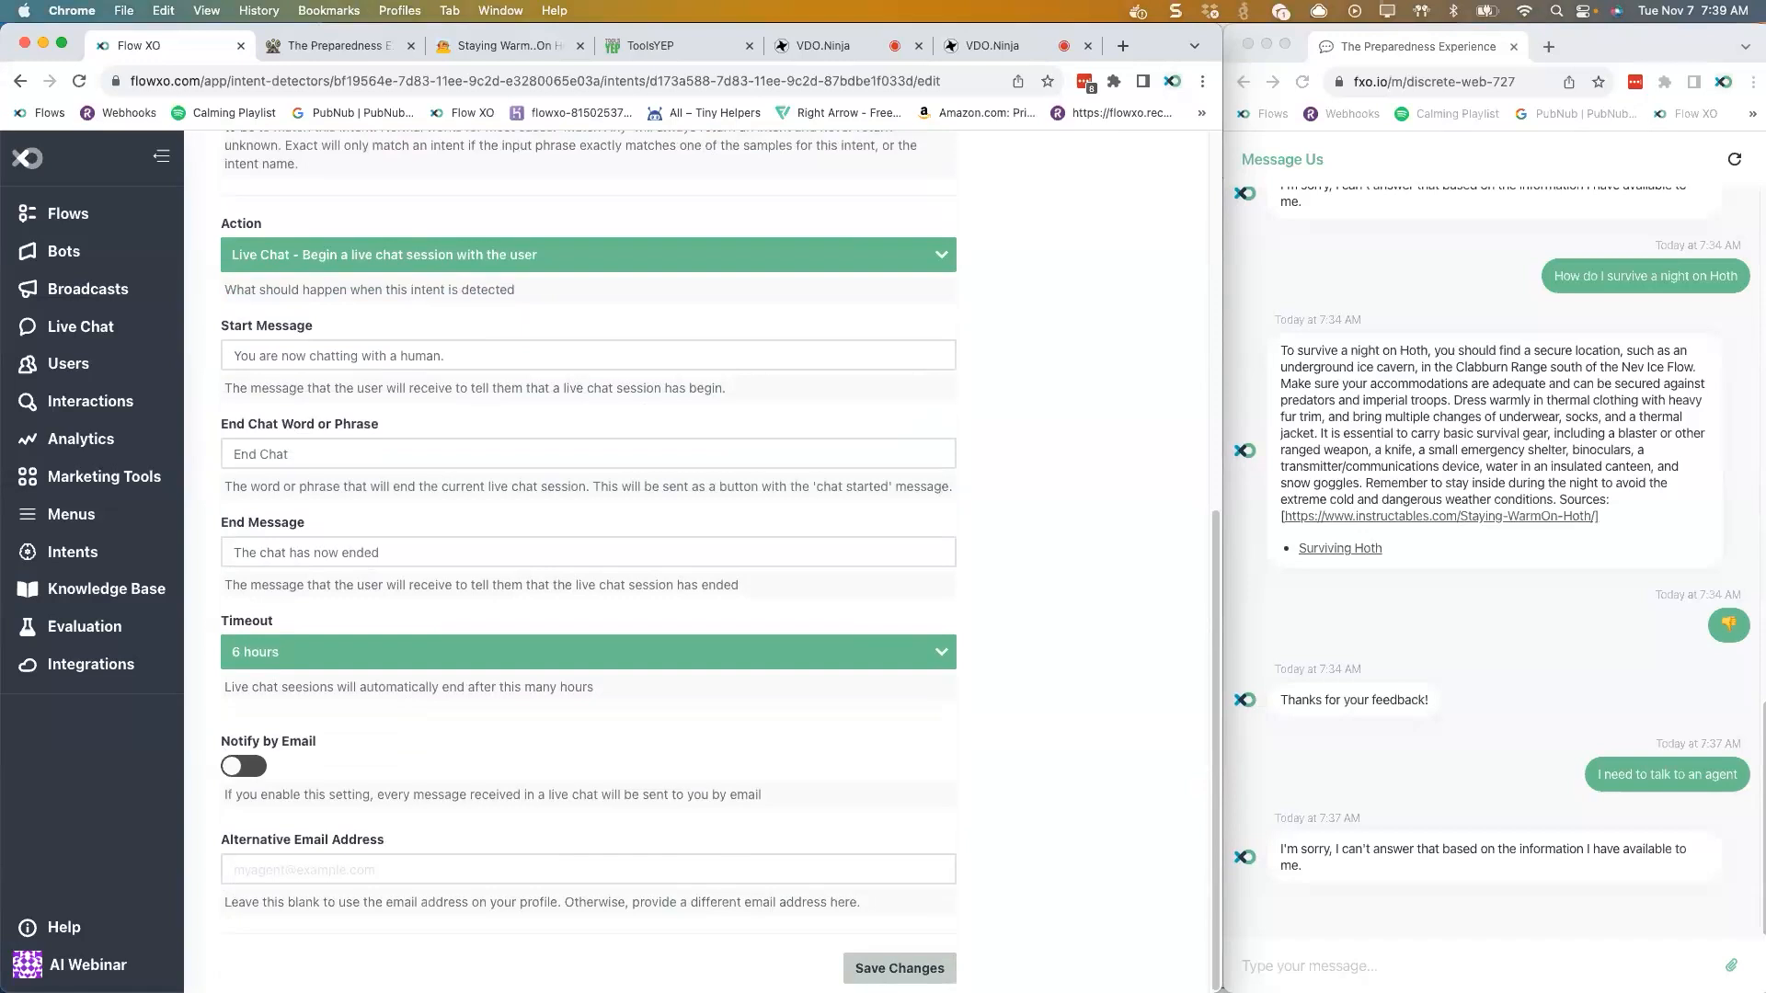
left_click(905, 971)
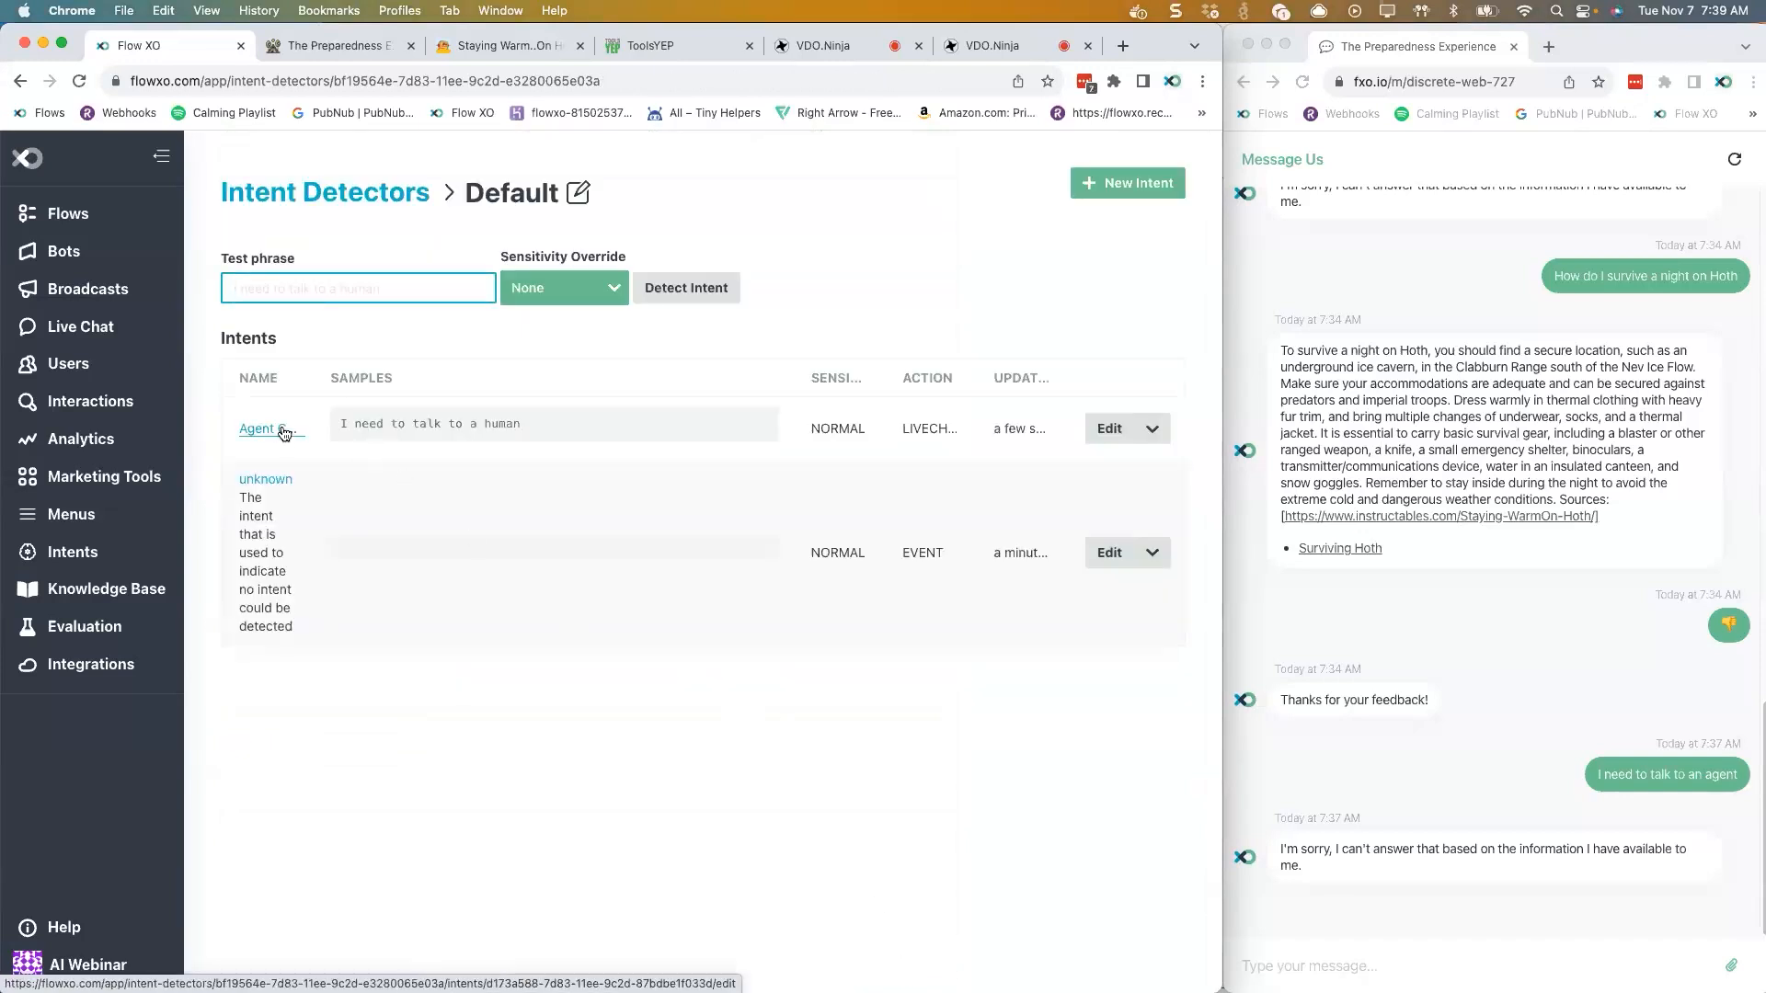
- Run intent detection on "Transfer me to an agent" and add the phrase as a sample to the Agent Chat intent
left_click(280, 430)
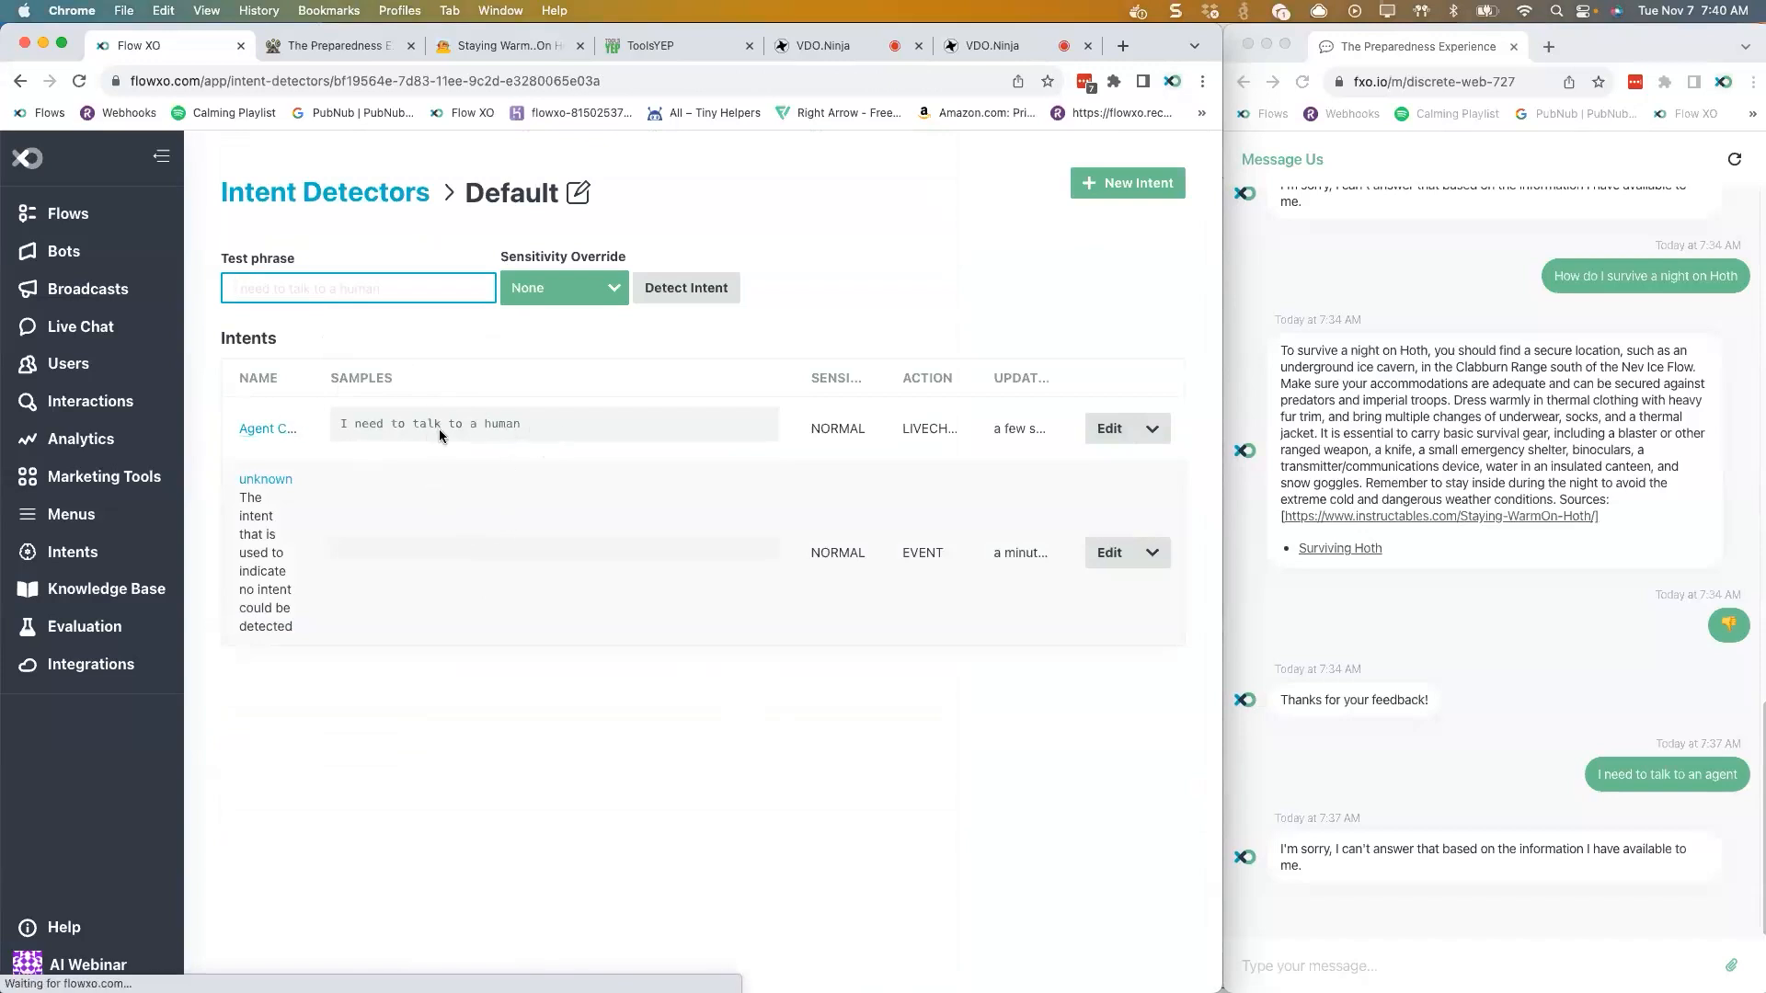
left_click(340, 291)
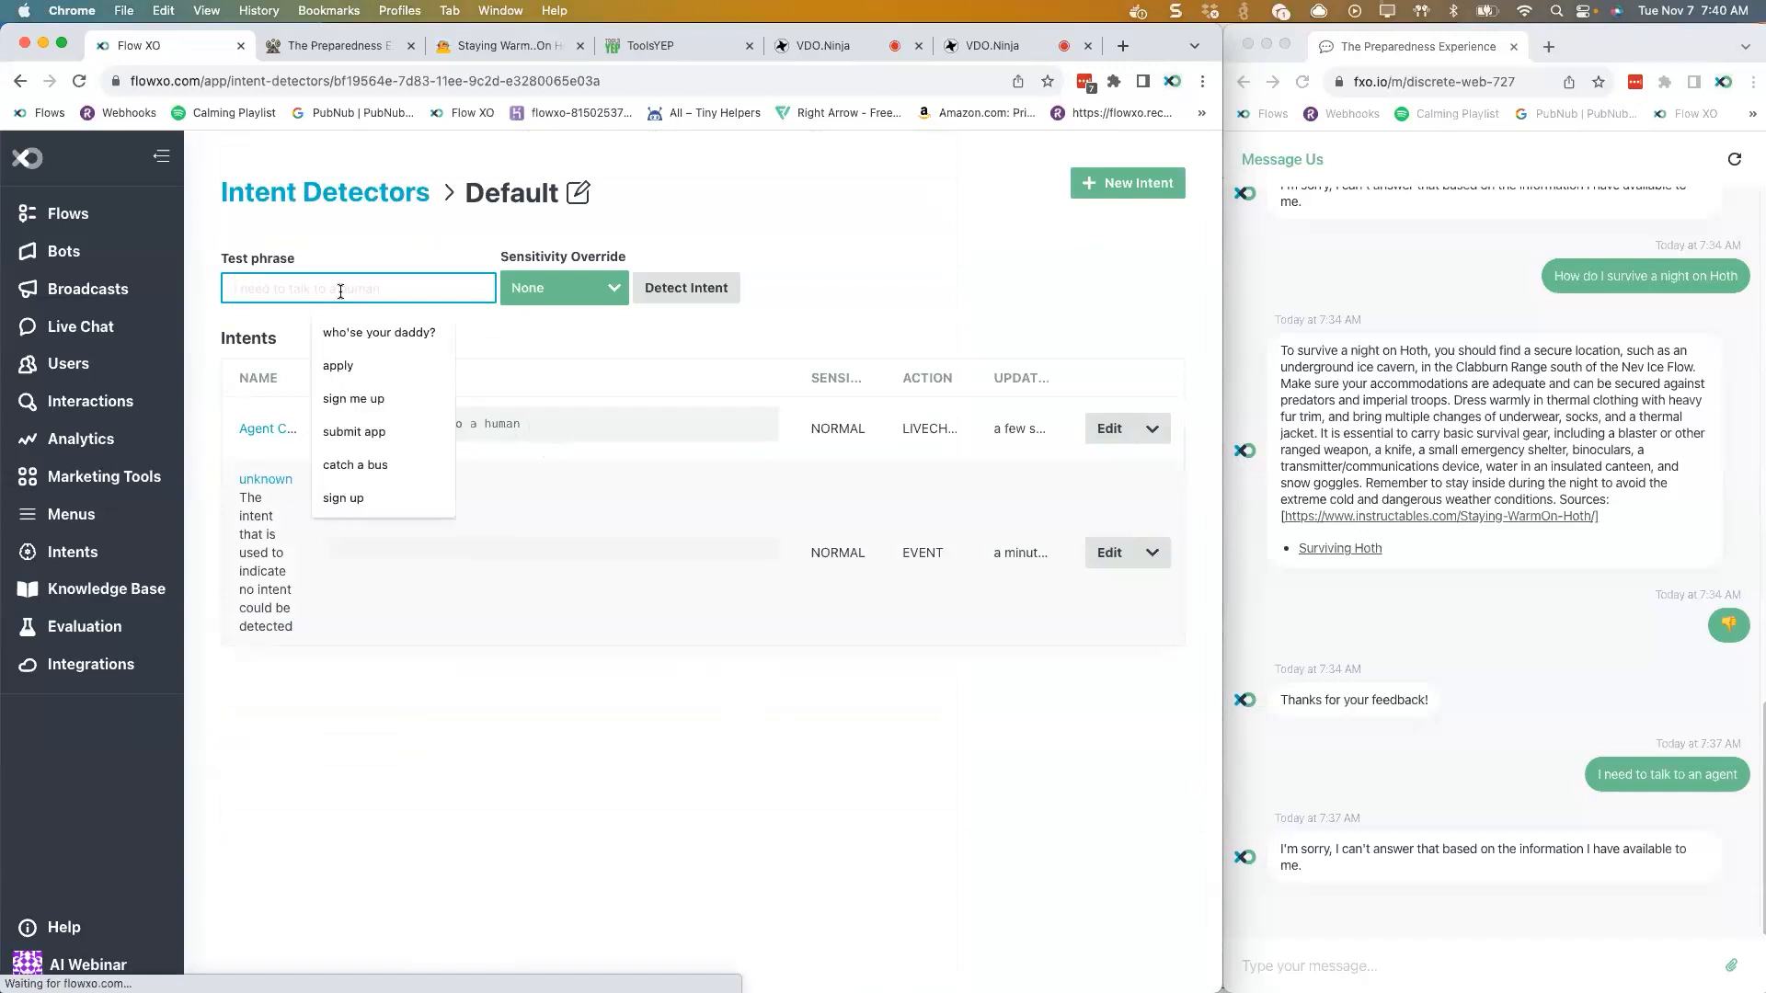
left_click(358, 262)
left_click(345, 288)
type("I")
key("BackSpace")
type("Transfer me to an age")
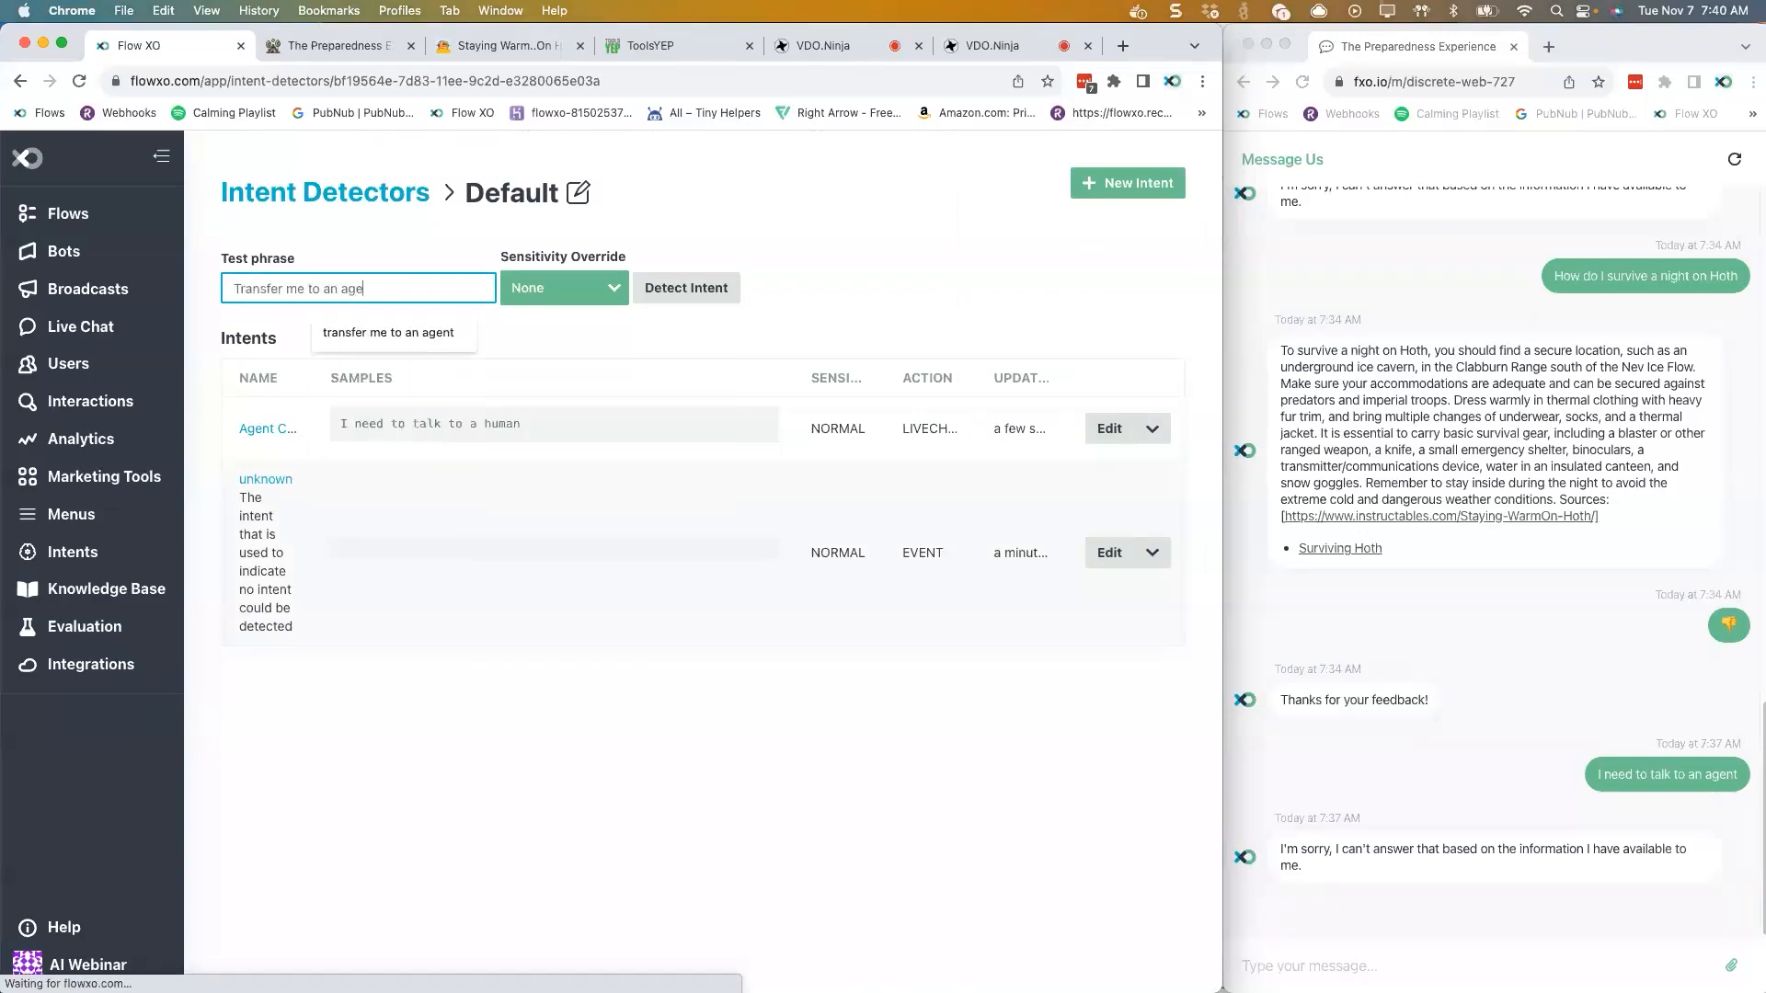
key("Return")
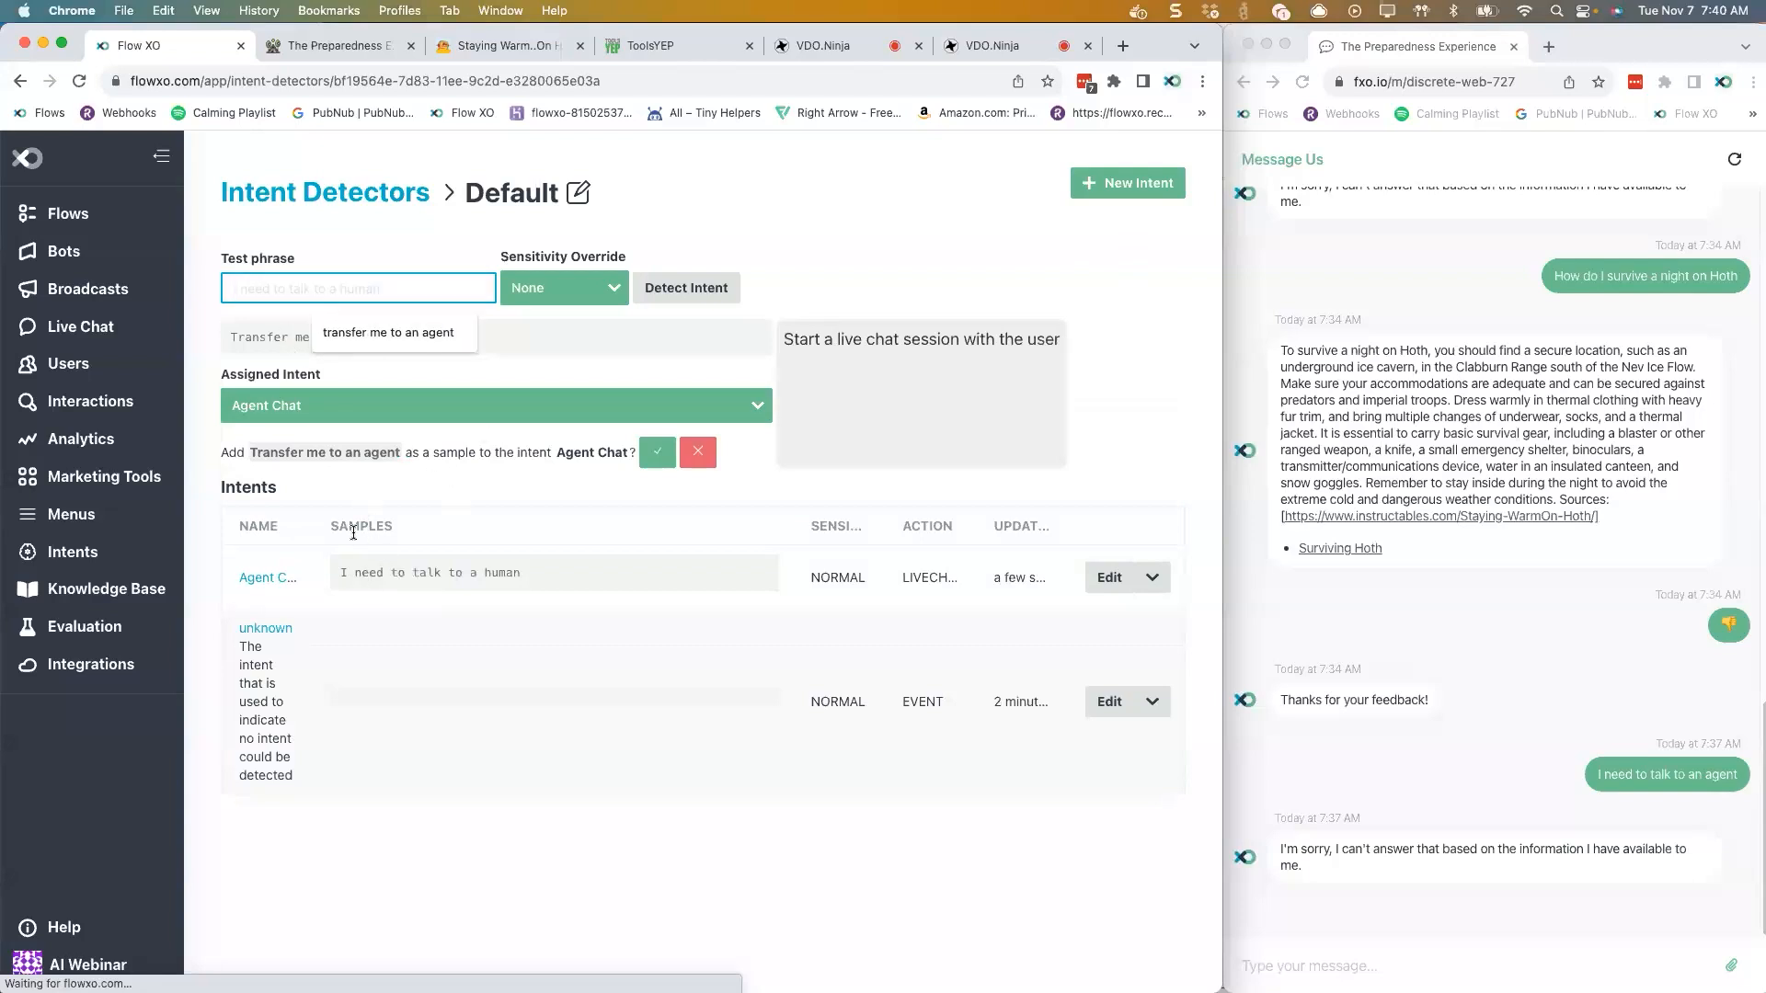
left_click(663, 457)
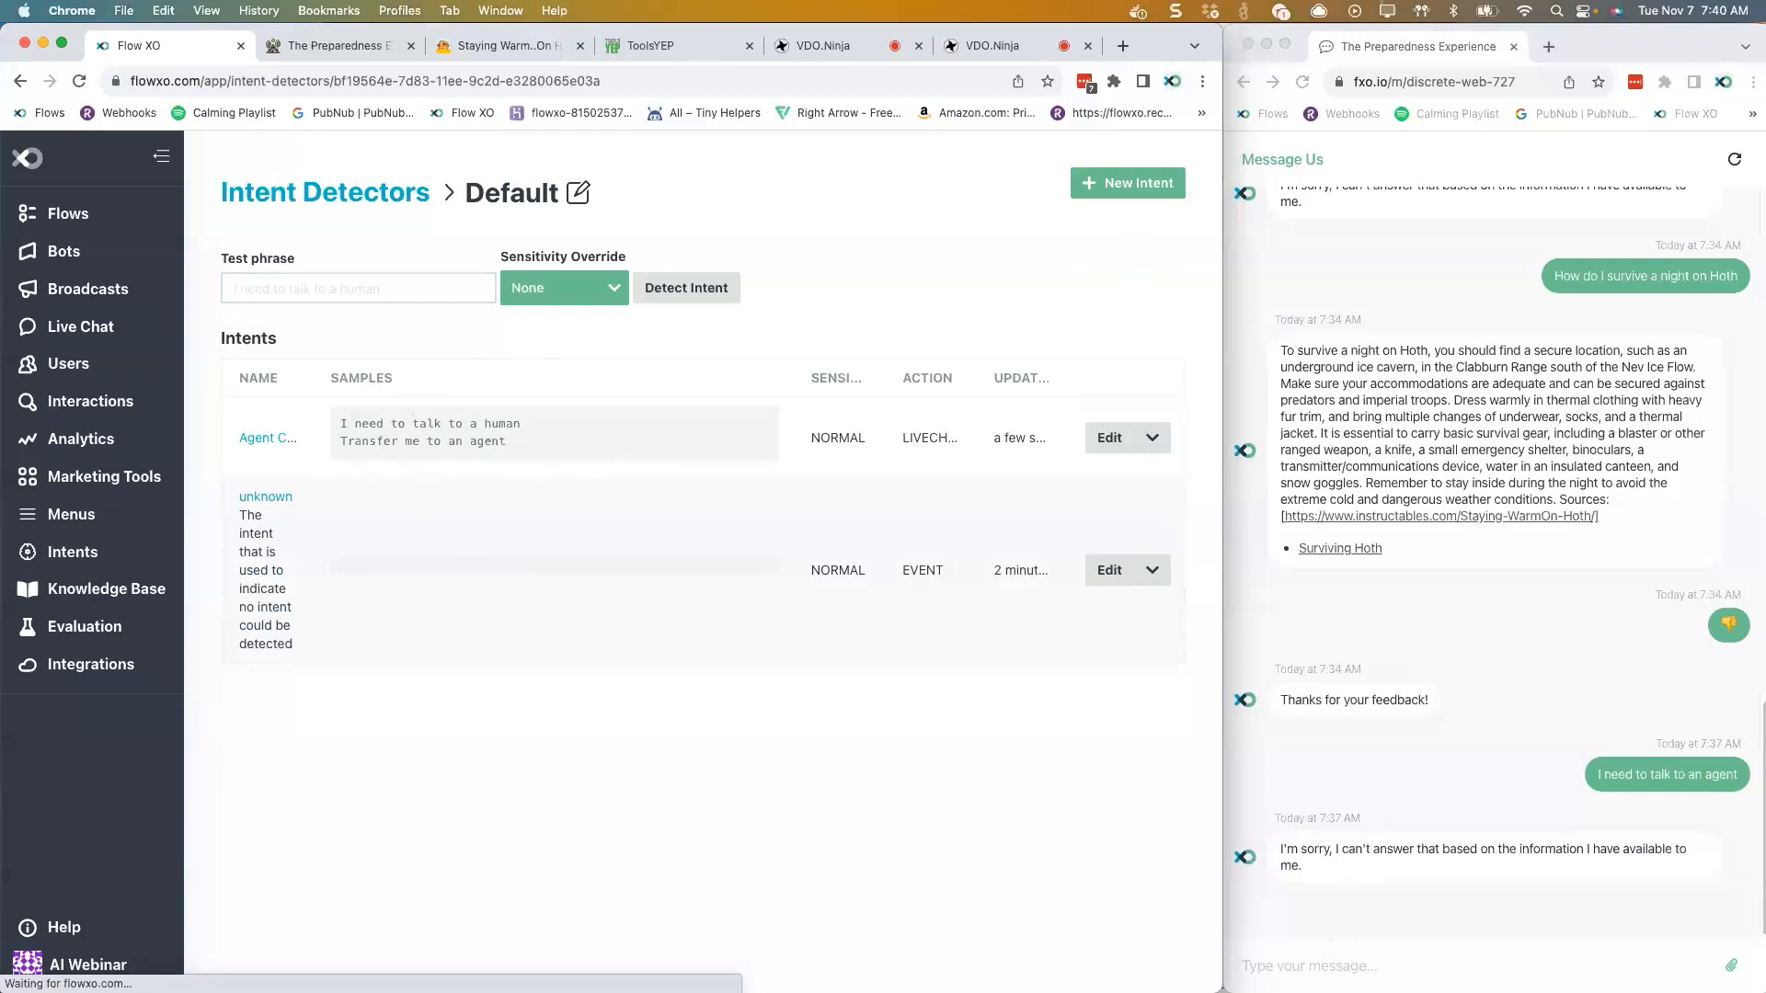
- Send the bot the message "I need to talk to a person" in the web chat
left_click(1334, 966)
type("I need to talk to a")
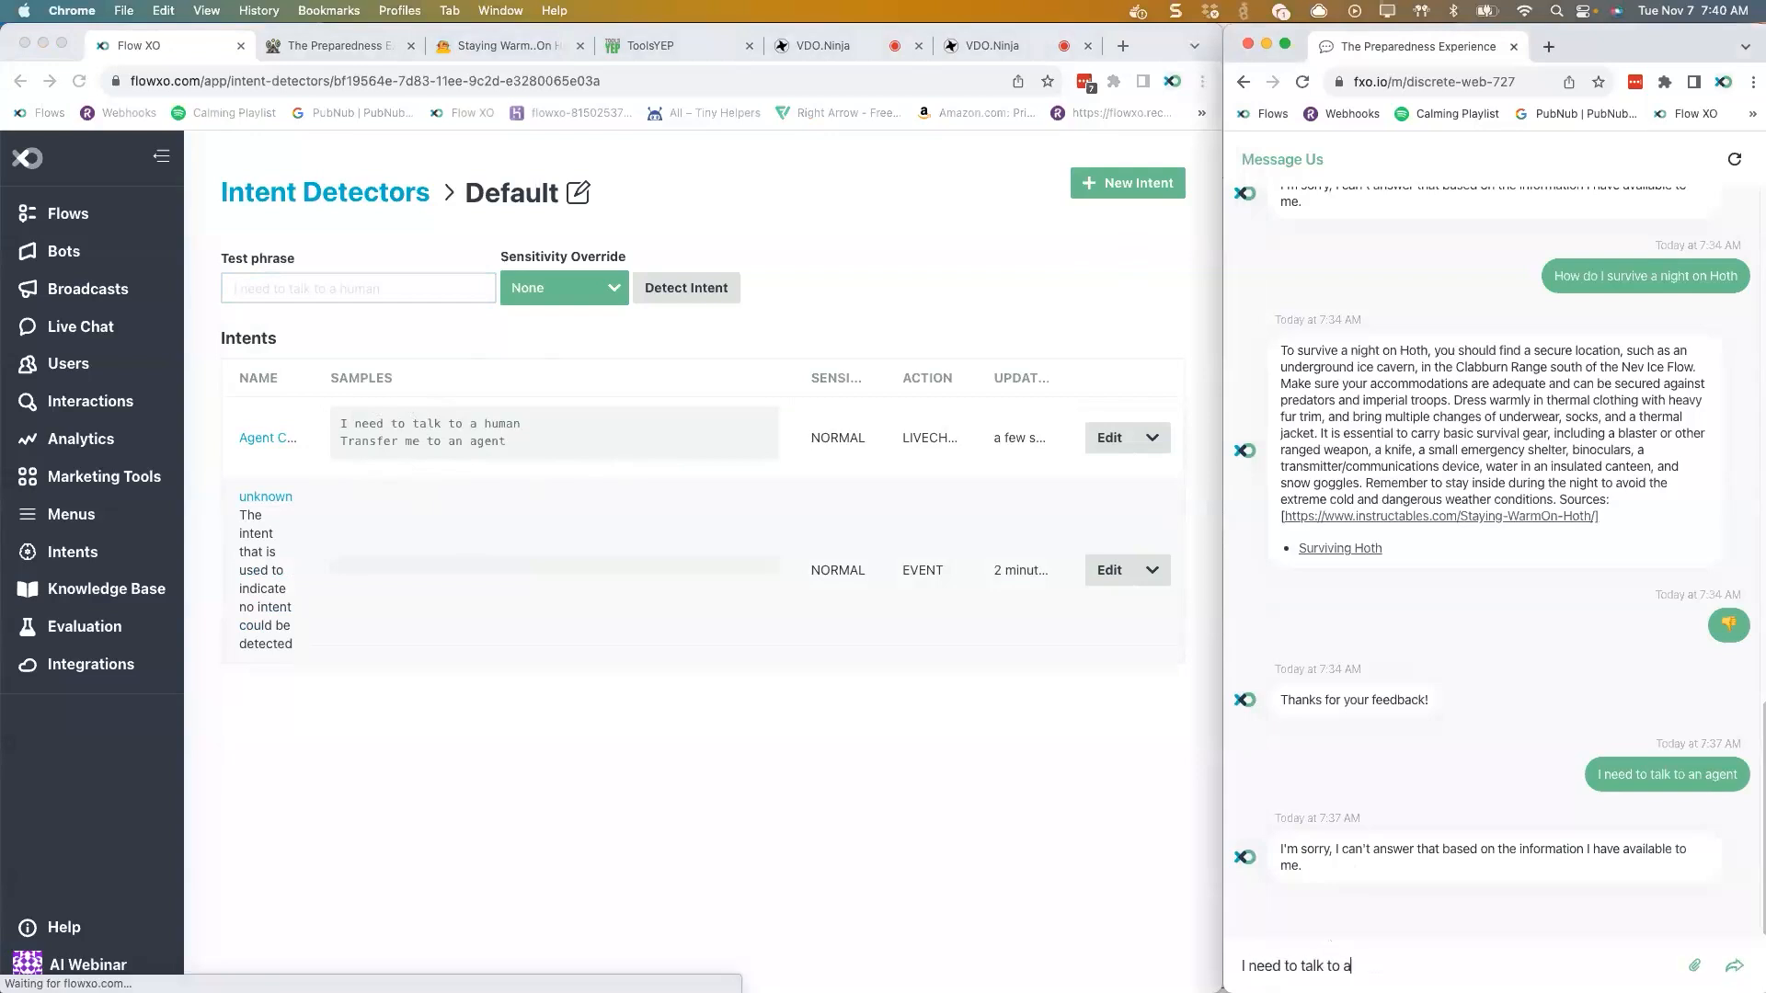
type(" person")
key("Return")
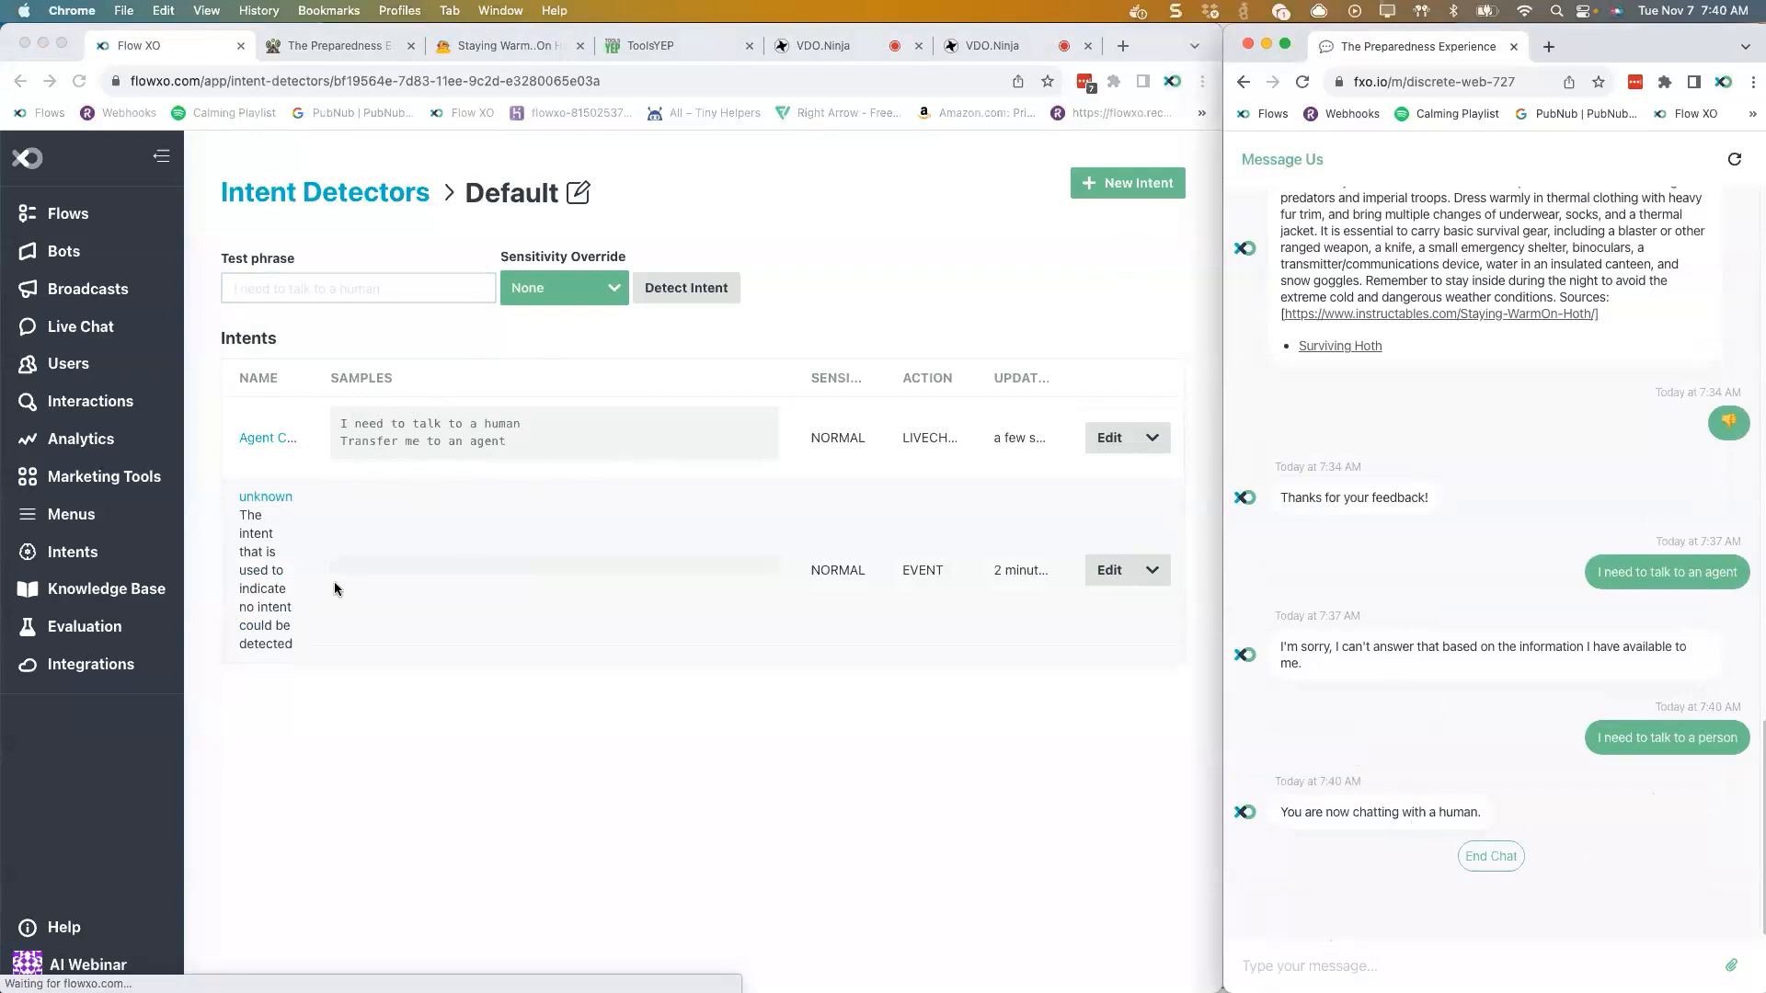
- Open the live chat conversation and reply to the visitor with "Hello how can I help you?"
left_click(65, 327)
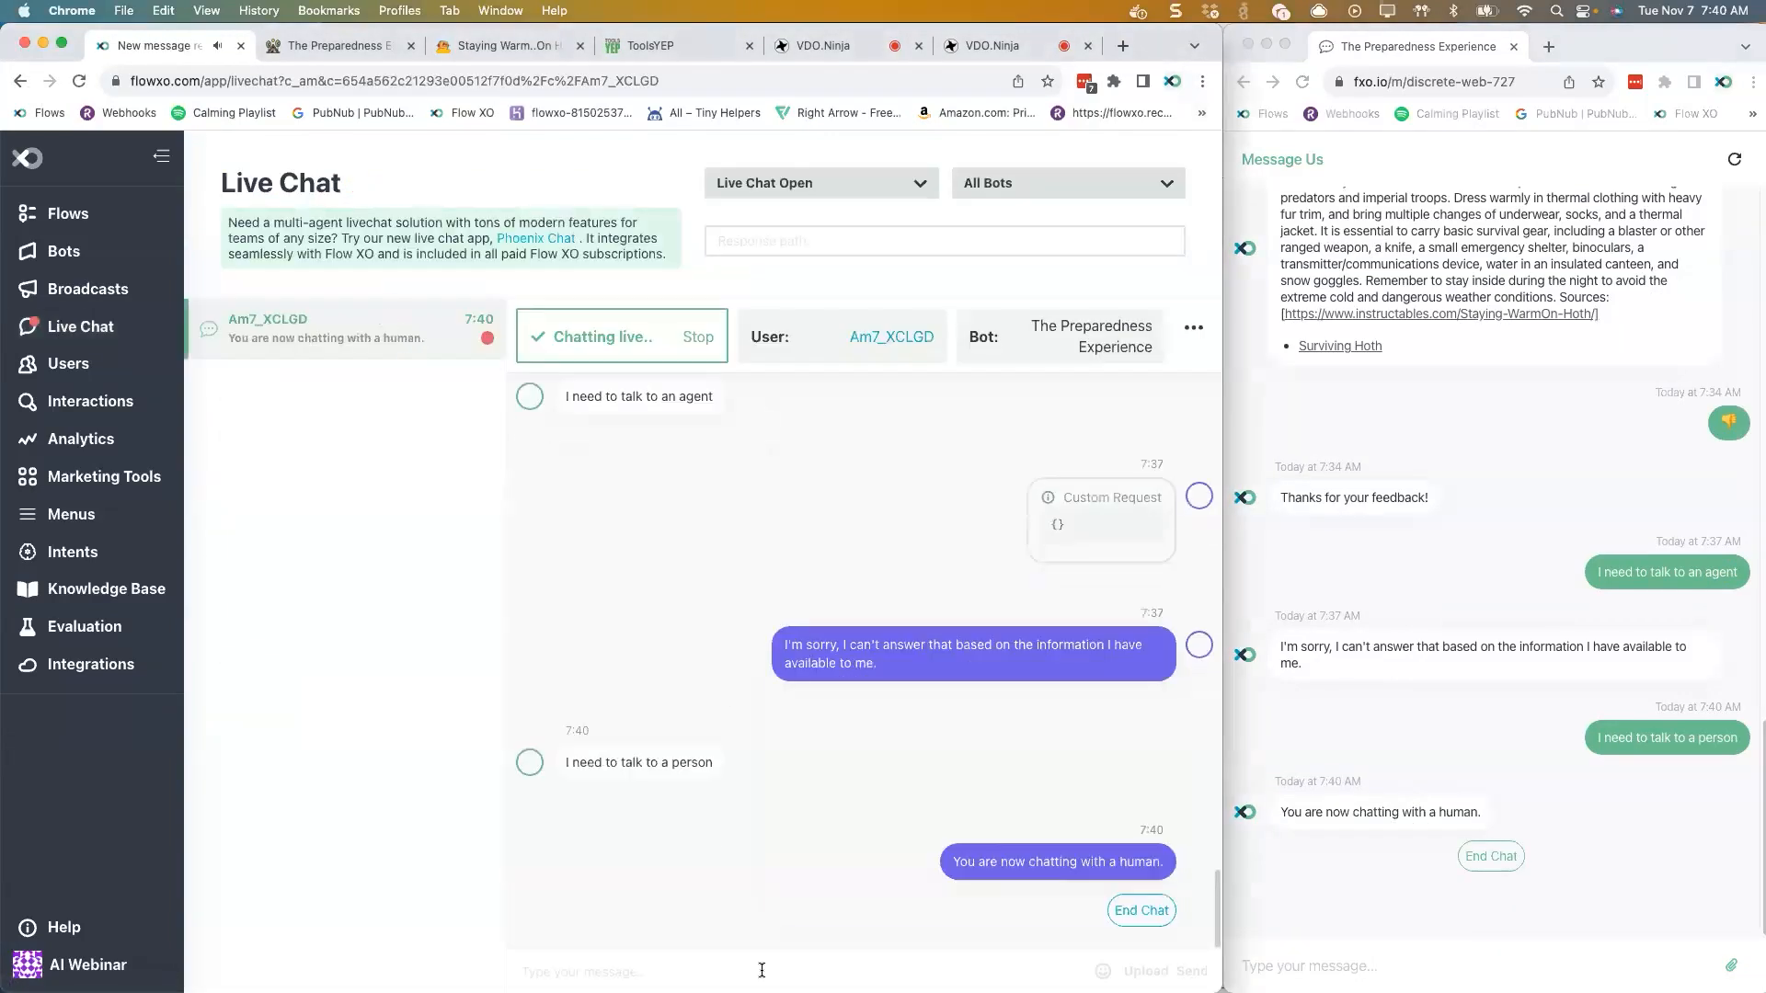
left_click(728, 968)
type("Hello how can I help you?")
key("Return")
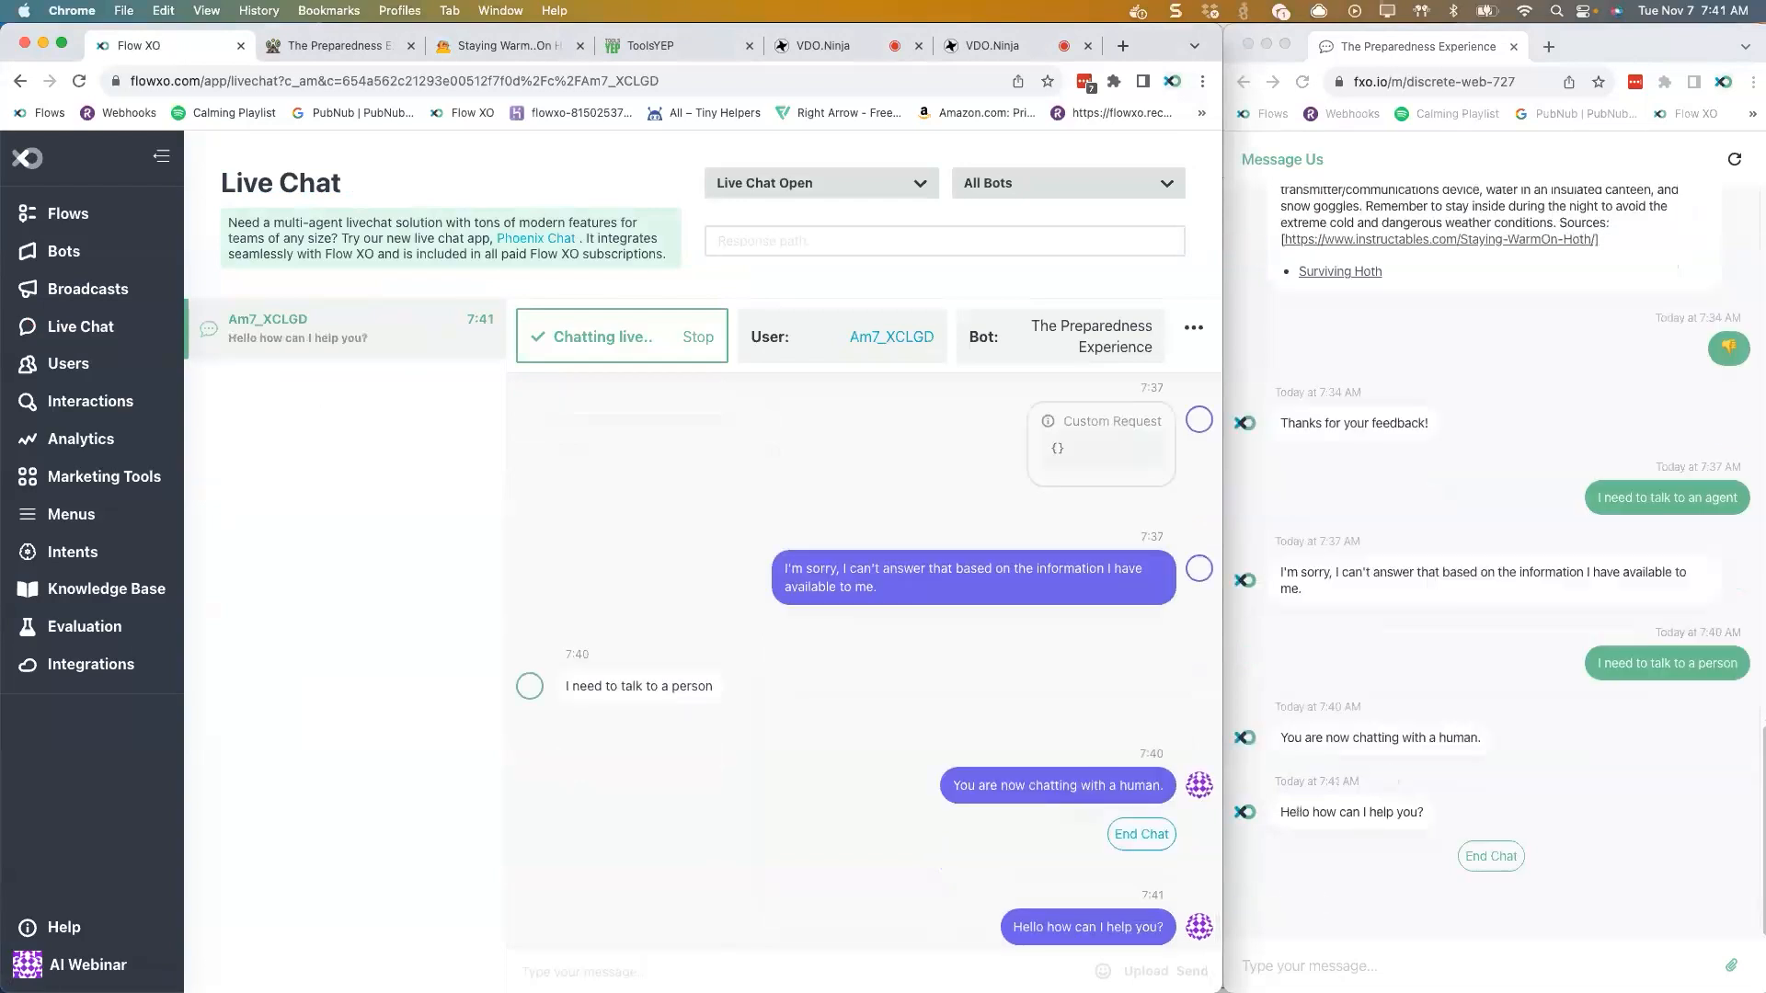
- Answer as the visitor with "Just sayin hi" in the web chat, and stop the live chat session from the agent side
left_click(1309, 966)
type("Just sayin hi")
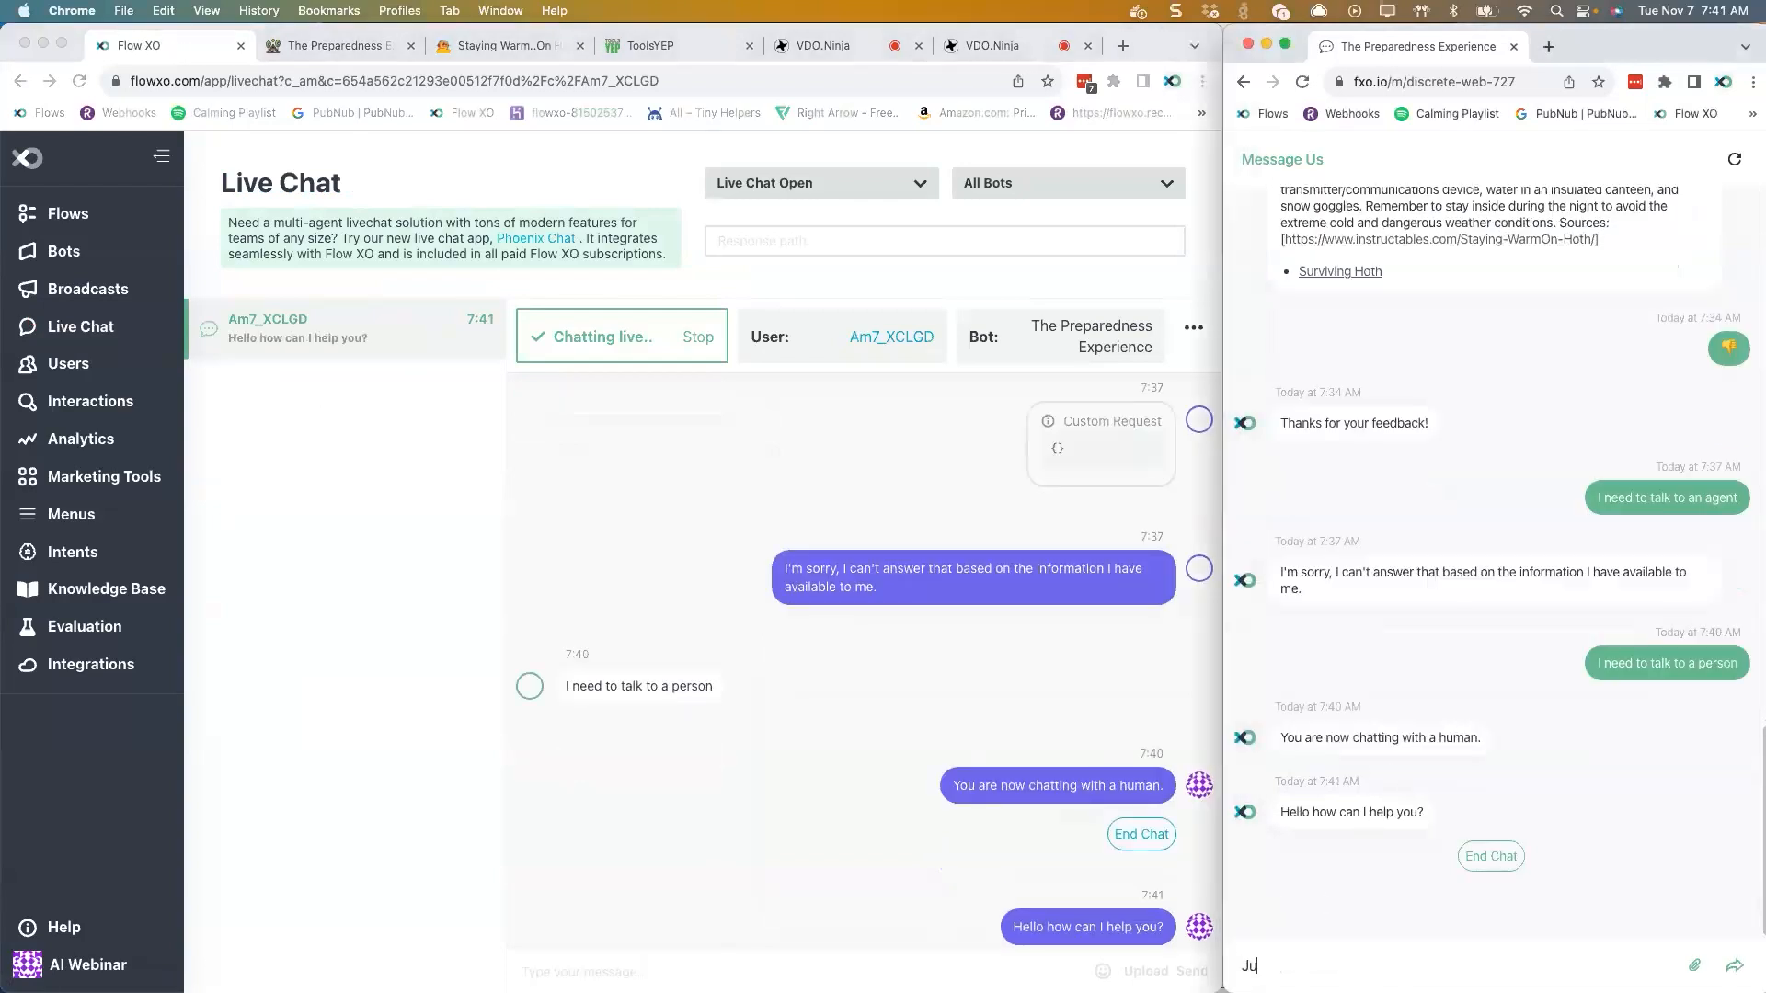
key("Return")
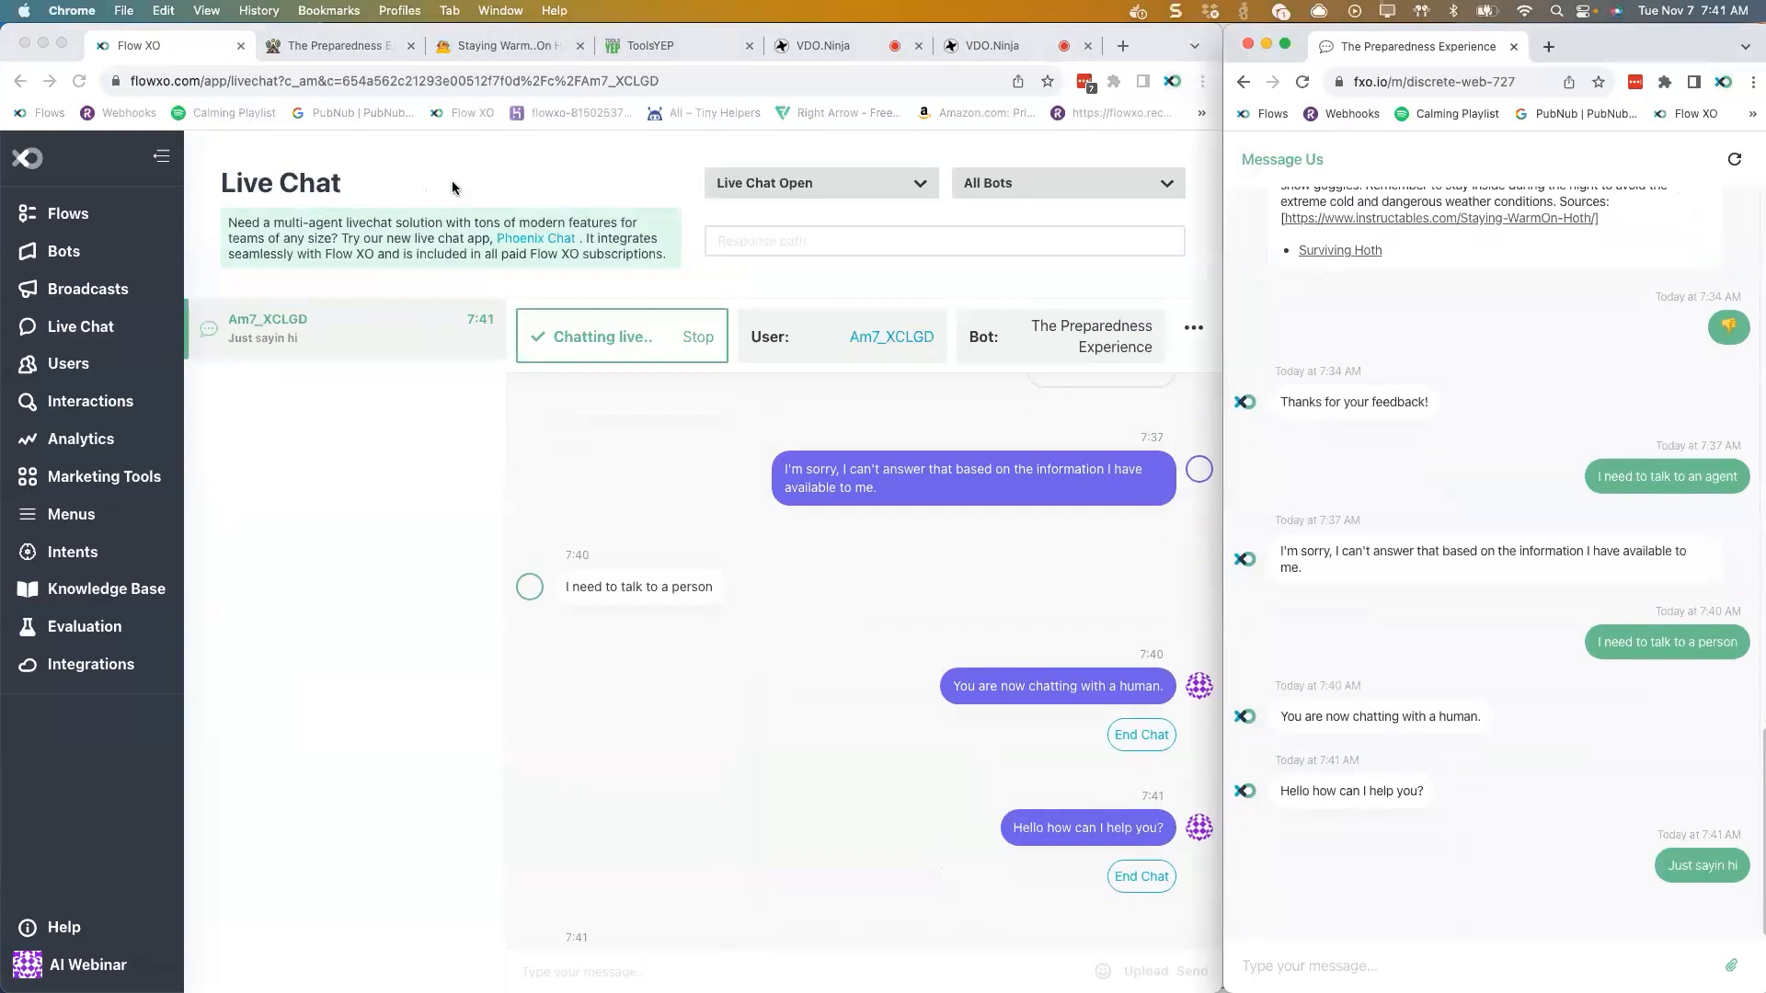
left_click(697, 338)
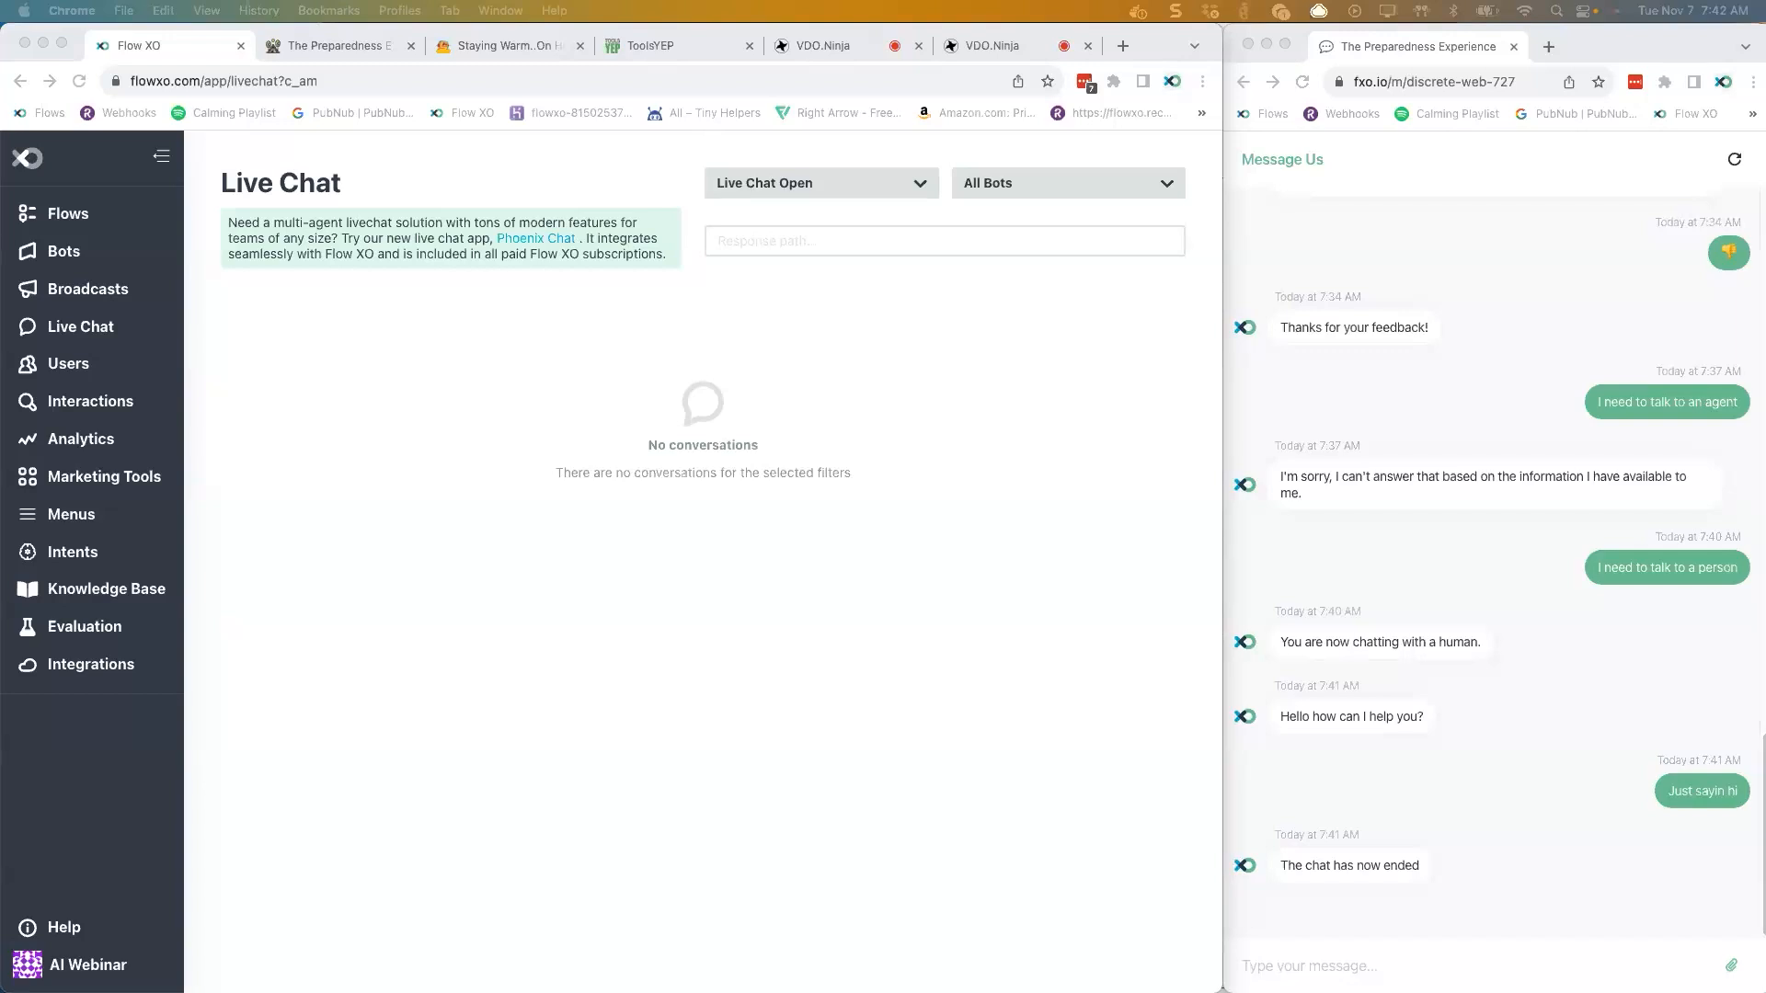
left_click(985, 37)
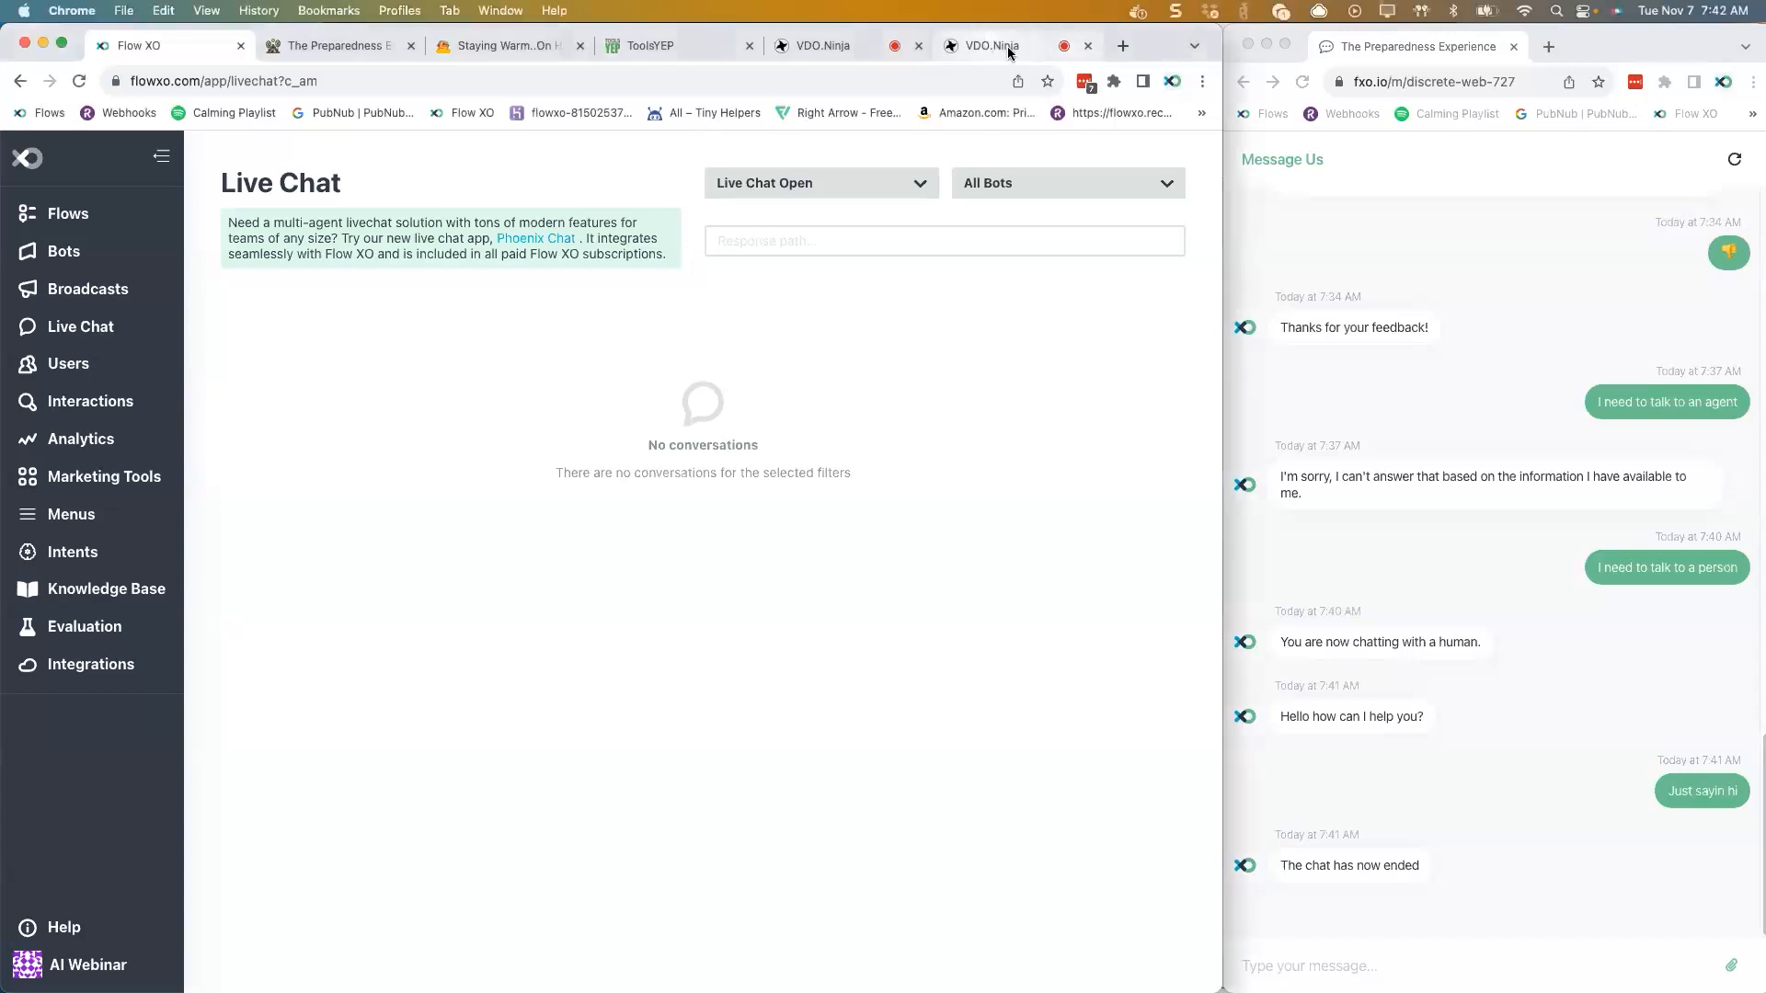